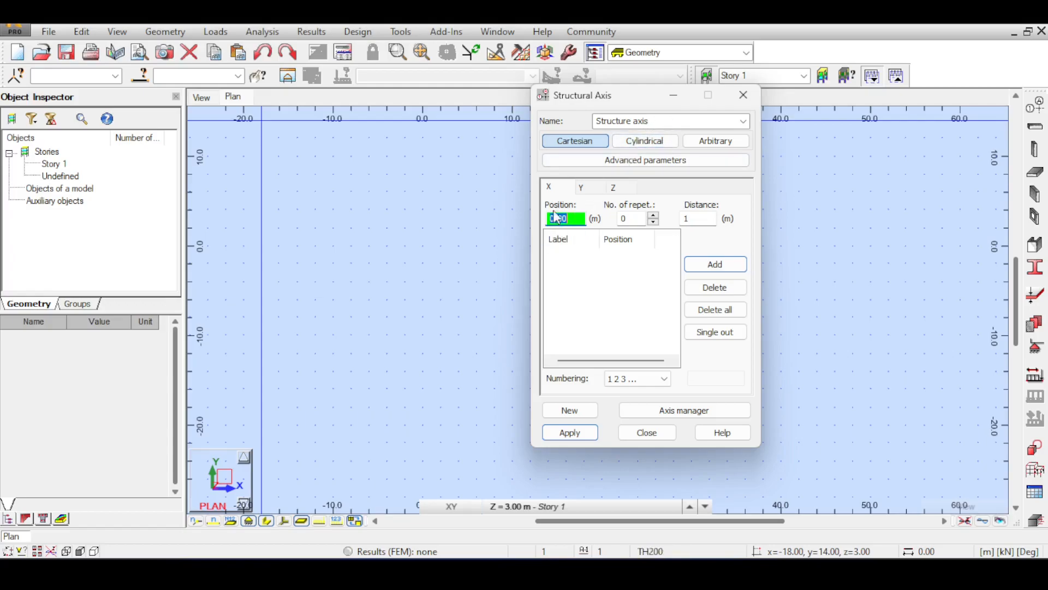
# Step: Define Y structural axes at positions 0, 3, 6 and 9 m in the Cartesian grid
pyautogui.click(582, 190)
pyautogui.press('Return')
pyautogui.write('3')
pyautogui.press('Return')
pyautogui.press('Return')
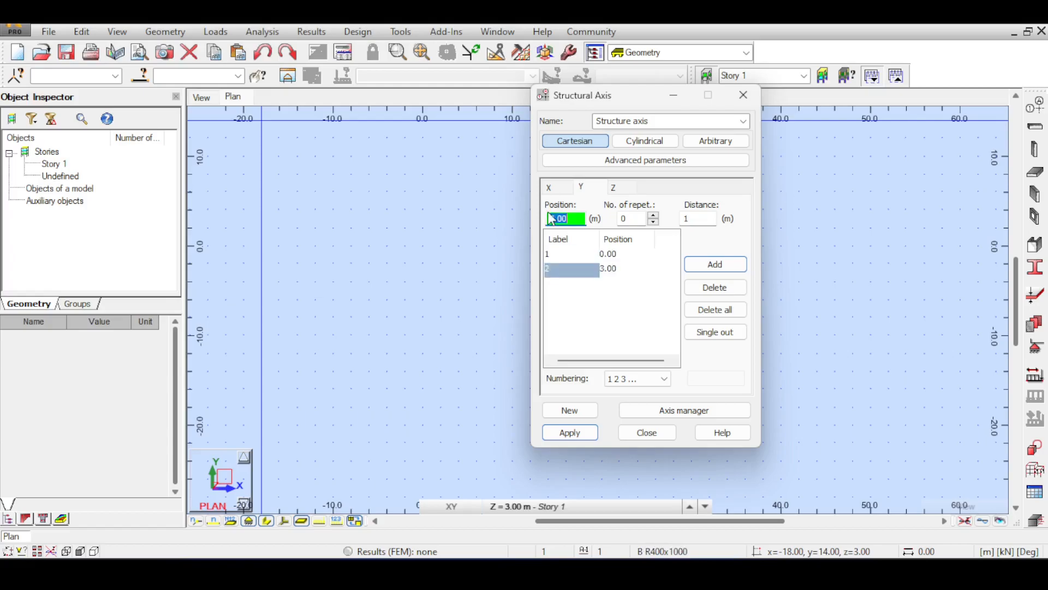
pyautogui.write('9')
pyautogui.press('Return')
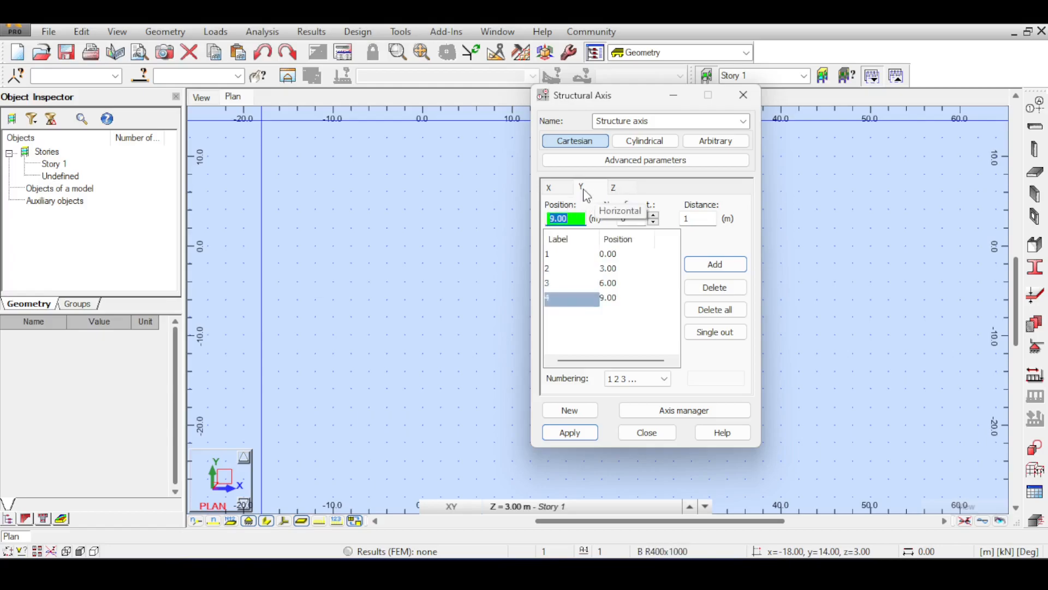
# Step: Define X structural axes at positions 0, 3, 6 and 9 m in the Cartesian grid
pyautogui.click(560, 189)
pyautogui.press('Return')
pyautogui.write('3')
pyautogui.press('Return')
pyautogui.write('6')
pyautogui.press('Return')
pyautogui.write('9')
pyautogui.press('Return')
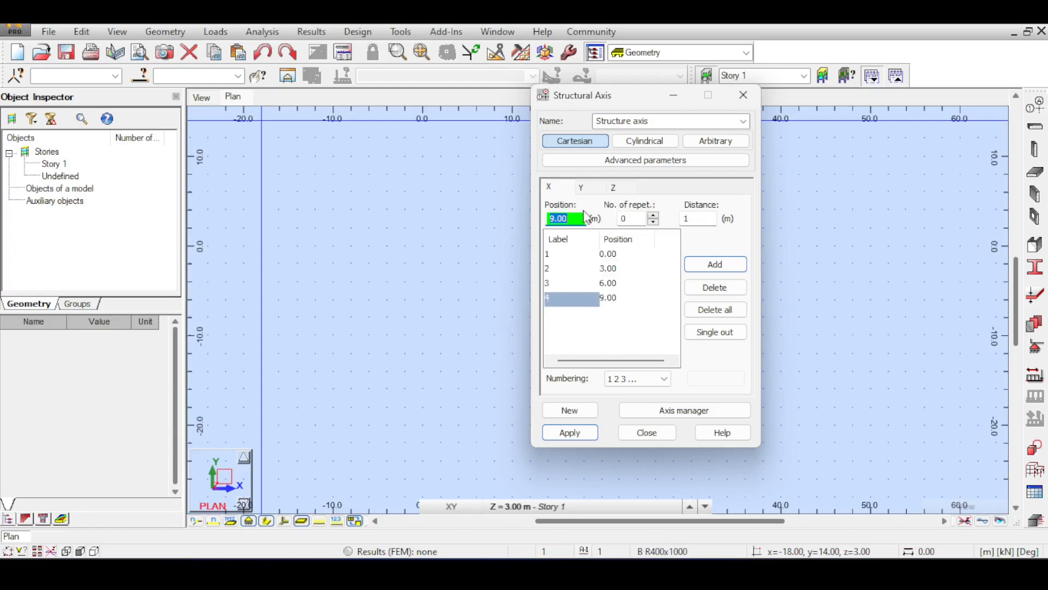
# Step: Check the Z levels and apply the structural axis grid using the existing story levels
pyautogui.click(630, 190)
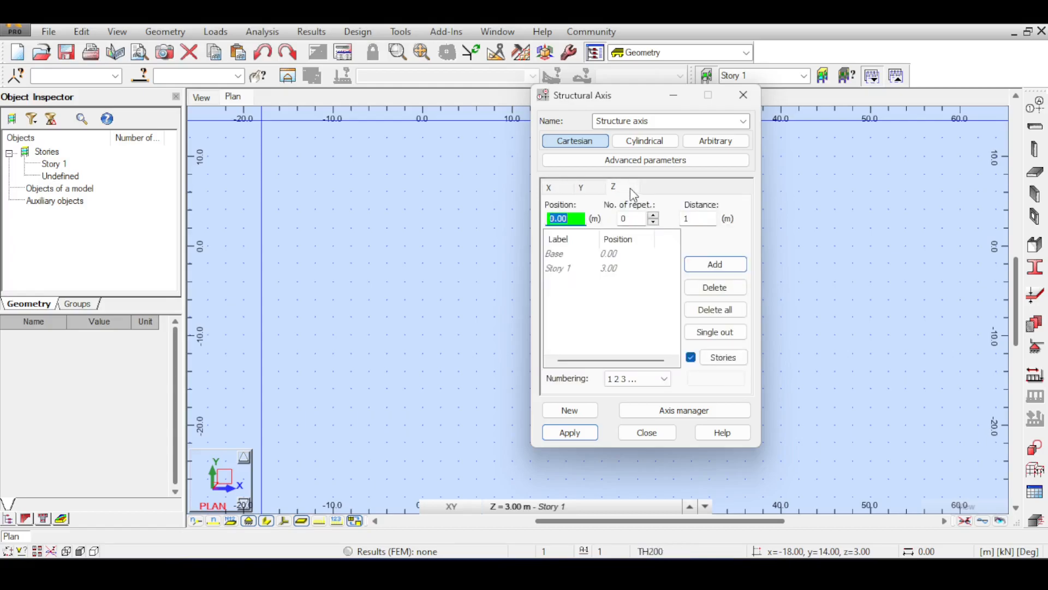
pyautogui.click(570, 432)
pyautogui.click(655, 432)
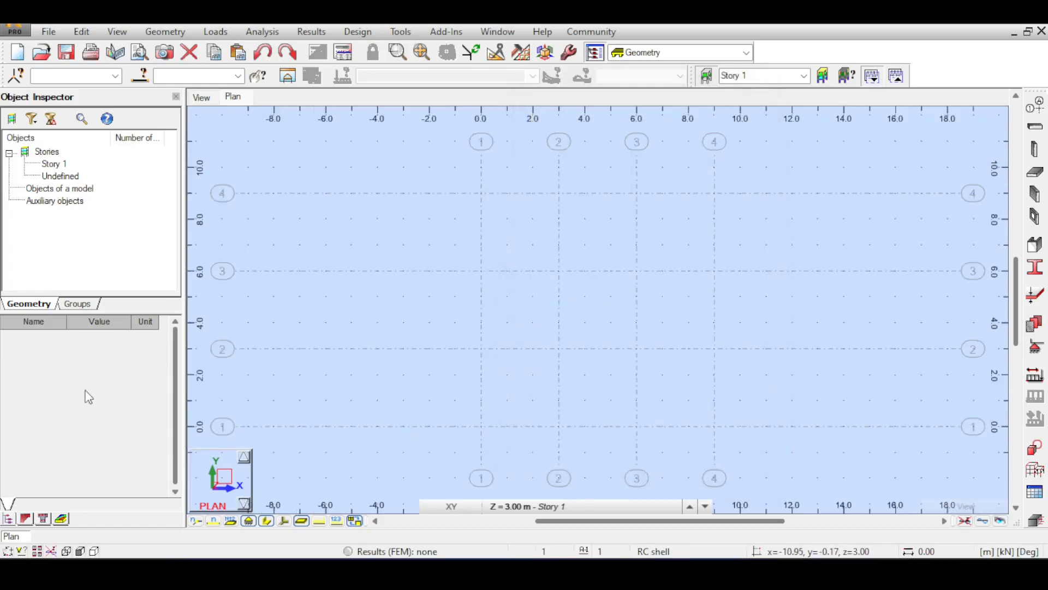
# Step: Display the structural axis grid in the 3D view
pyautogui.click(202, 96)
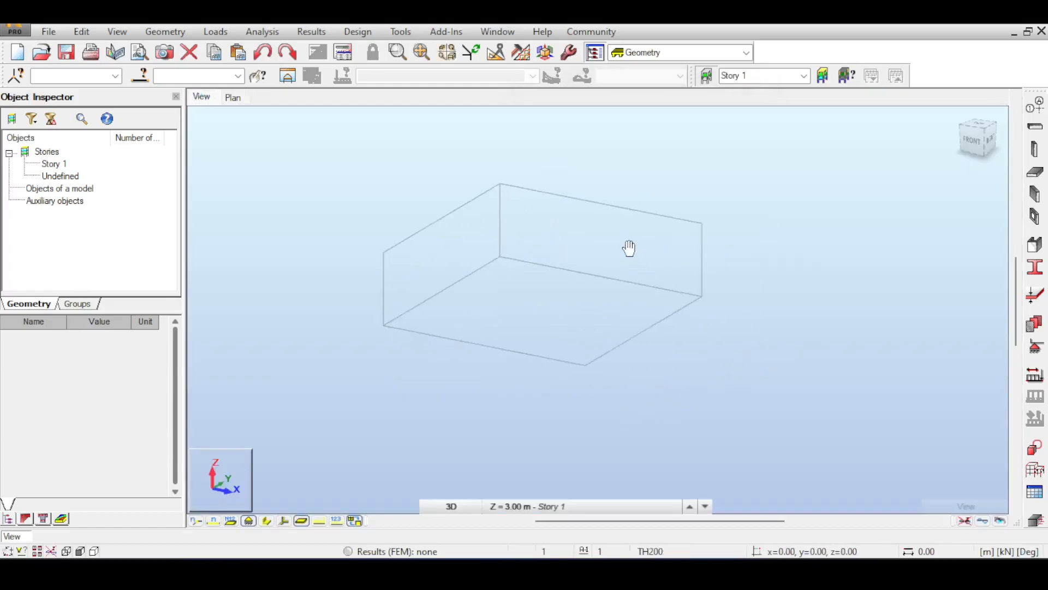
pyautogui.scroll(2, 704, 335)
pyautogui.scroll(-2, 813, 296)
pyautogui.click(1035, 105)
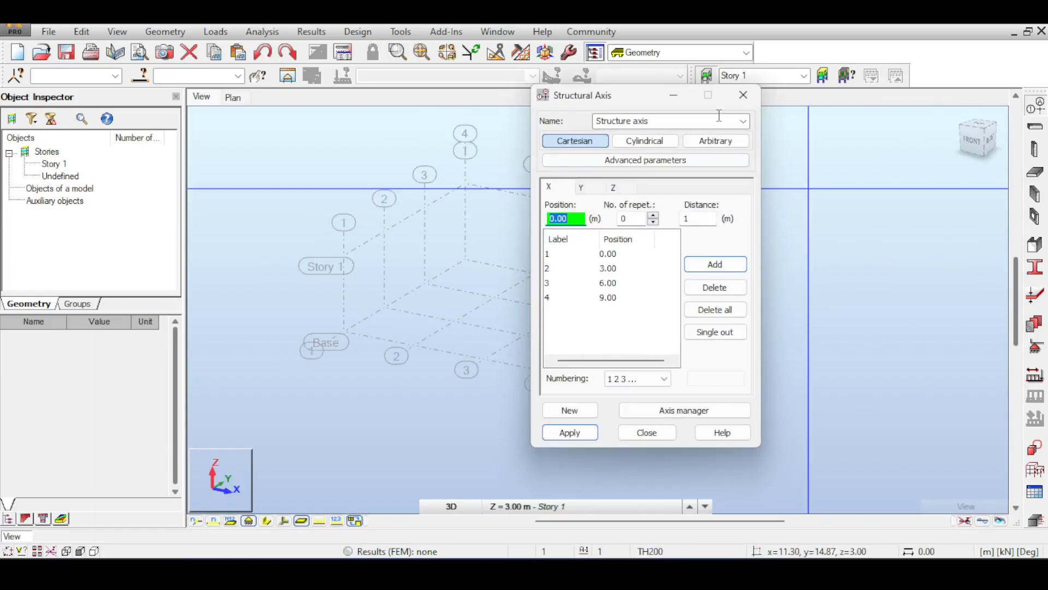
pyautogui.click(743, 95)
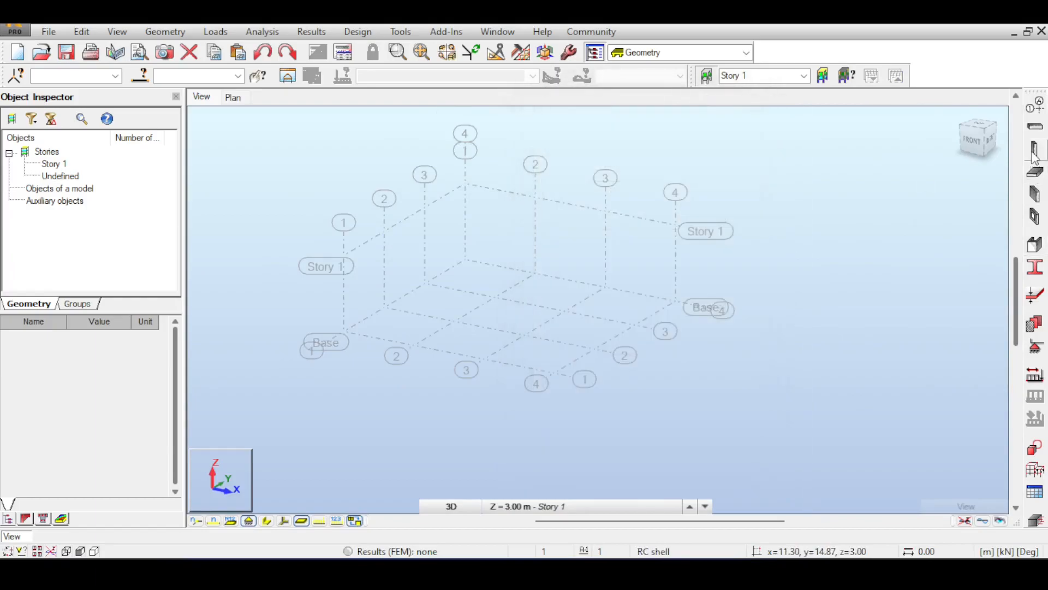
# Step: Start a column of type RC column and create a rectangular 300 x 300 mm section for it
pyautogui.click(1033, 154)
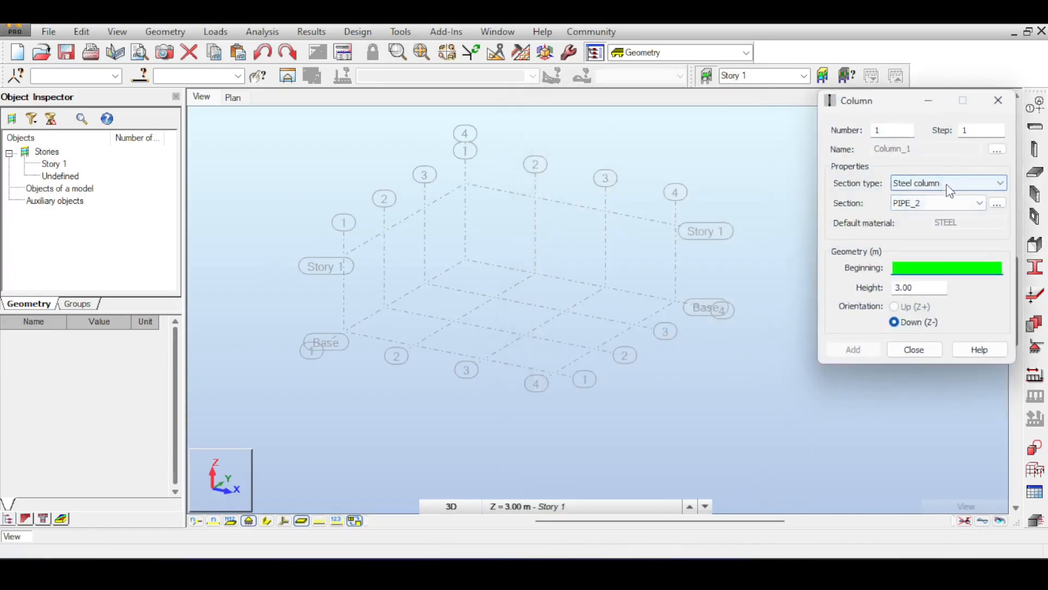
pyautogui.click(950, 190)
pyautogui.click(931, 207)
pyautogui.click(928, 209)
pyautogui.click(929, 219)
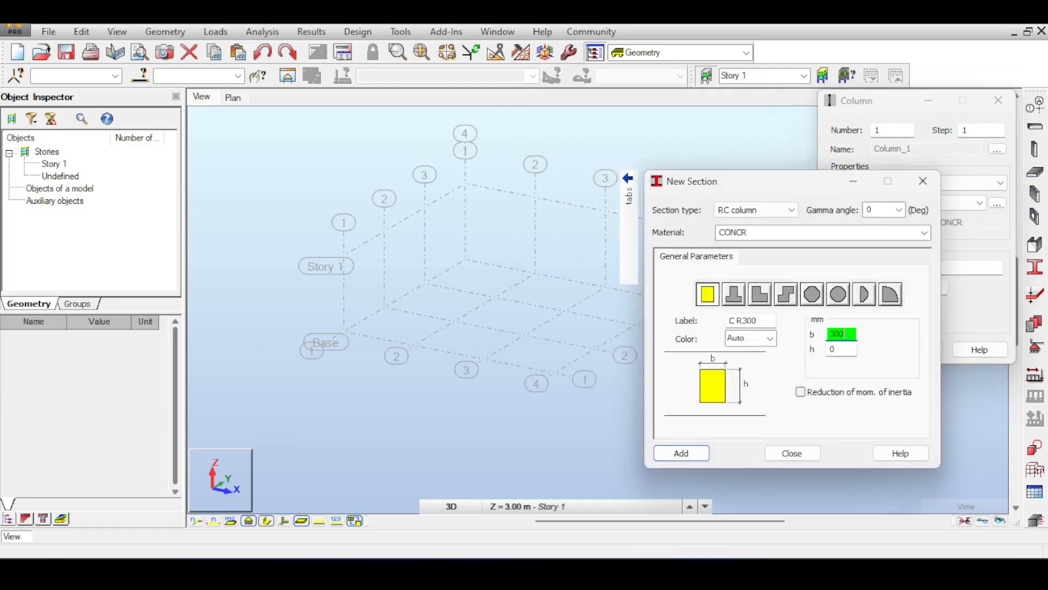
pyautogui.press('Tab')
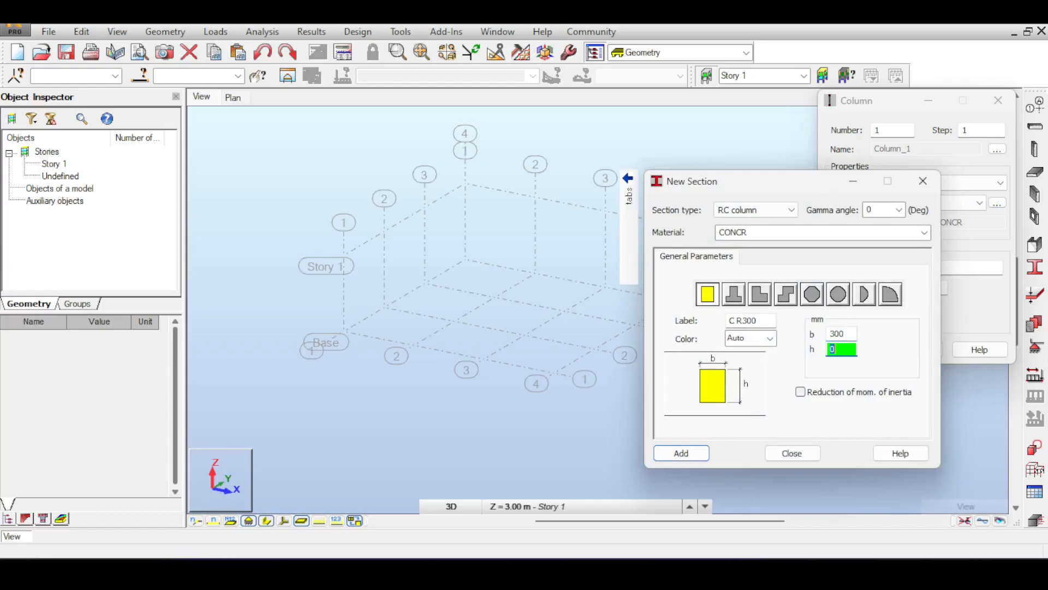
pyautogui.click(667, 452)
pyautogui.click(791, 454)
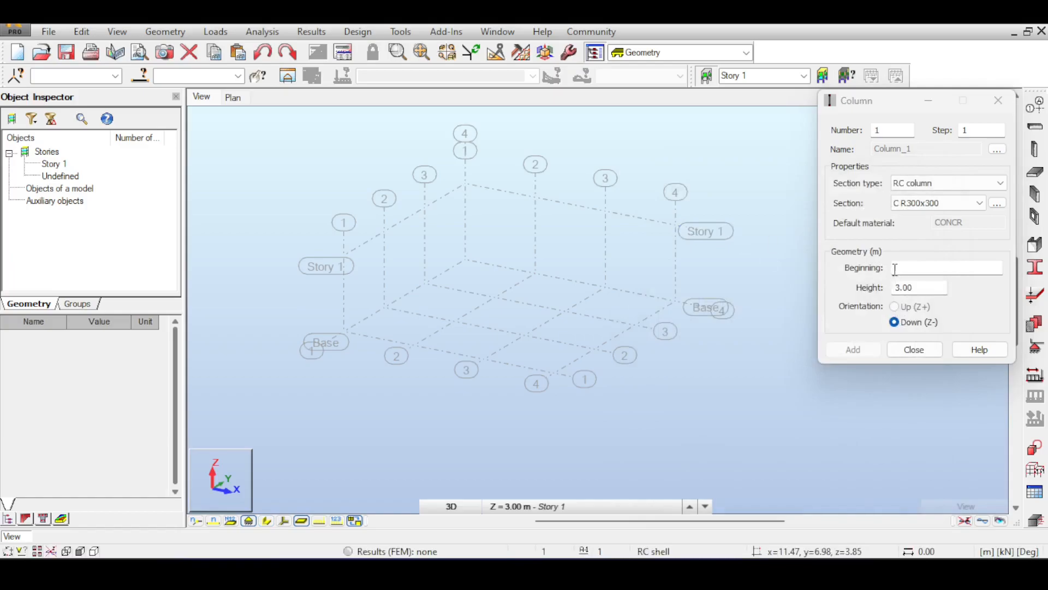
# Step: Place 3 m high C R300x300 columns downward from all twelve perimeter grid intersections at Story 1
pyautogui.click(676, 224)
pyautogui.click(606, 211)
pyautogui.click(535, 197)
pyautogui.click(465, 183)
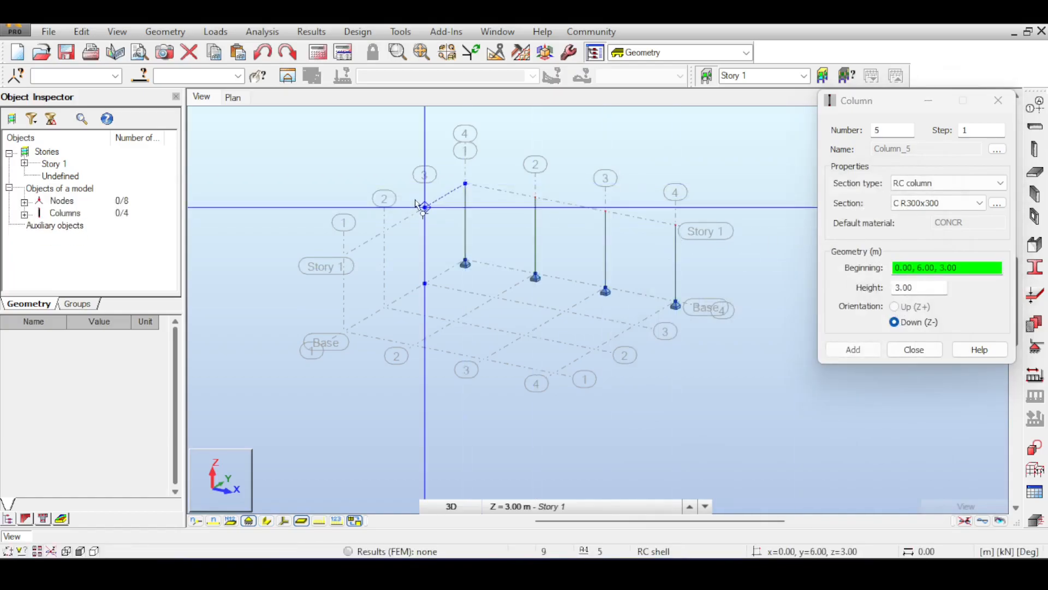
pyautogui.click(424, 207)
pyautogui.click(385, 231)
pyautogui.click(344, 255)
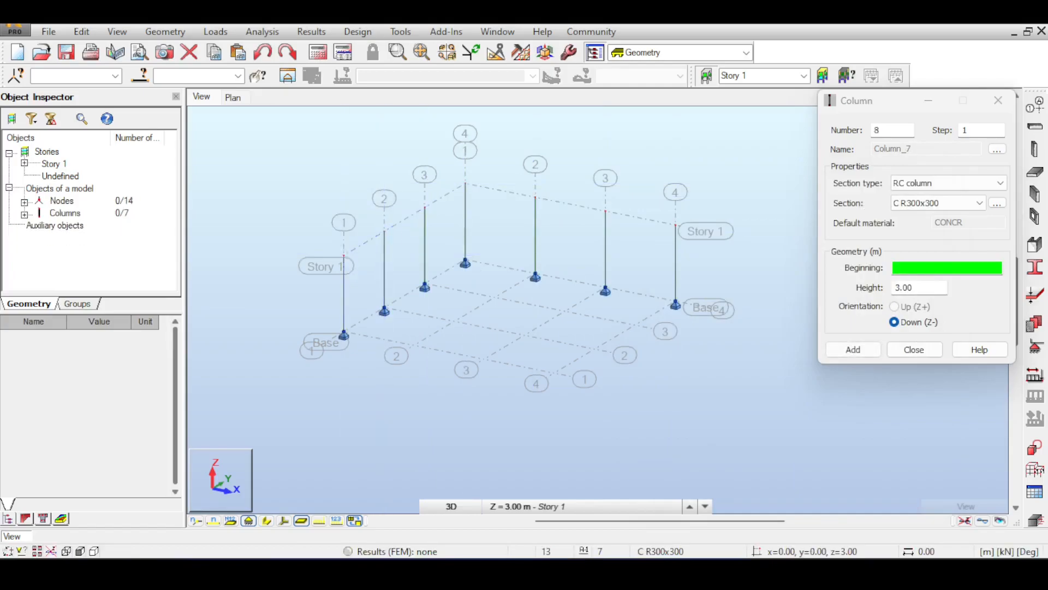
pyautogui.click(413, 270)
pyautogui.click(483, 283)
pyautogui.click(554, 296)
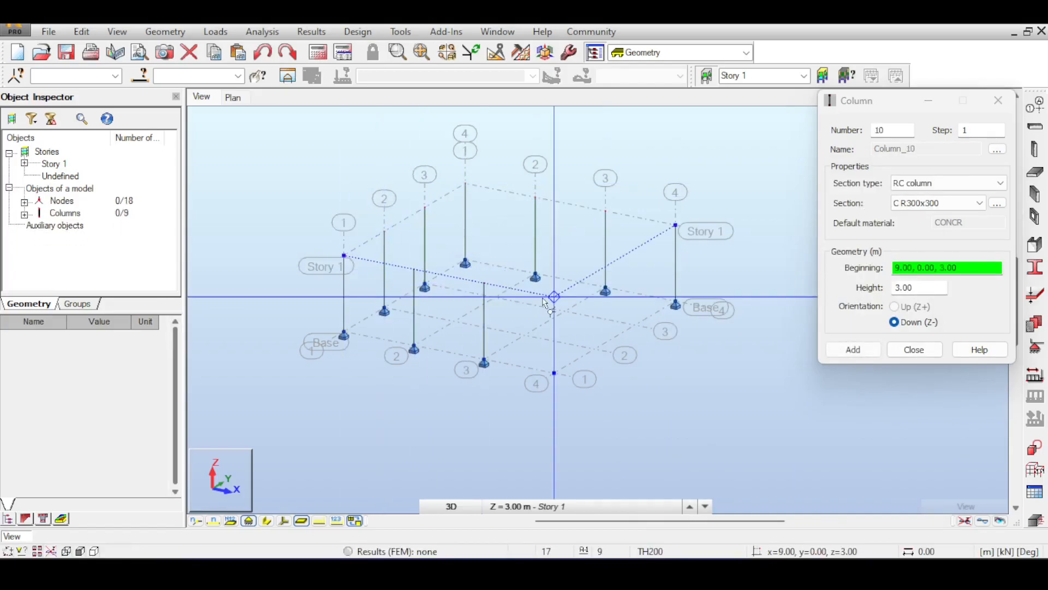
pyautogui.click(594, 272)
pyautogui.click(635, 248)
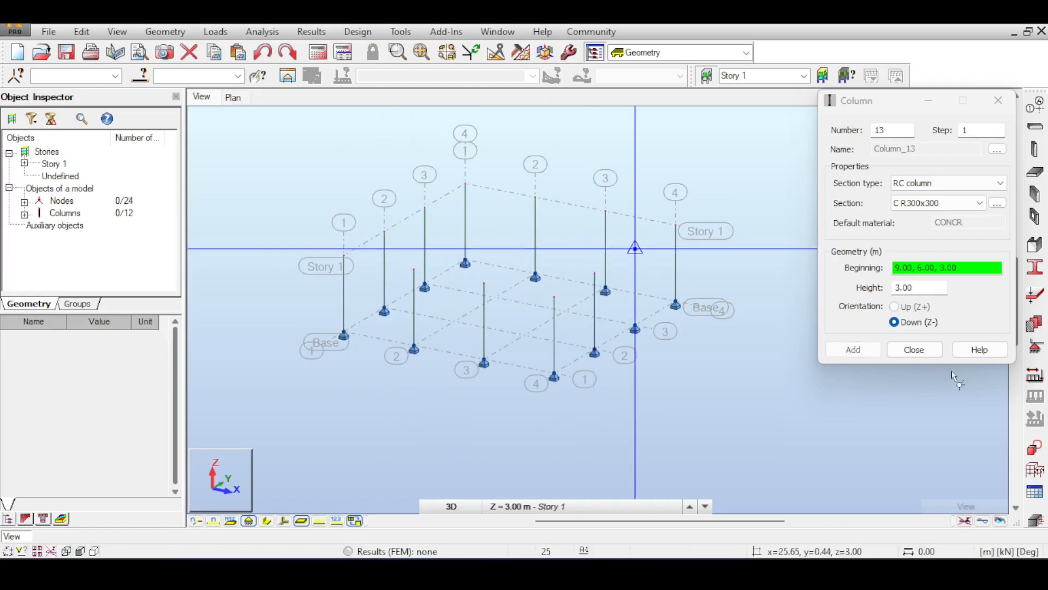
# Step: Place the same columns at the four interior grid intersections and finish column placement
pyautogui.click(565, 235)
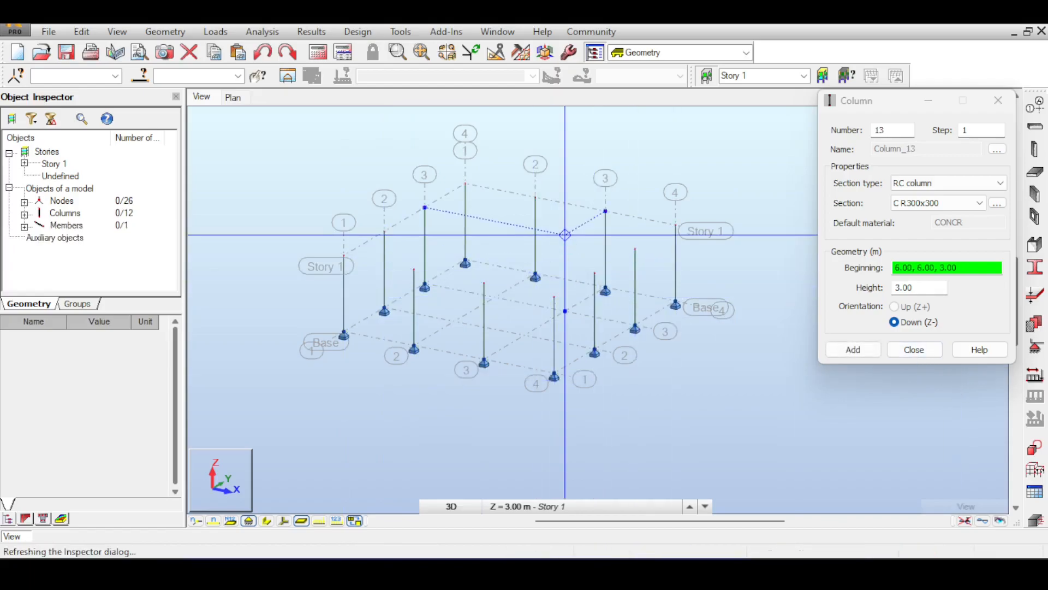
pyautogui.click(495, 220)
pyautogui.click(454, 245)
pyautogui.click(525, 257)
pyautogui.click(914, 350)
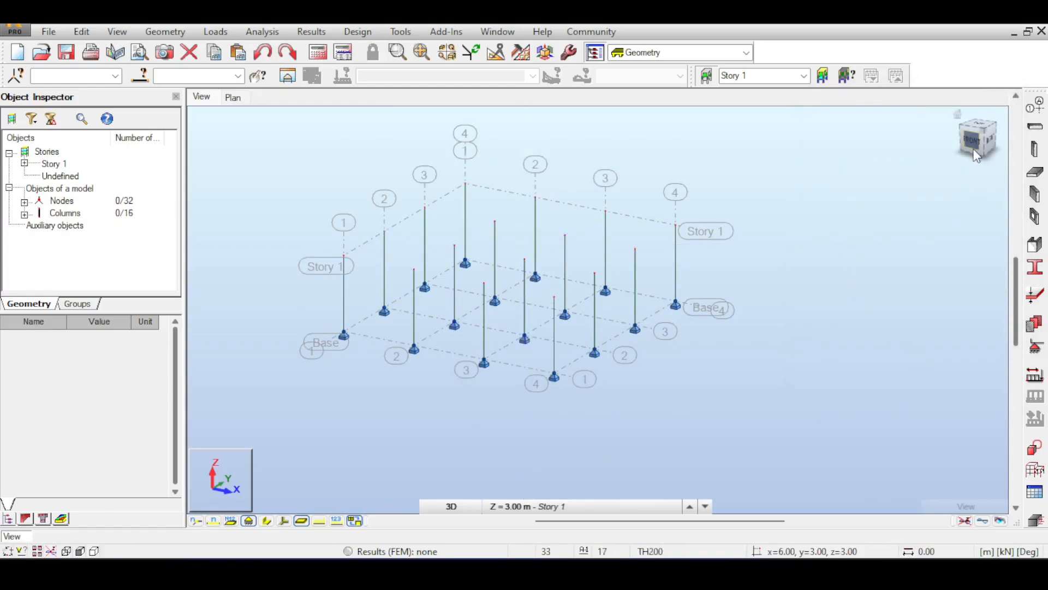
pyautogui.moveTo(972, 159)
pyautogui.mouseDown()
pyautogui.moveTo(915, 213)
pyautogui.moveTo(857, 194)
pyautogui.moveTo(969, 141)
pyautogui.moveTo(954, 155)
pyautogui.mouseUp()
pyautogui.click(957, 153)
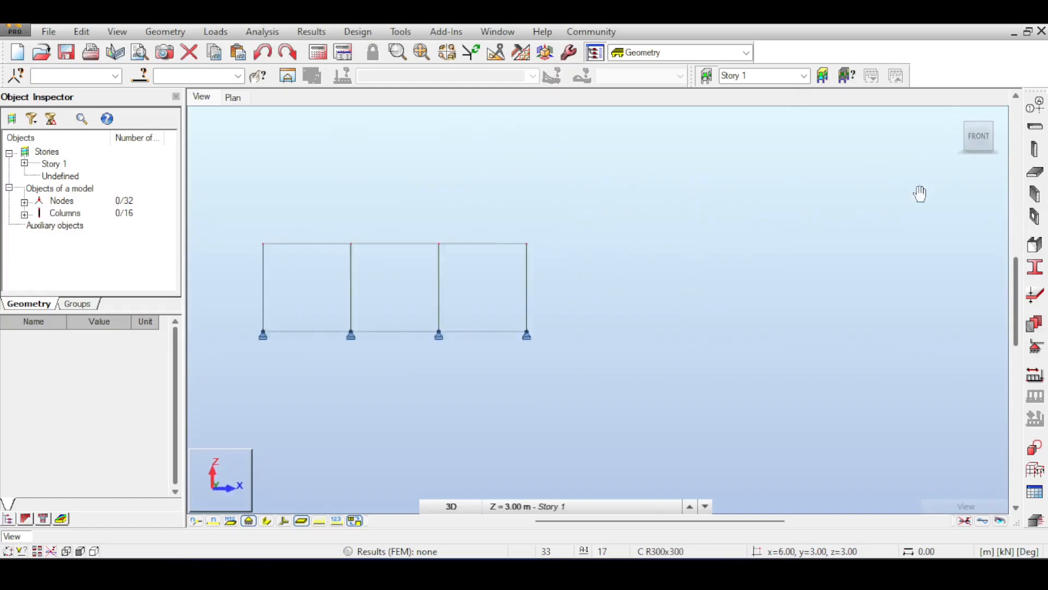
pyautogui.moveTo(846, 266); pyautogui.dragTo(894, 269, button='middle')
pyautogui.keyDown('shift'); pyautogui.moveTo(770, 166); pyautogui.dragTo(762, 159, button='middle'); pyautogui.keyUp('shift')
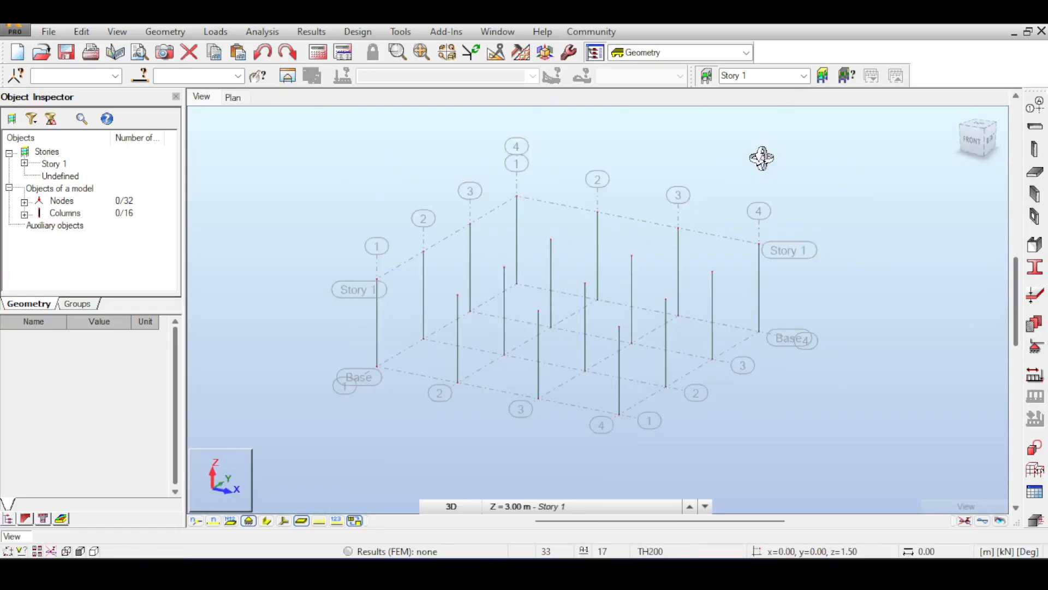
pyautogui.rightClick(762, 158)
pyautogui.click(763, 165)
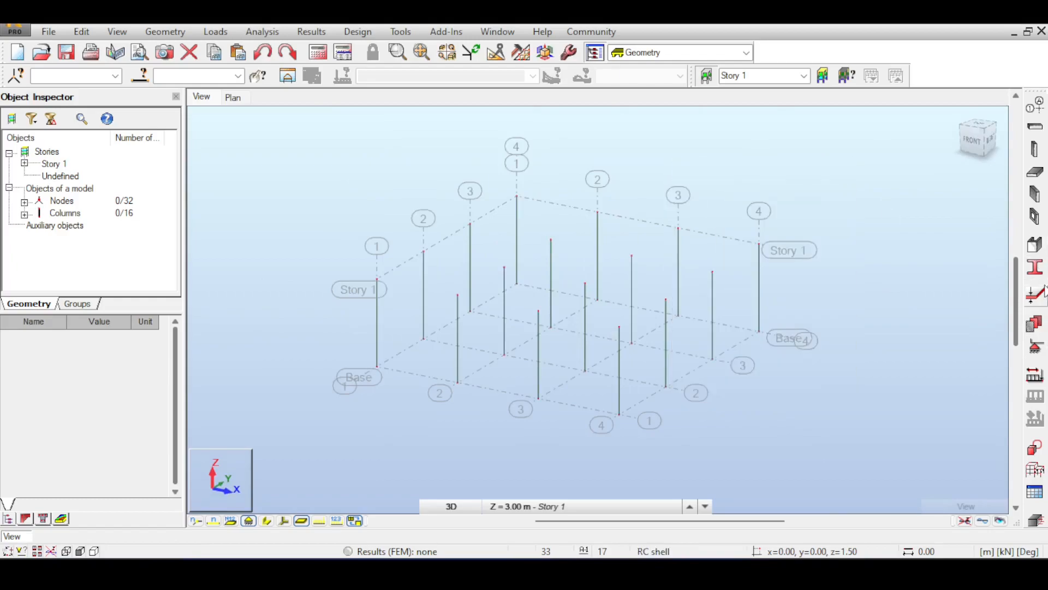
# Step: Model a rectangular TH200 shell floor slab at Story 1 from corner 0,0 through 9,0 to 9,9 m
pyautogui.click(1034, 192)
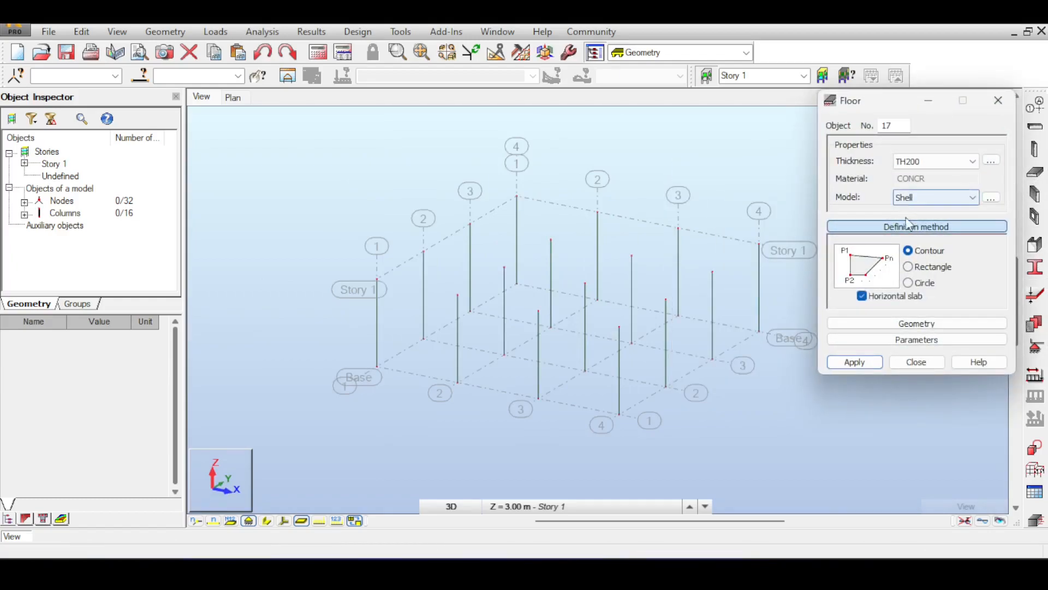
pyautogui.click(919, 270)
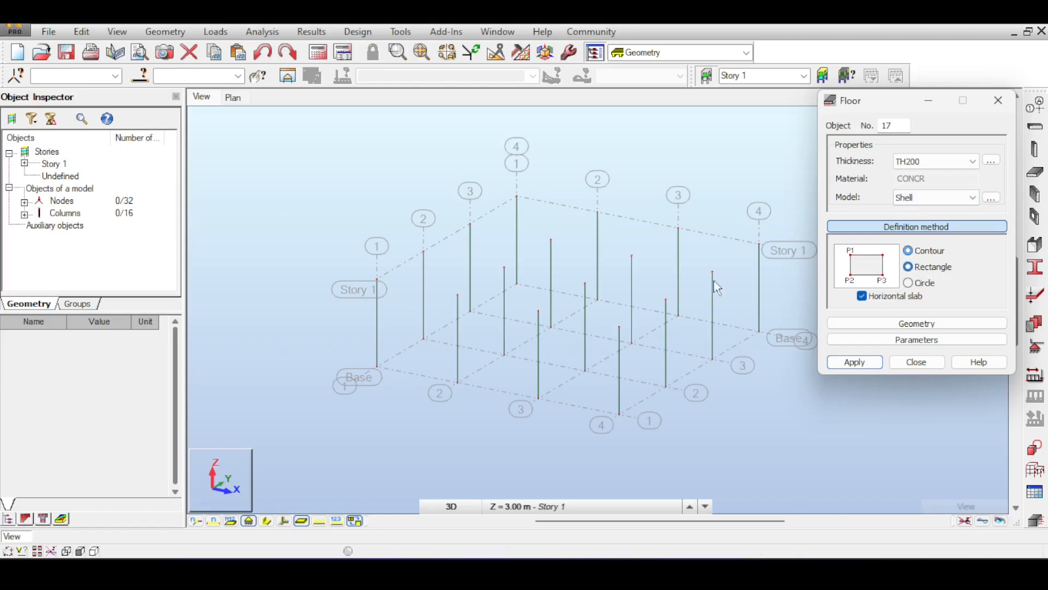
pyautogui.click(376, 279)
pyautogui.click(618, 326)
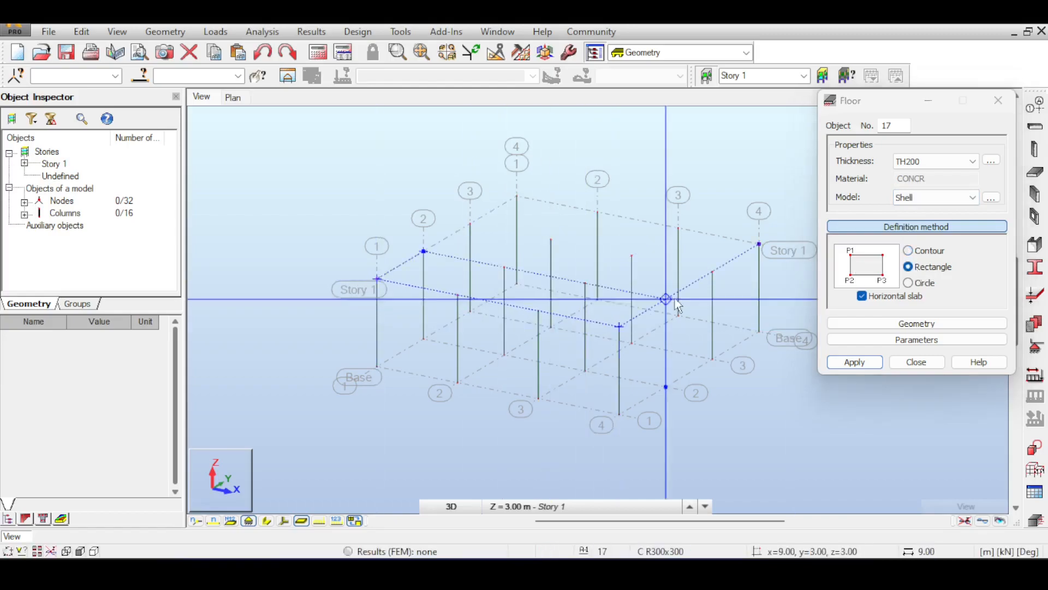
pyautogui.click(758, 244)
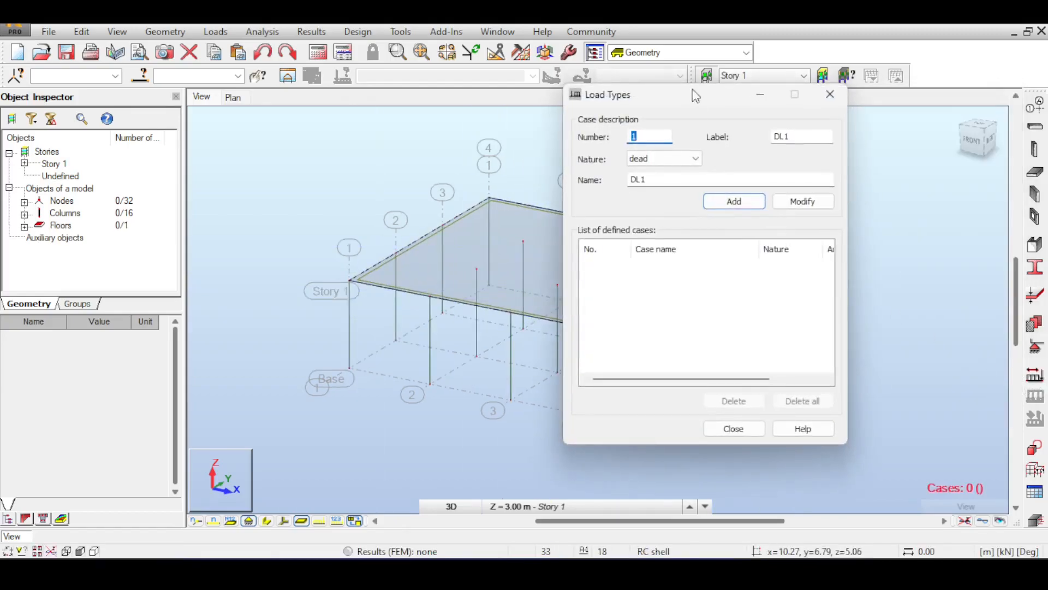
# Step: Add a dead load case named DL1
pyautogui.moveTo(678, 102); pyautogui.dragTo(784, 125)
pyautogui.click(800, 182)
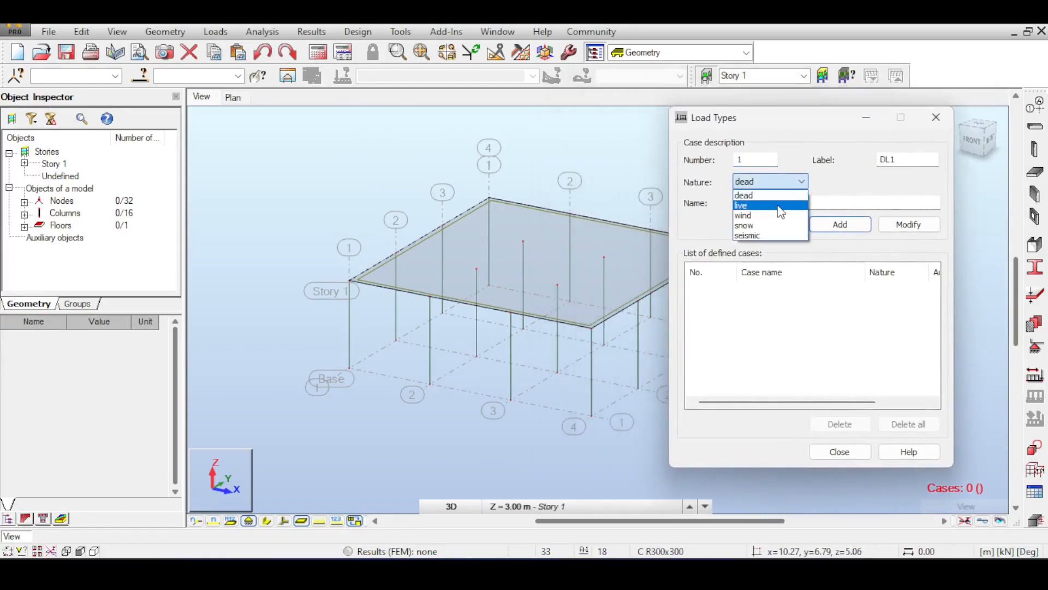
pyautogui.click(764, 195)
pyautogui.click(839, 452)
# Step: Define a uniform planar load of -10 kPa in Z for case DL1 and assign it to the floor slab
pyautogui.click(1035, 397)
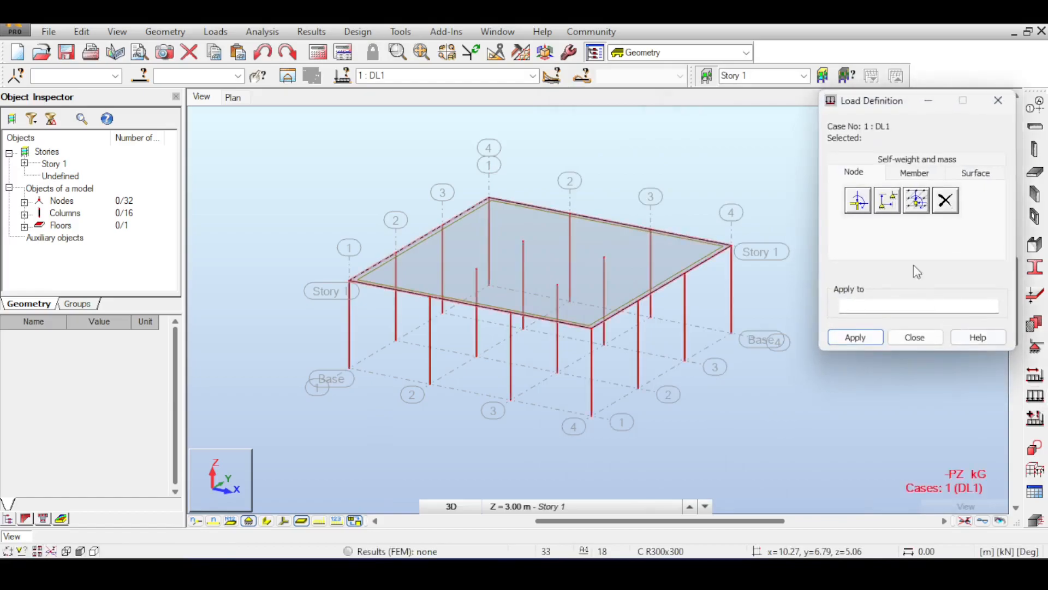
pyautogui.click(898, 178)
pyautogui.click(977, 173)
pyautogui.click(868, 207)
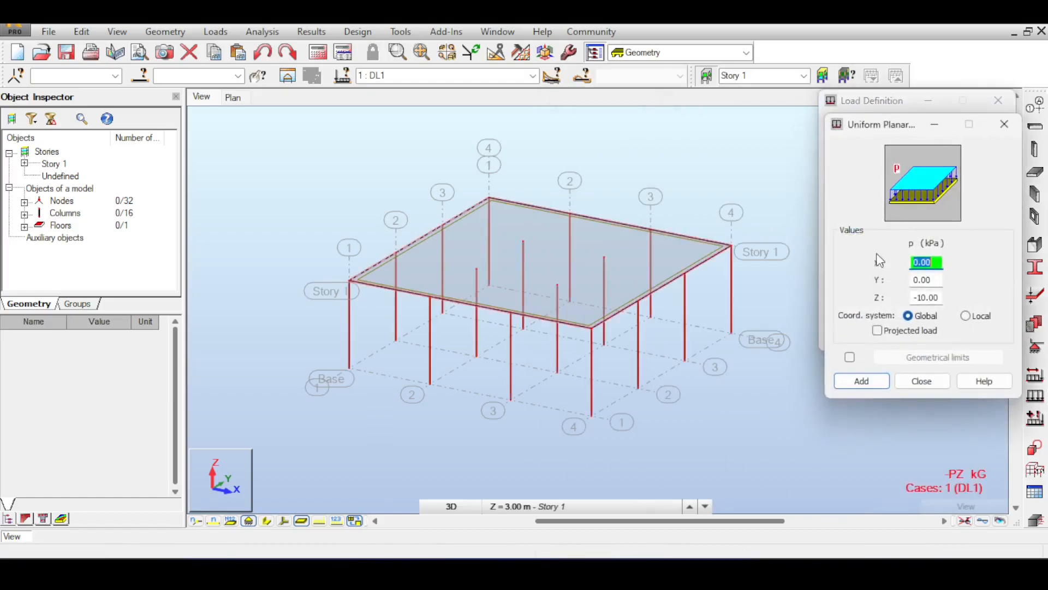
pyautogui.click(867, 377)
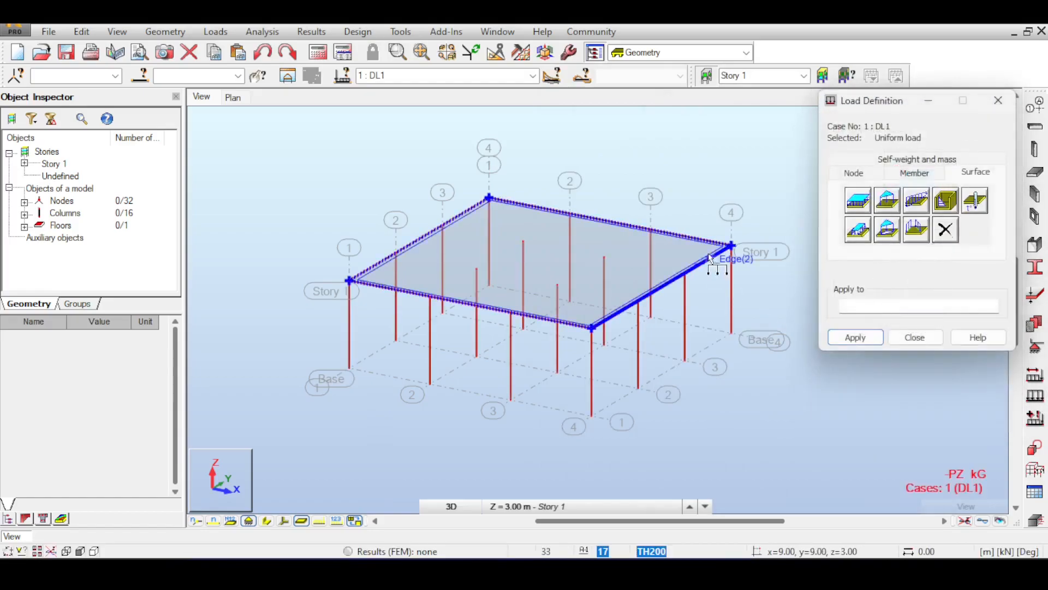
pyautogui.click(914, 337)
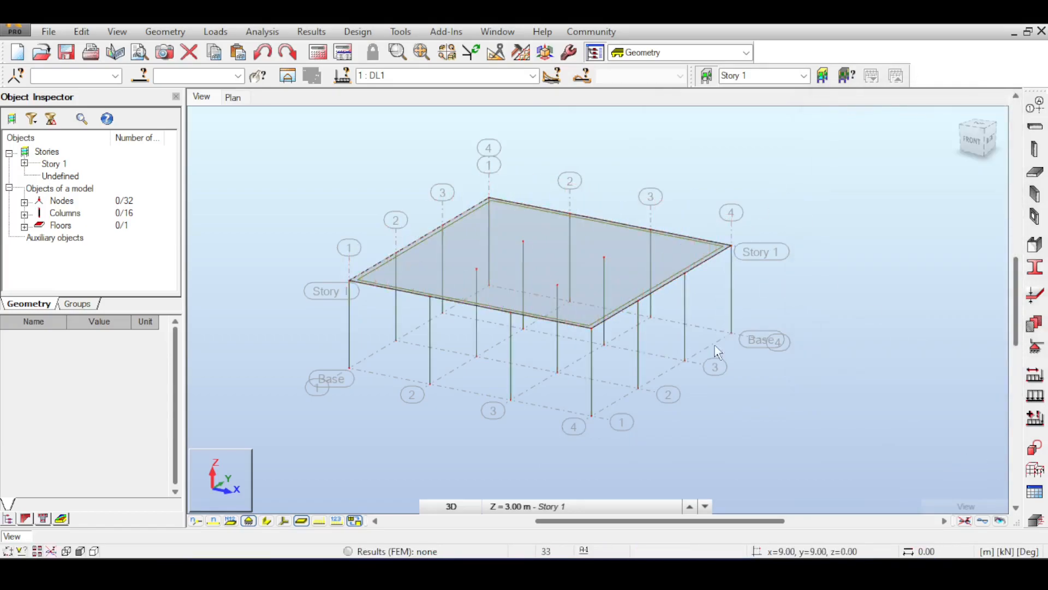
# Step: Run the static analysis of the structure, ignoring all warnings
pyautogui.click(342, 52)
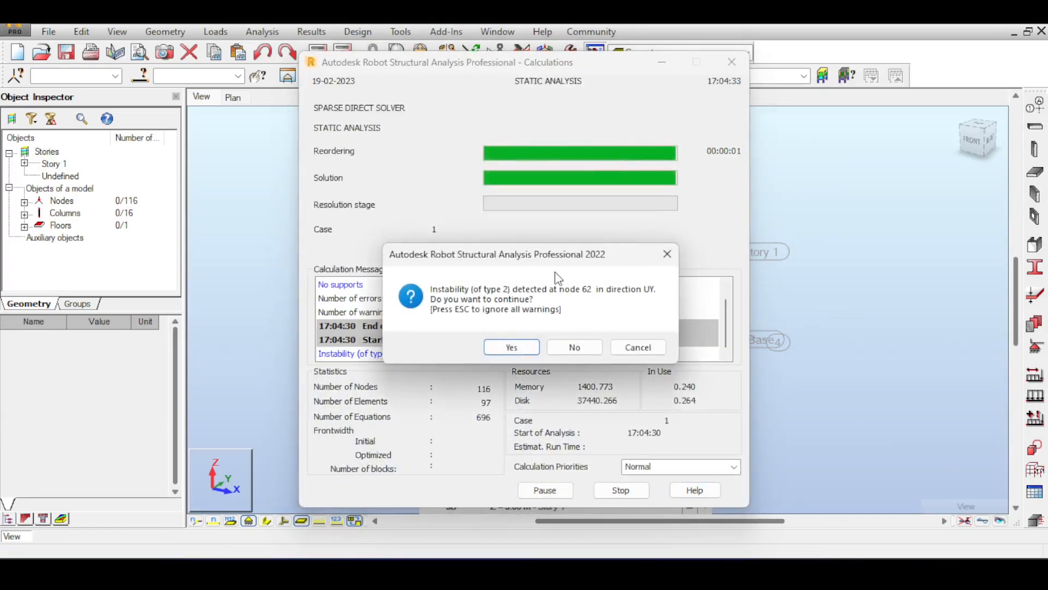
pyautogui.press('Escape')
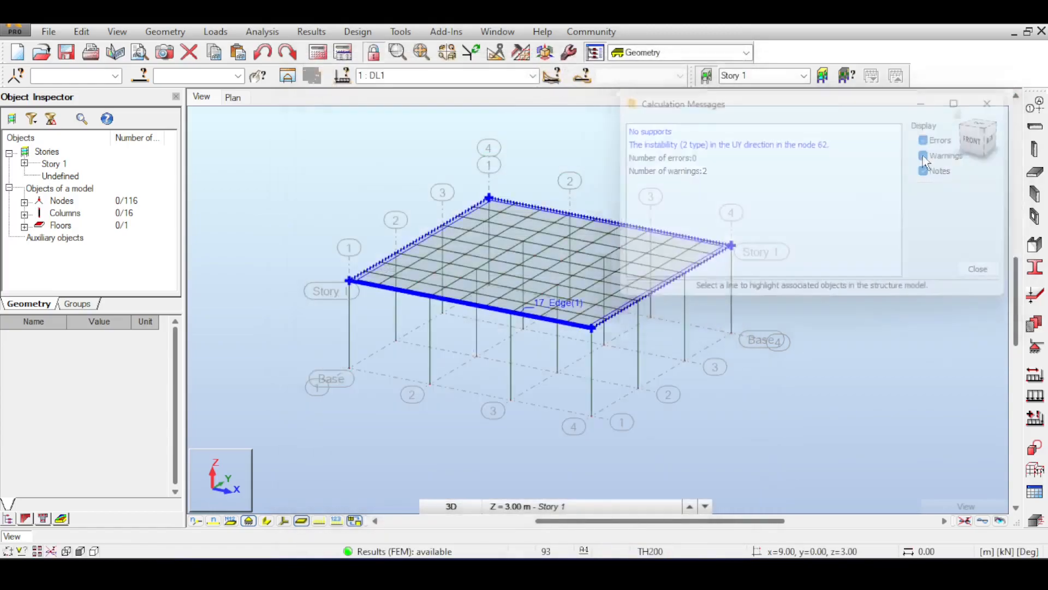
# Step: Assign pinned supports to all base nodes of the columns, selecting them together in the front view
pyautogui.moveTo(853, 205); pyautogui.dragTo(868, 171, button='middle')
pyautogui.click(971, 131)
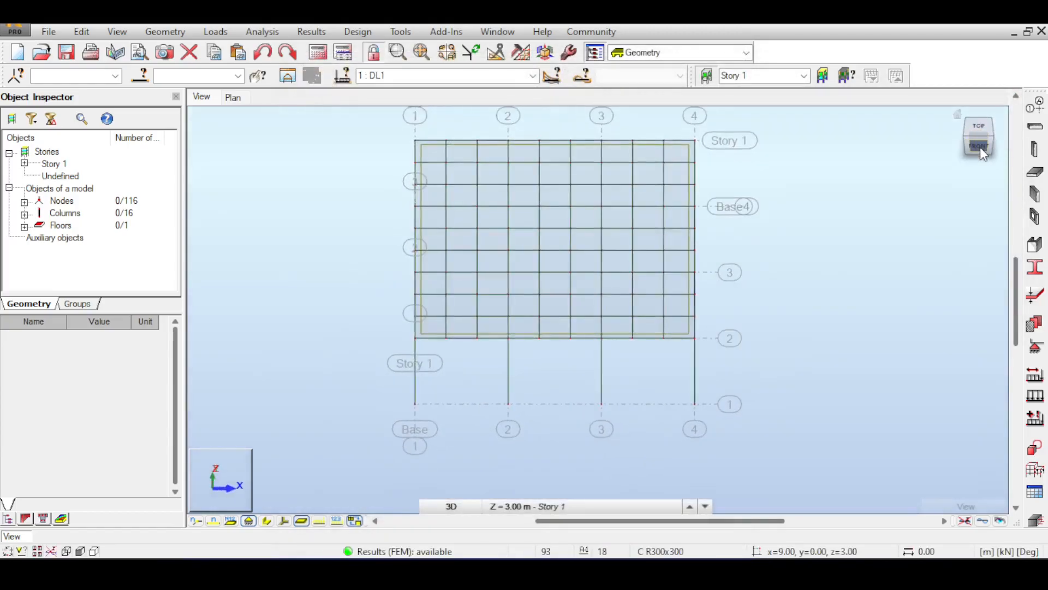
pyautogui.click(980, 147)
pyautogui.moveTo(364, 250); pyautogui.dragTo(764, 332)
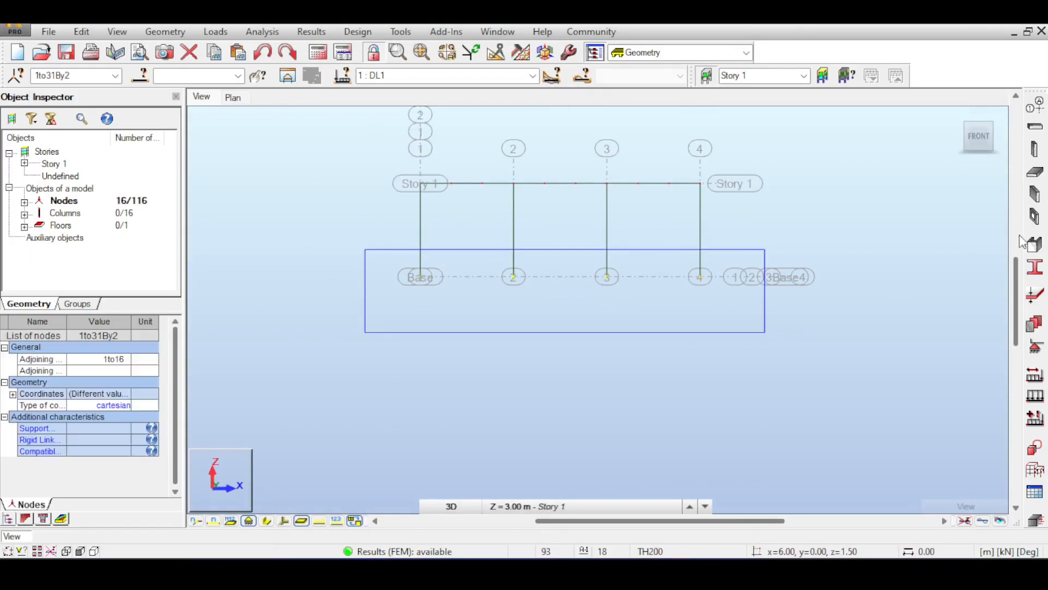
pyautogui.click(1035, 344)
pyautogui.click(612, 199)
pyautogui.click(613, 308)
pyautogui.click(633, 320)
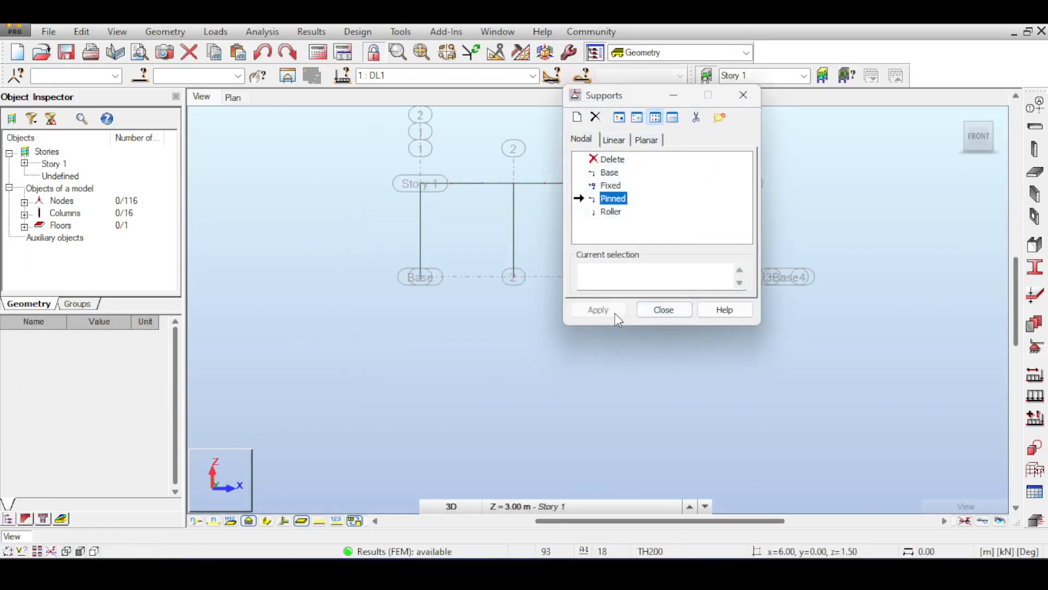
# Step: Select the 16 nodes at the column bases, apply the Pinned support to them, and finish the support assignment
pyautogui.moveTo(339, 241); pyautogui.dragTo(811, 336)
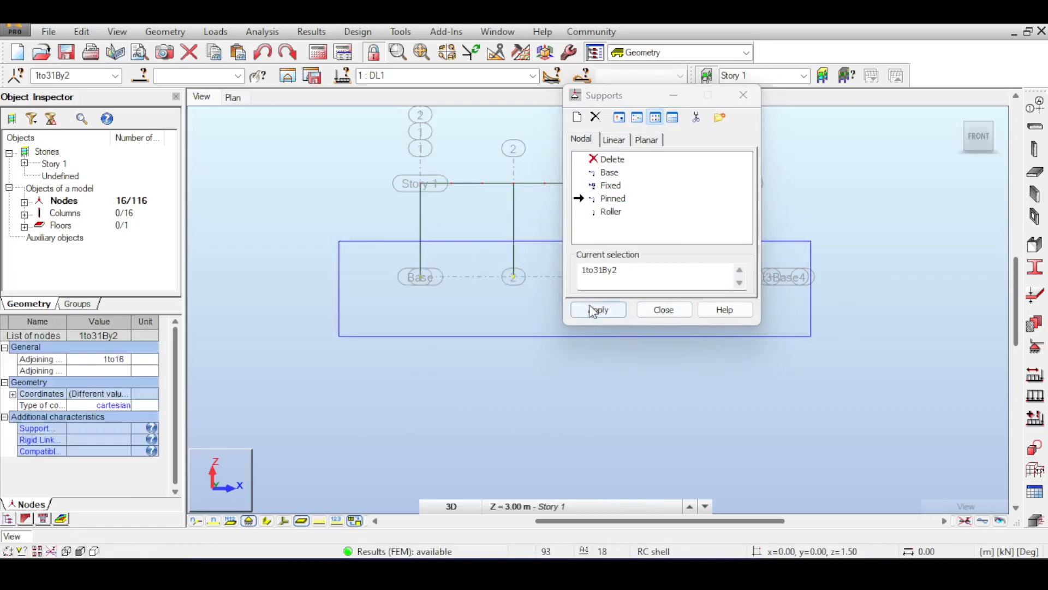
pyautogui.click(592, 311)
pyautogui.click(573, 322)
pyautogui.click(672, 309)
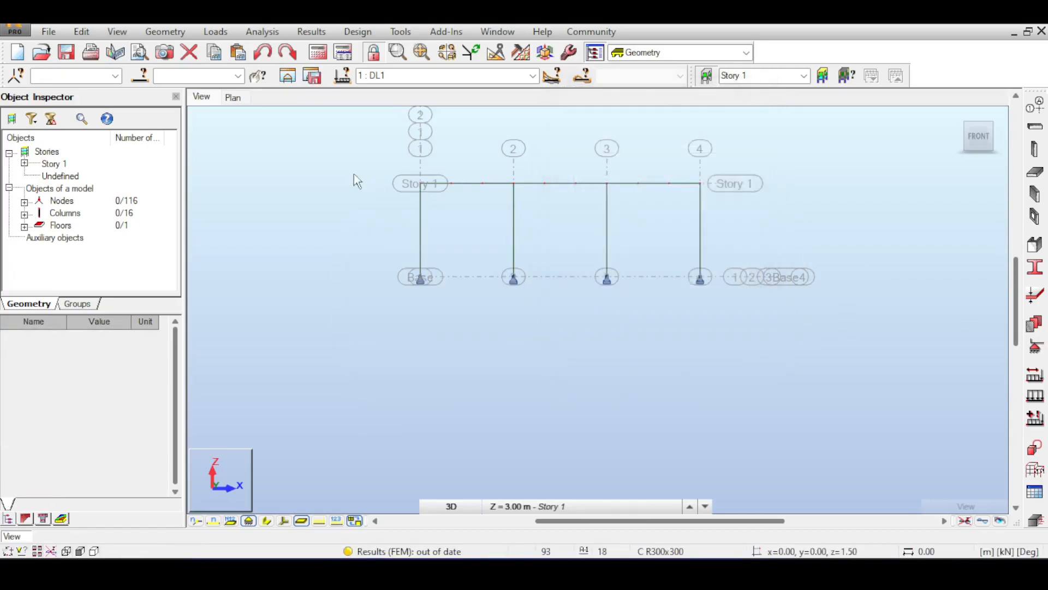
# Step: Rerun the structural analysis with the pinned supports in place
pyautogui.click(318, 52)
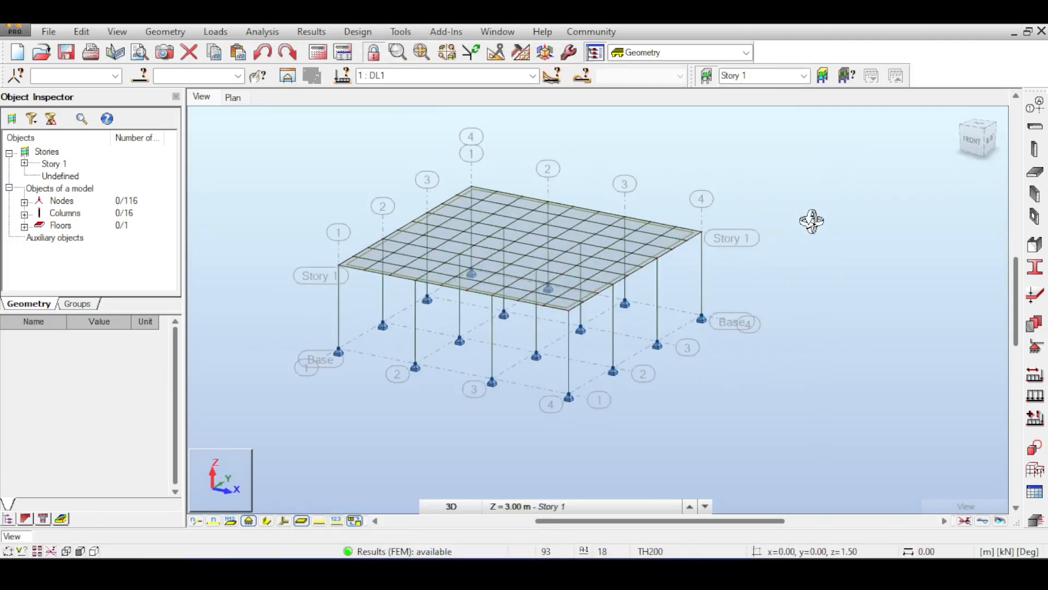
pyautogui.rightClick(812, 221)
pyautogui.click(830, 233)
# Step: Display the slab's bending moment maps for case DL1, first in the xx direction and finally in the yy direction
pyautogui.click(264, 33)
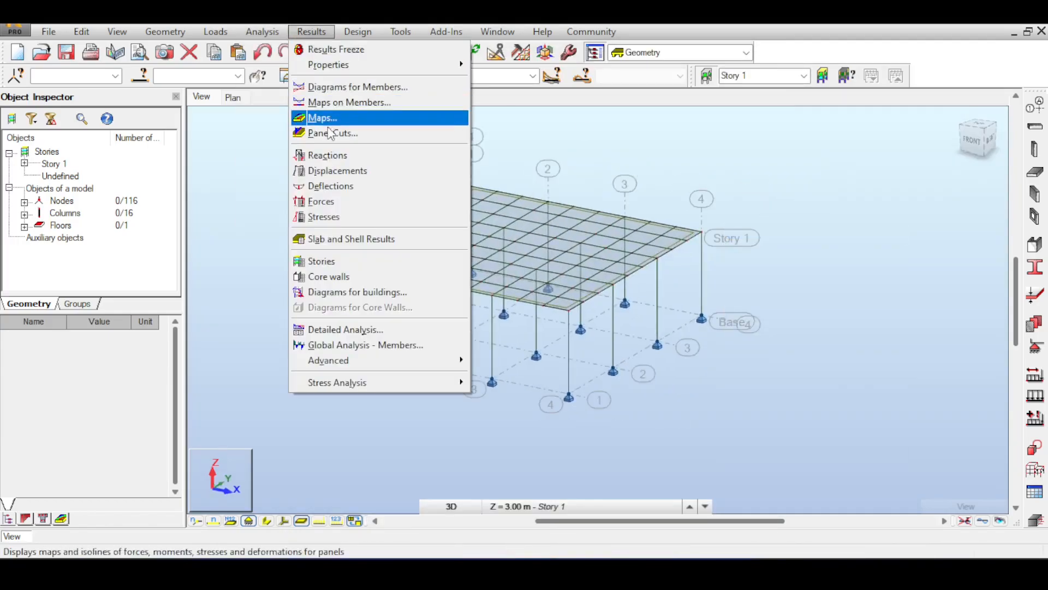
pyautogui.click(322, 116)
pyautogui.click(926, 259)
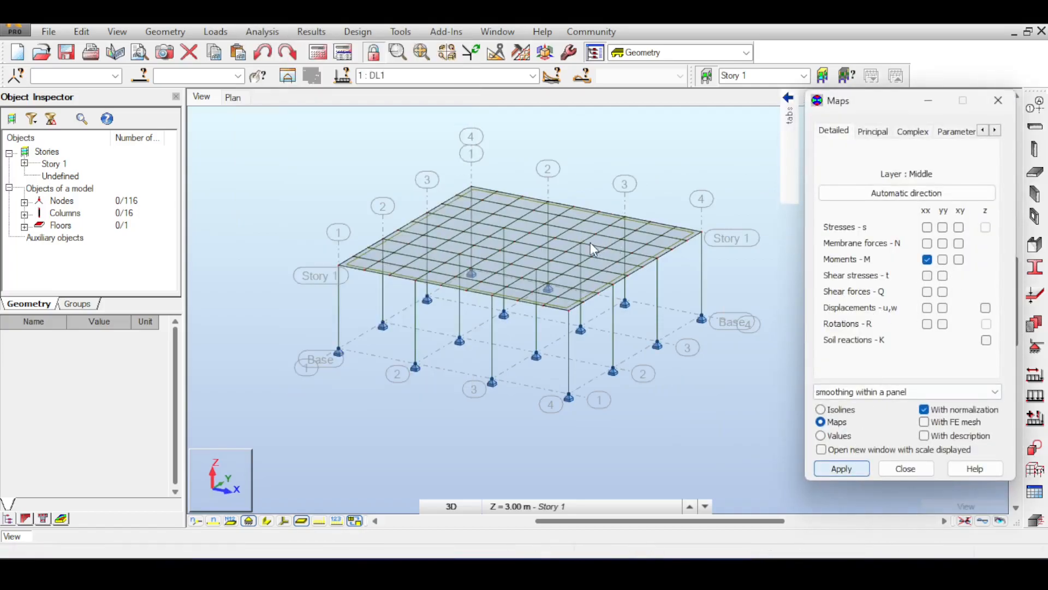
pyautogui.click(841, 468)
pyautogui.click(943, 259)
pyautogui.click(861, 469)
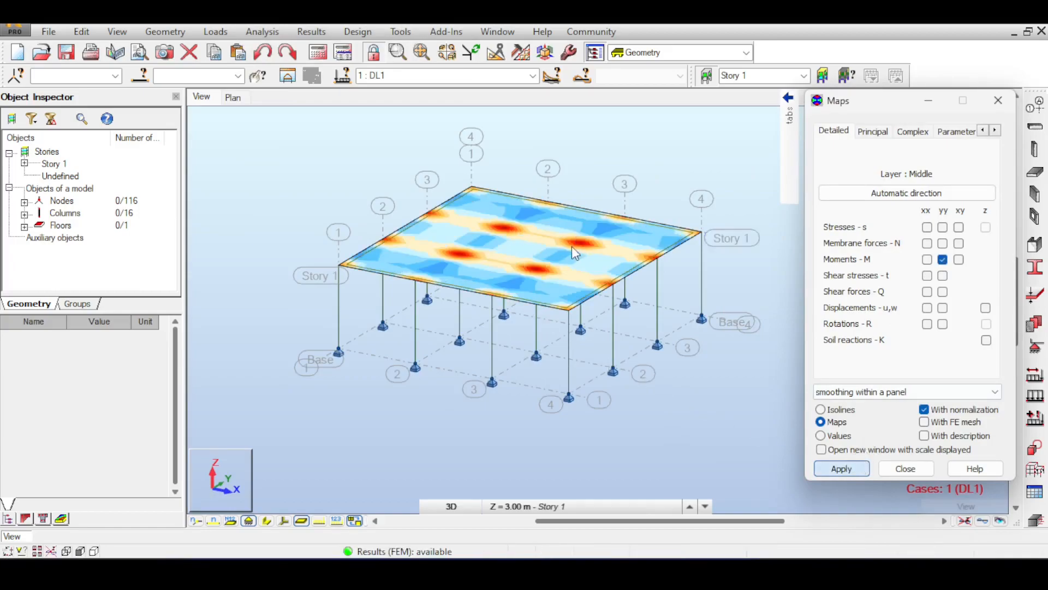
pyautogui.moveTo(624, 195); pyautogui.dragTo(577, 185, button='middle')
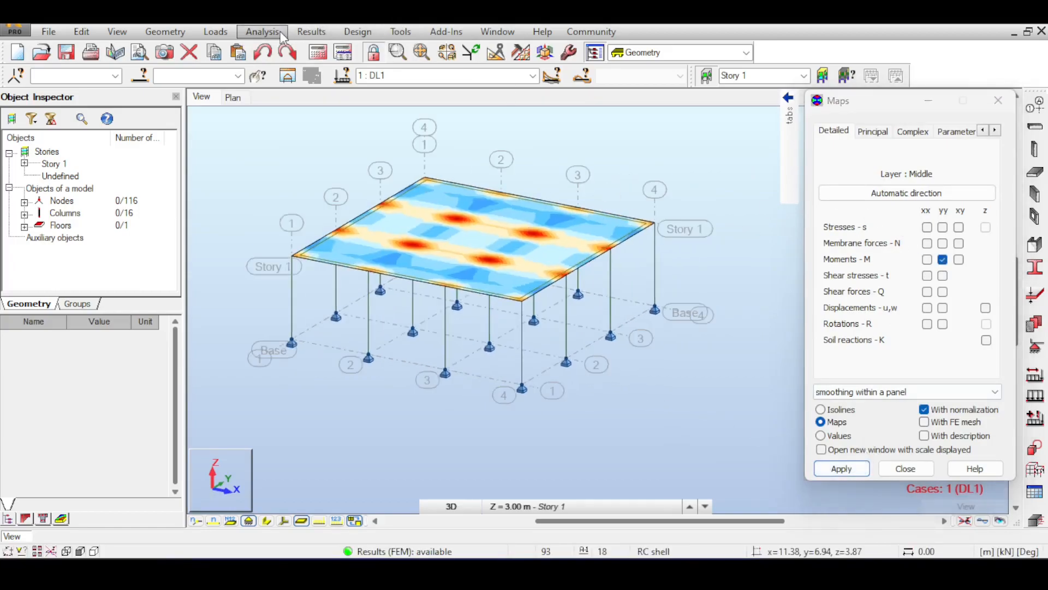
# Step: Display the My moment diagrams on the columns together with the slab map, and close the results dialogs
pyautogui.click(311, 31)
pyautogui.click(334, 88)
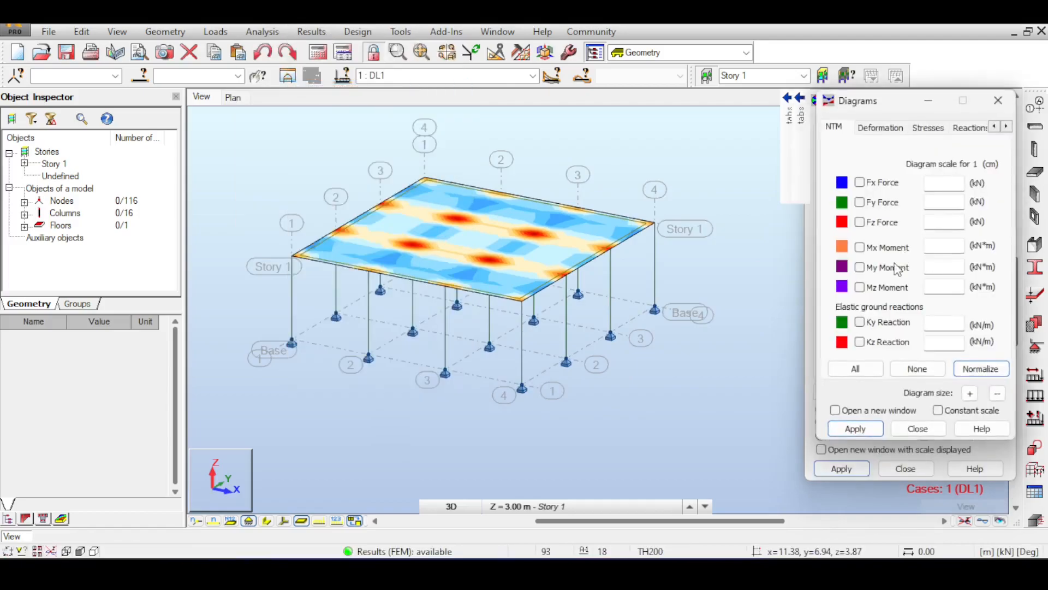
pyautogui.click(859, 429)
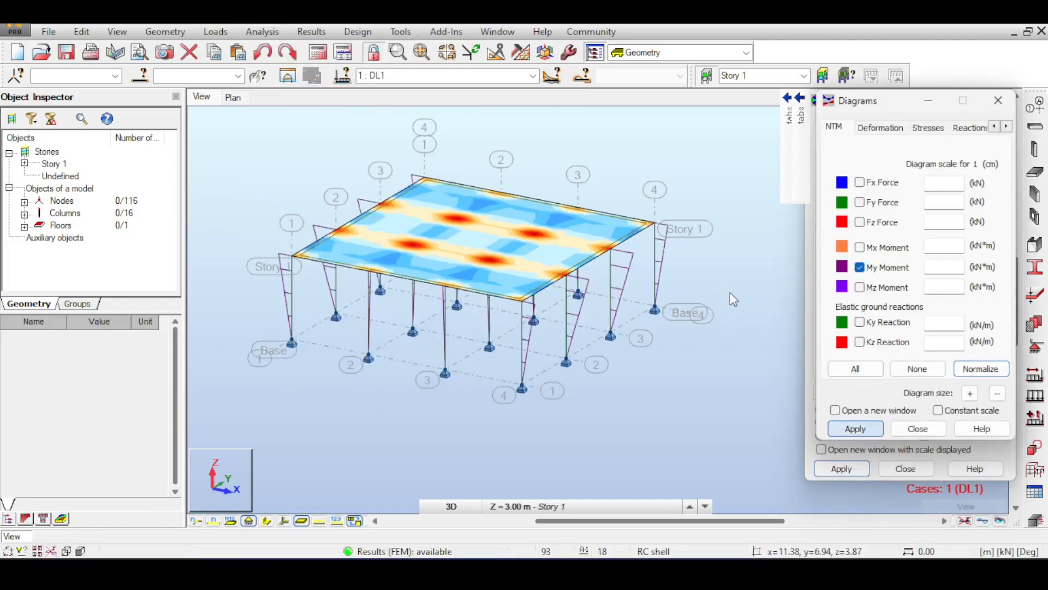
pyautogui.scroll(1, 429, 254)
pyautogui.scroll(-1, 428, 255)
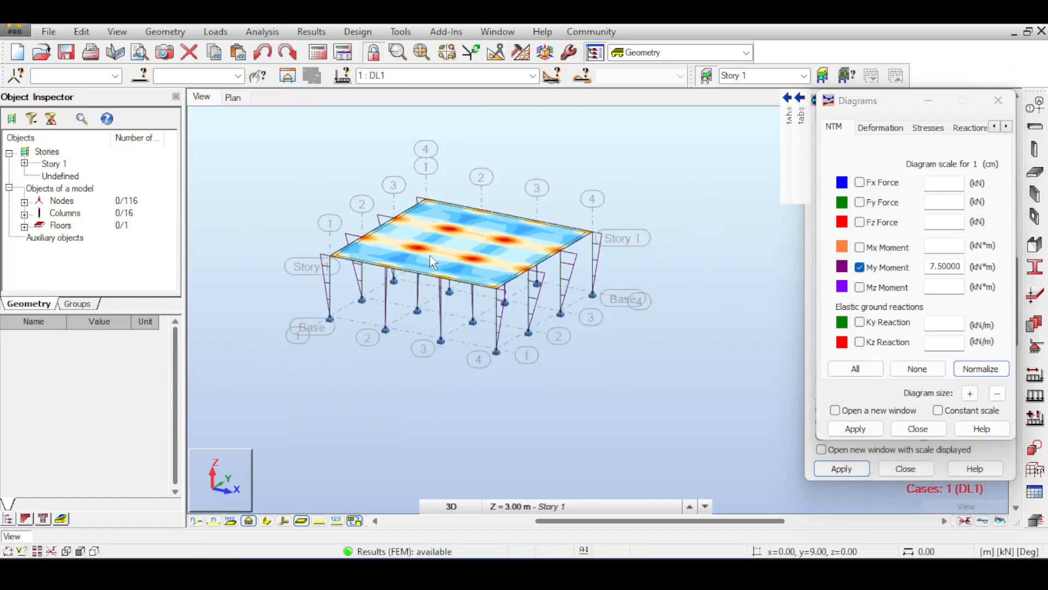
pyautogui.click(918, 428)
pyautogui.click(905, 468)
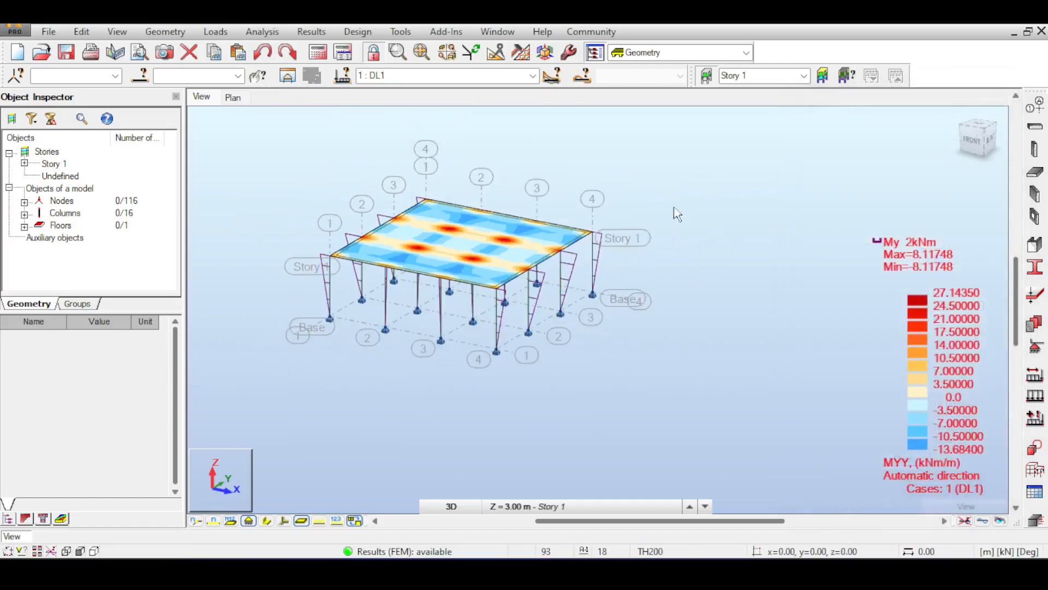
# Step: Examine the My diagrams on the columns, the pinned bases and the slab moment map from the front and in 3D
pyautogui.scroll(-2, 709, 148)
pyautogui.moveTo(809, 186); pyautogui.dragTo(766, 144, button='middle')
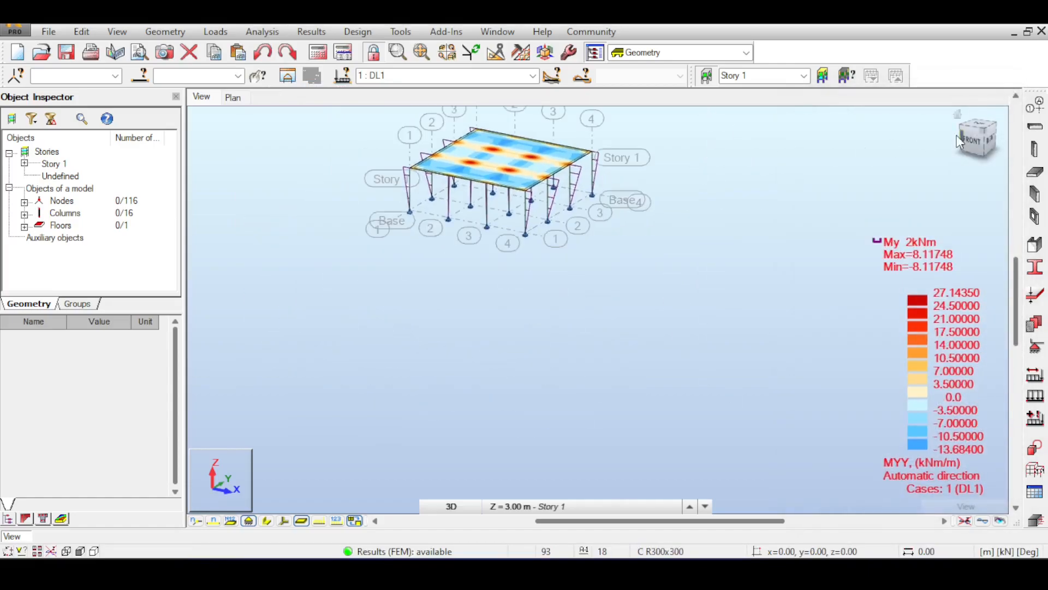
pyautogui.click(982, 142)
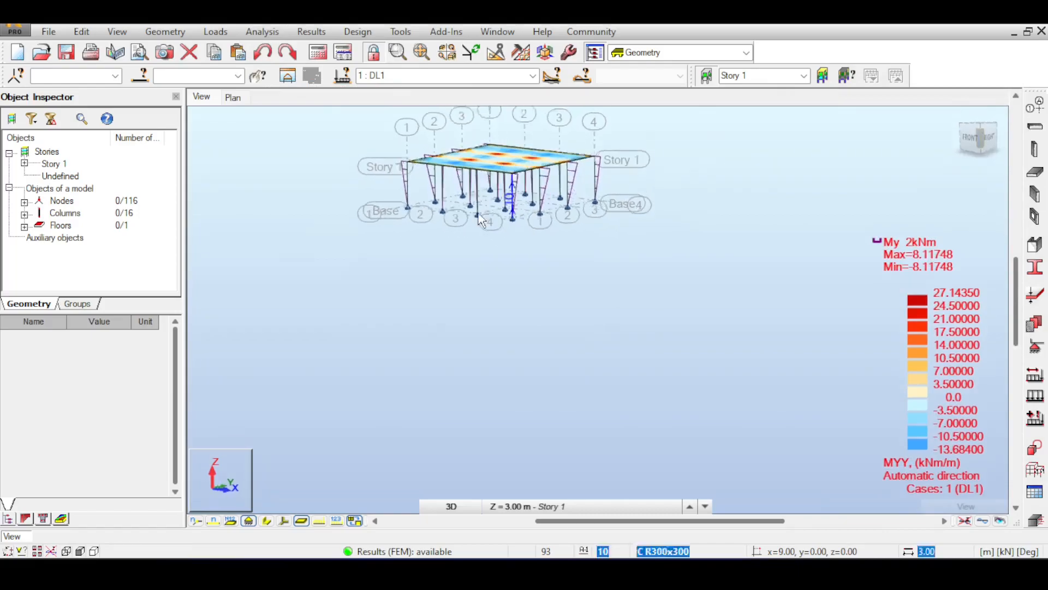
pyautogui.click(972, 137)
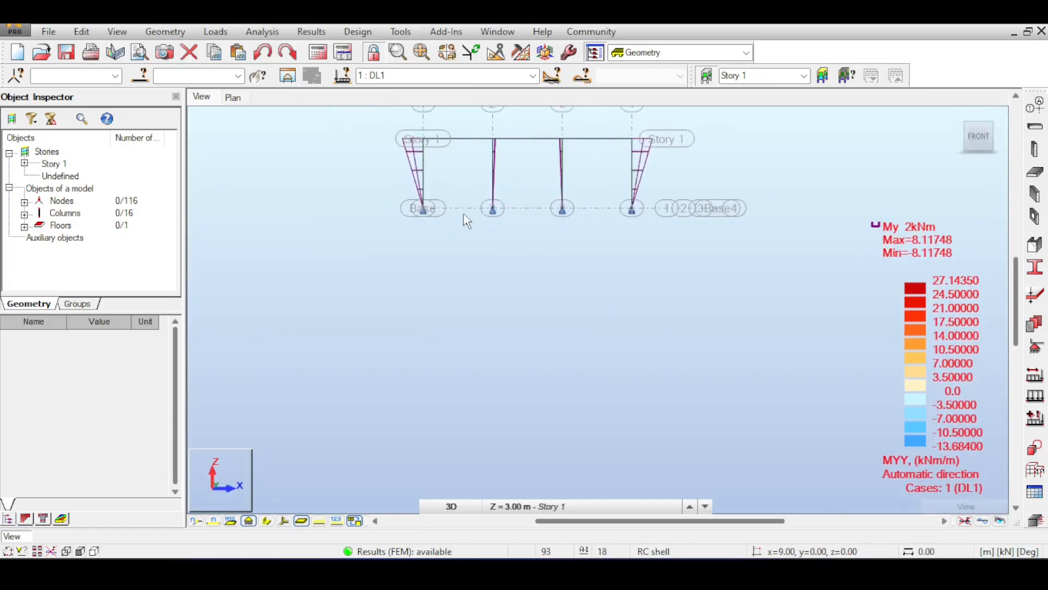
pyautogui.scroll(2, 464, 214)
pyautogui.moveTo(980, 128); pyautogui.dragTo(986, 136)
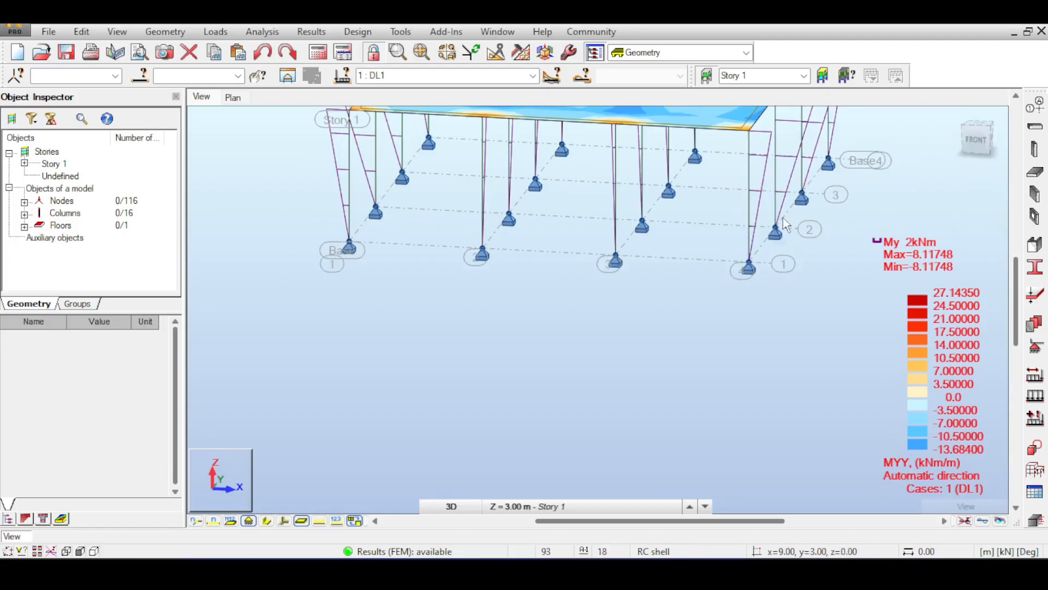
pyautogui.scroll(-1, 783, 218)
pyautogui.moveTo(810, 203); pyautogui.dragTo(727, 221, button='middle')
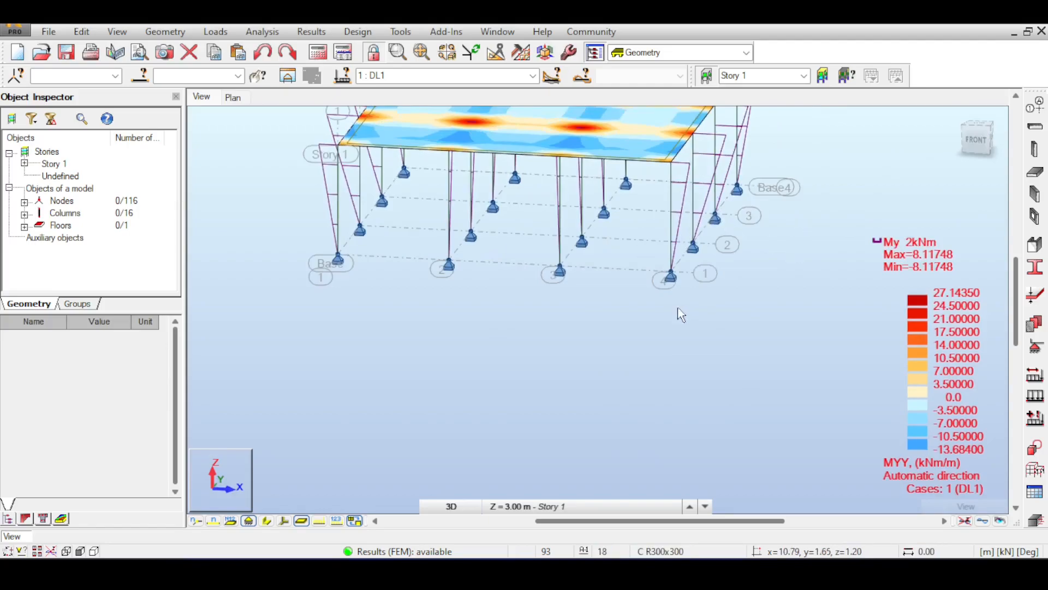
pyautogui.scroll(-1, 362, 202)
pyautogui.scroll(-1, 460, 183)
pyautogui.moveTo(459, 184); pyautogui.dragTo(413, 215, button='middle')
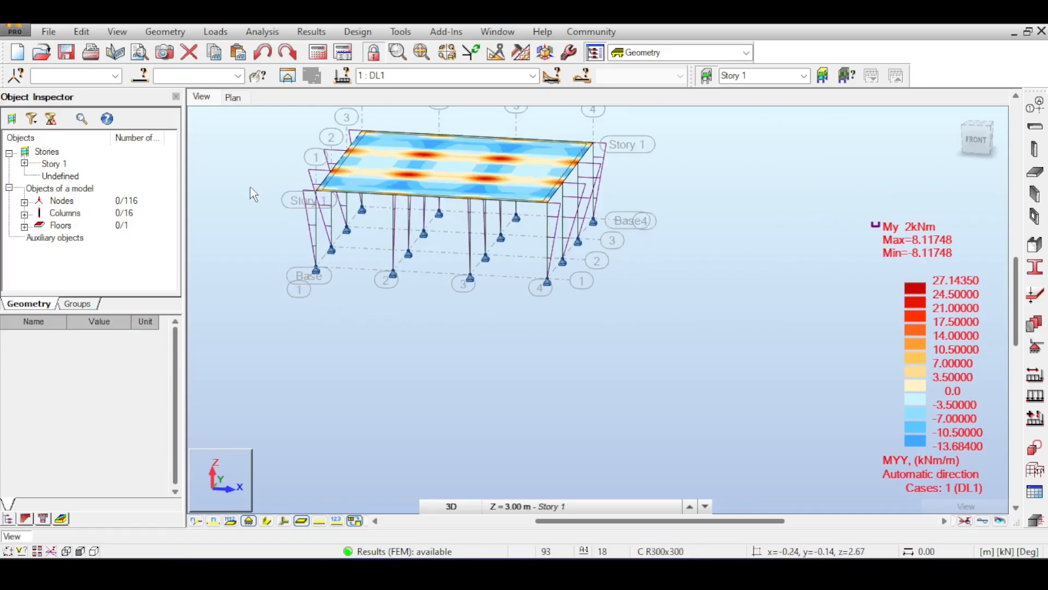
pyautogui.scroll(-1, 645, 271)
pyautogui.moveTo(977, 134); pyautogui.dragTo(979, 141)
pyautogui.click(638, 230)
pyautogui.click(701, 205)
pyautogui.moveTo(640, 238); pyautogui.dragTo(718, 238, button='middle')
pyautogui.scroll(1, 597, 228)
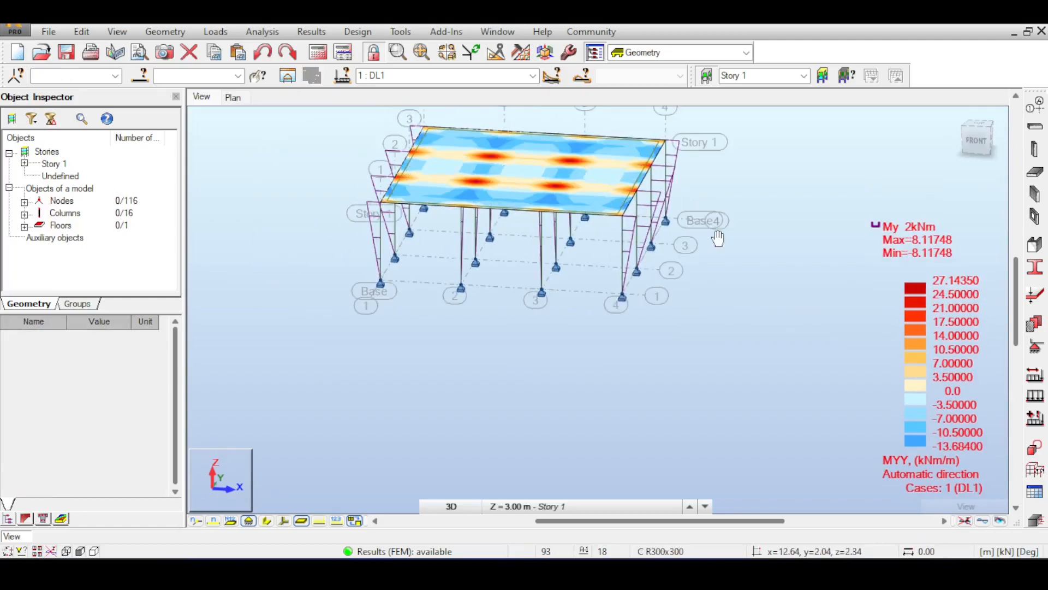
pyautogui.click(980, 143)
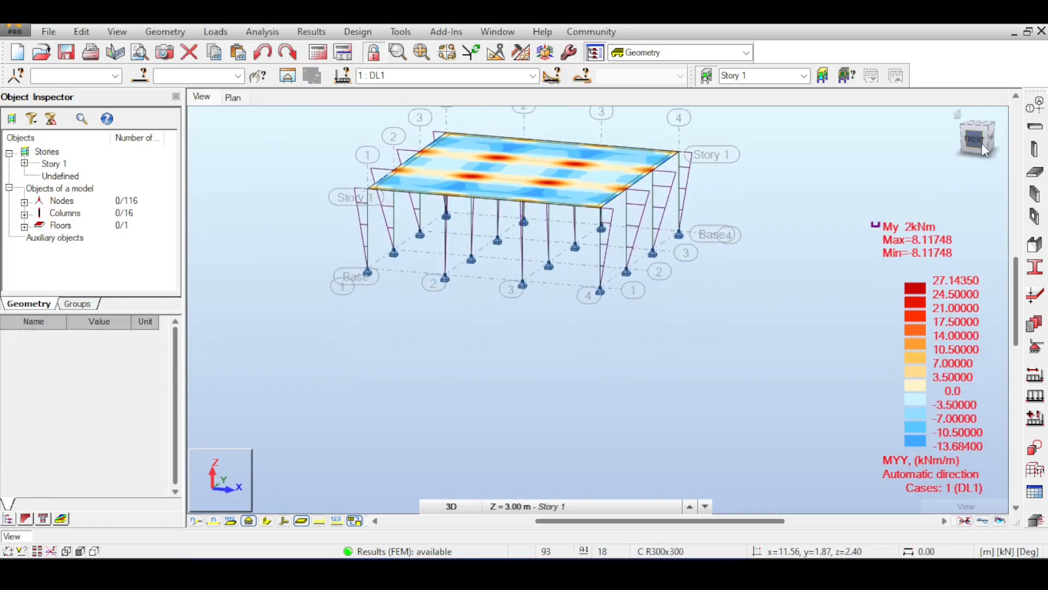
pyautogui.scroll(-1, 688, 213)
pyautogui.moveTo(688, 214); pyautogui.dragTo(720, 153, button='middle')
pyautogui.scroll(3, 685, 205)
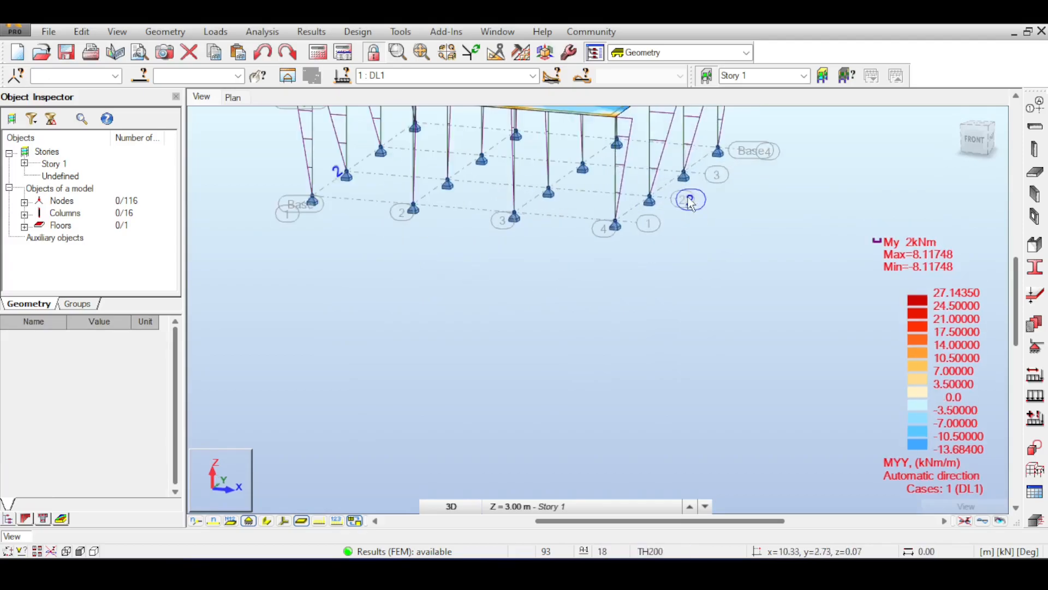
pyautogui.moveTo(678, 203); pyautogui.dragTo(678, 297, button='middle')
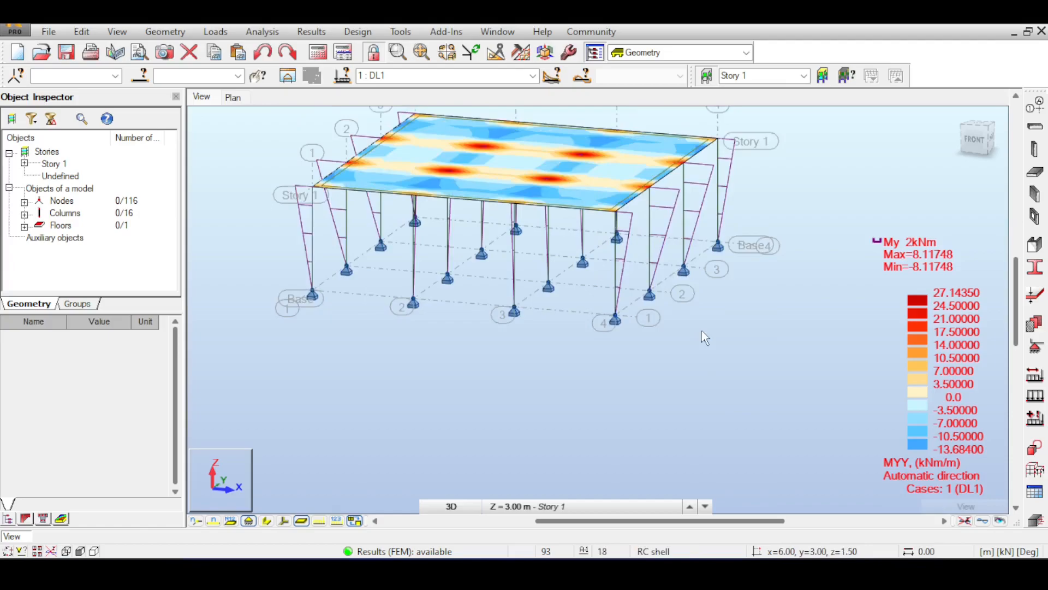
pyautogui.scroll(-1, 834, 225)
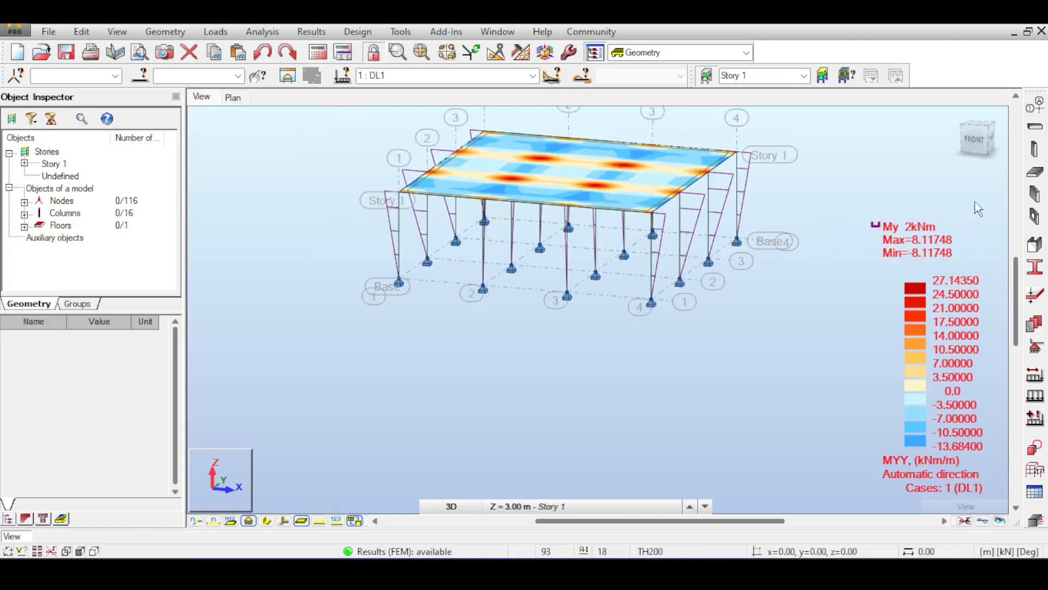
# Step: Draw an RC beam of section B R200x400 from 9.00, 0.00, 0.00 to 6.00, 0.00, 0.00 with Drag enabled, accepting the results change
pyautogui.click(1036, 128)
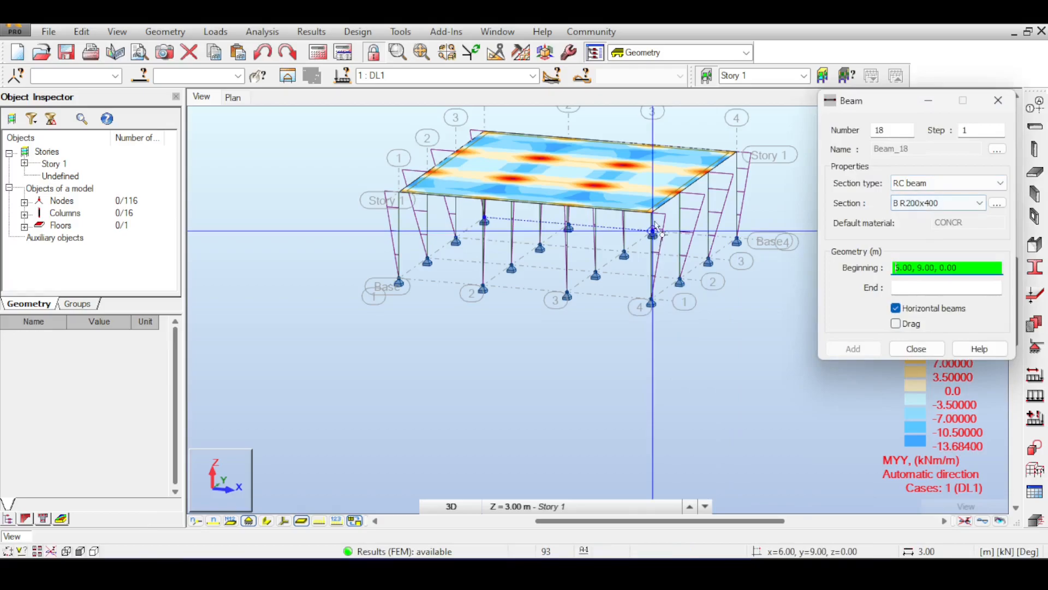
pyautogui.scroll(5, 649, 301)
pyautogui.click(680, 328)
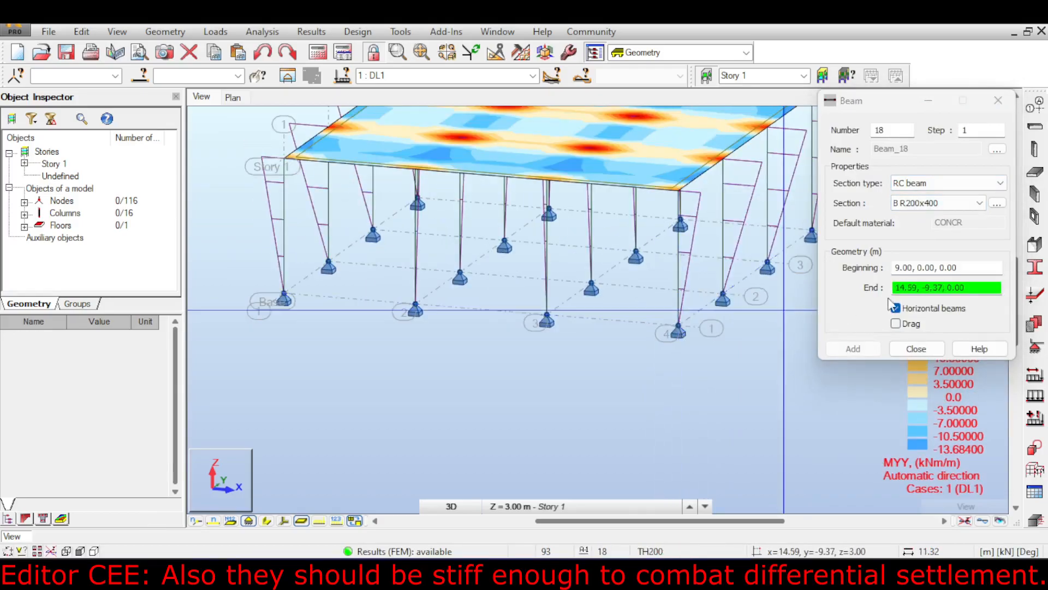
pyautogui.click(915, 325)
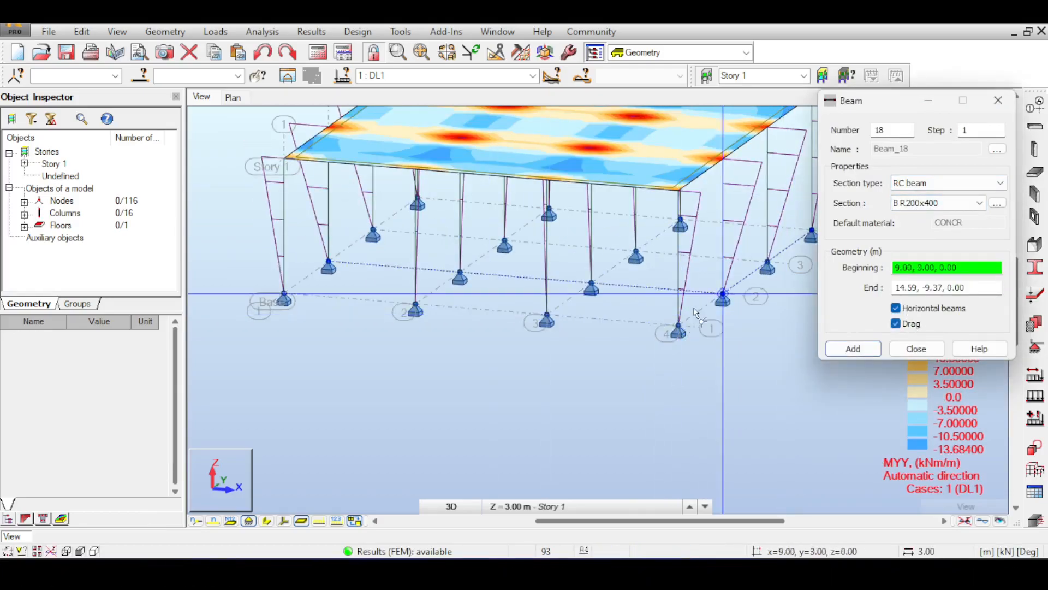
pyautogui.click(547, 322)
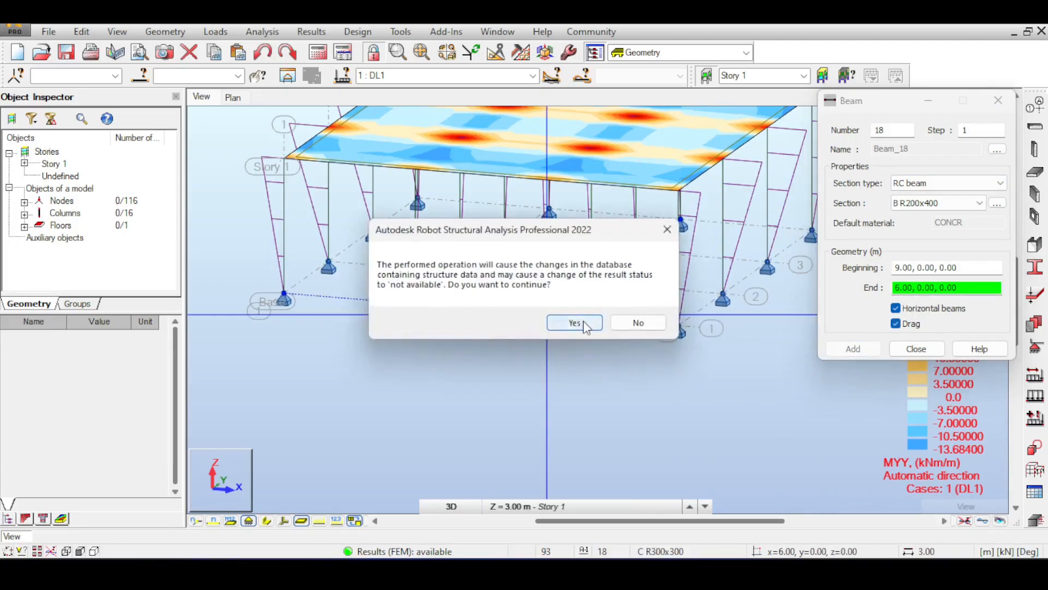
pyautogui.click(575, 322)
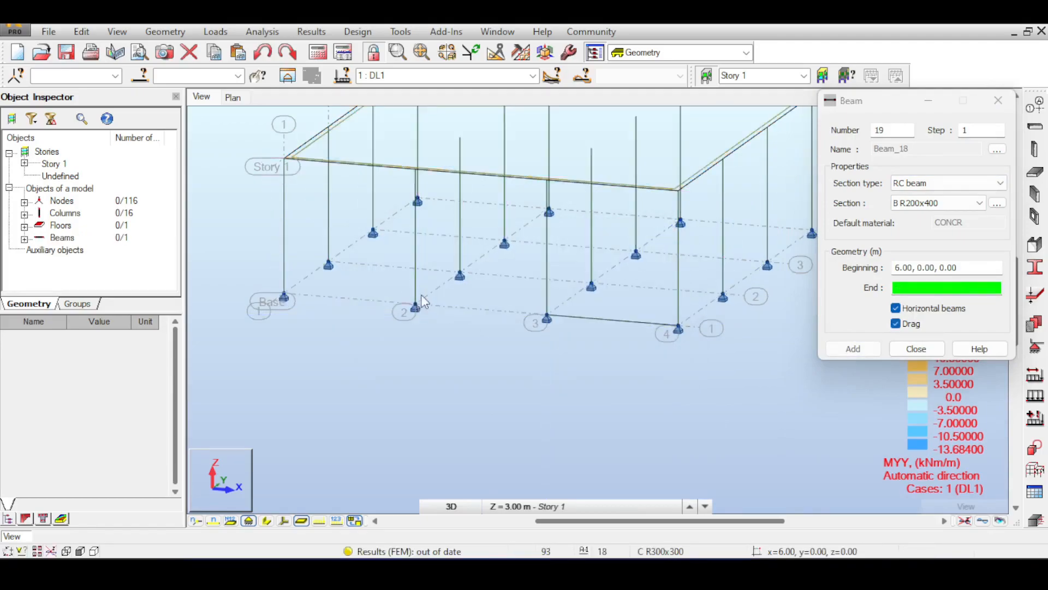
# Step: Continue the base beams along the front grid line through 3.00, 0.00, 0.00 to 0.00, 0.00, 0.00, and start the next row at 9.00, 3.00, 0.00
pyautogui.moveTo(417, 303); pyautogui.dragTo(413, 277, button='middle')
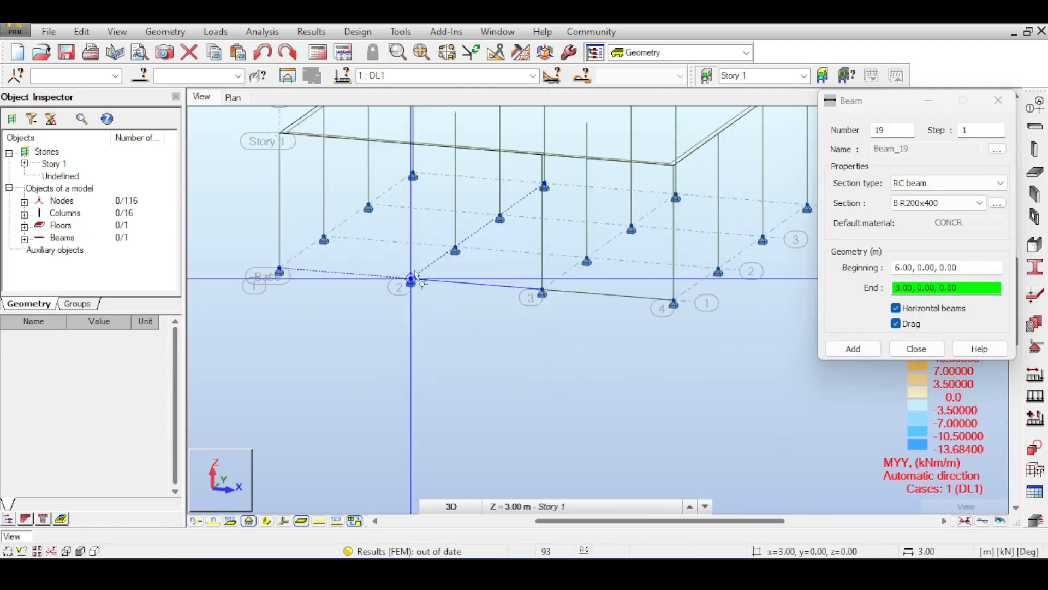
pyautogui.click(412, 280)
pyautogui.click(280, 271)
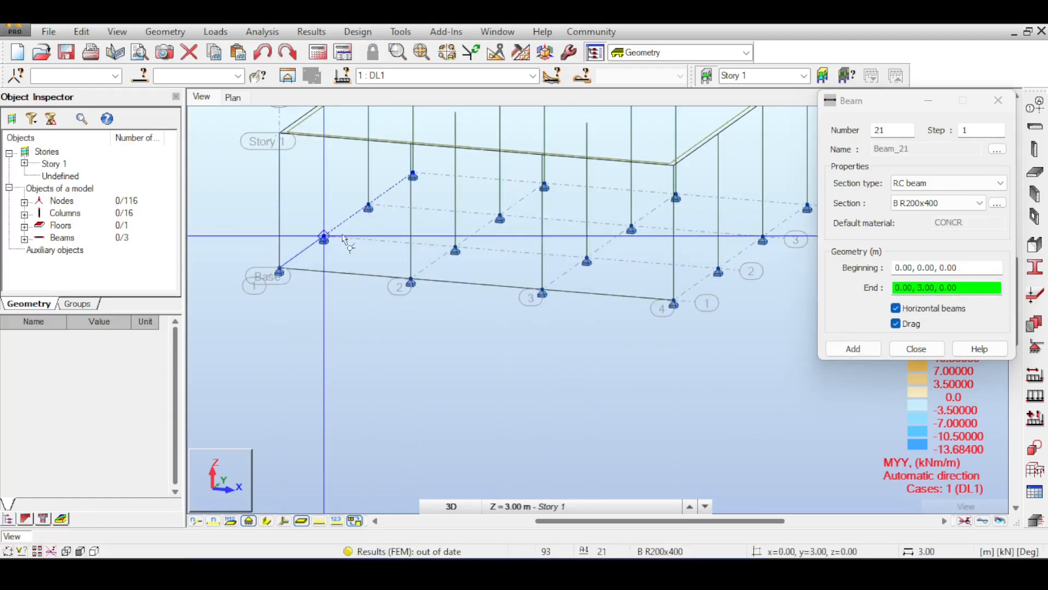
pyautogui.press('Escape')
pyautogui.click(720, 271)
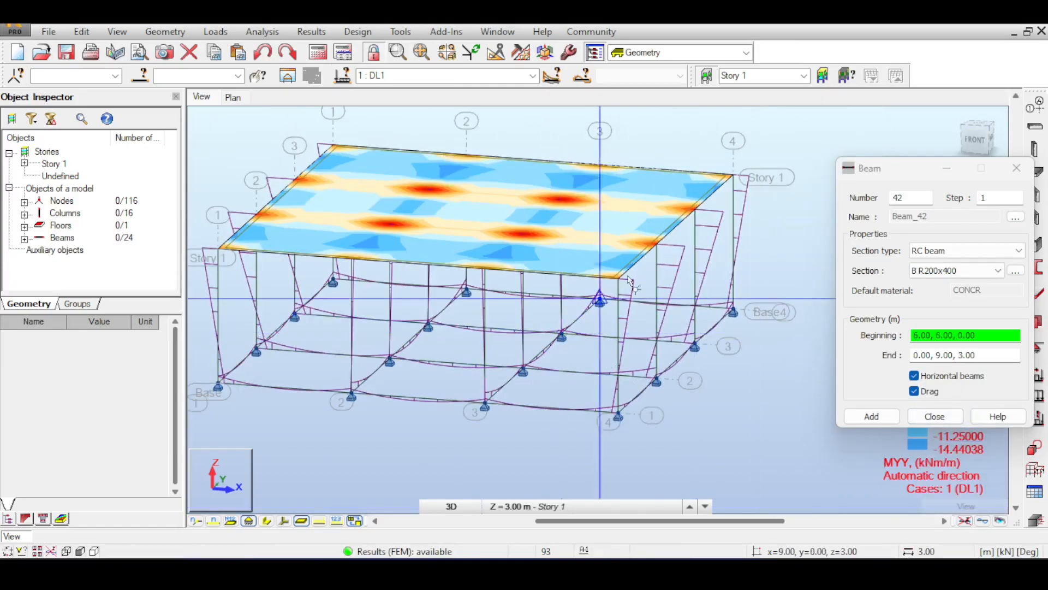
# Step: Examine the My moment diagrams on the base beams and columns, ending the beam definition
pyautogui.moveTo(569, 410); pyautogui.dragTo(585, 371, button='middle')
pyautogui.scroll(4, 679, 352)
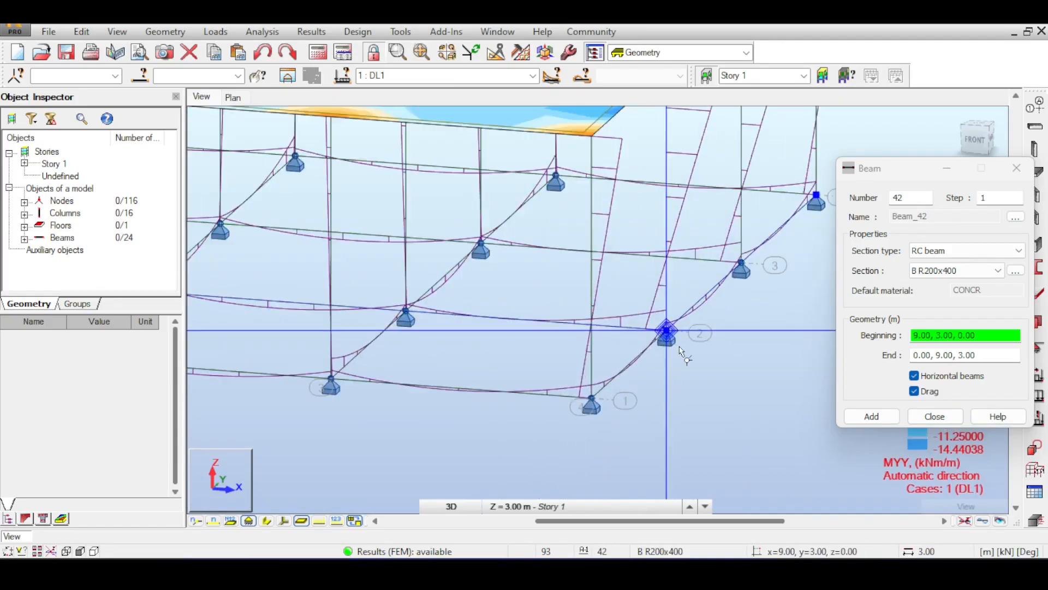
pyautogui.scroll(-5, 432, 349)
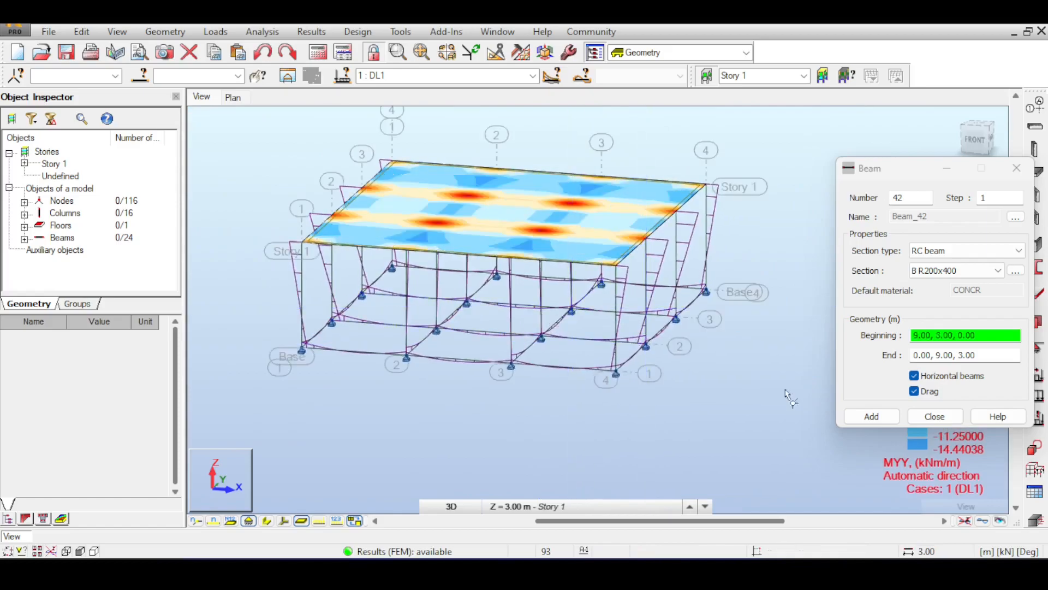
pyautogui.click(948, 418)
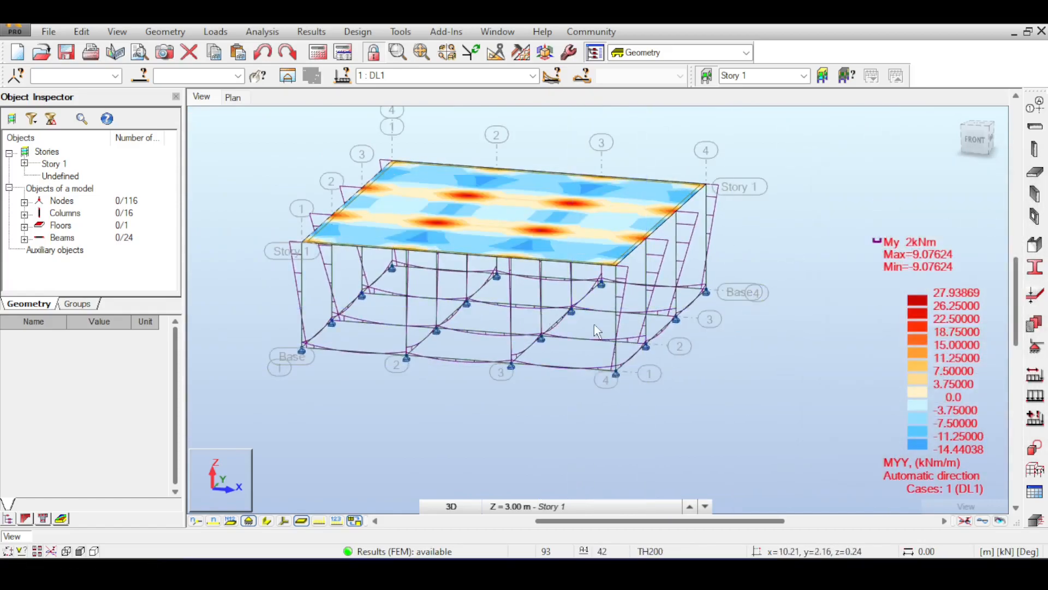
pyautogui.scroll(2, 604, 355)
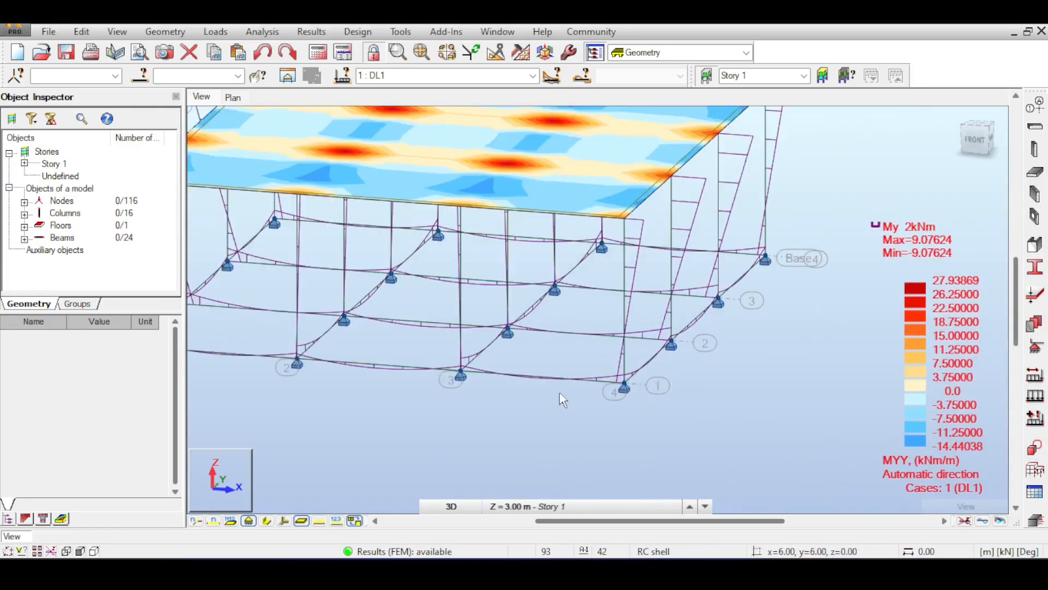
pyautogui.moveTo(516, 255); pyautogui.dragTo(590, 269, button='middle')
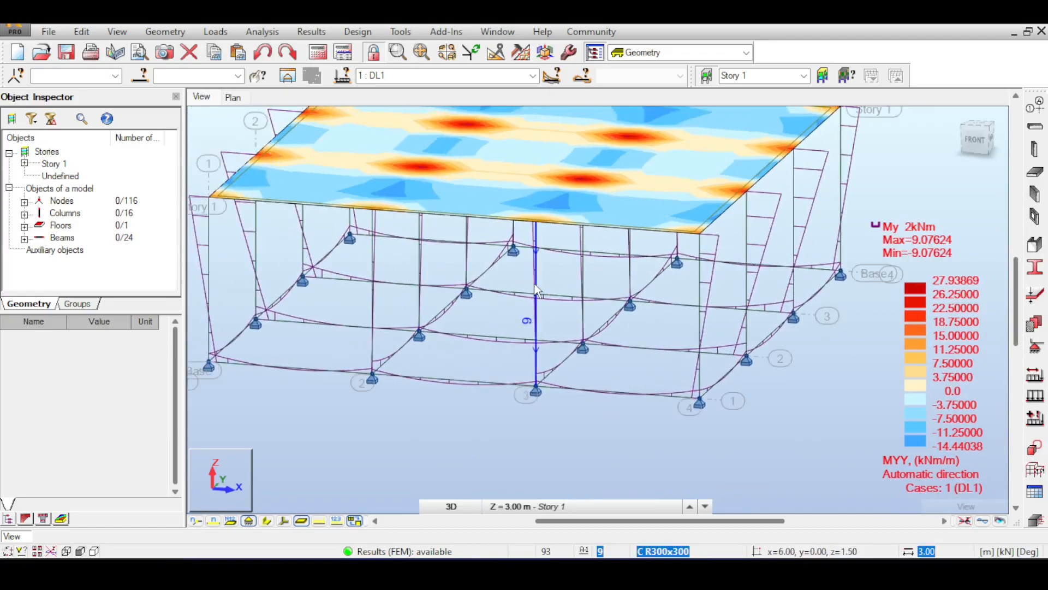
# Step: Define a uniform member load of 2.00 kN/m in the global Z direction for case DL1
pyautogui.moveTo(624, 302); pyautogui.dragTo(598, 302, button='middle')
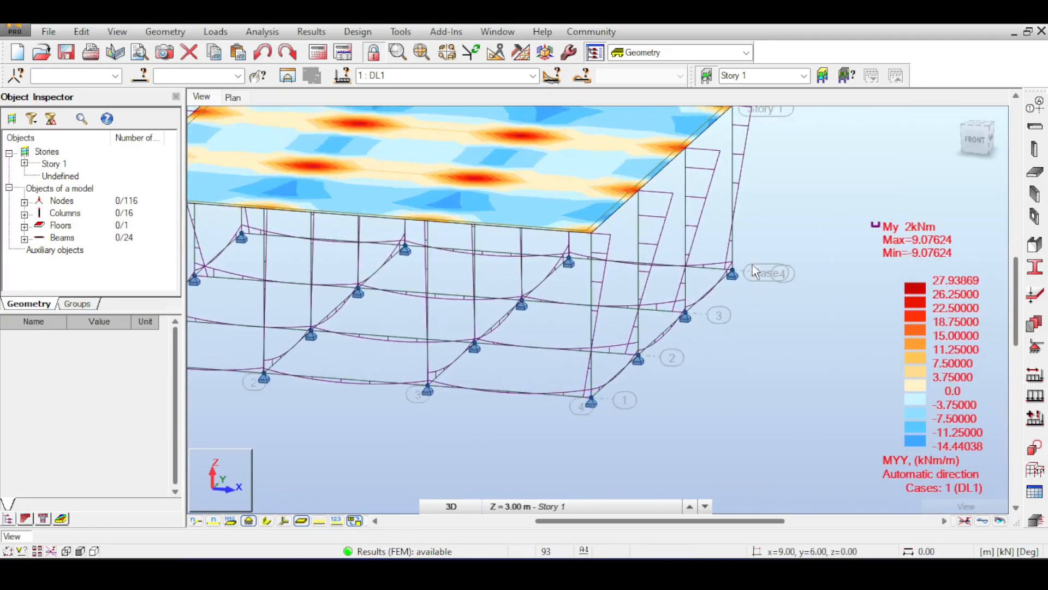
pyautogui.moveTo(348, 404); pyautogui.dragTo(427, 350, button='middle')
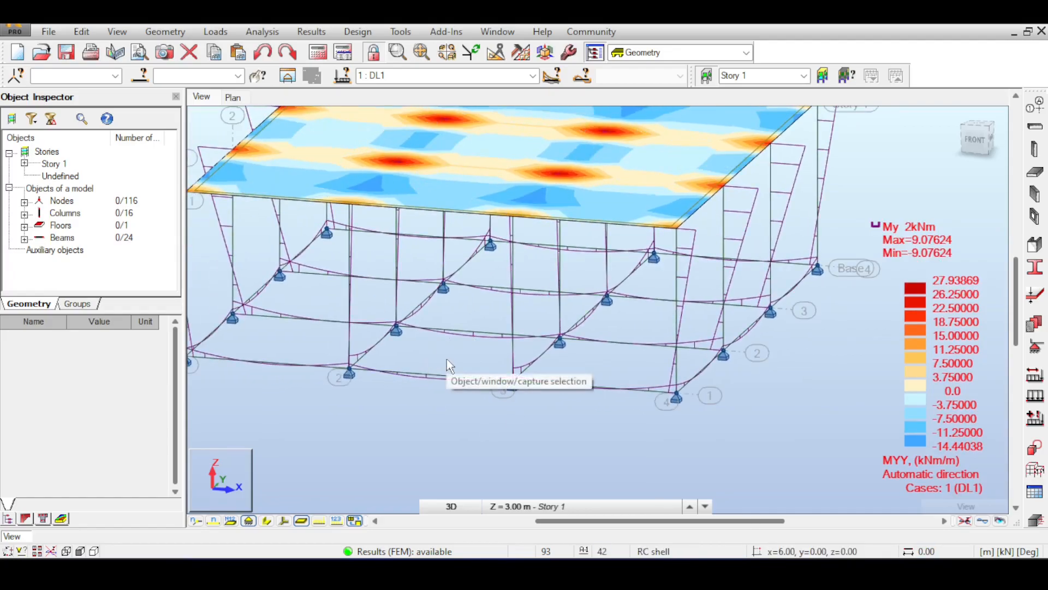
pyautogui.moveTo(447, 358); pyautogui.dragTo(490, 365, button='middle')
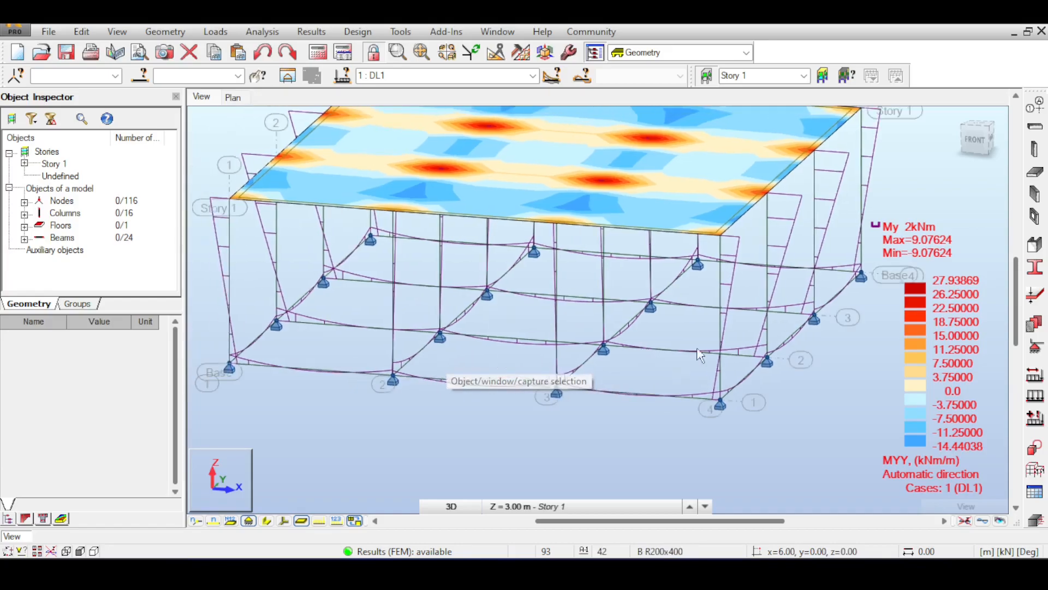
pyautogui.click(1042, 413)
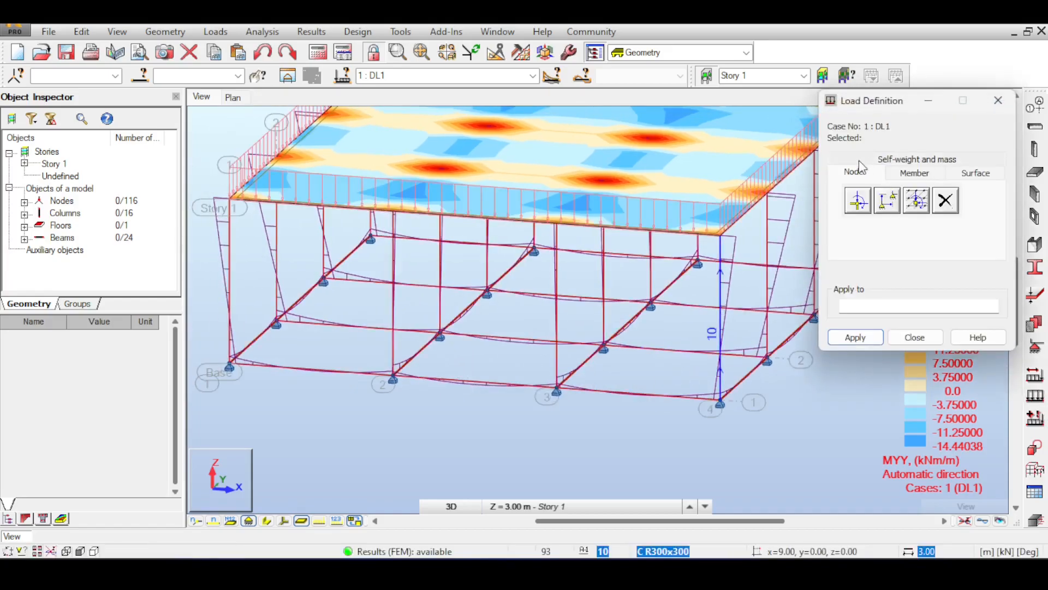
pyautogui.click(915, 173)
pyautogui.click(859, 199)
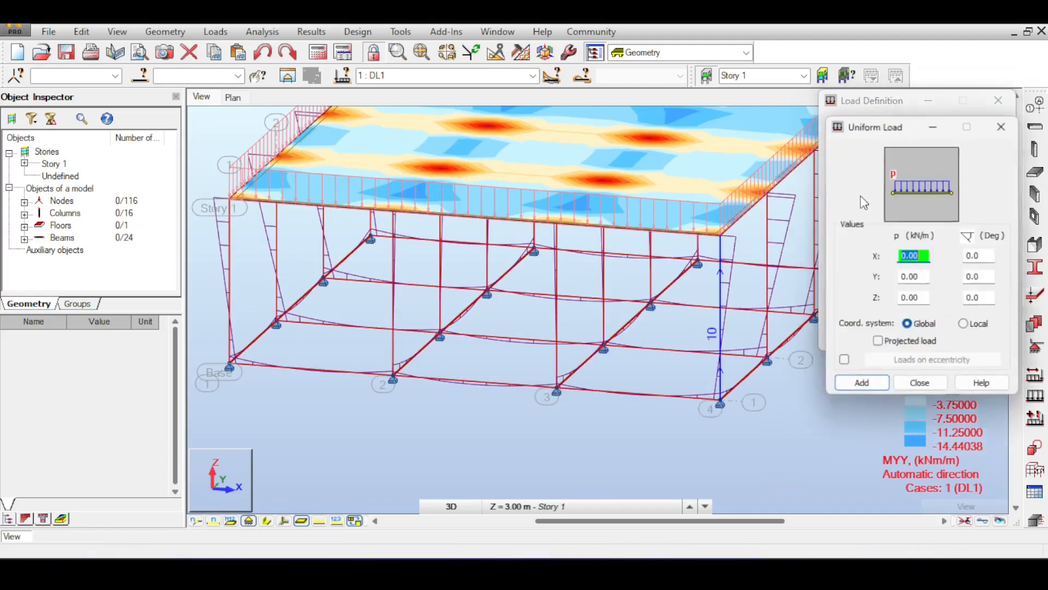
pyautogui.click(928, 298)
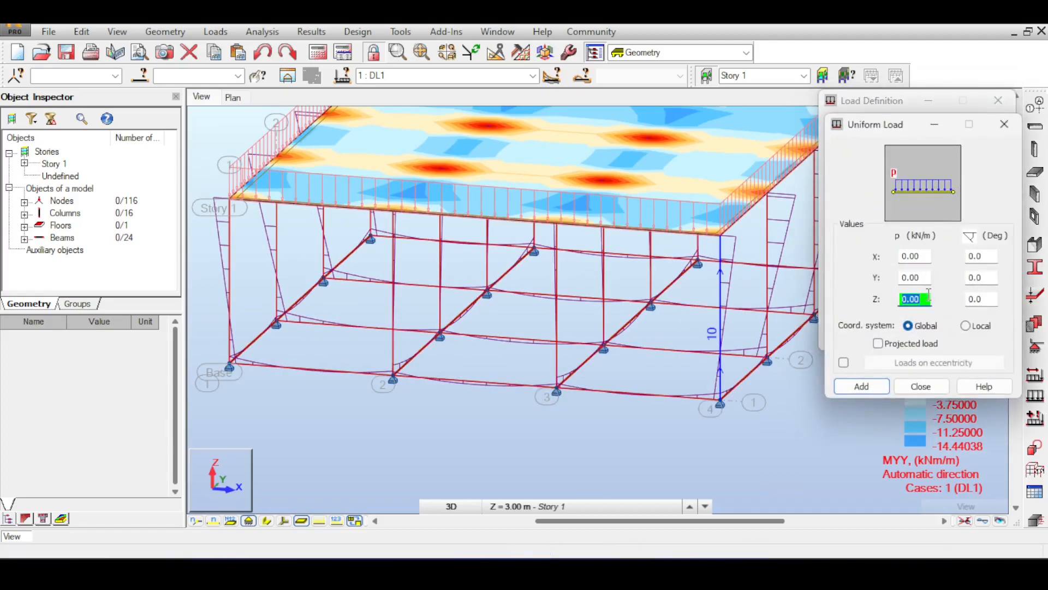
pyautogui.click(862, 386)
# Step: Select all base beams 18to41 from the front view and apply the uniform load to them, accepting the results change
pyautogui.scroll(-2, 514, 241)
pyautogui.scroll(1, 682, 311)
pyautogui.scroll(-1, 683, 311)
pyautogui.moveTo(856, 110); pyautogui.dragTo(889, 212)
pyautogui.click(976, 138)
pyautogui.moveTo(227, 243); pyautogui.dragTo(672, 340)
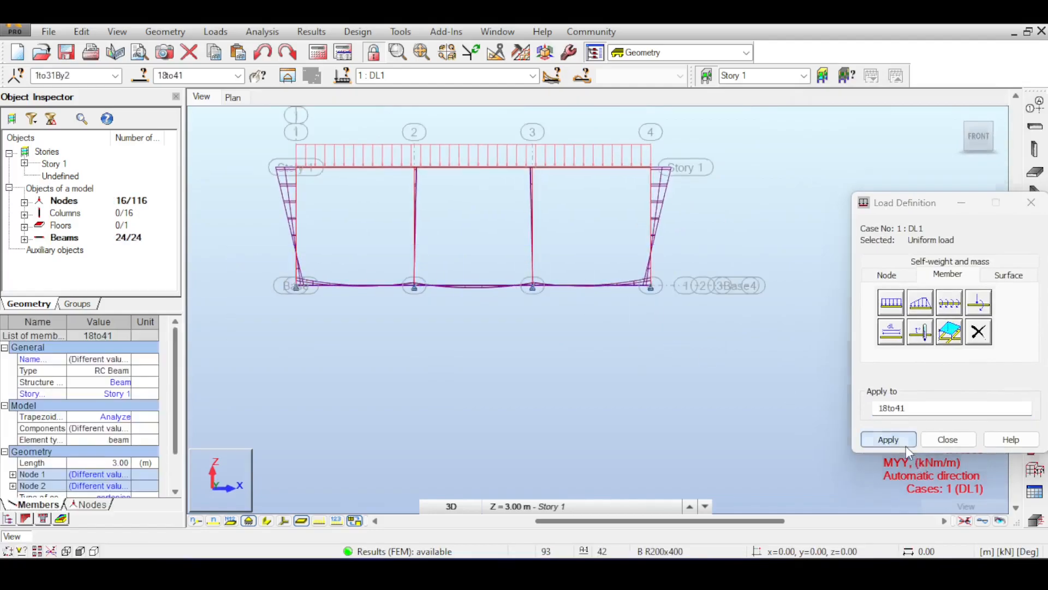
pyautogui.click(887, 439)
pyautogui.click(559, 325)
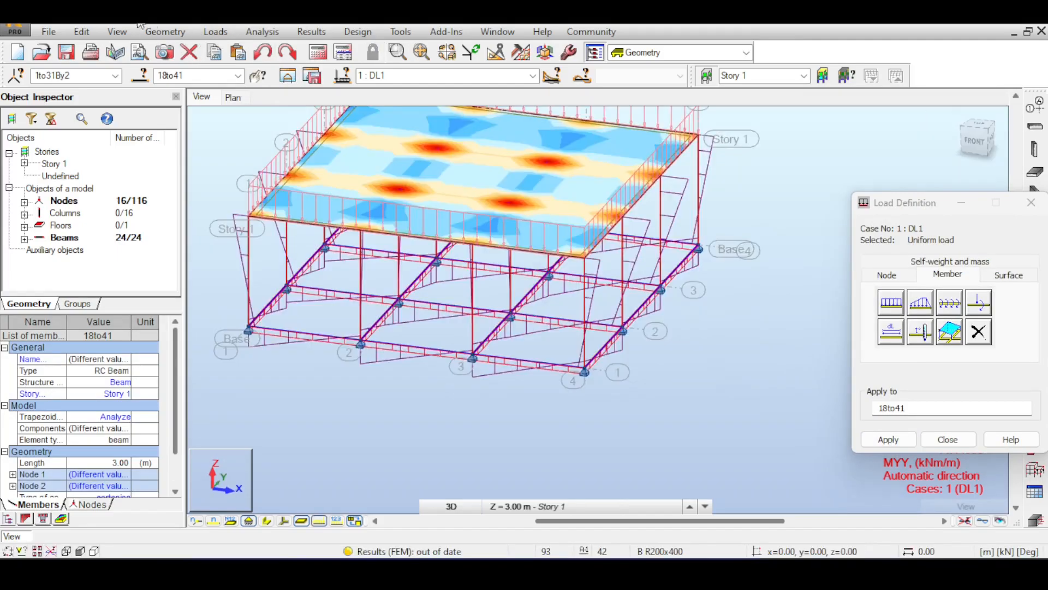
# Step: Reverse the sign of PZ in the load table for the uniform load on members 18to41, directing it downward
pyautogui.click(217, 32)
pyautogui.click(261, 118)
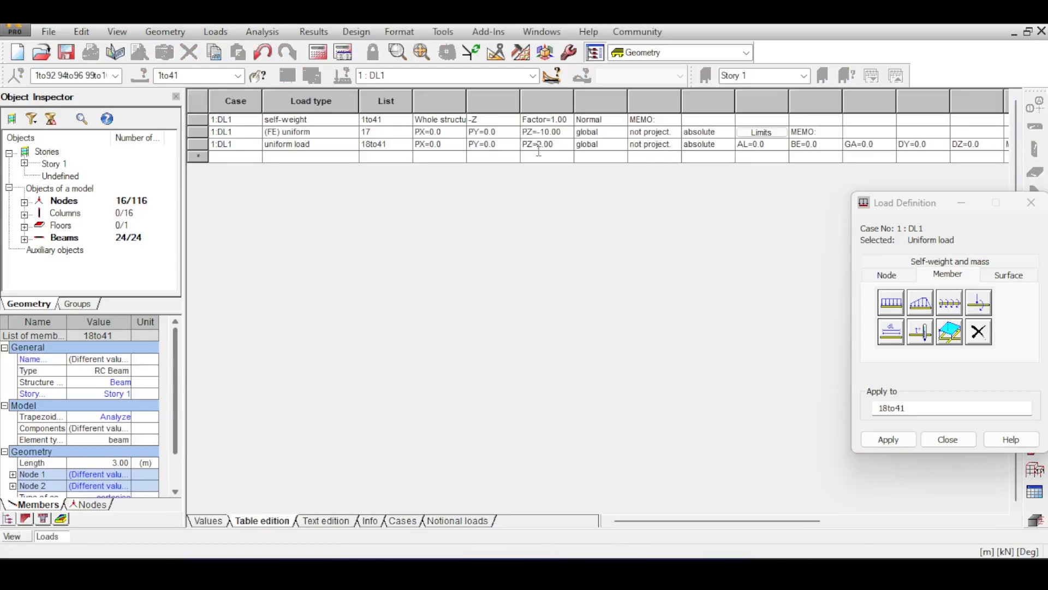
pyautogui.press('Return')
pyautogui.click(1041, 33)
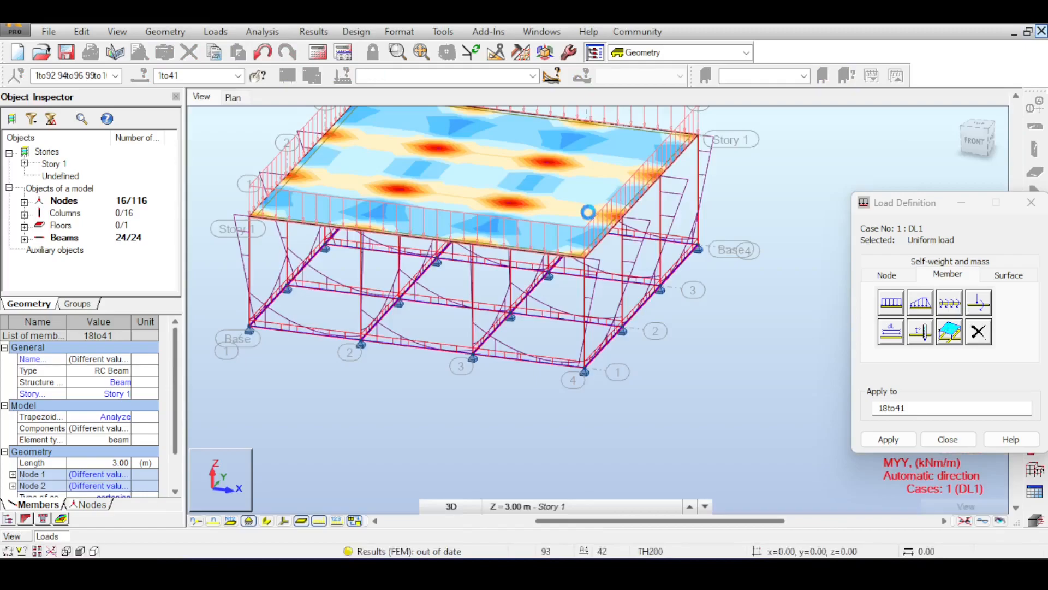
pyautogui.scroll(4, 491, 366)
pyautogui.scroll(3, 508, 355)
pyautogui.scroll(-10, 543, 289)
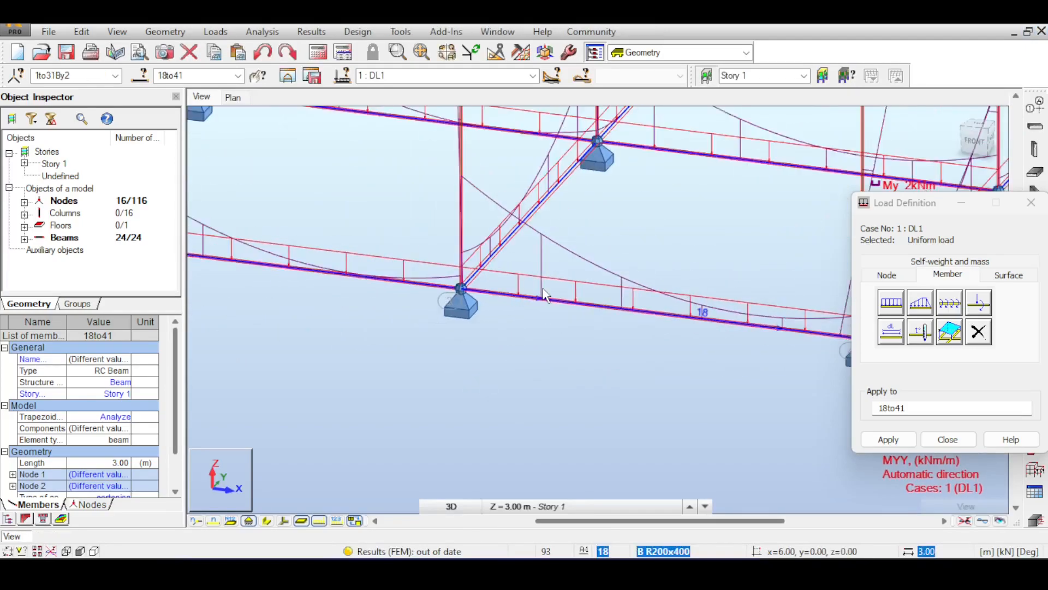
# Step: Recalculate the structure with the corrected beam load and finish the load definition
pyautogui.click(317, 52)
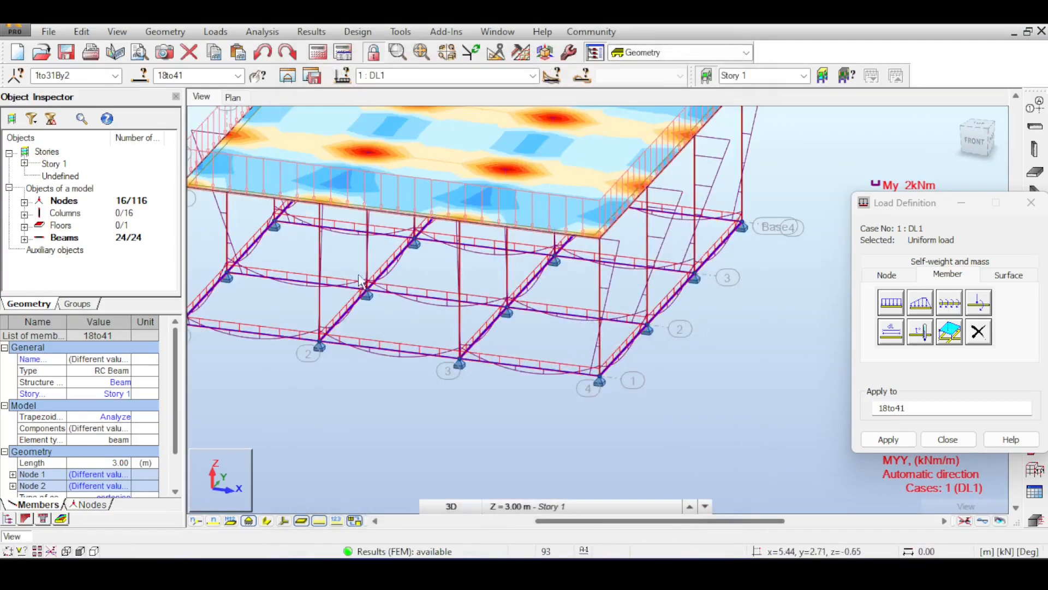
pyautogui.moveTo(361, 281); pyautogui.dragTo(423, 260, button='middle')
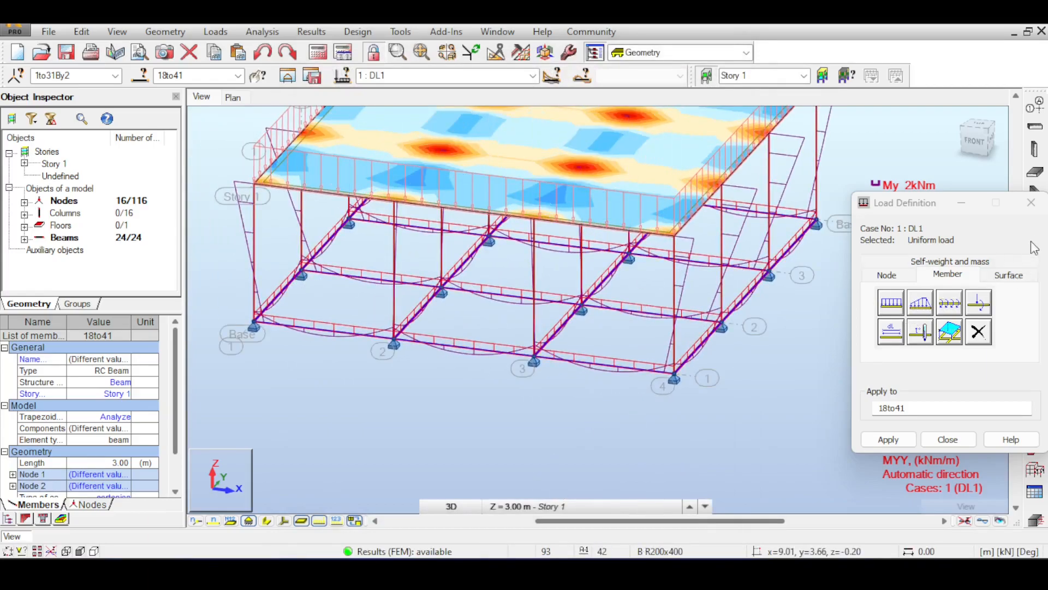
pyautogui.click(1032, 203)
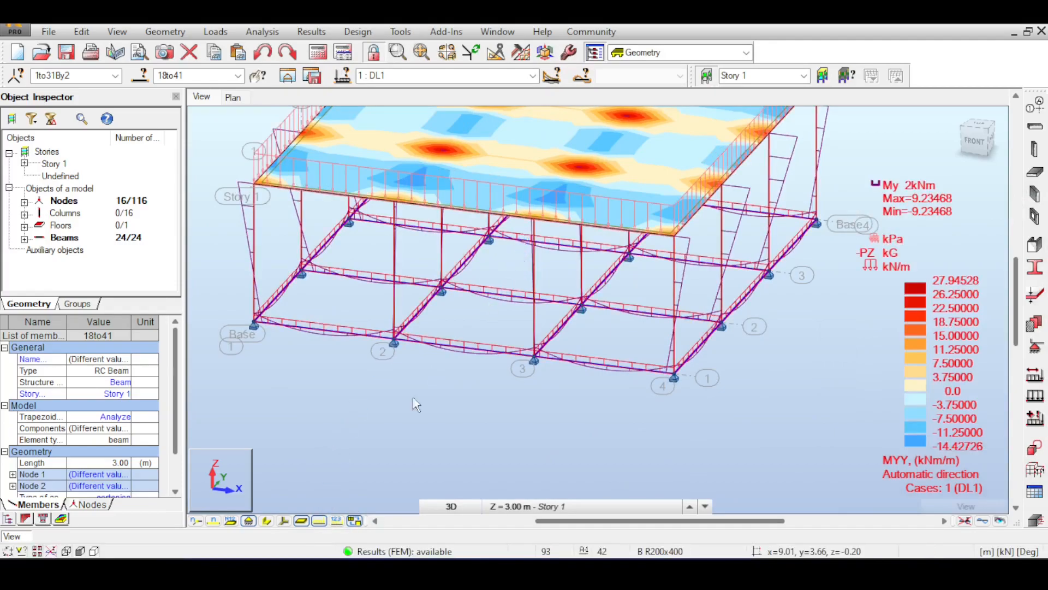
# Step: Hide the load symbols and examine the My diagrams on the base beams from the front and in 3D
pyautogui.click(325, 518)
pyautogui.click(321, 519)
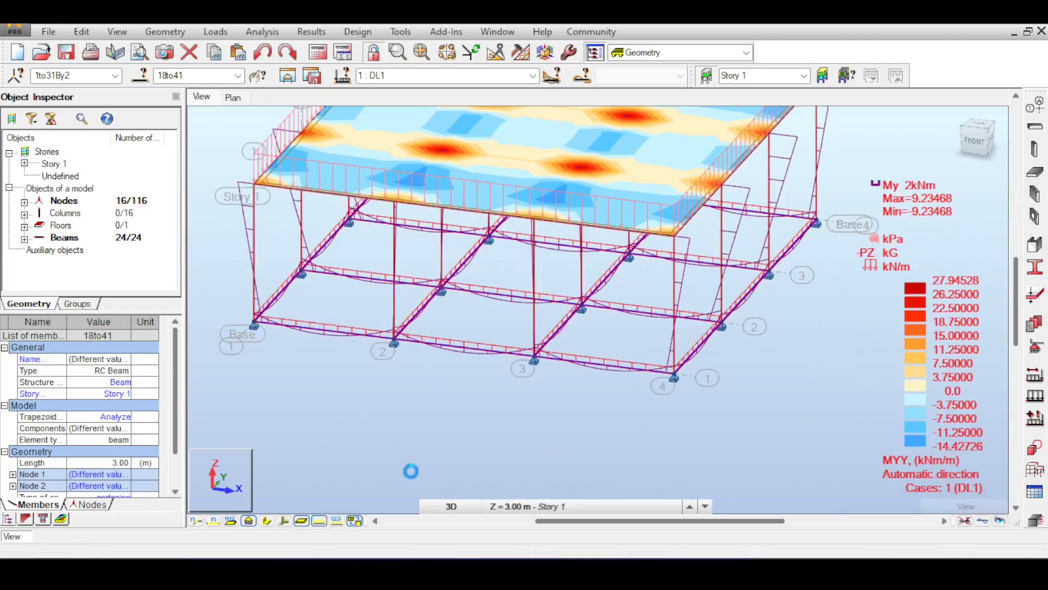
pyautogui.click(321, 519)
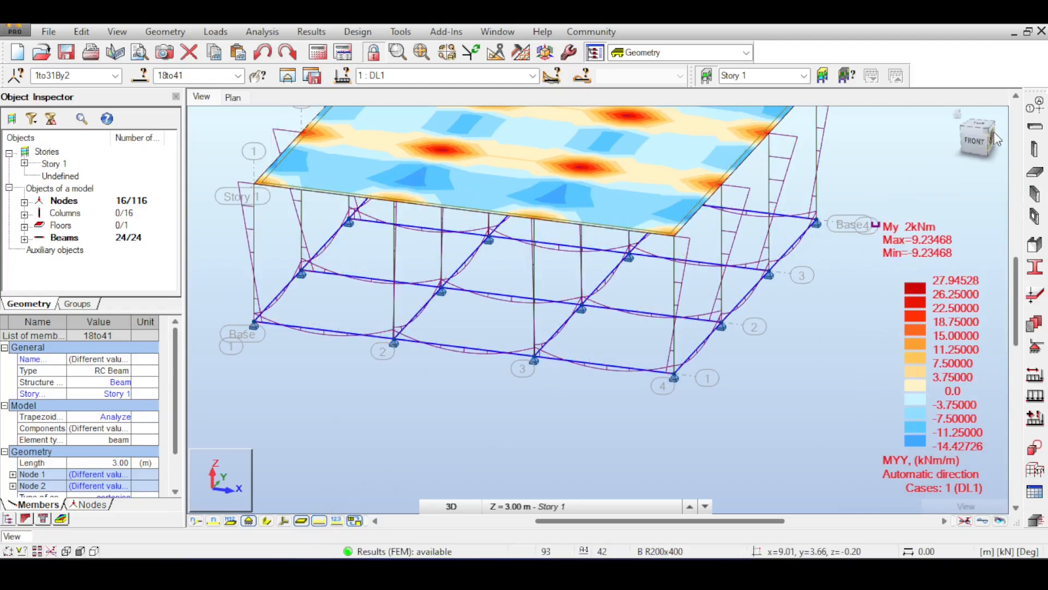
pyautogui.click(981, 144)
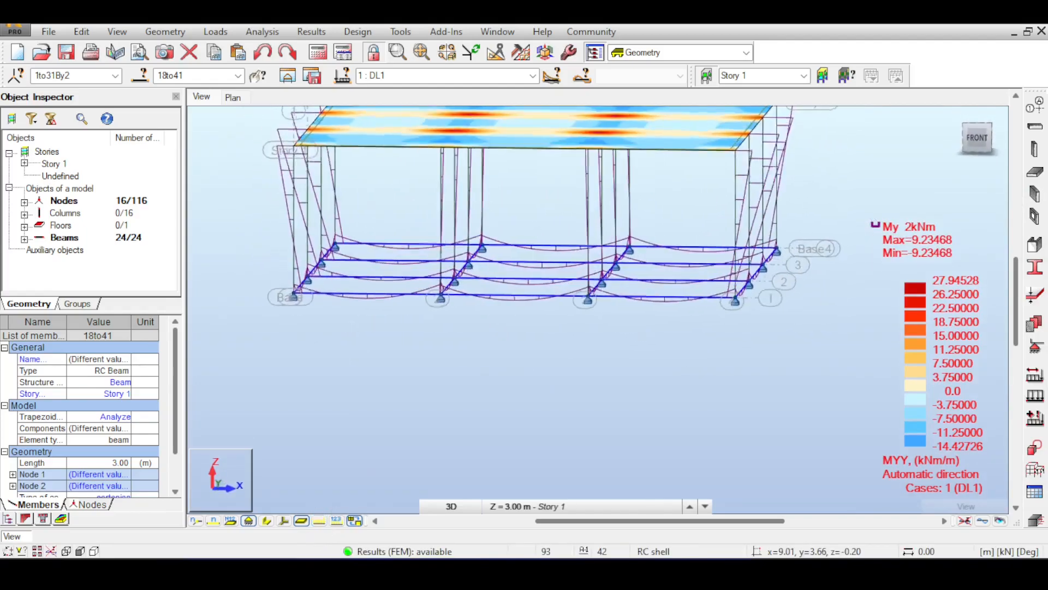
pyautogui.scroll(5, 666, 324)
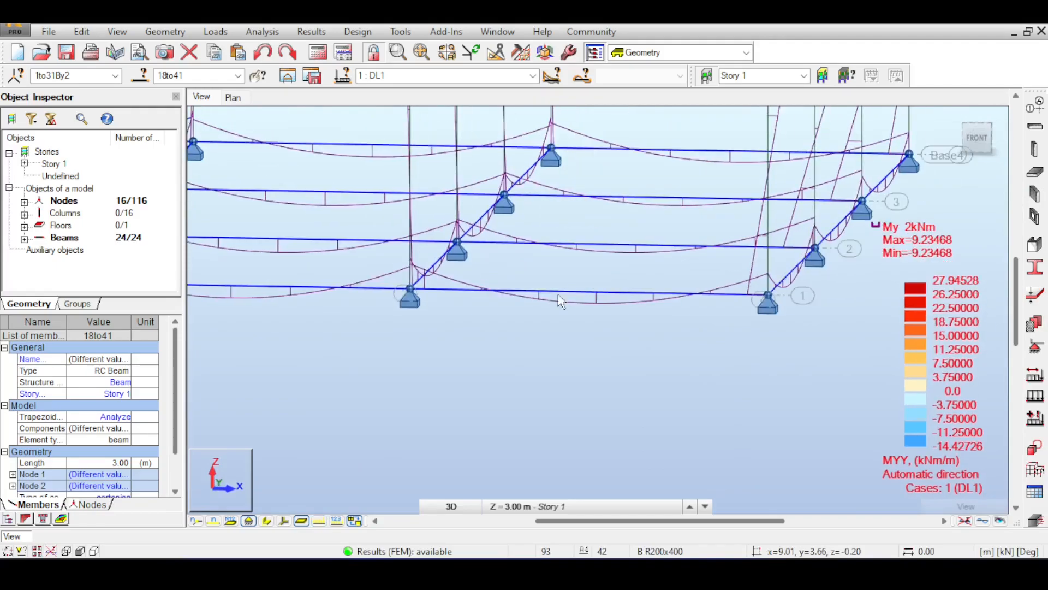
pyautogui.scroll(-5, 626, 295)
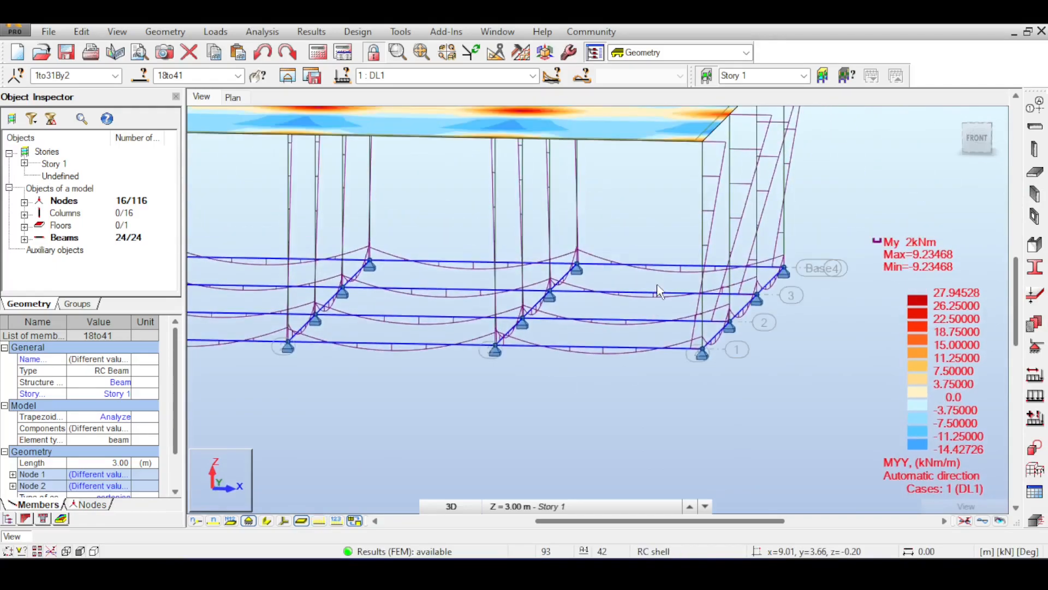
pyautogui.scroll(-5, 639, 222)
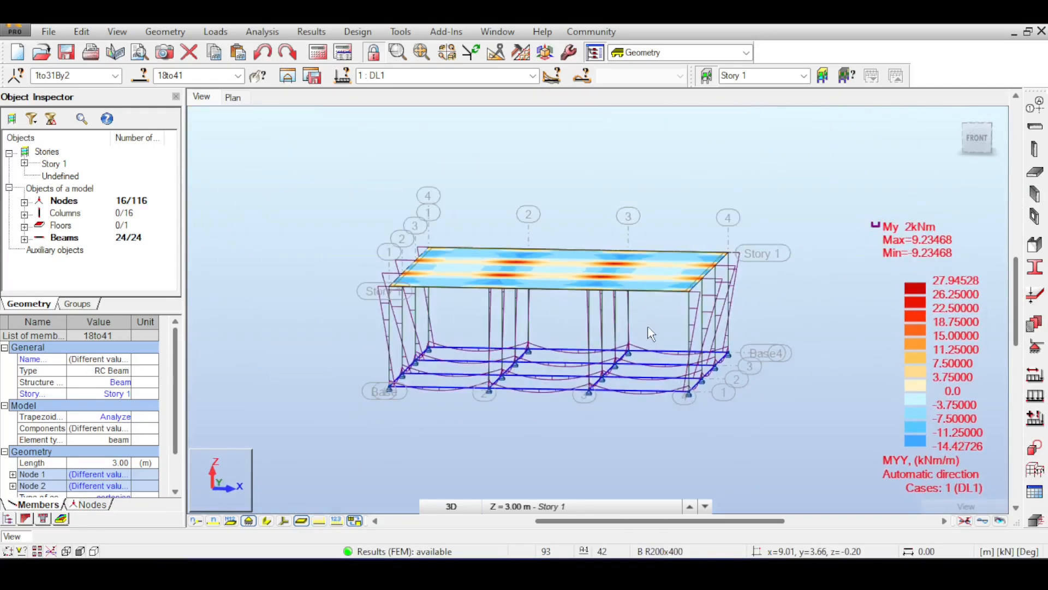
pyautogui.moveTo(976, 147); pyautogui.dragTo(944, 165)
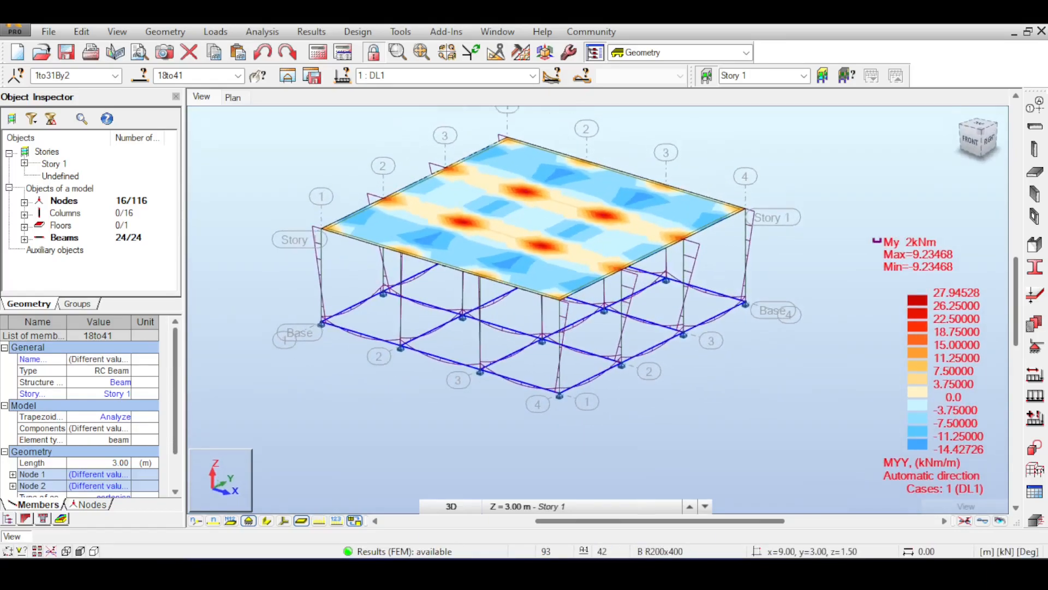
# Step: Delete the nodal supports from the base nodes 1to31By2 in the front view, accepting the results change
pyautogui.click(970, 140)
pyautogui.moveTo(316, 284); pyautogui.dragTo(720, 366)
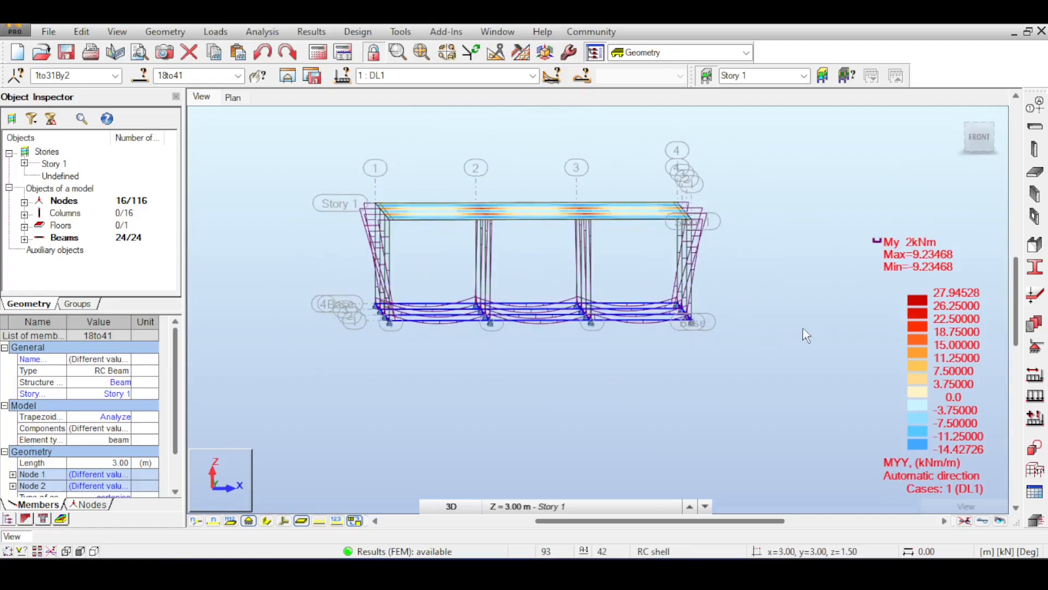
pyautogui.click(1033, 347)
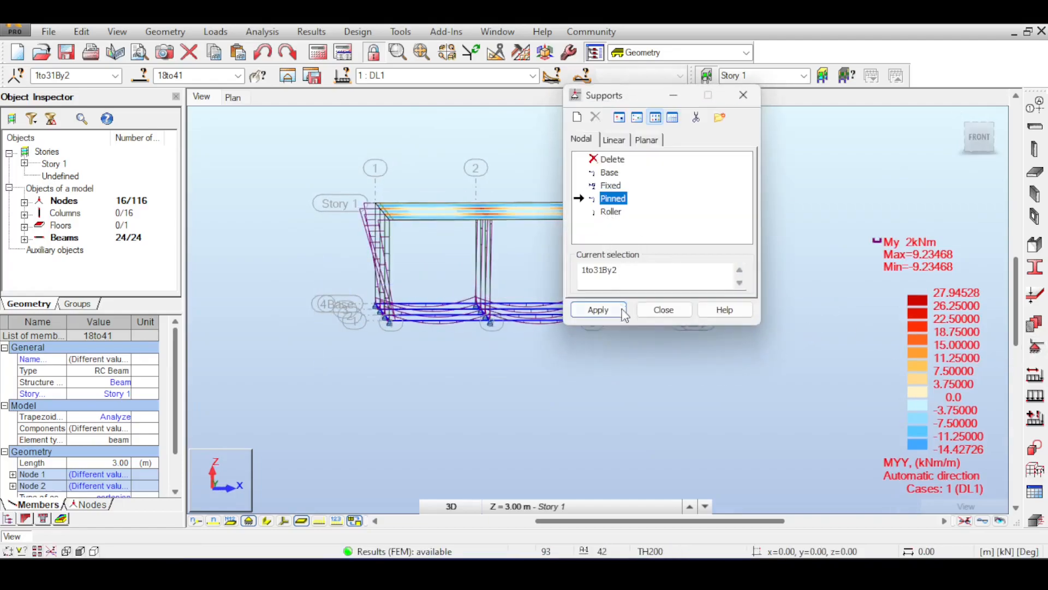
pyautogui.click(611, 159)
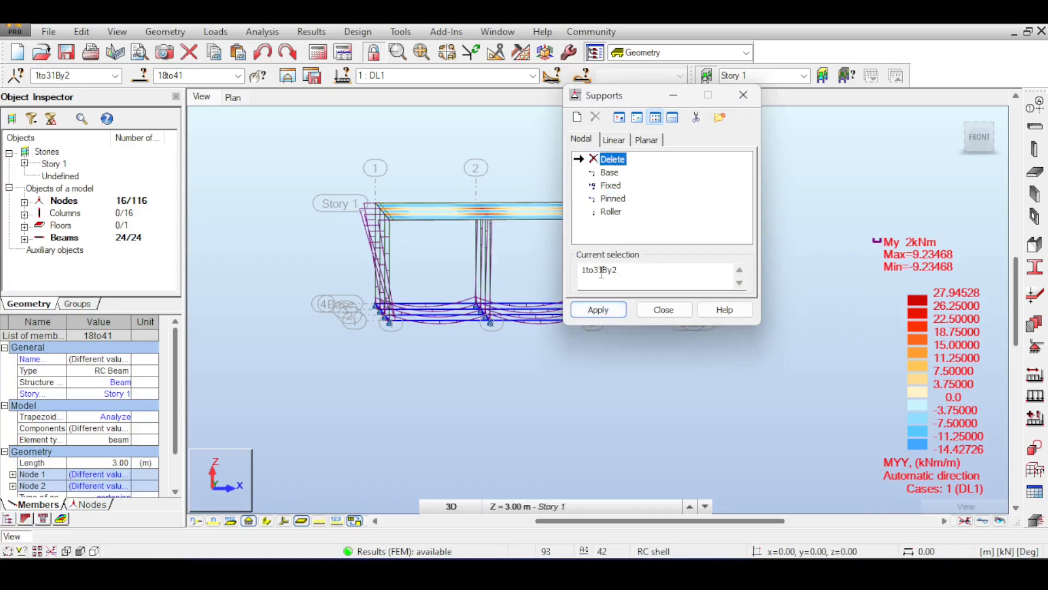
pyautogui.click(599, 312)
pyautogui.click(595, 322)
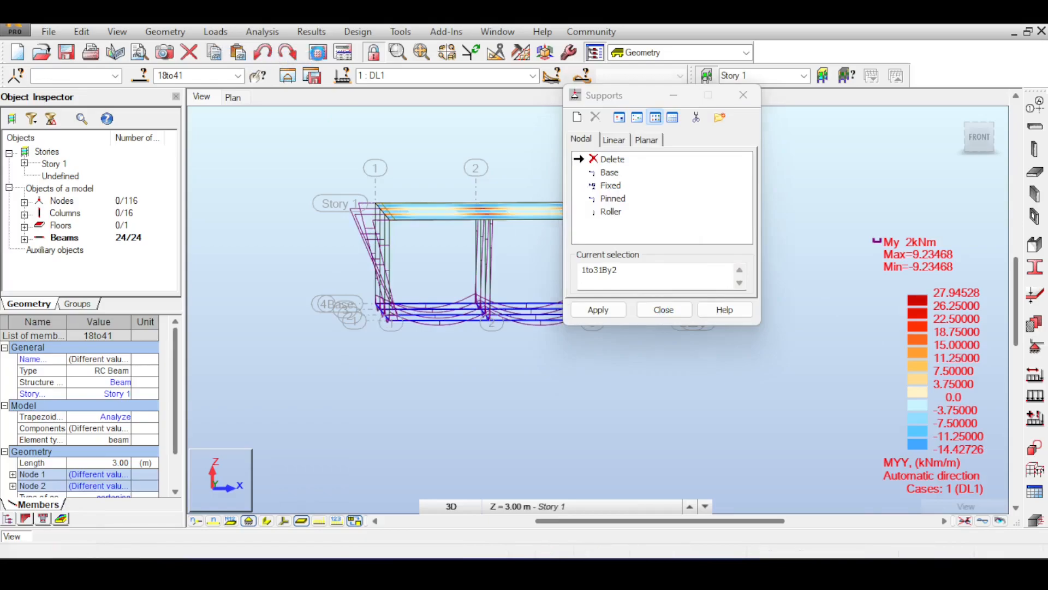
# Step: Run the calculations on the structure without supports, continuing past the instability warnings
pyautogui.click(318, 52)
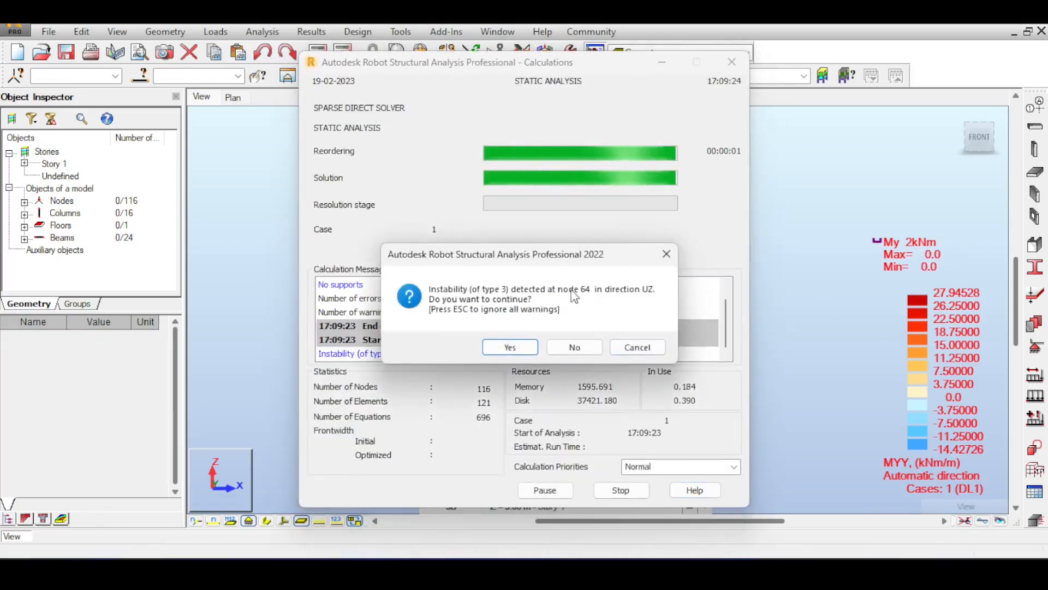
pyautogui.press('Return')
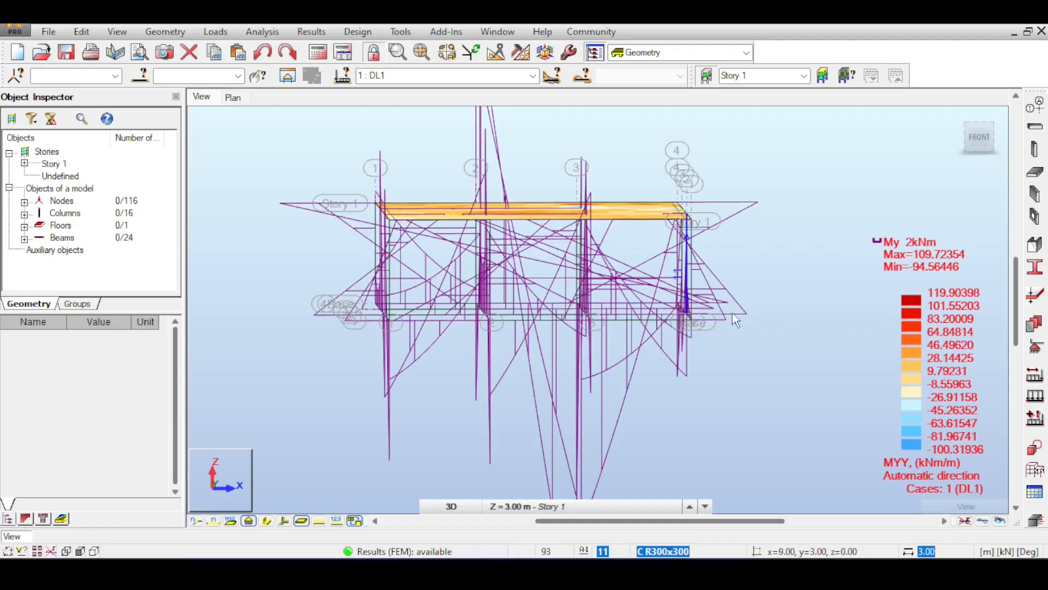
pyautogui.moveTo(734, 317); pyautogui.dragTo(666, 294, button='middle')
# Step: Reassign Pinned supports to the base nodes 1to31By2 and recalculate the structure
pyautogui.moveTo(255, 256); pyautogui.dragTo(636, 328)
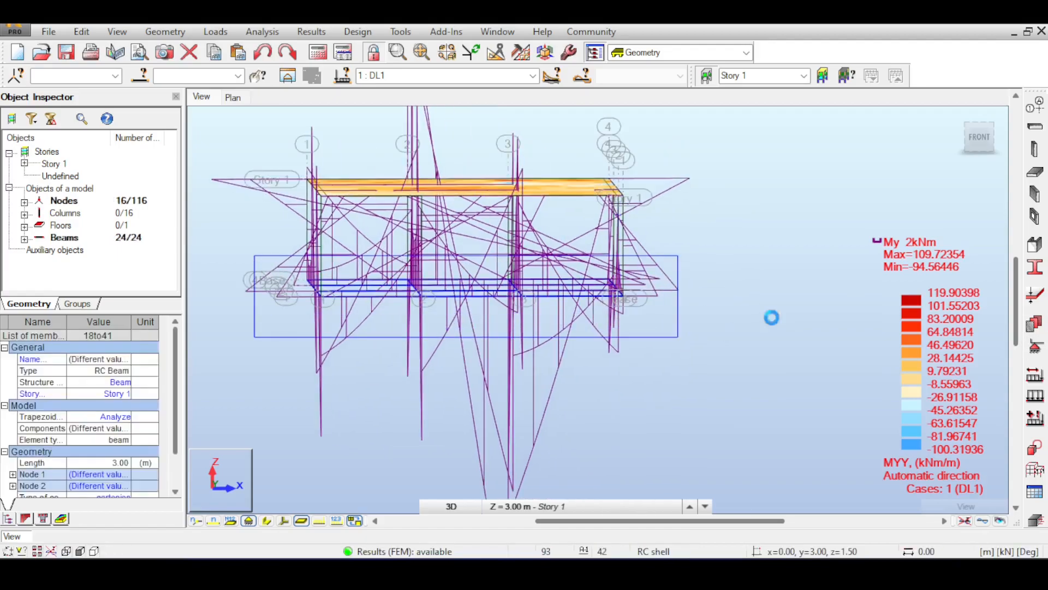
pyautogui.click(1039, 349)
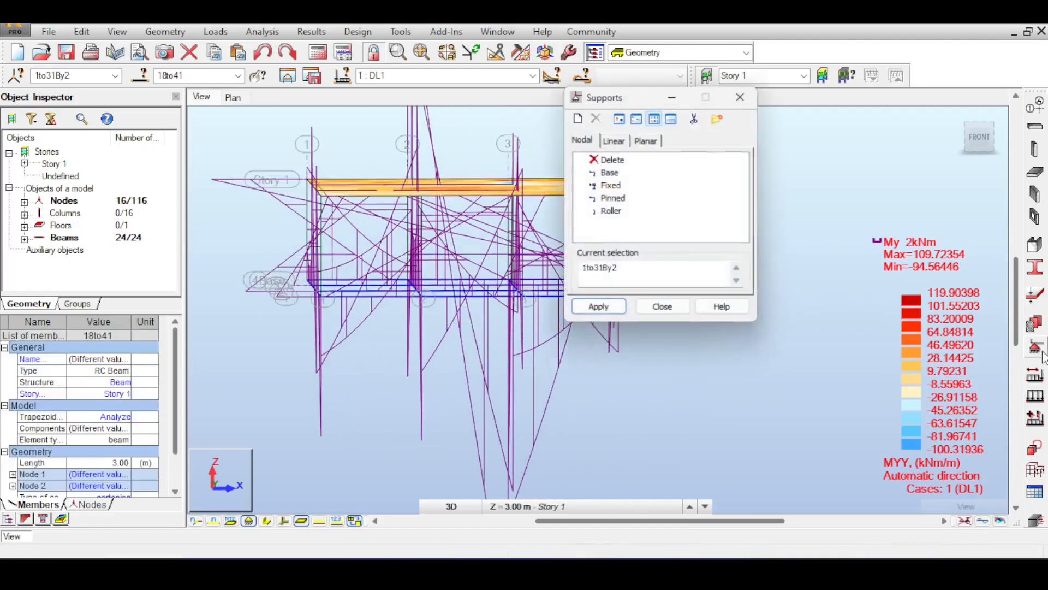
pyautogui.click(598, 309)
pyautogui.click(601, 322)
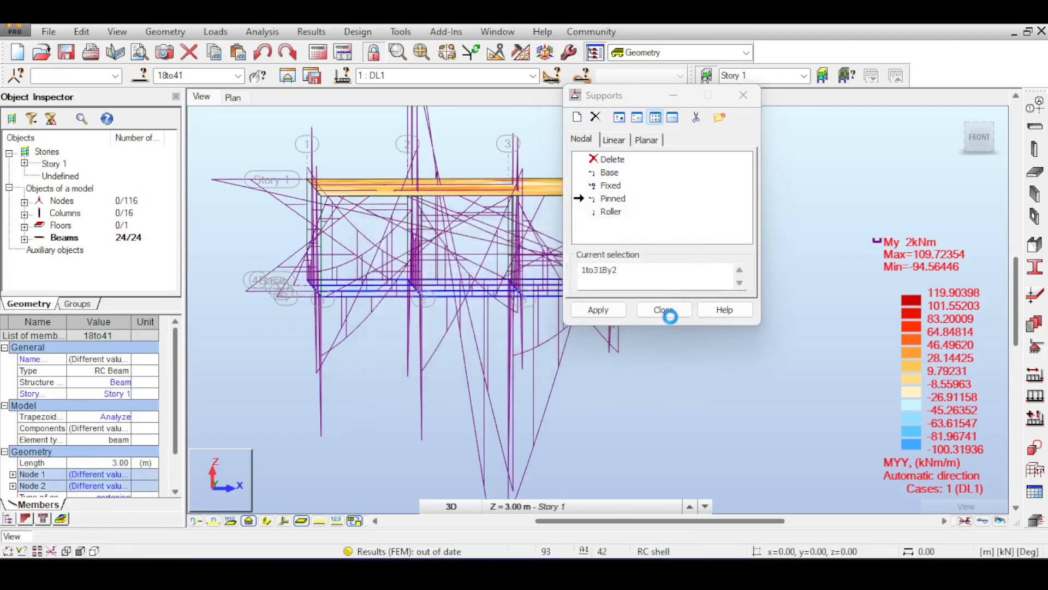
pyautogui.click(669, 309)
pyautogui.moveTo(632, 279); pyautogui.dragTo(756, 278, button='middle')
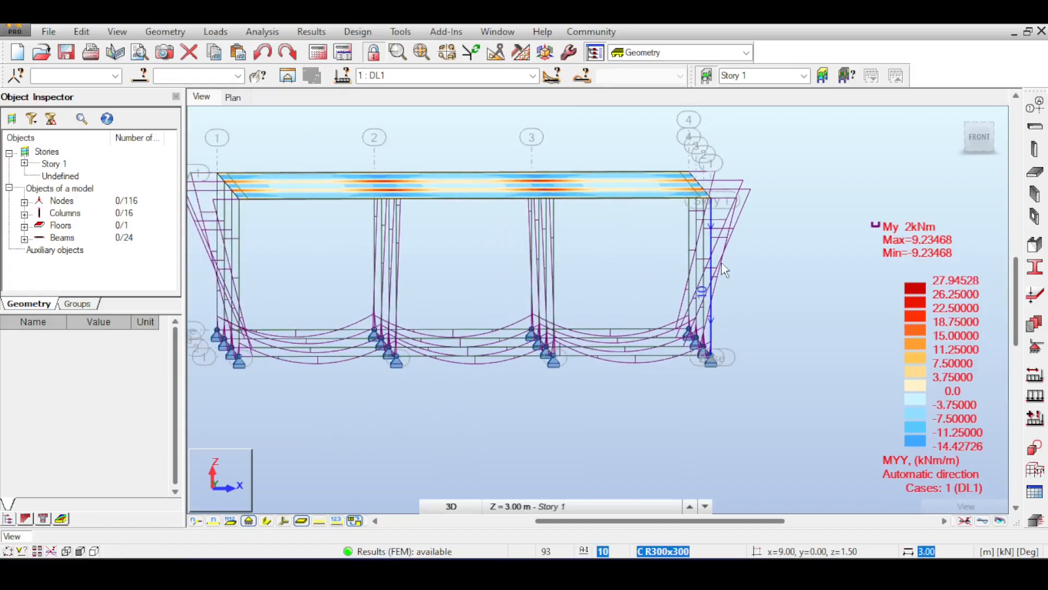
# Step: Open the member elastic ground definitions and choose the existing Ground_1 type as the starting point
pyautogui.scroll(-1, 723, 266)
pyautogui.moveTo(721, 238); pyautogui.dragTo(746, 246, button='middle')
pyautogui.moveTo(828, 199); pyautogui.dragTo(786, 215, button='middle')
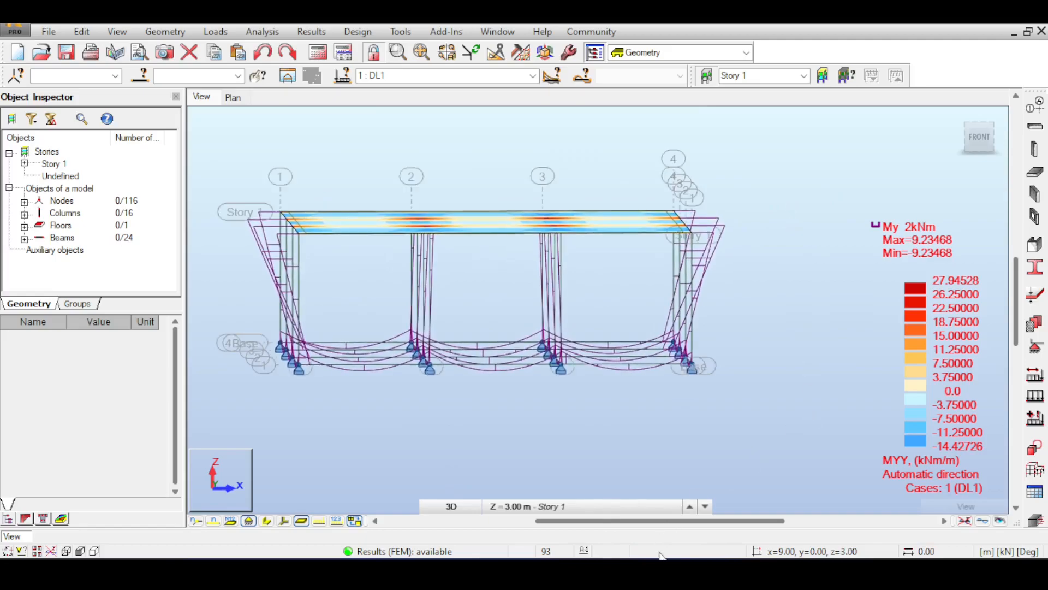
pyautogui.moveTo(476, 312); pyautogui.dragTo(467, 179, button='middle')
pyautogui.click(165, 32)
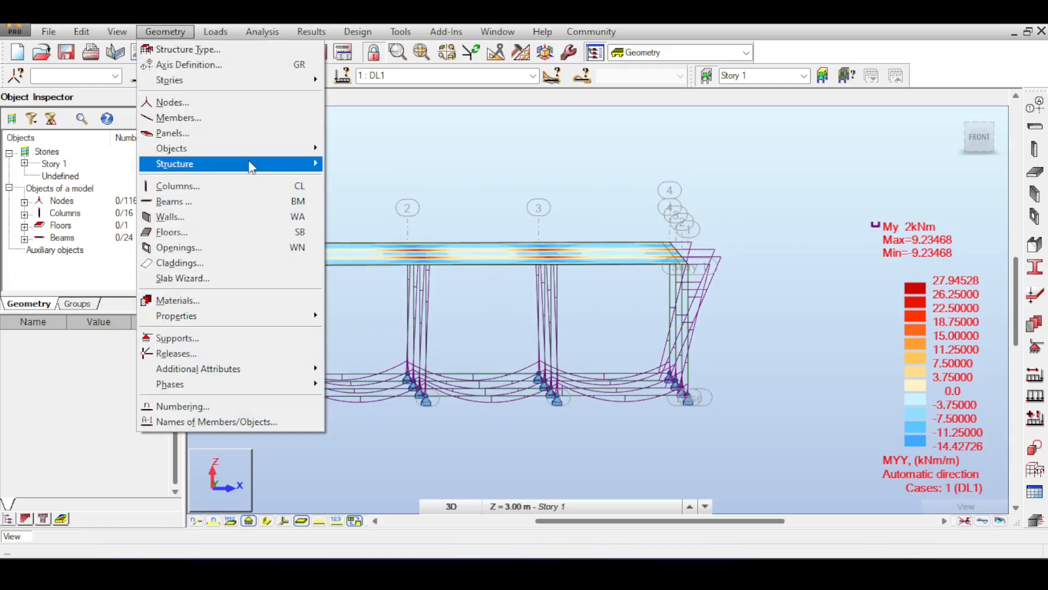
pyautogui.moveTo(258, 318)
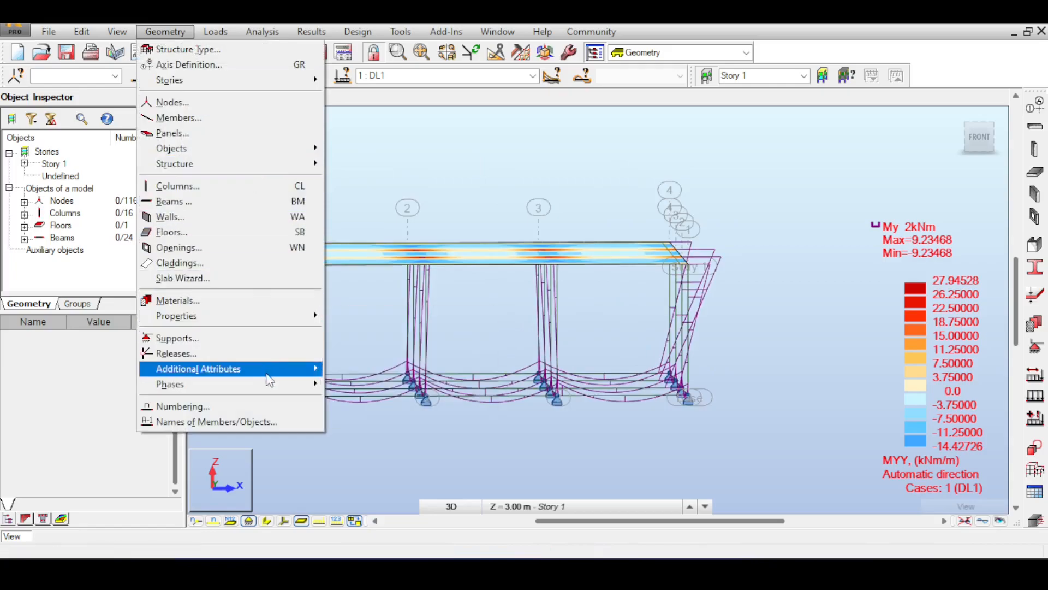
pyautogui.moveTo(272, 377)
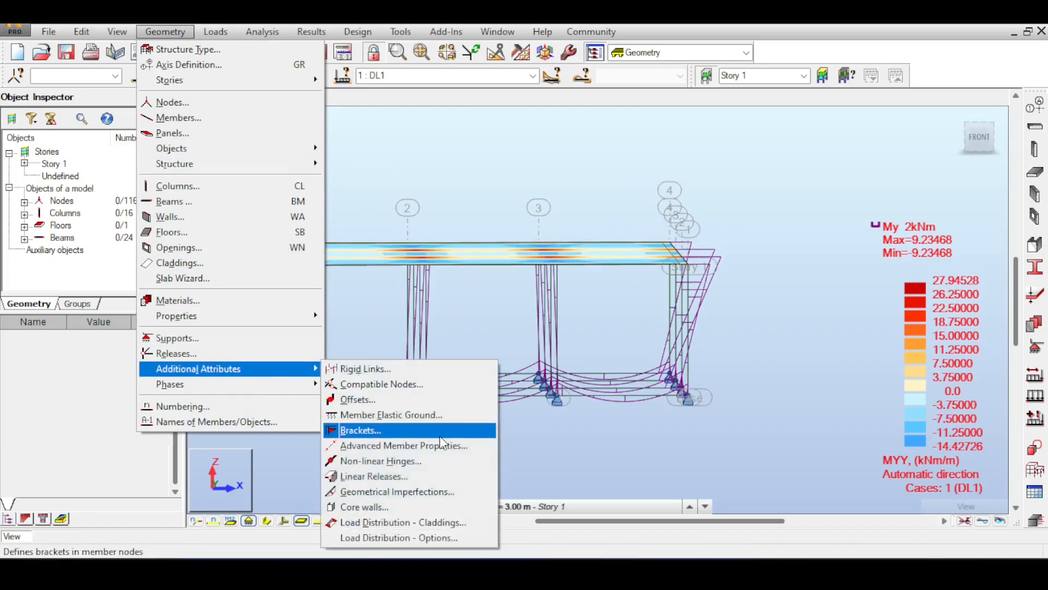
pyautogui.click(448, 415)
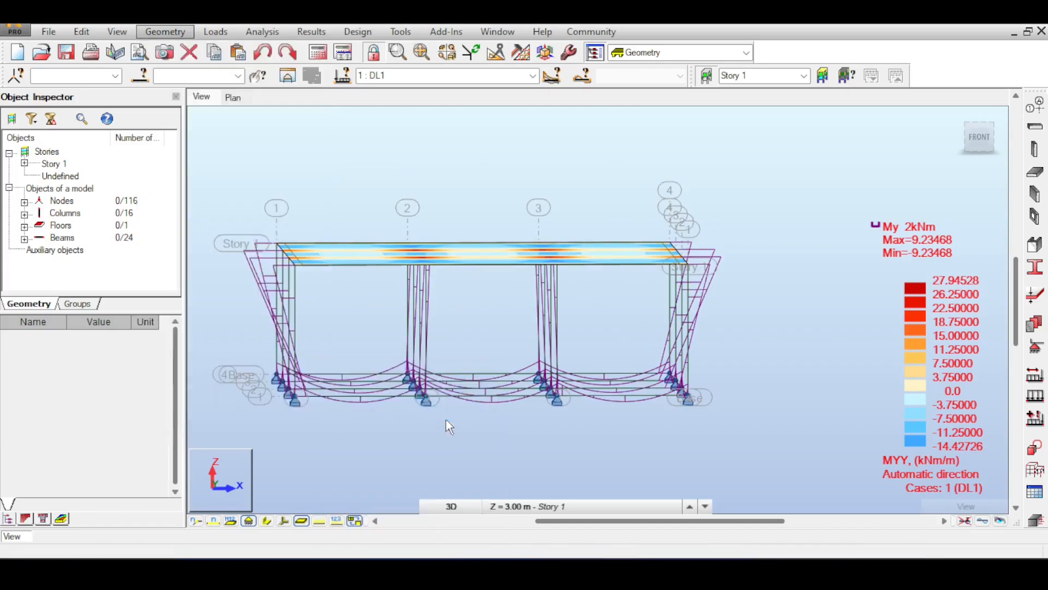
pyautogui.moveTo(884, 100); pyautogui.dragTo(785, 111)
pyautogui.click(776, 173)
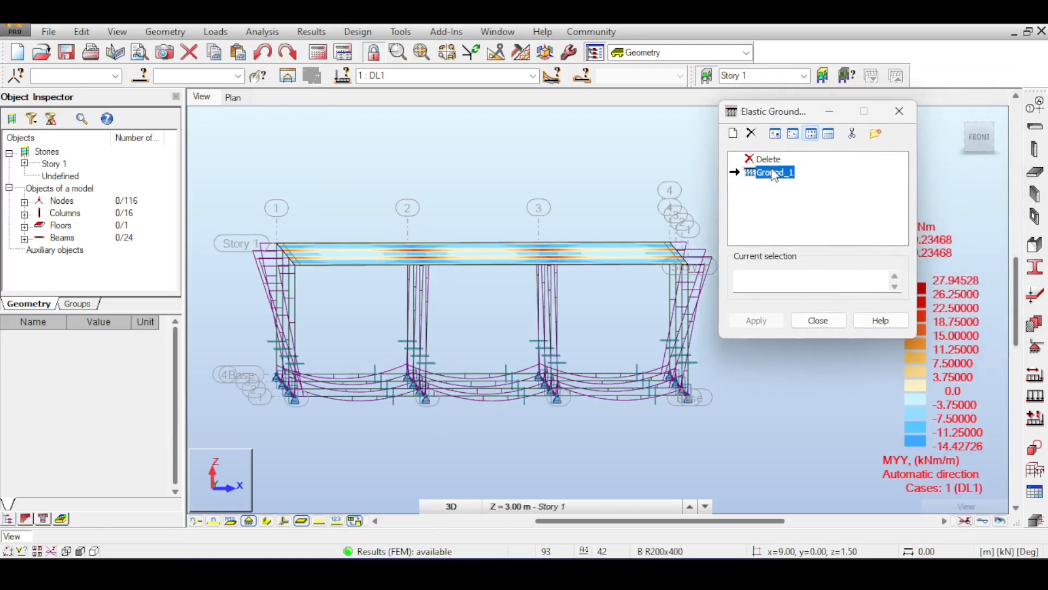
# Step: Start a new elastic ground definition and label it MySoil
pyautogui.click(732, 133)
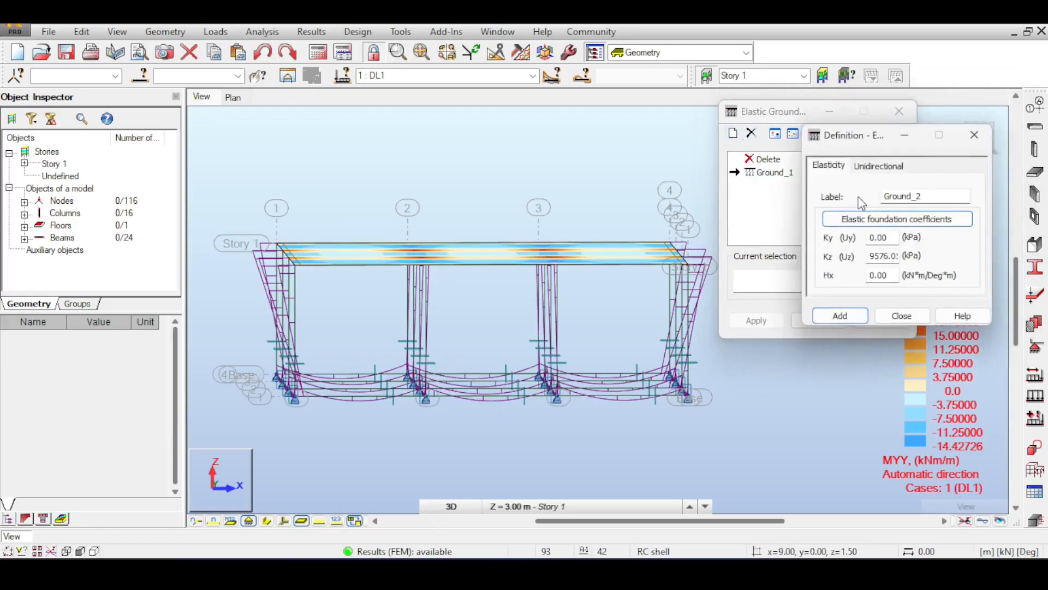
pyautogui.doubleClick(910, 198)
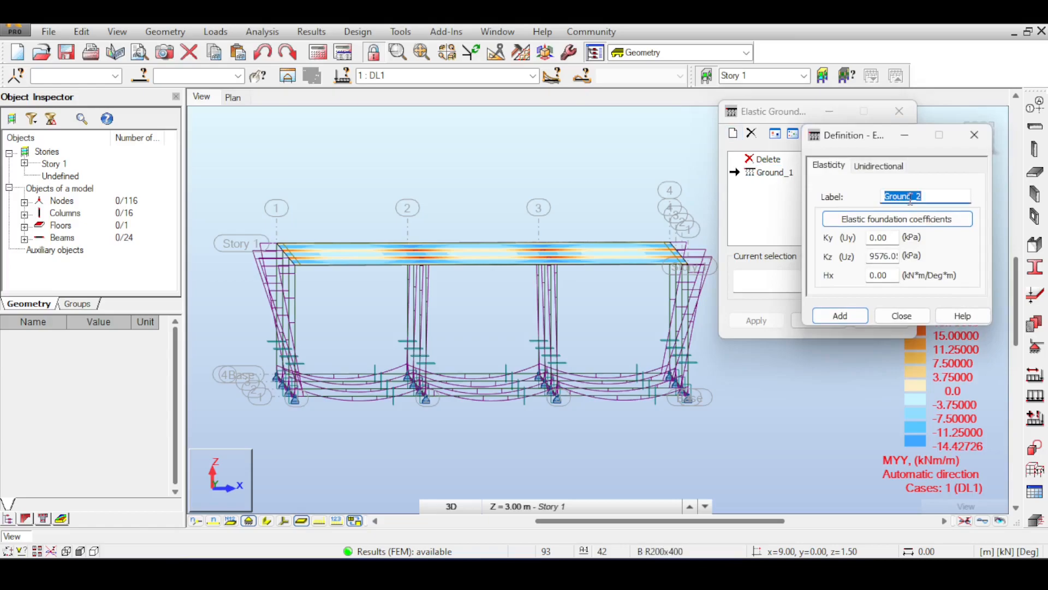
pyautogui.write('MySoil')
# Step: In MySoil's elastic foundation coefficient calculation, add a clayey fine sand layer at level 0.00 with a rigid strip foundation
pyautogui.click(910, 218)
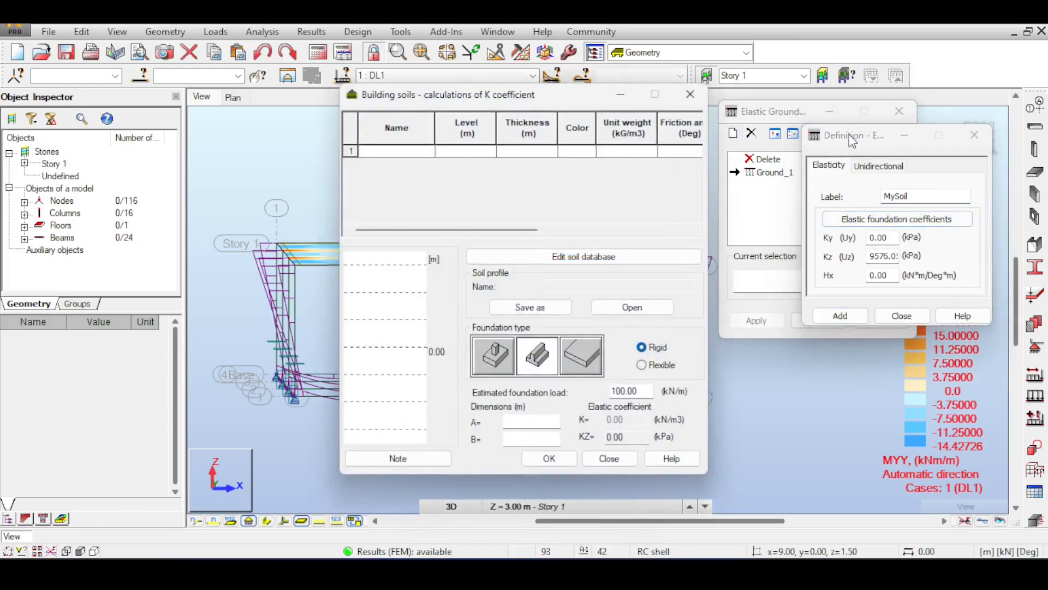
pyautogui.moveTo(564, 100); pyautogui.dragTo(619, 105)
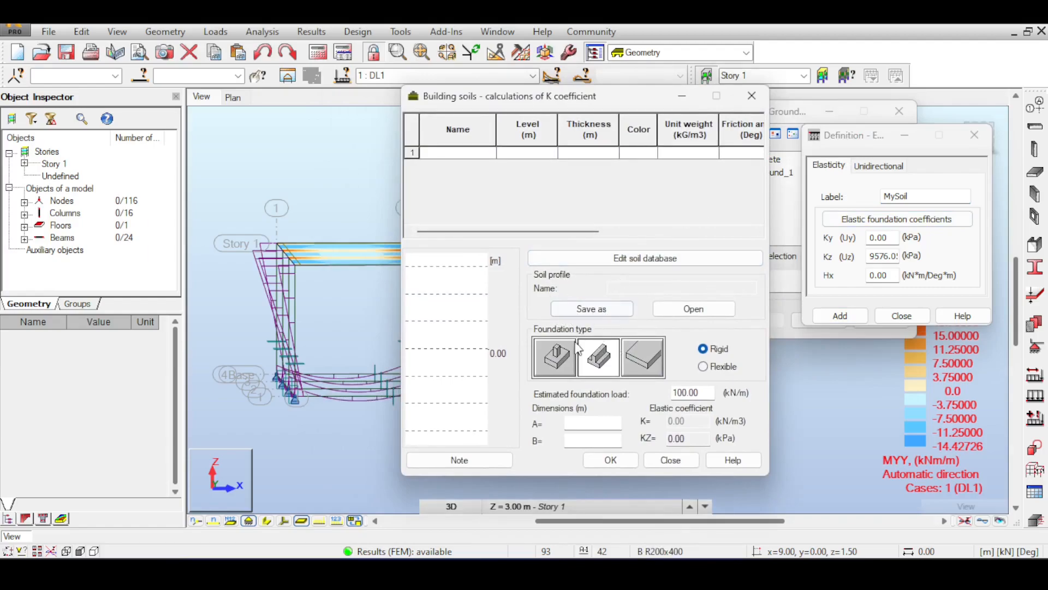
pyautogui.moveTo(612, 107); pyautogui.dragTo(714, 95)
pyautogui.click(594, 140)
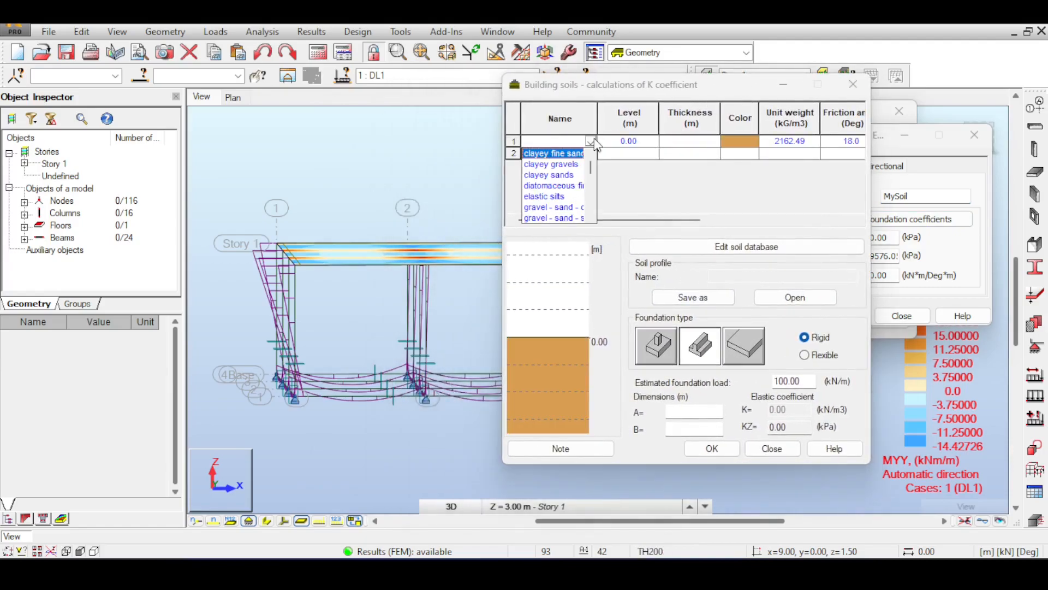
pyautogui.click(559, 154)
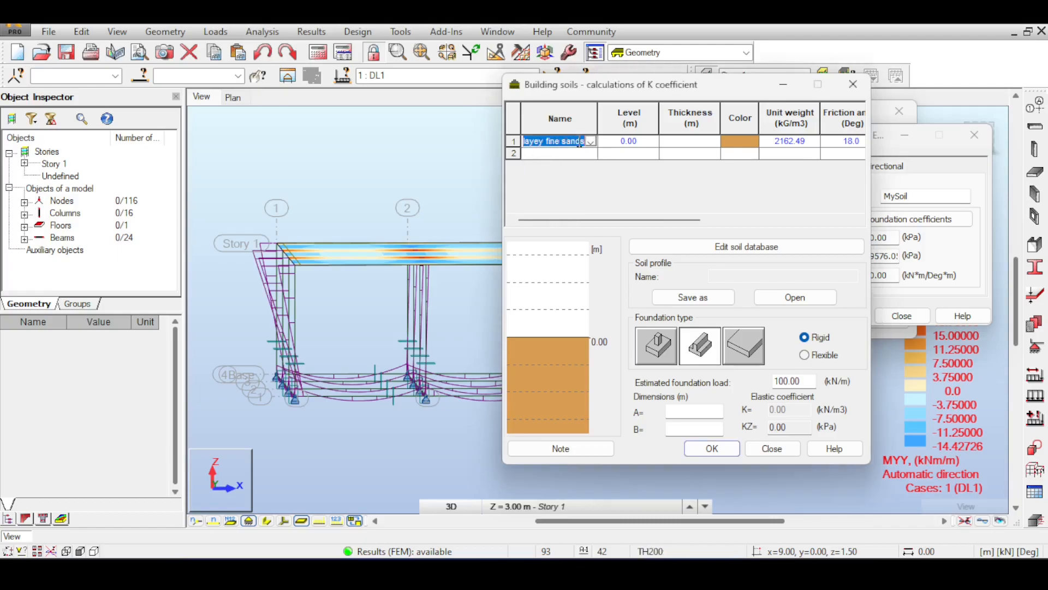
pyautogui.click(694, 348)
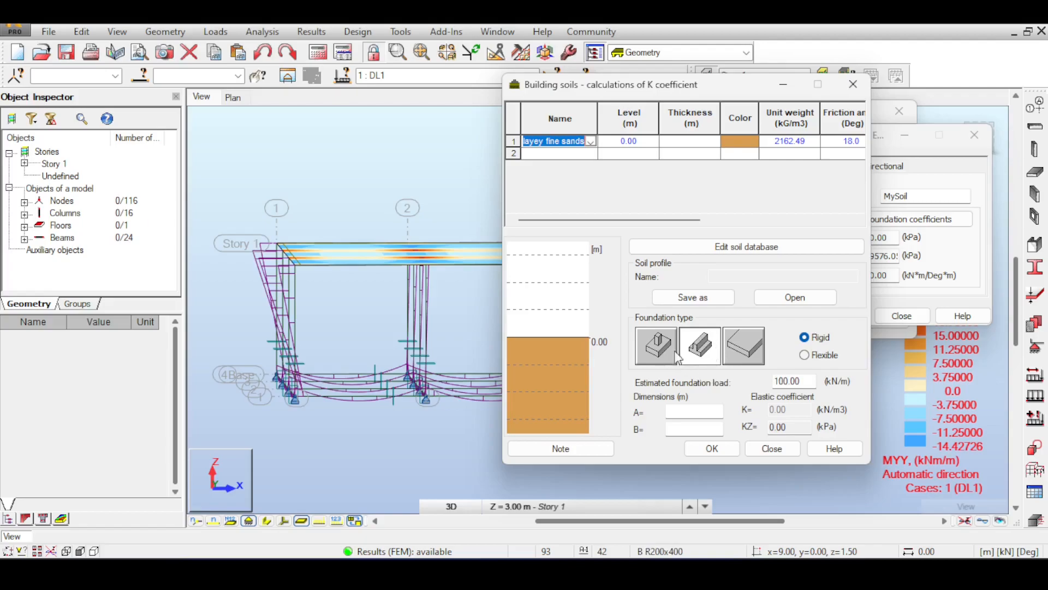
pyautogui.click(807, 339)
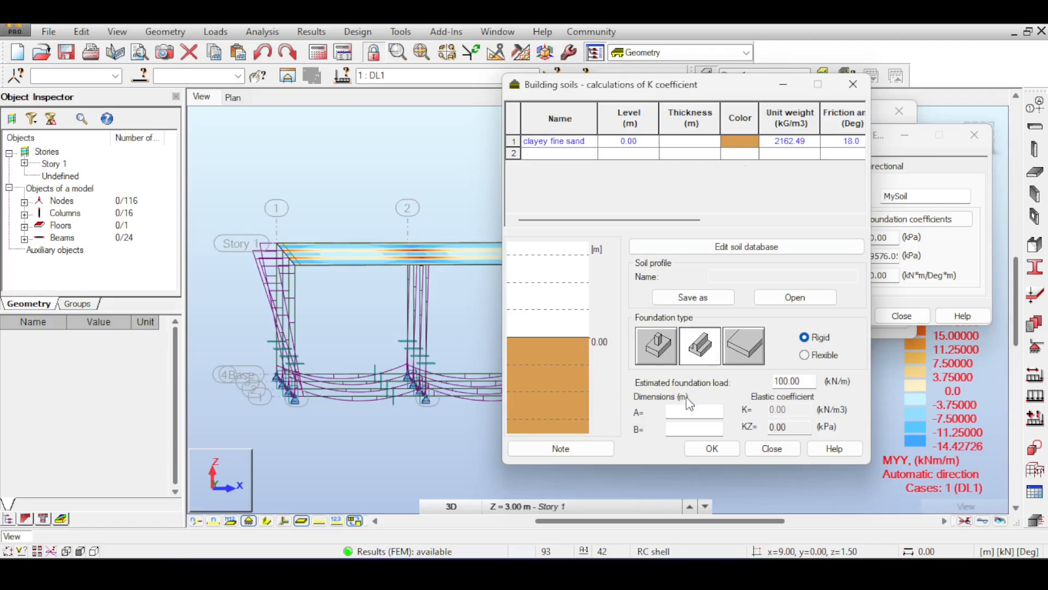
pyautogui.click(695, 412)
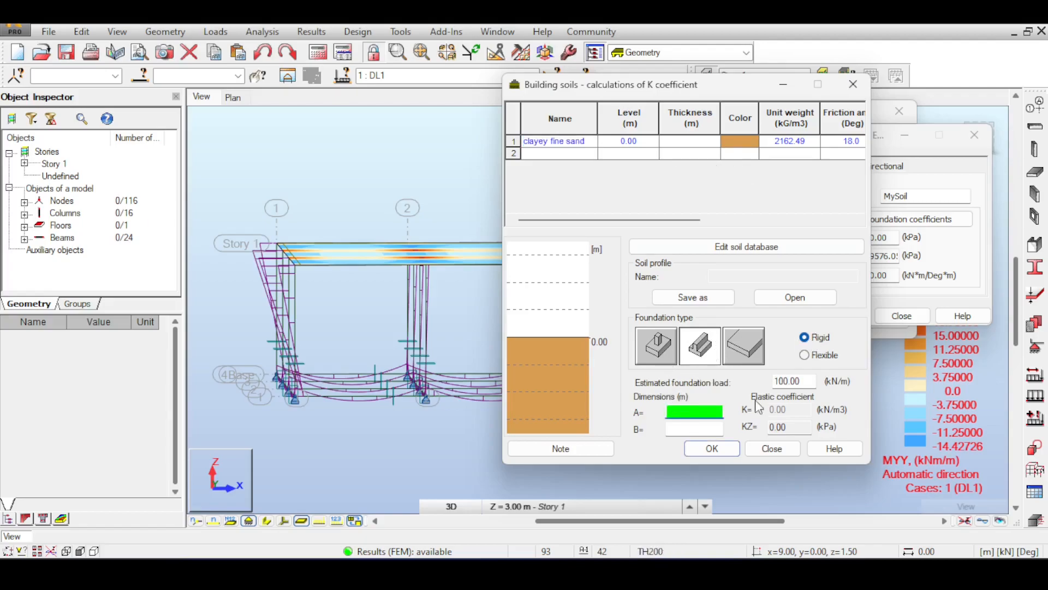
pyautogui.hotkey('shift', 'Tab')
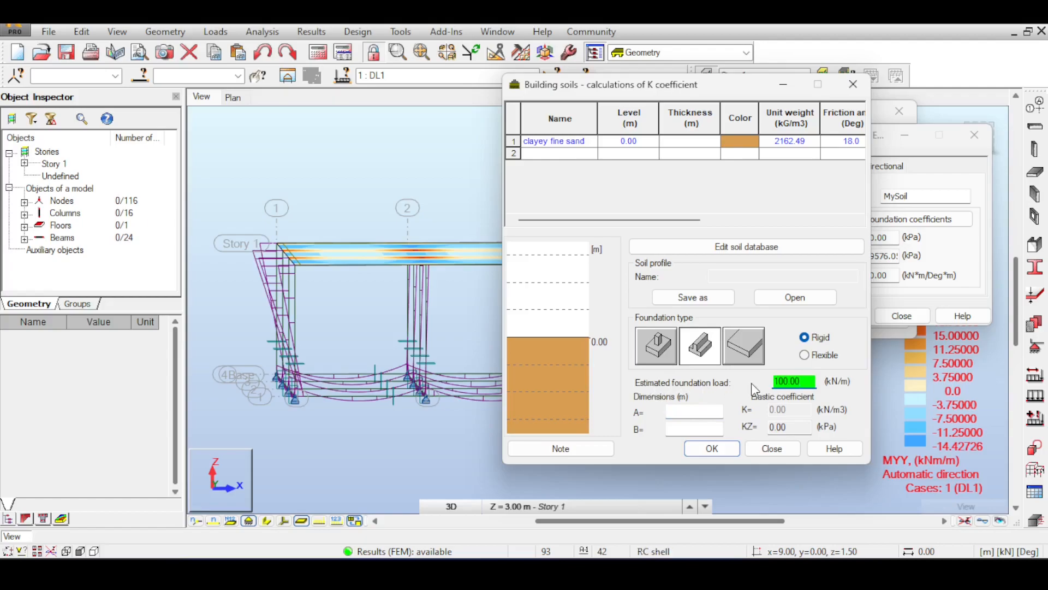
pyautogui.doubleClick(794, 380)
pyautogui.moveTo(452, 318); pyautogui.dragTo(435, 313, button='middle')
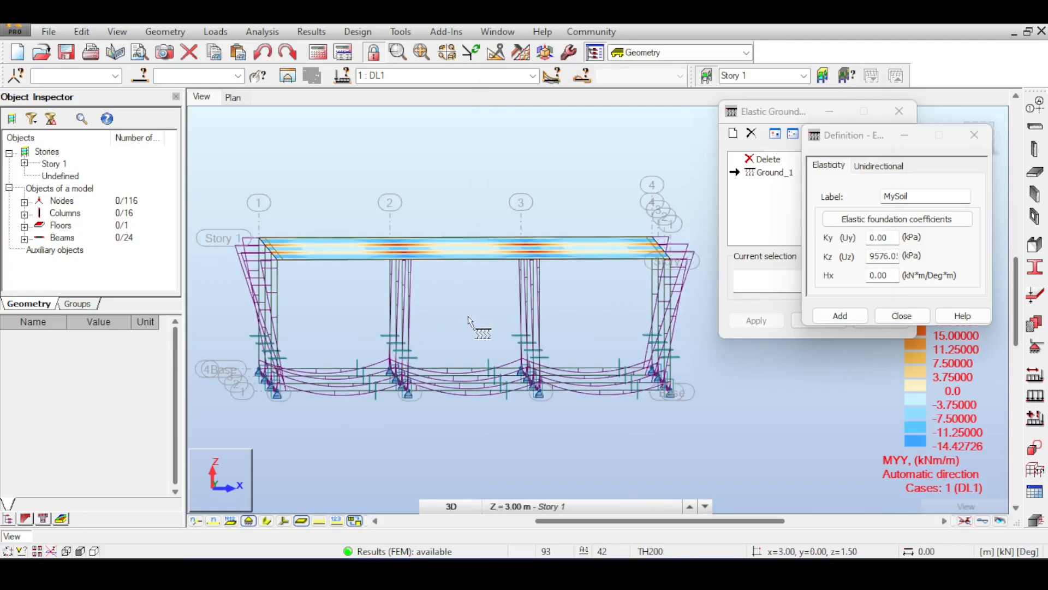
pyautogui.click(262, 32)
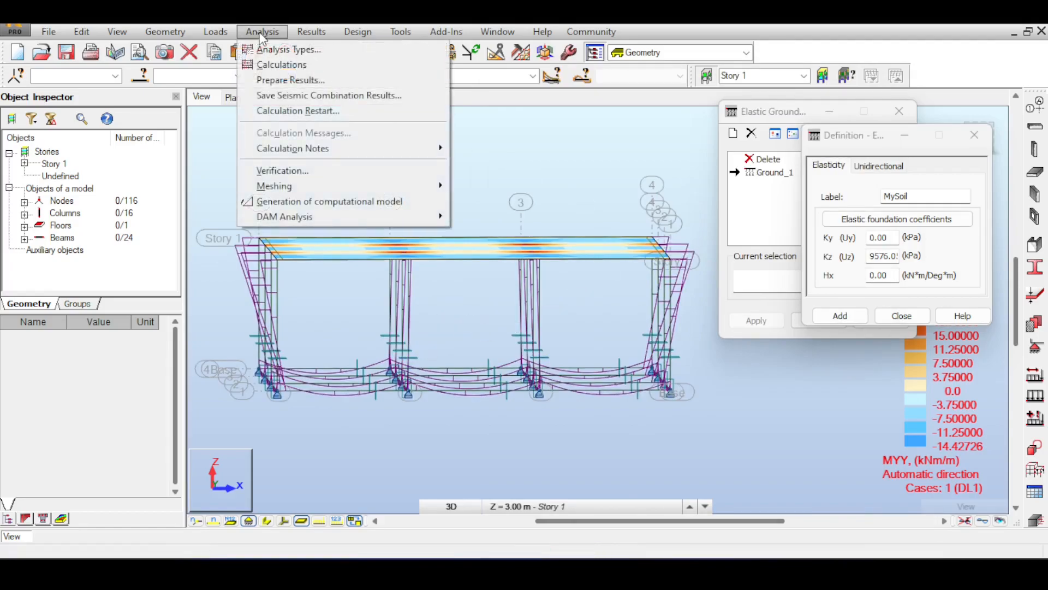
pyautogui.click(222, 33)
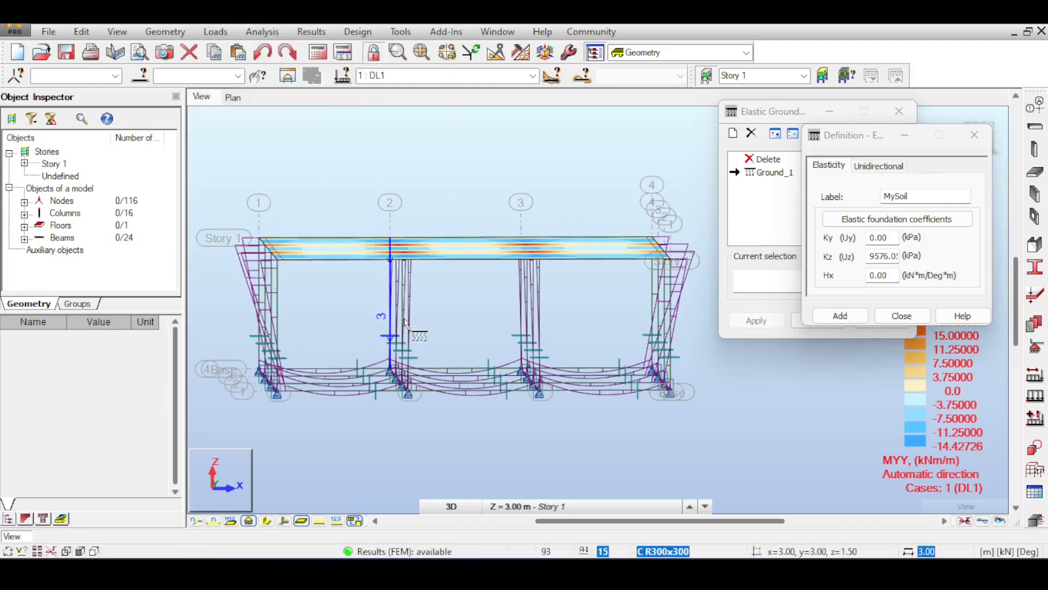
pyautogui.moveTo(412, 327); pyautogui.dragTo(416, 338, button='middle')
# Step: Display the vertical FZ reaction diagrams with value descriptions at the base supports
pyautogui.click(216, 31)
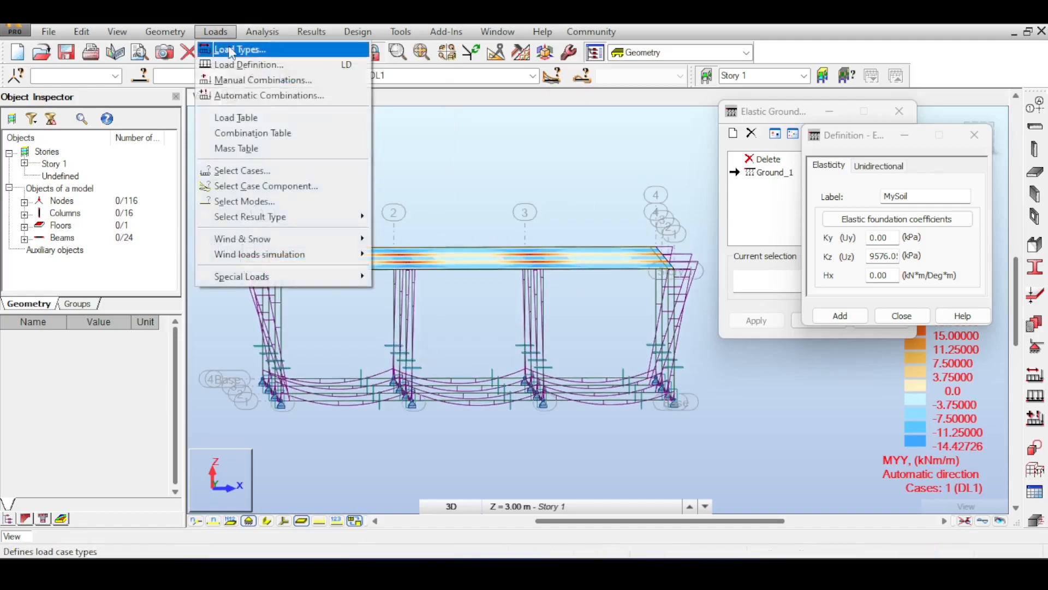
pyautogui.moveTo(255, 27)
pyautogui.moveTo(307, 35)
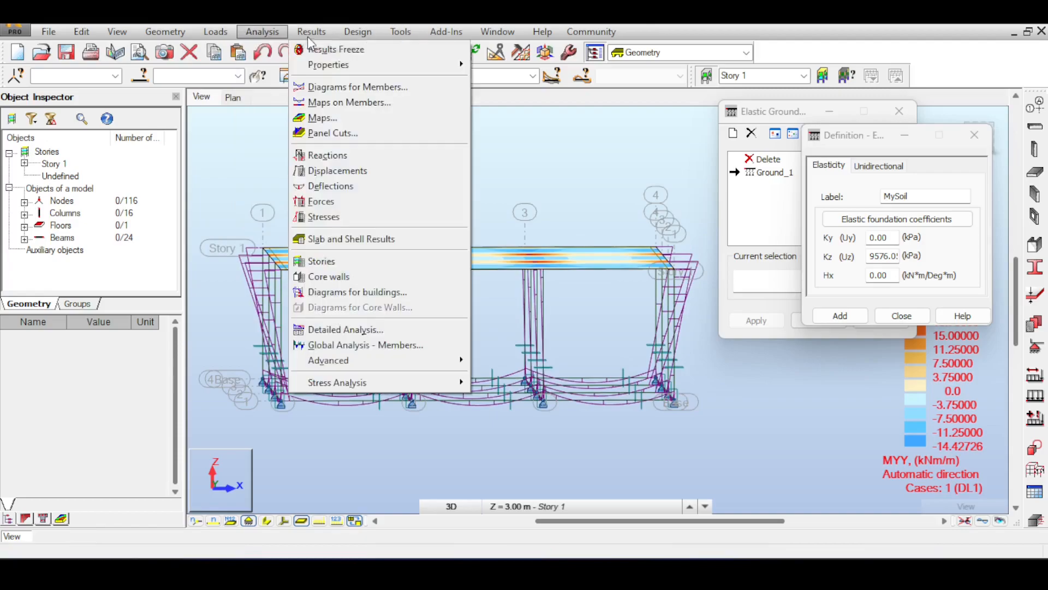
pyautogui.click(349, 86)
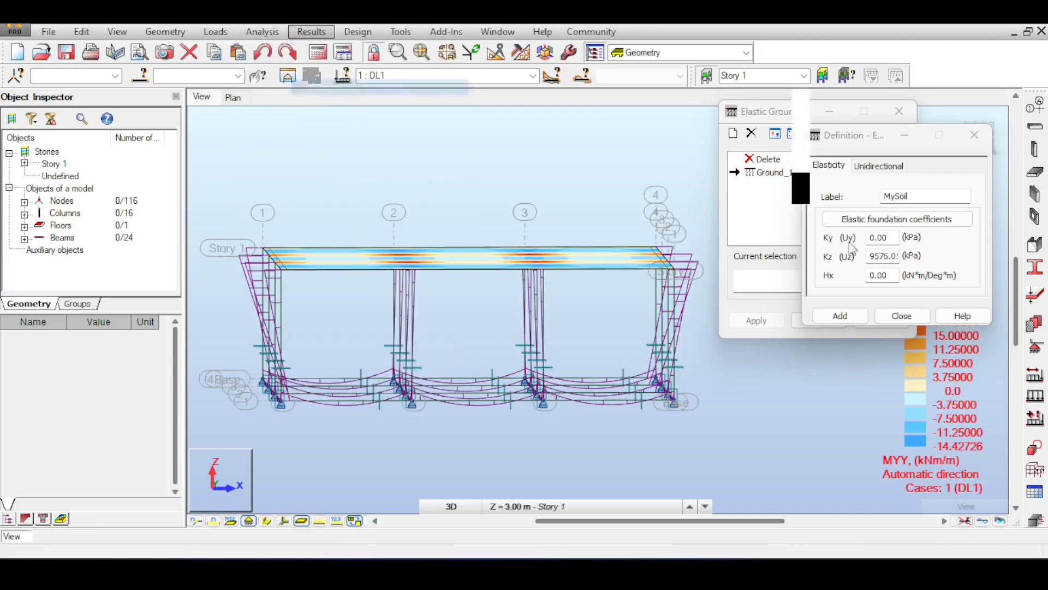
pyautogui.click(876, 263)
pyautogui.click(872, 429)
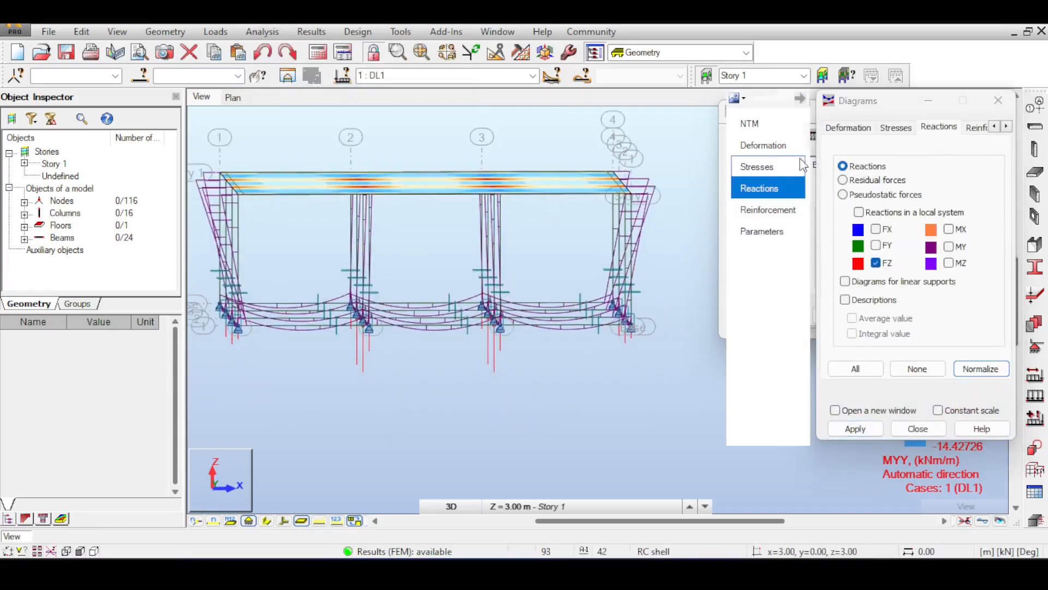
pyautogui.click(845, 300)
pyautogui.click(835, 429)
pyautogui.moveTo(559, 316); pyautogui.dragTo(509, 307, button='middle')
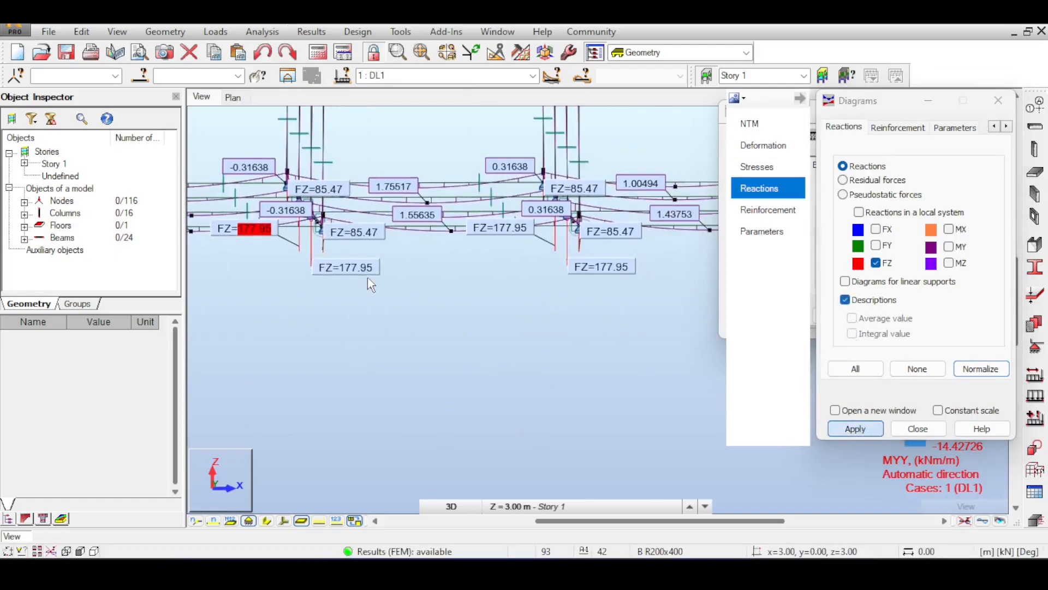
# Step: Examine the FZ reaction values at all base supports, comparing the corner, edge and interior columns
pyautogui.scroll(-2, 365, 282)
pyautogui.moveTo(409, 284); pyautogui.dragTo(361, 287, button='middle')
pyautogui.scroll(-1, 525, 288)
pyautogui.moveTo(525, 288); pyautogui.dragTo(416, 298, button='middle')
pyautogui.scroll(2, 643, 260)
pyautogui.scroll(-1, 589, 260)
pyautogui.scroll(-1, 382, 298)
pyautogui.moveTo(212, 300); pyautogui.dragTo(301, 308, button='middle')
pyautogui.scroll(-1, 303, 298)
pyautogui.scroll(2, 348, 280)
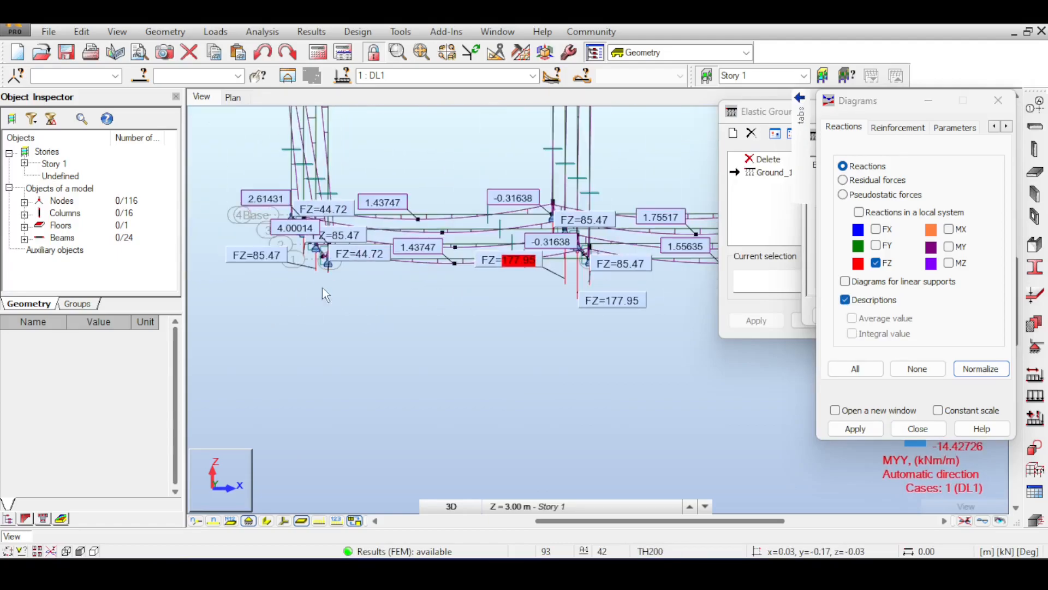
pyautogui.scroll(1, 413, 226)
pyautogui.scroll(-1, 411, 220)
pyautogui.moveTo(573, 281); pyautogui.dragTo(451, 275, button='middle')
pyautogui.moveTo(525, 286); pyautogui.dragTo(370, 301, button='middle')
pyautogui.moveTo(575, 258); pyautogui.dragTo(497, 283, button='middle')
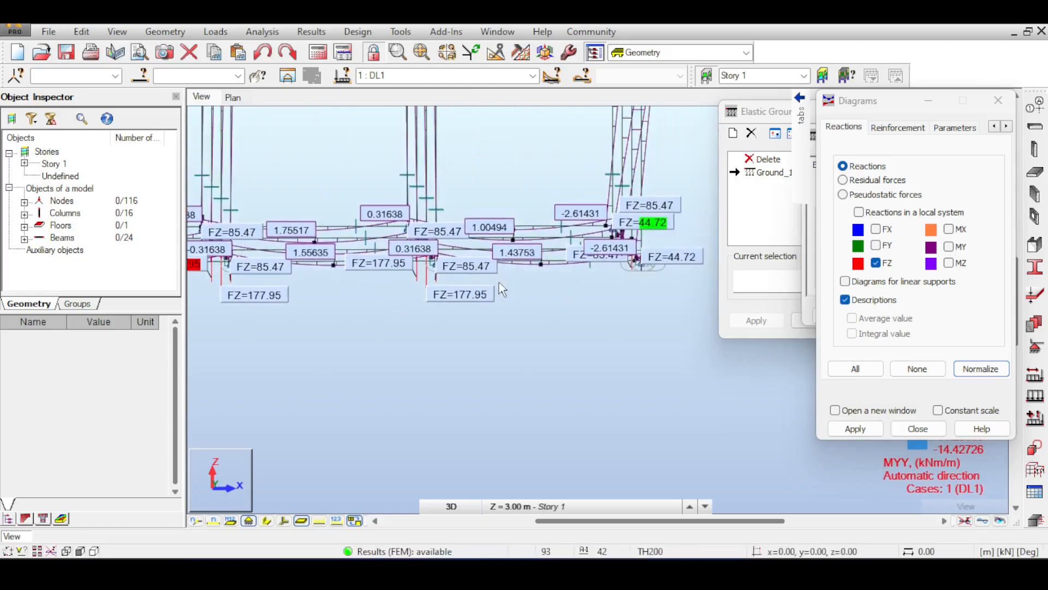
pyautogui.scroll(-2, 499, 282)
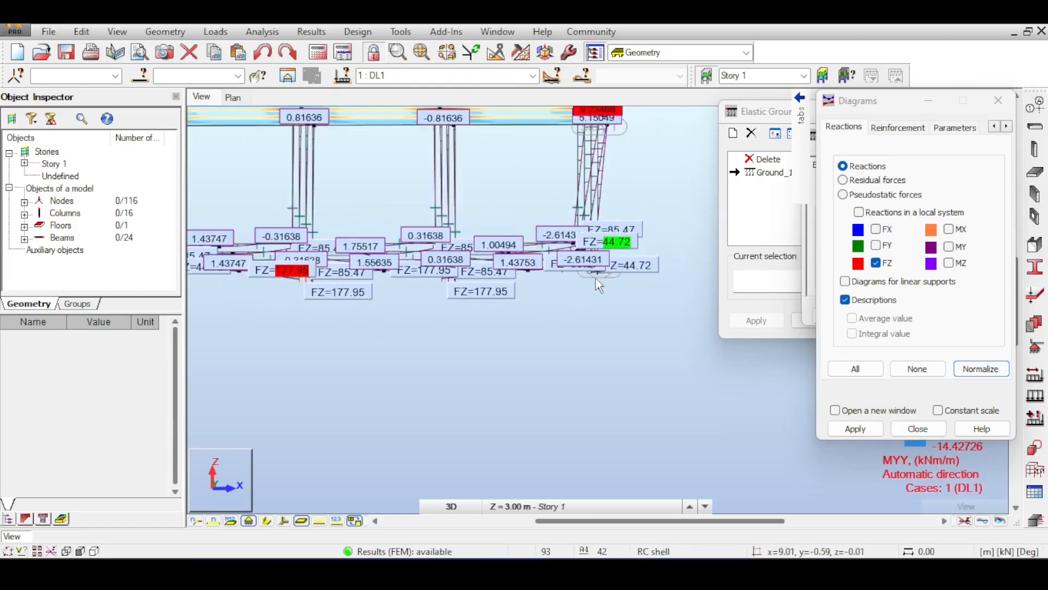
pyautogui.moveTo(499, 297); pyautogui.dragTo(579, 303, button='middle')
pyautogui.moveTo(654, 302); pyautogui.dragTo(586, 302, button='middle')
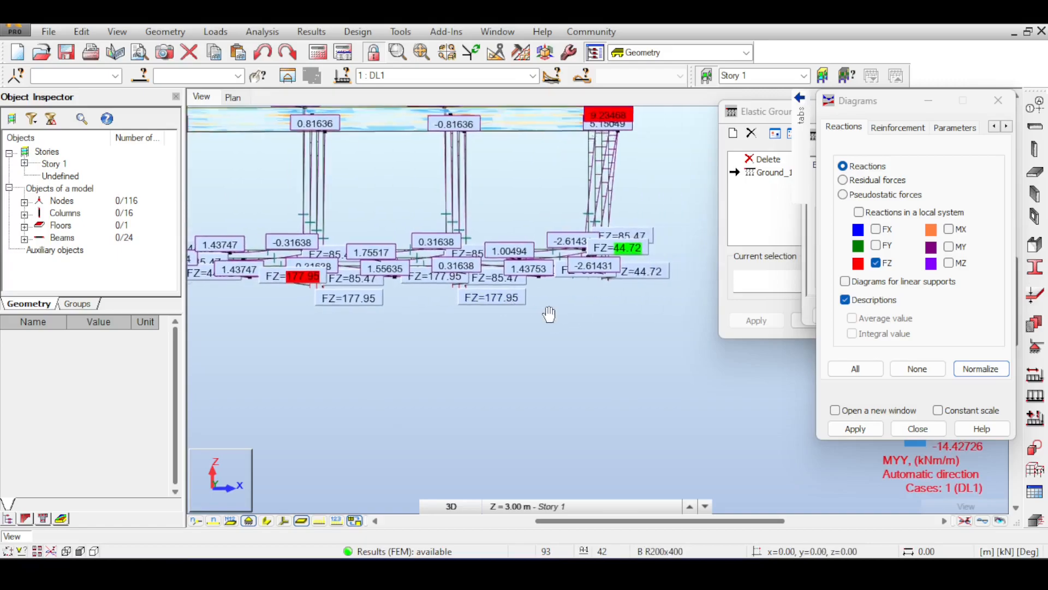
# Step: Clear the result diagrams from the model view, and show the load symbols briefly before hiding them again
pyautogui.click(965, 521)
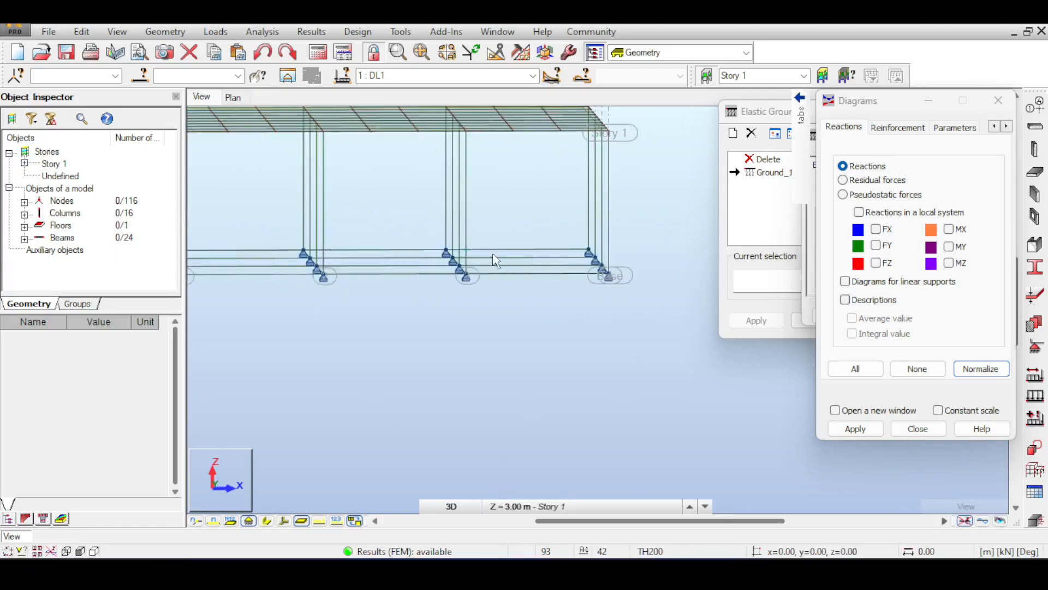
pyautogui.moveTo(499, 259); pyautogui.dragTo(601, 263, button='middle')
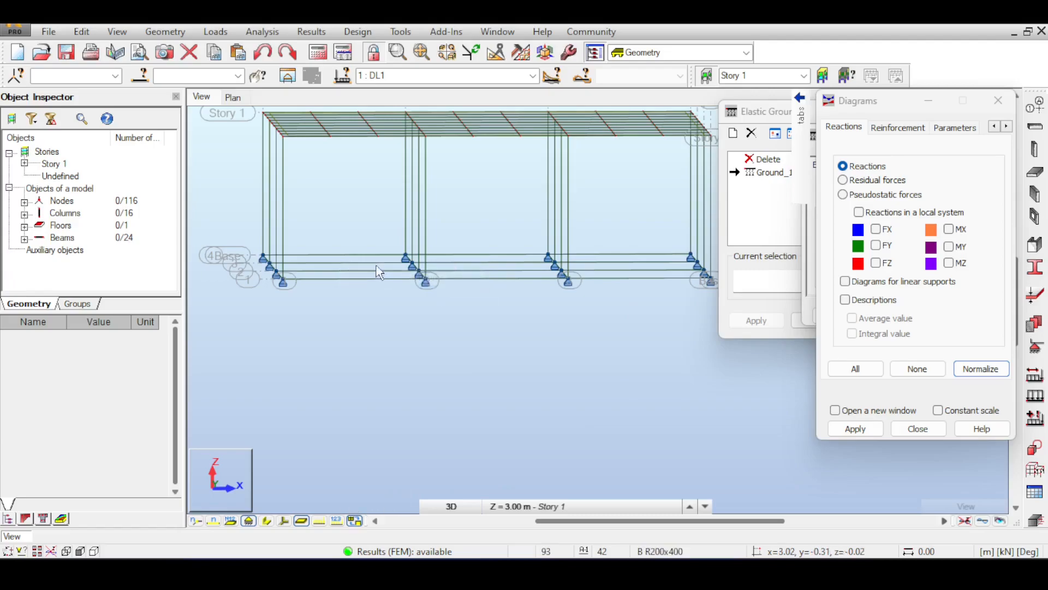
pyautogui.click(326, 517)
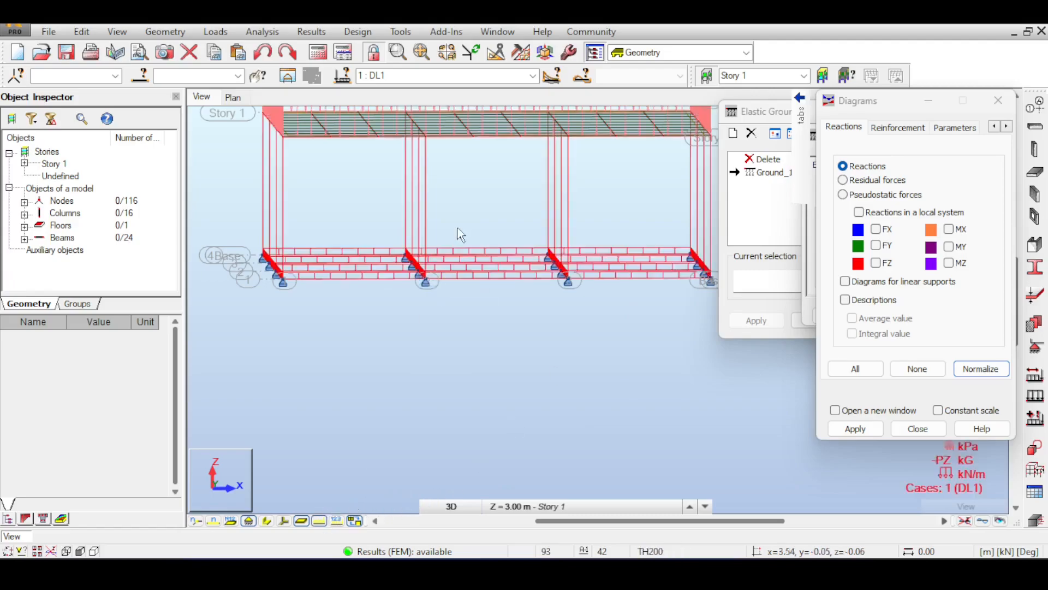
pyautogui.click(318, 525)
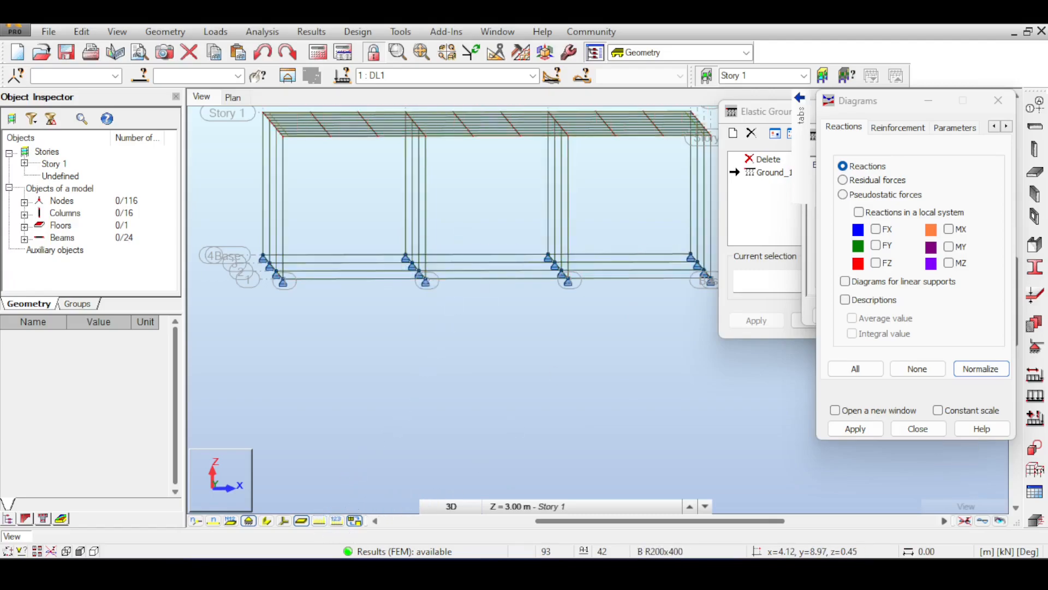
# Step: Return to the K coefficient calculation and set the estimated foundation load to 47 kN/m
pyautogui.click(664, 573)
pyautogui.write('47')
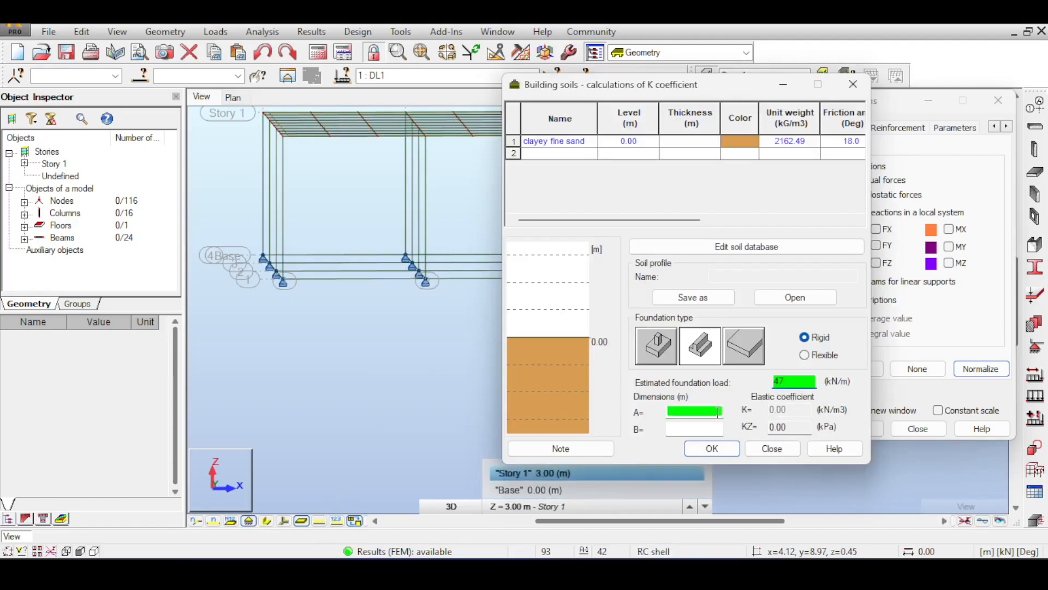
pyautogui.click(717, 412)
pyautogui.click(705, 428)
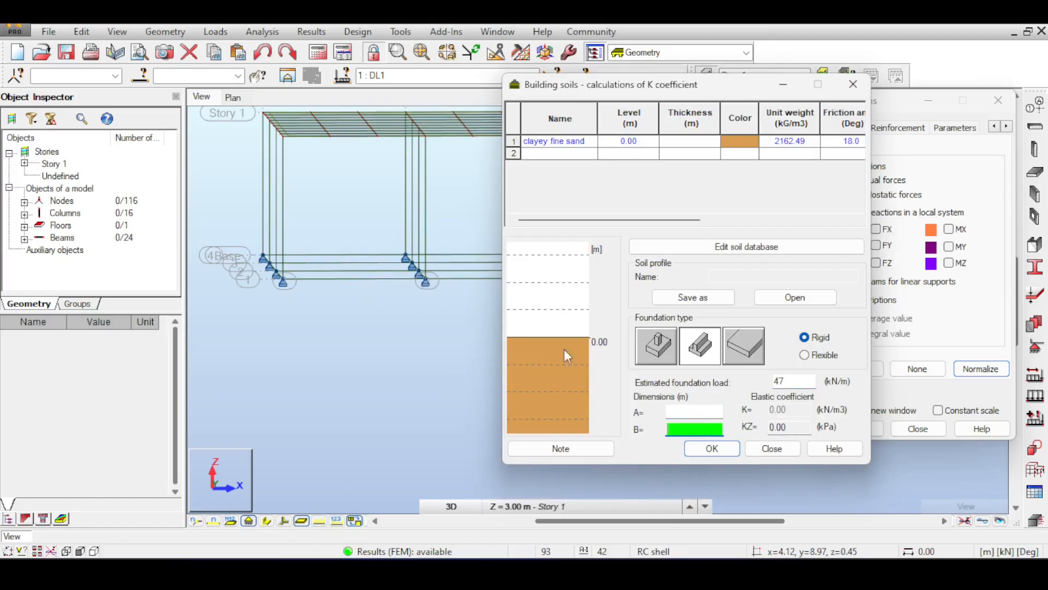
pyautogui.click(712, 448)
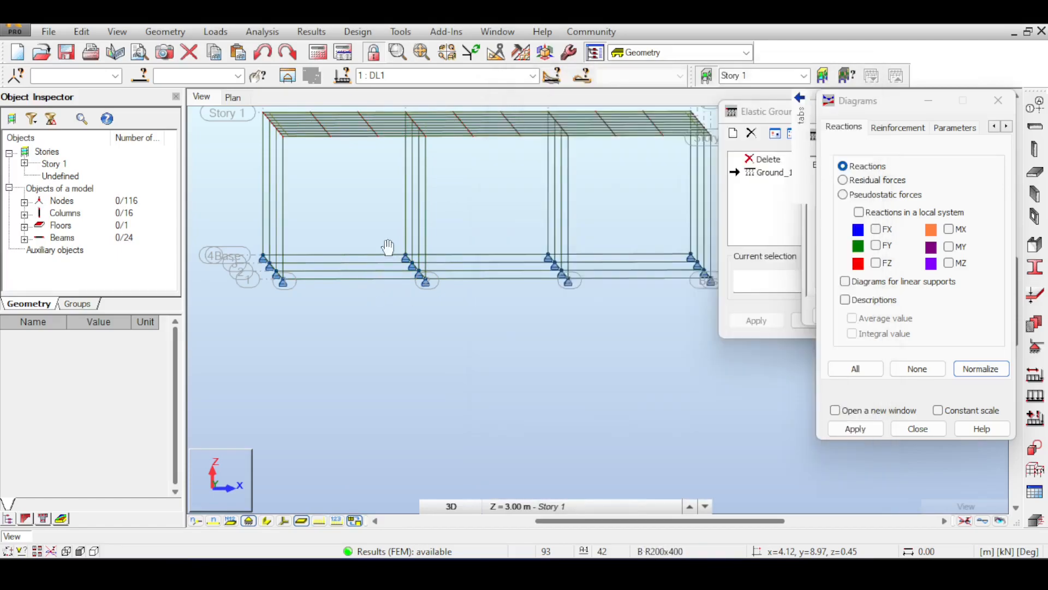
# Step: Close the diagram settings, display the member section shapes, and select the front base beam in the first bay to inspect it
pyautogui.scroll(3, 388, 293)
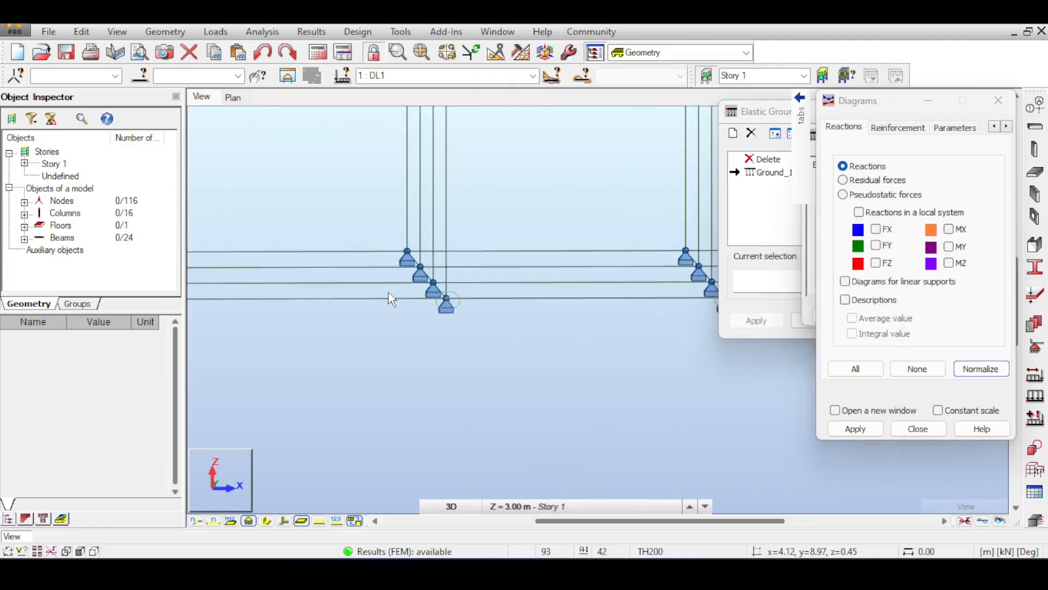
pyautogui.click(267, 520)
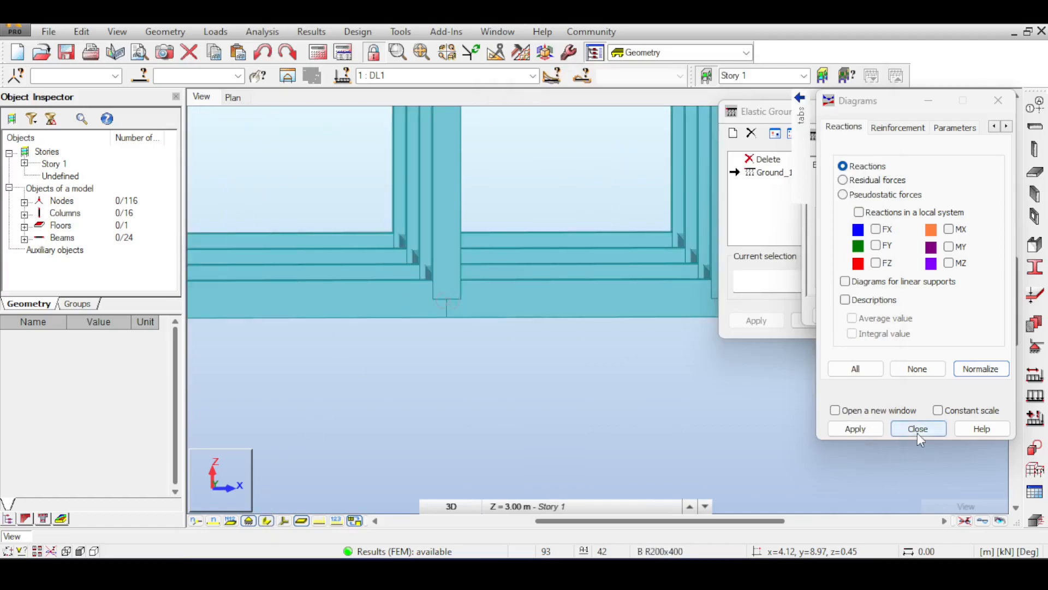
pyautogui.click(917, 429)
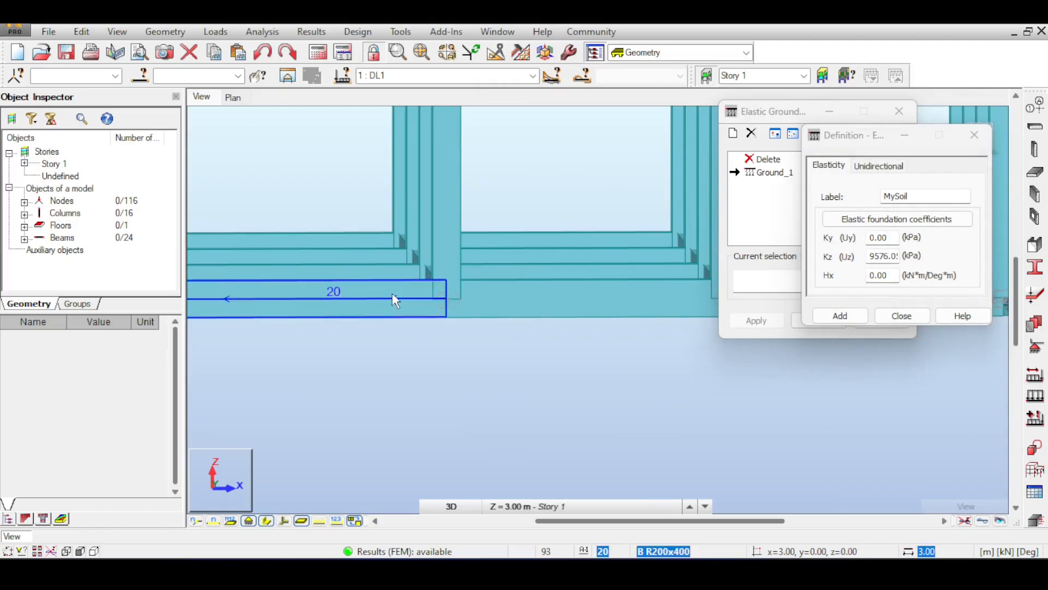
pyautogui.click(392, 293)
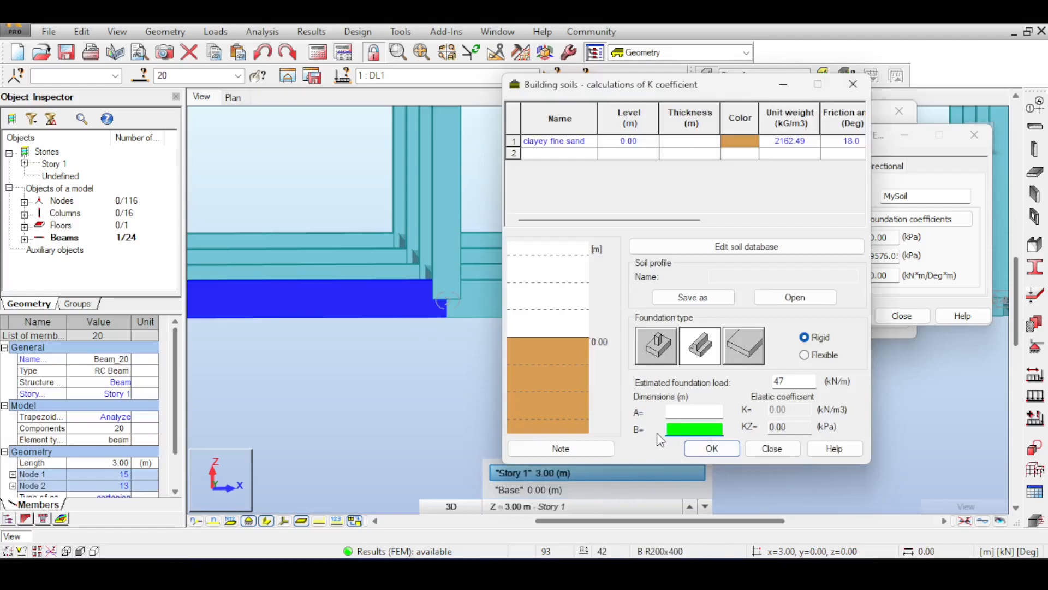
# Step: Switch the strip foundation to flexible and set its dimension B to 0.2 m
pyautogui.click(680, 429)
pyautogui.write('0.2')
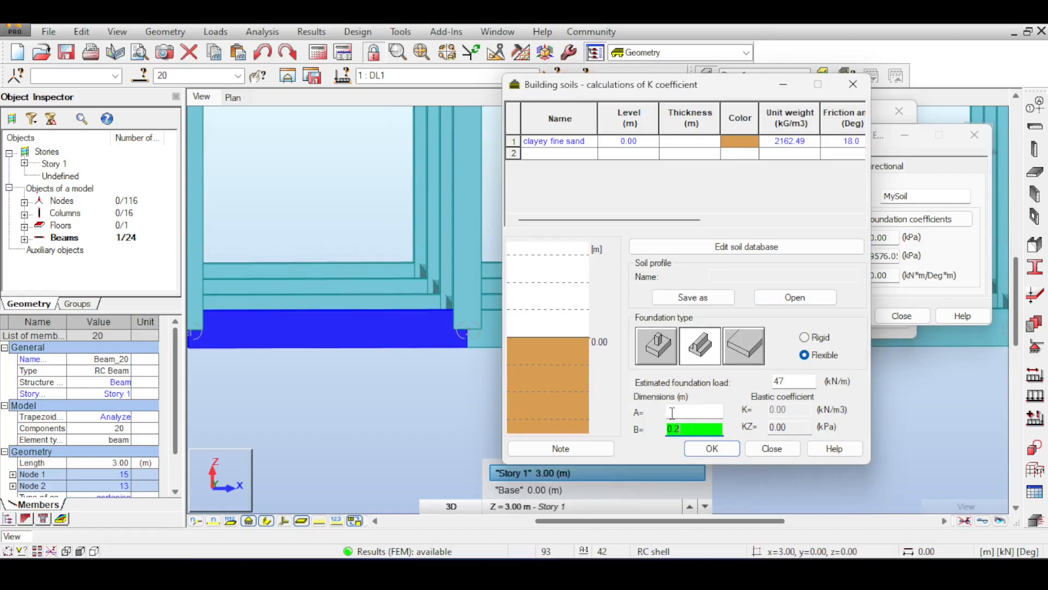
pyautogui.click(685, 409)
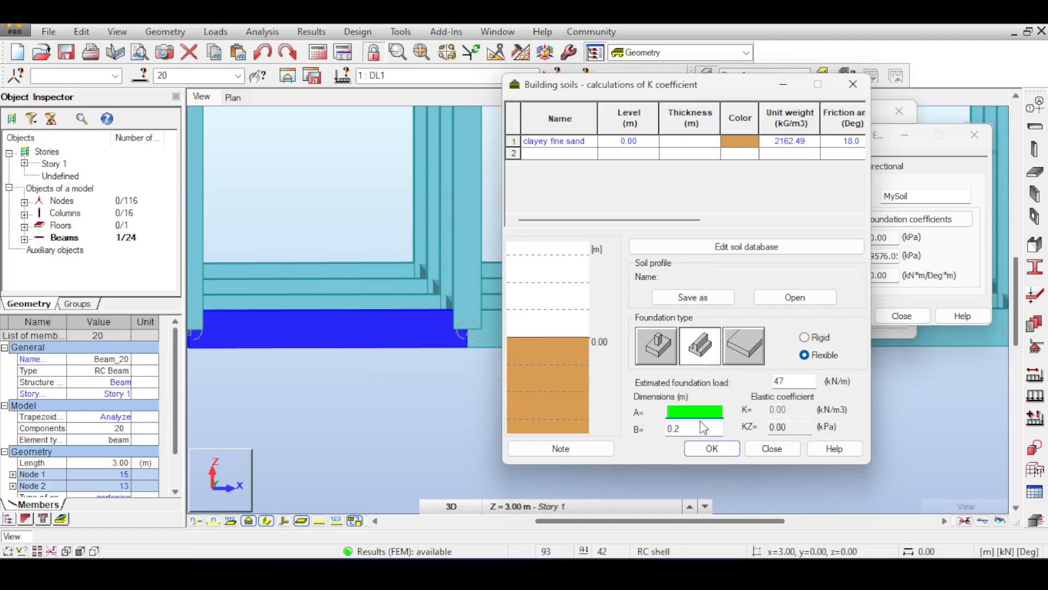
# Step: Read the soil calculator's help on foundation types and dimensions A and B, then return to the K coefficient calculation
pyautogui.click(834, 447)
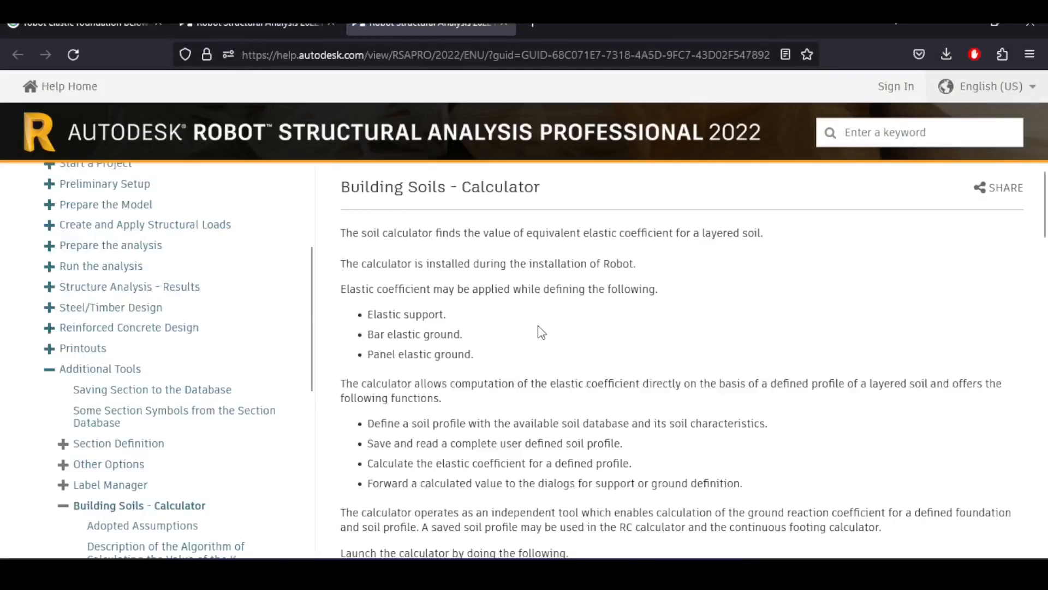
pyautogui.scroll(-15, 538, 330)
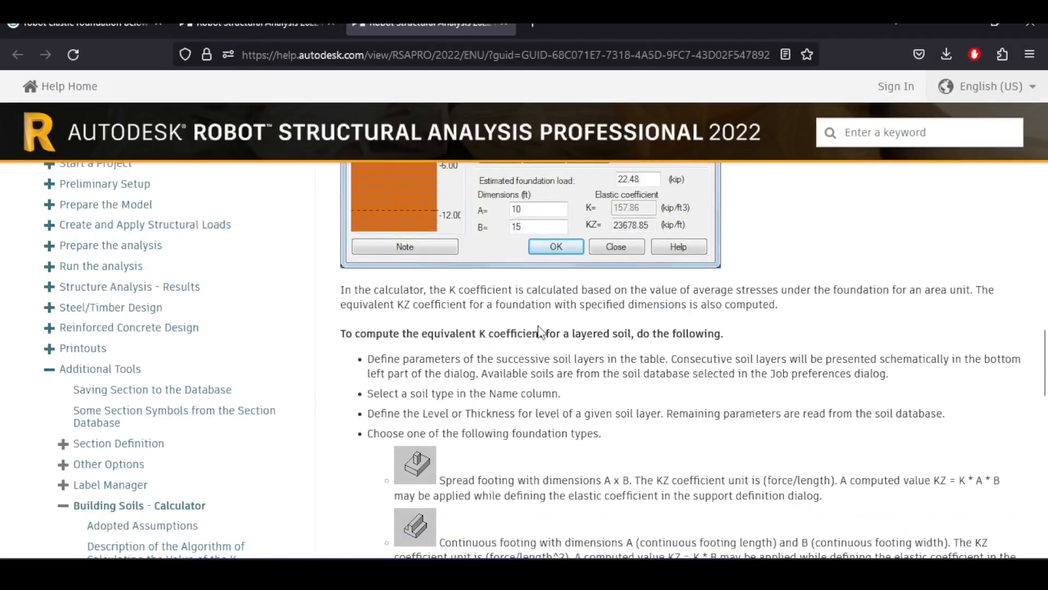
pyautogui.scroll(-5, 538, 330)
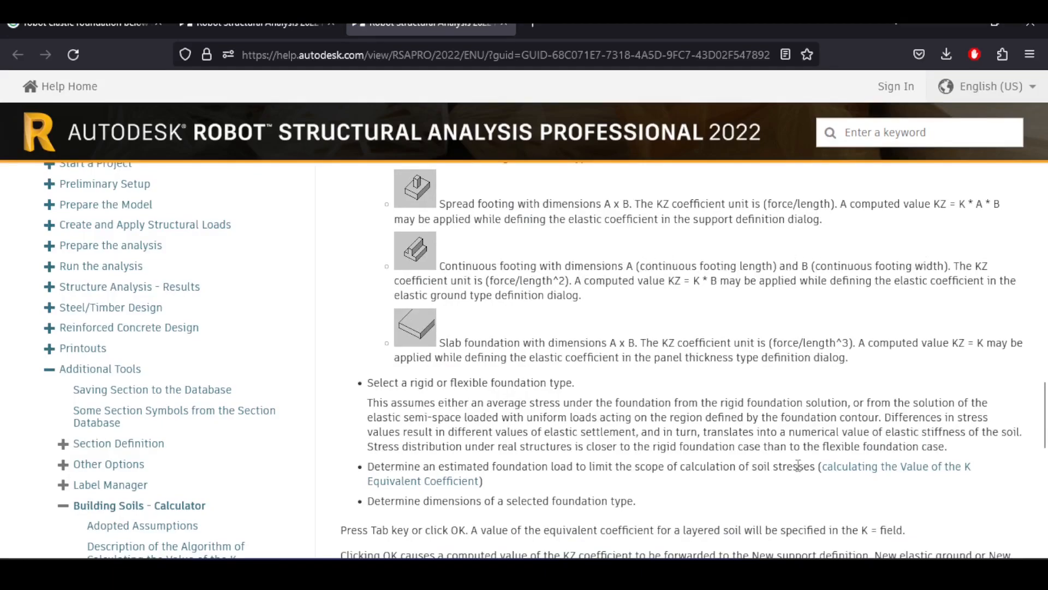
pyautogui.hotkey('alt', 'Tab')
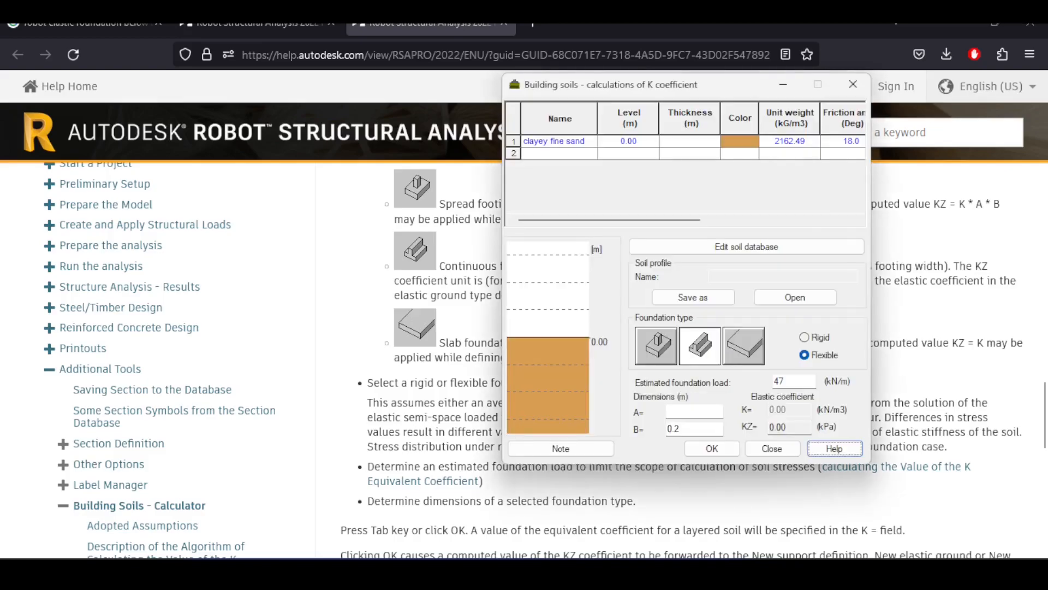
pyautogui.click(628, 573)
pyautogui.click(659, 573)
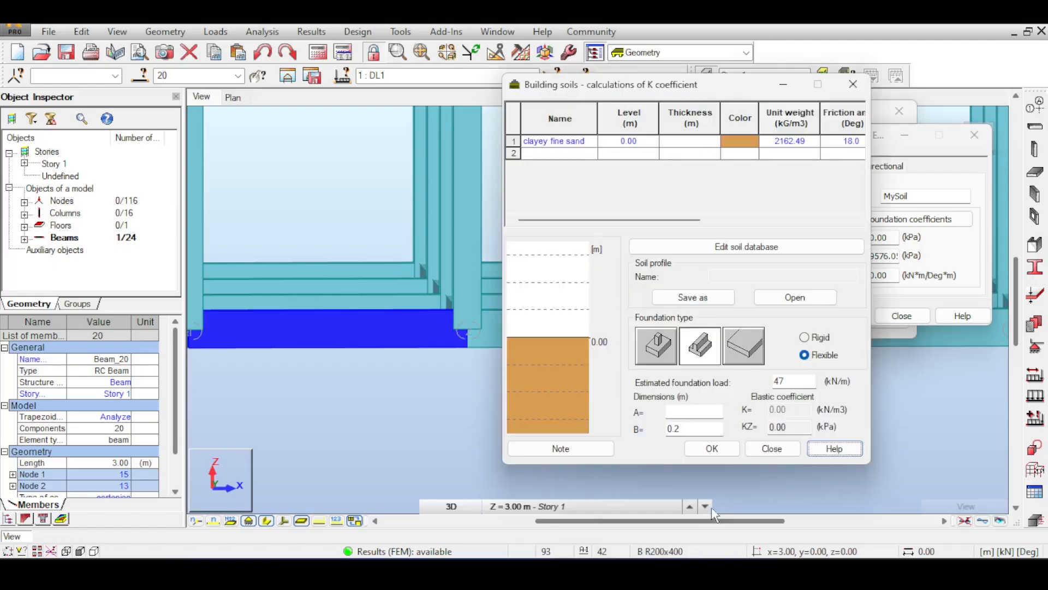
# Step: Set dimension A to 9 m, transfer the calculated coefficient to the ground definition, and add the MySoil elastic ground
pyautogui.click(710, 412)
pyautogui.write('9')
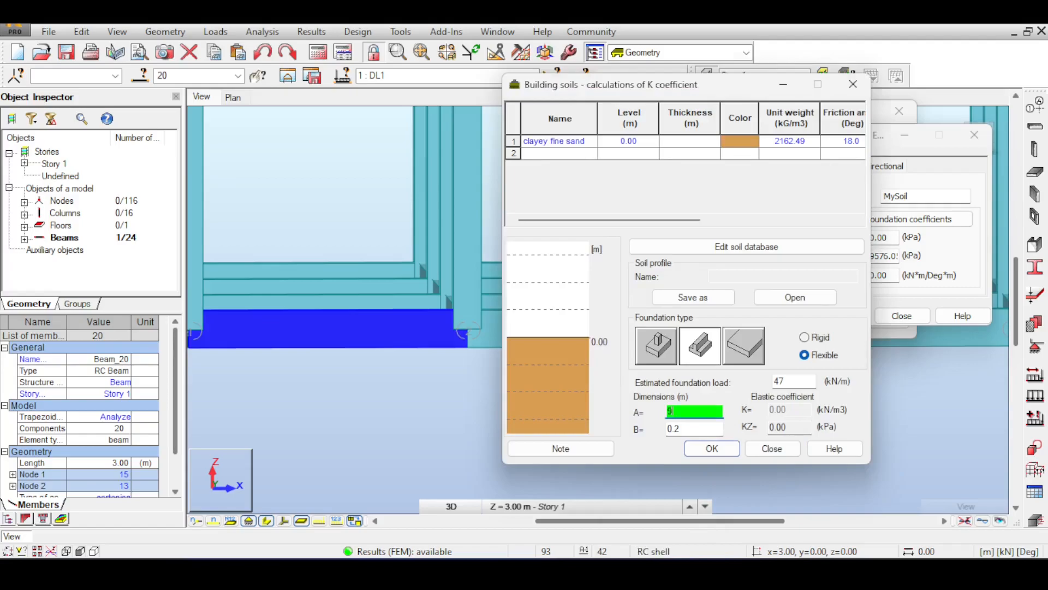
pyautogui.press('Tab')
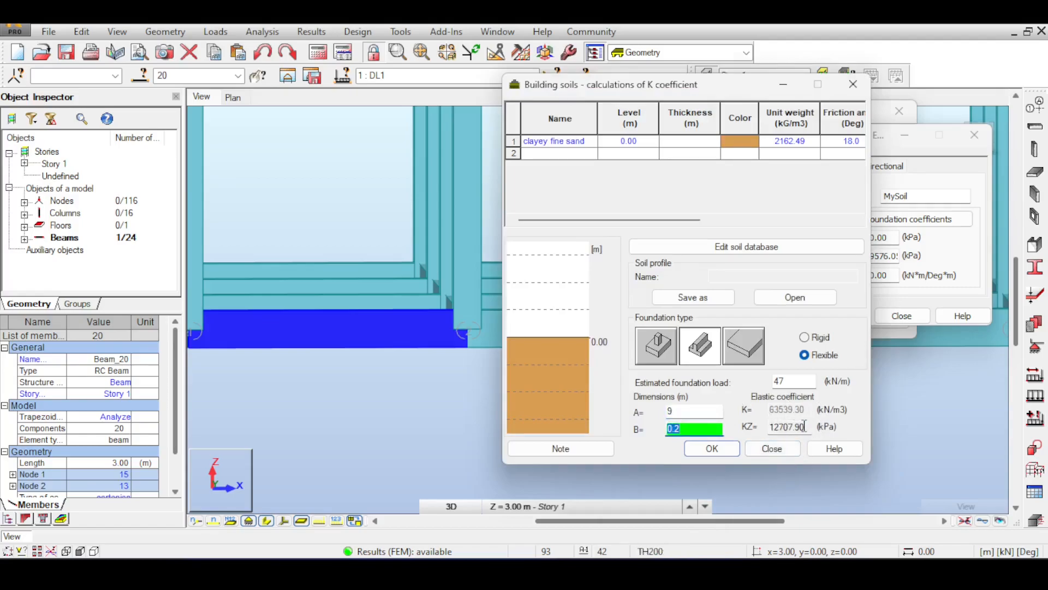
pyautogui.click(721, 459)
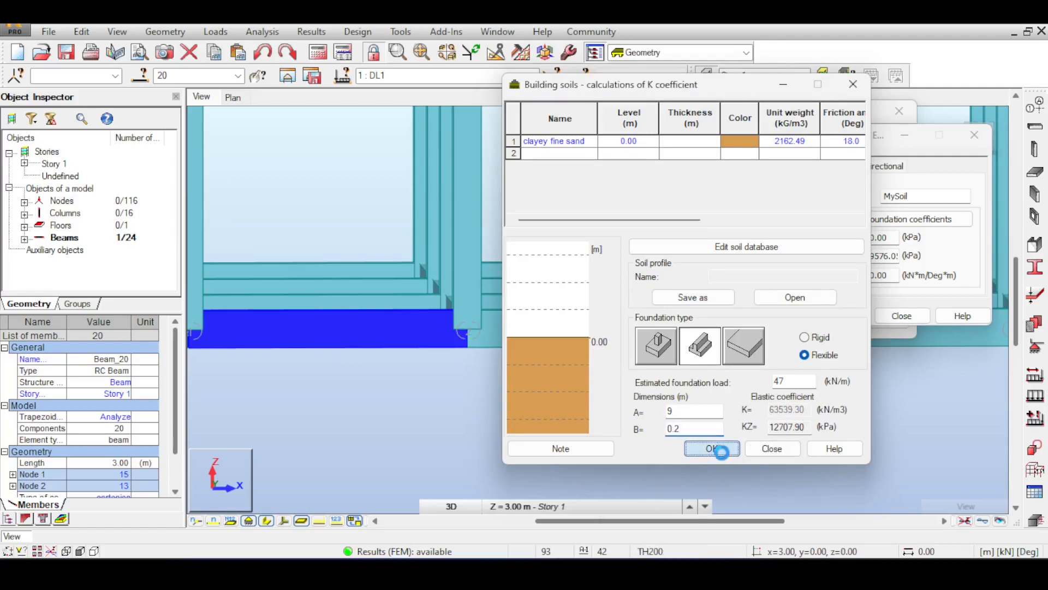
pyautogui.click(784, 452)
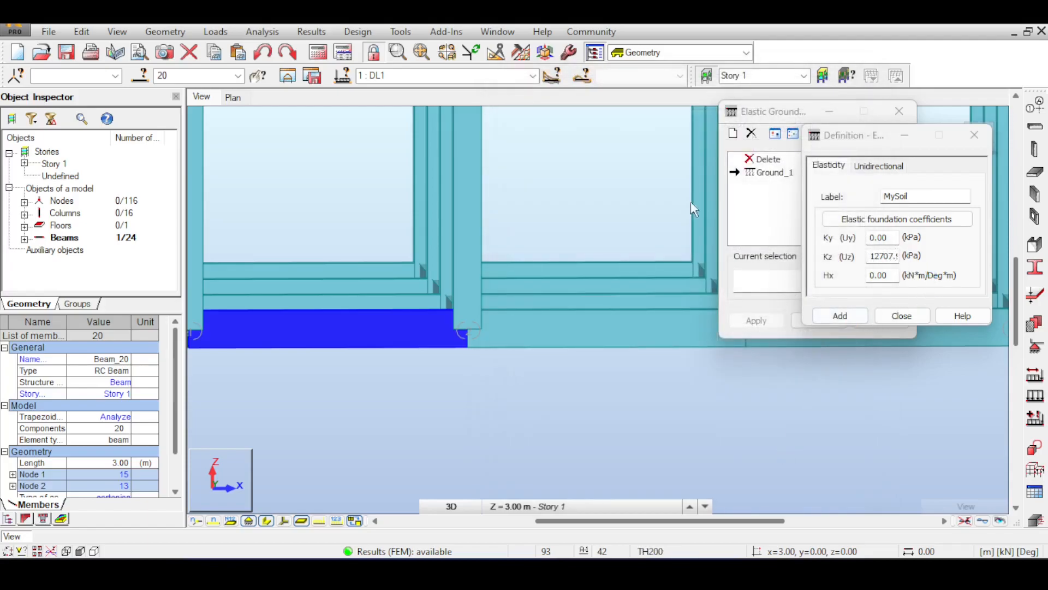
pyautogui.click(858, 320)
pyautogui.click(900, 311)
# Step: Assign the MySoil elastic ground to all base-level beams together, accepting the change of the result status
pyautogui.scroll(-3, 578, 392)
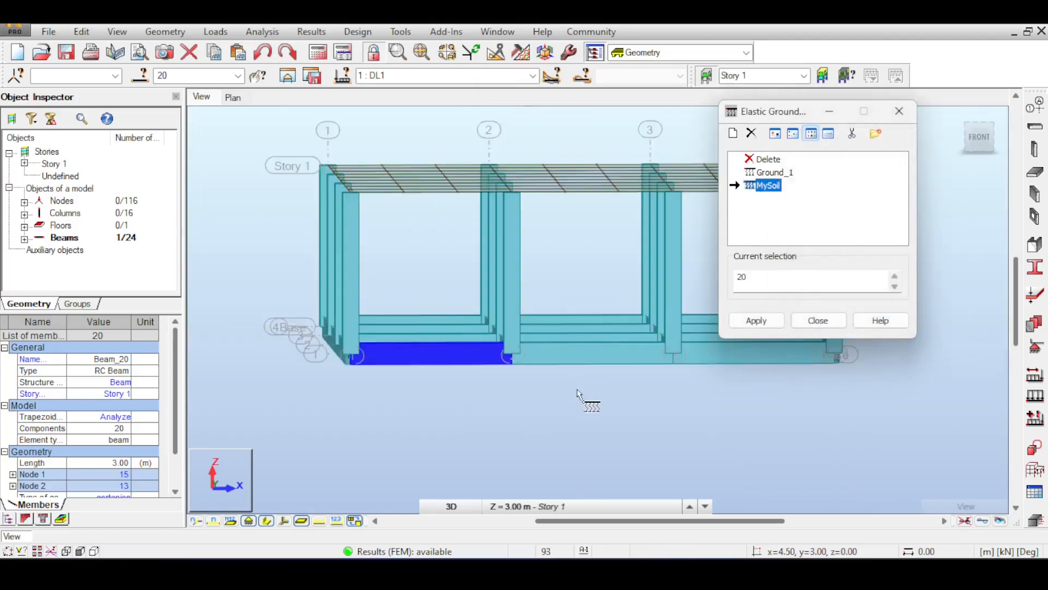
pyautogui.scroll(-2, 578, 392)
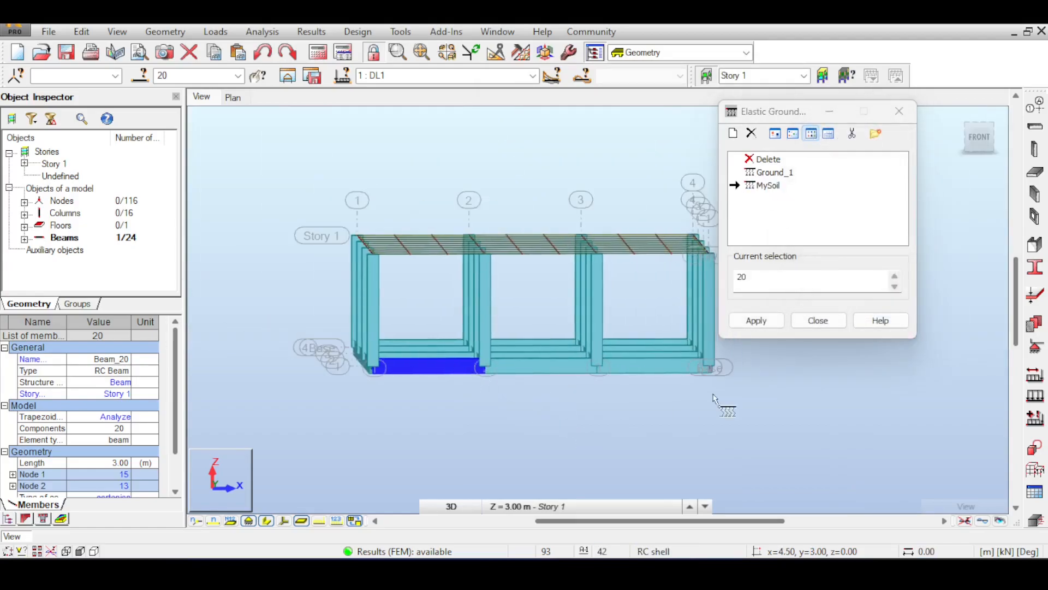
pyautogui.moveTo(276, 315); pyautogui.dragTo(772, 429)
pyautogui.click(751, 320)
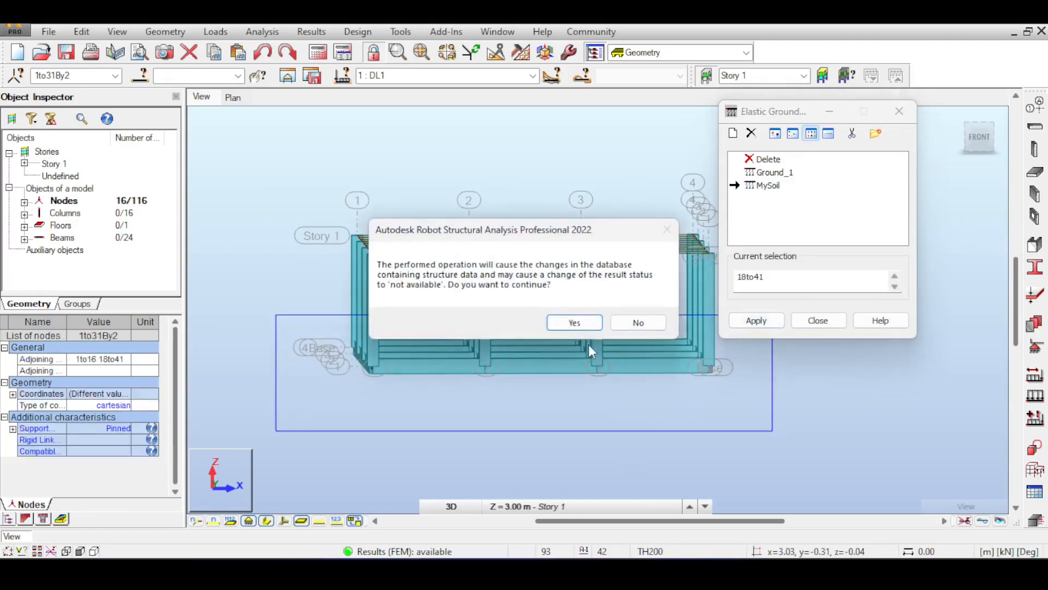
pyautogui.click(573, 322)
# Step: Toggle the member section shapes and leave them hidden so the base beams appear as lines
pyautogui.scroll(2, 567, 374)
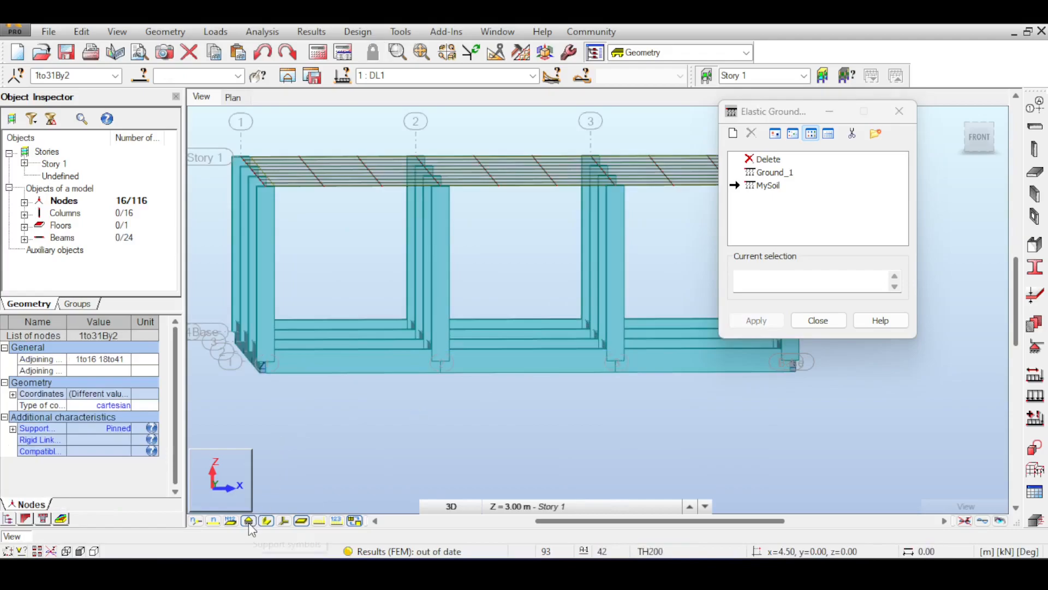
pyautogui.click(267, 521)
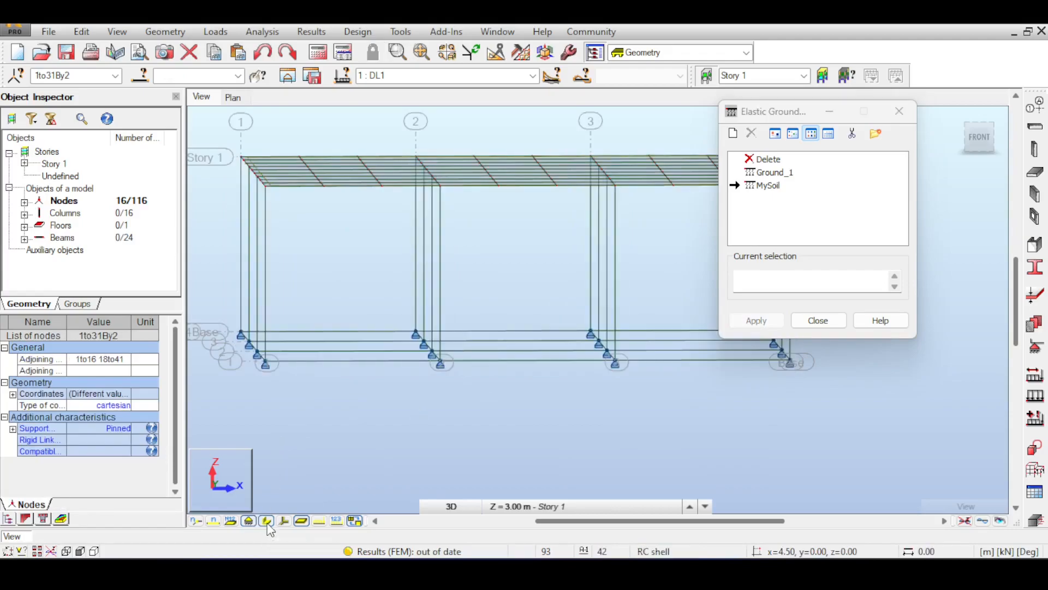
pyautogui.click(267, 522)
pyautogui.click(267, 522)
# Step: Close the elastic ground settings and check the elastic ground property of the middle front base beam
pyautogui.click(819, 321)
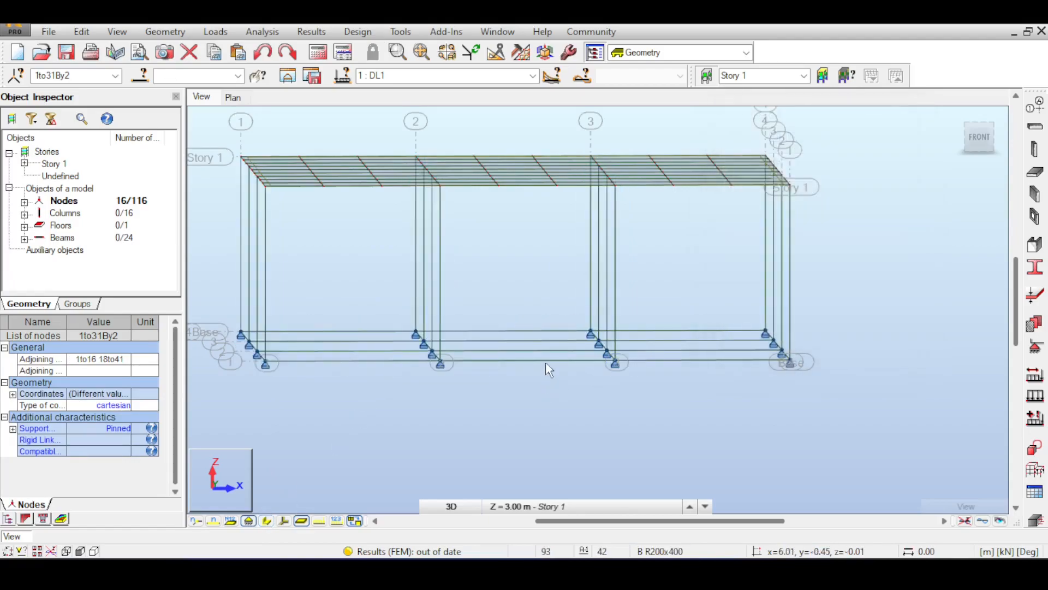
pyautogui.click(552, 361)
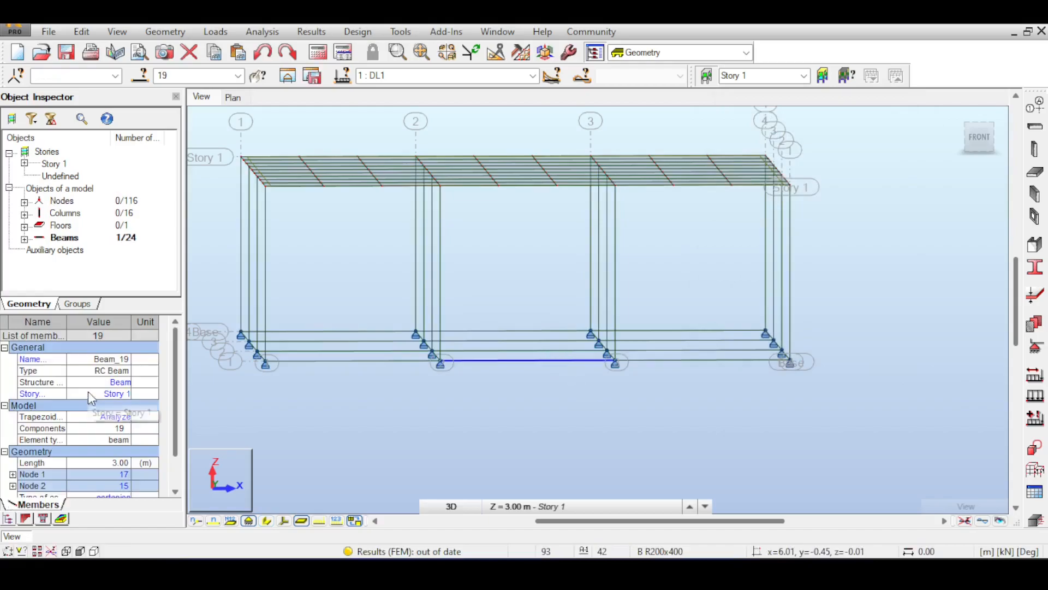
pyautogui.moveTo(176, 365); pyautogui.dragTo(178, 402)
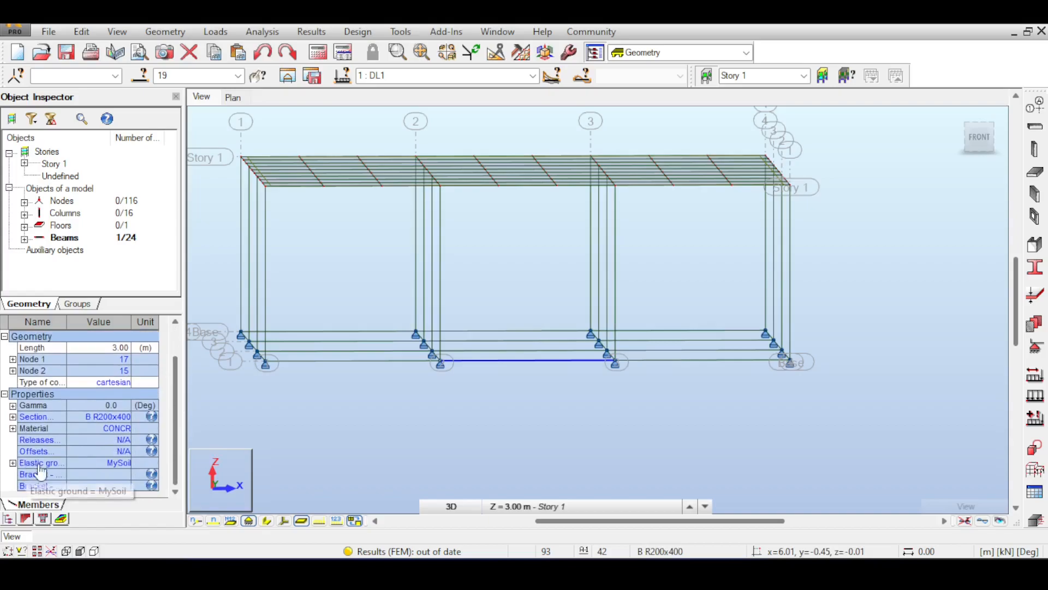
# Step: Examine the display attributes for members, colors, loads, panels and structure to find a way of displaying the elastic ground
pyautogui.rightClick(356, 410)
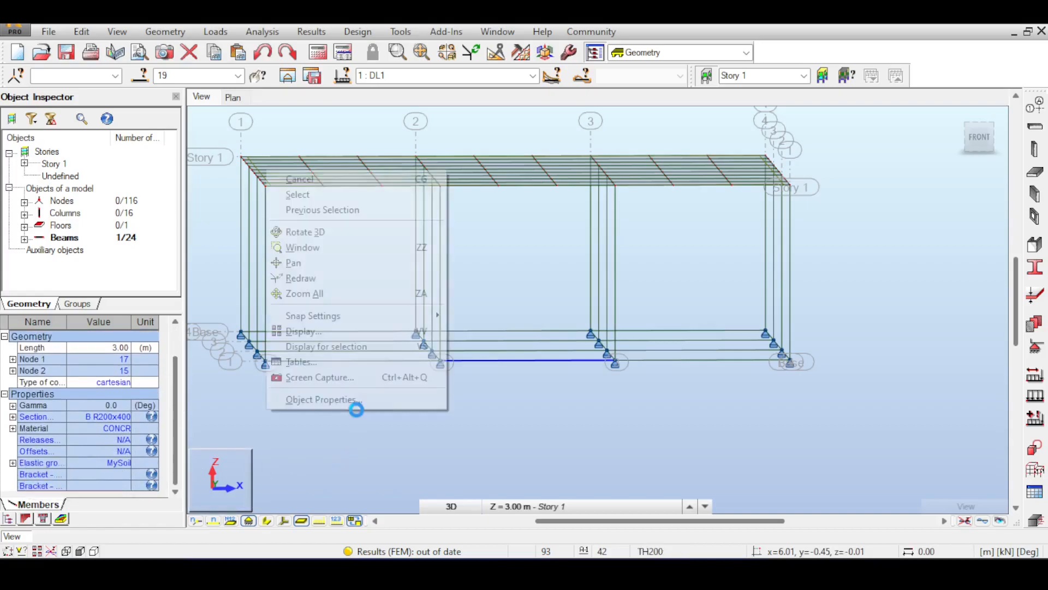
pyautogui.click(358, 331)
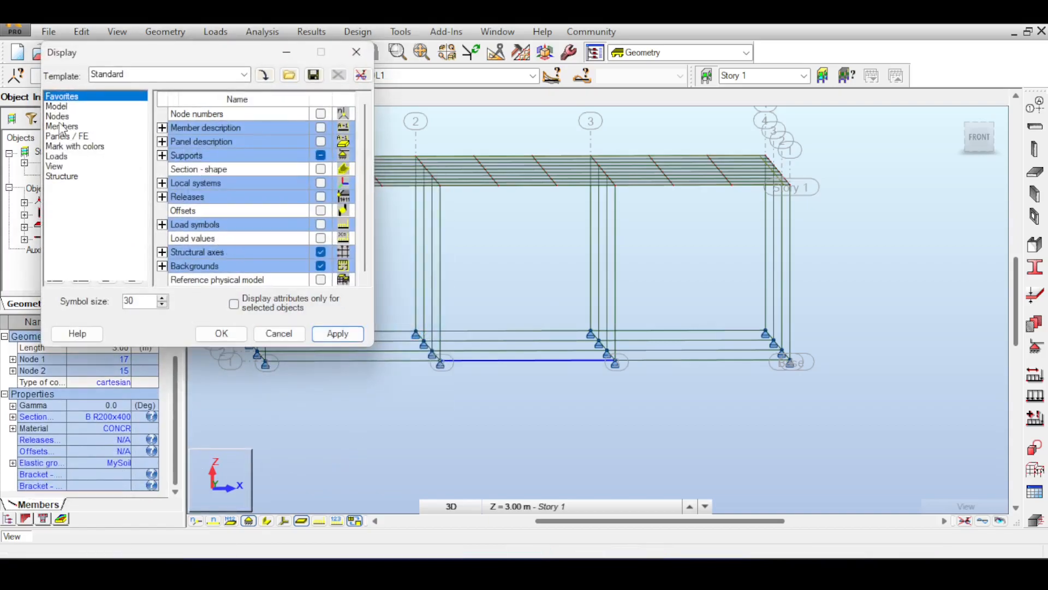
pyautogui.click(65, 127)
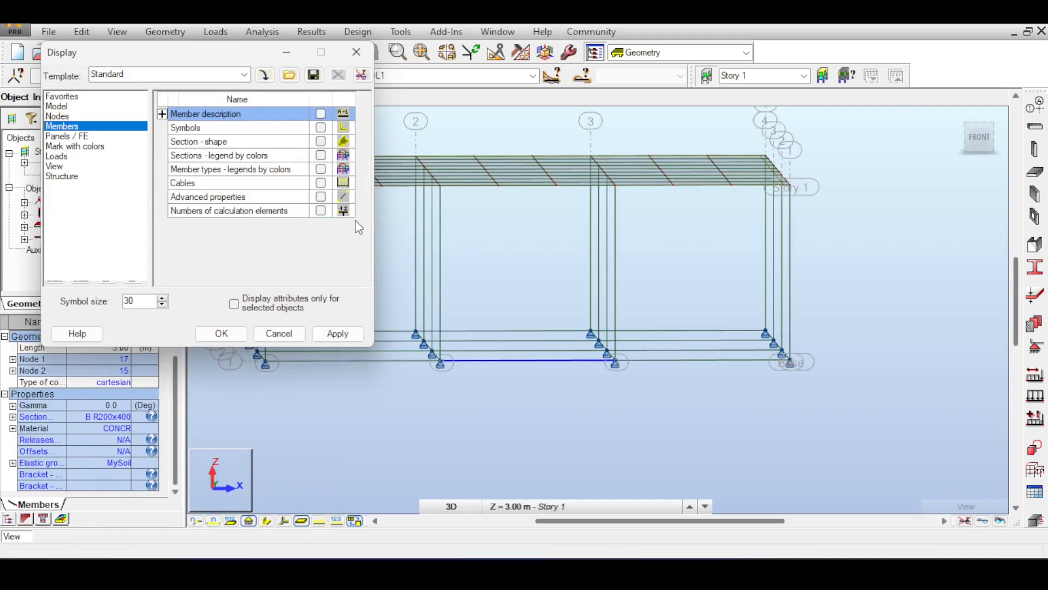
pyautogui.click(162, 114)
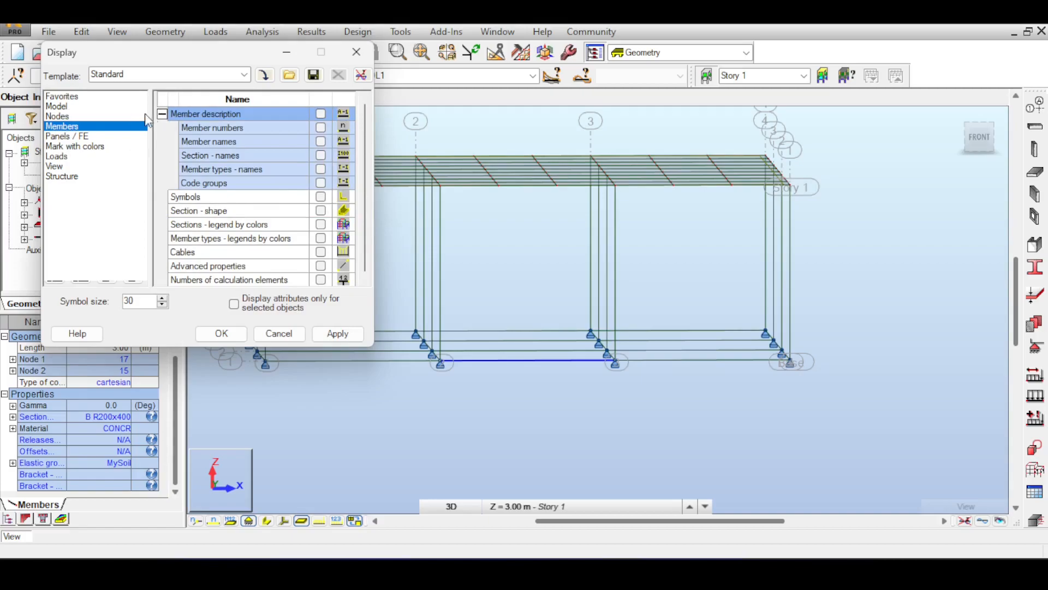
pyautogui.click(72, 150)
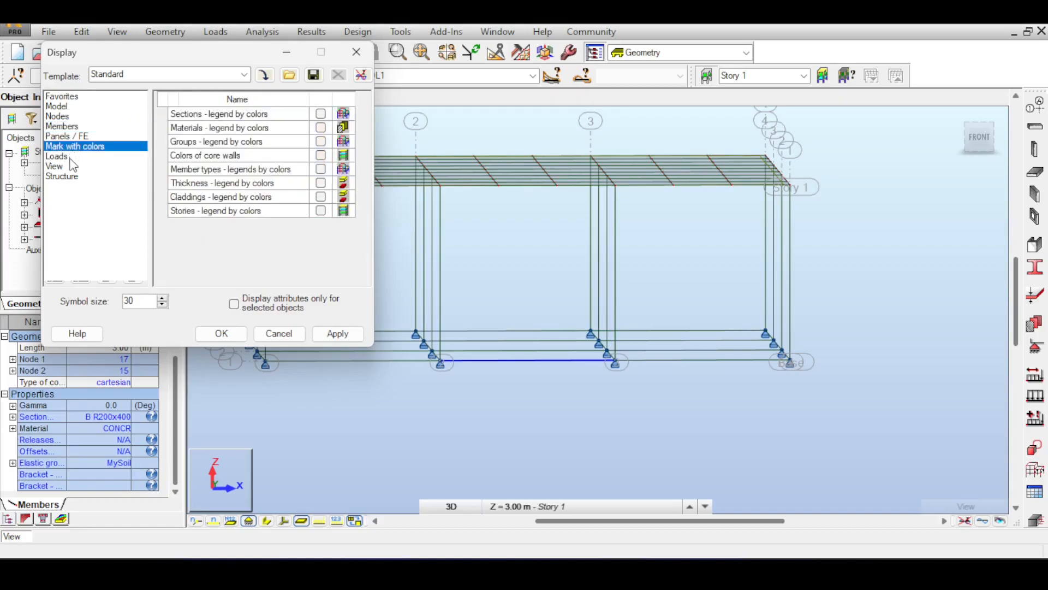
pyautogui.click(60, 157)
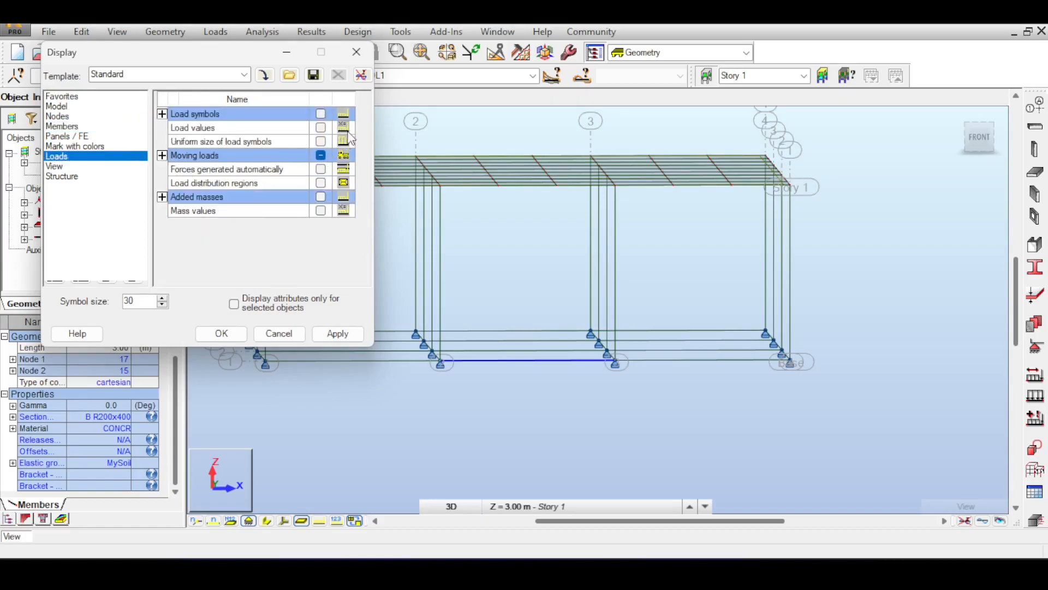
pyautogui.click(79, 147)
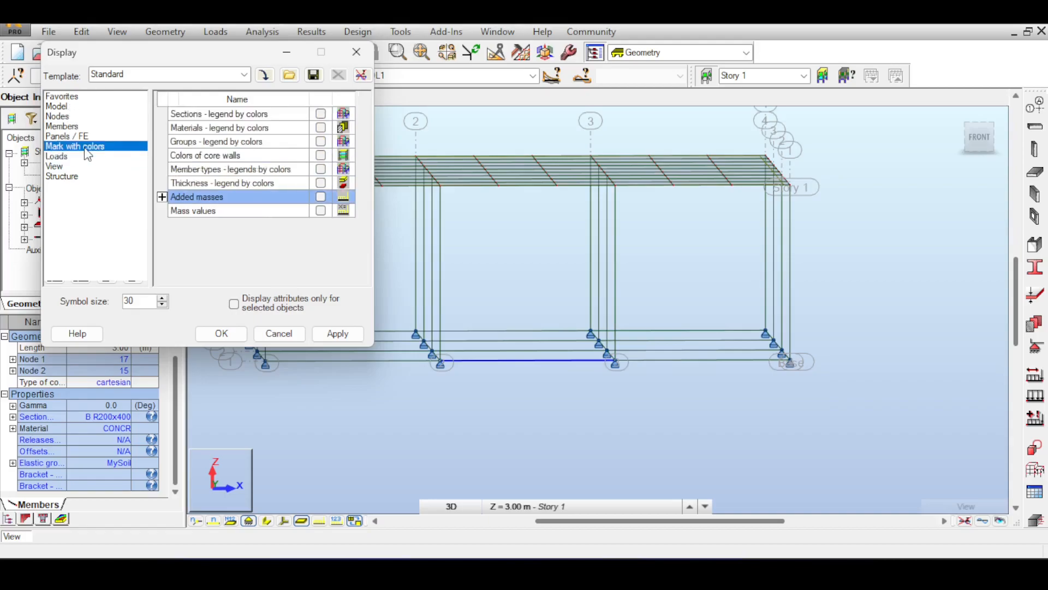
pyautogui.click(83, 137)
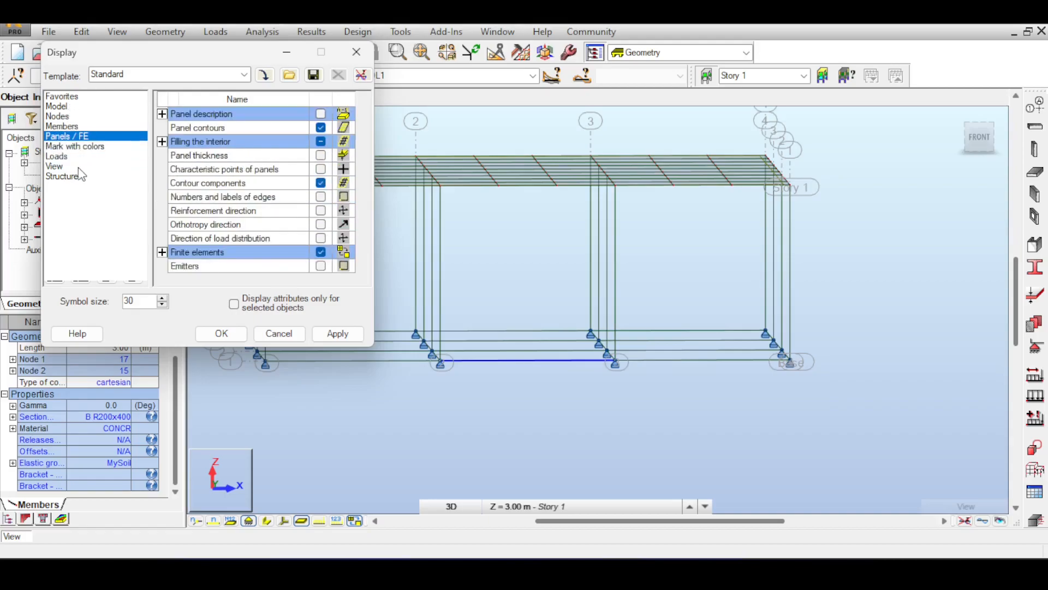
pyautogui.click(66, 176)
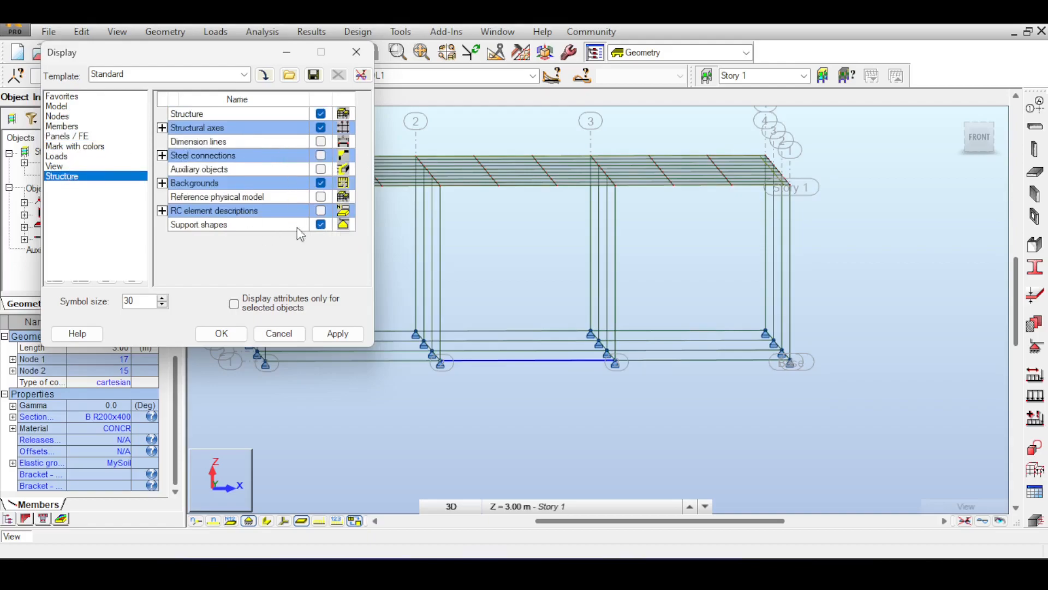
pyautogui.click(356, 52)
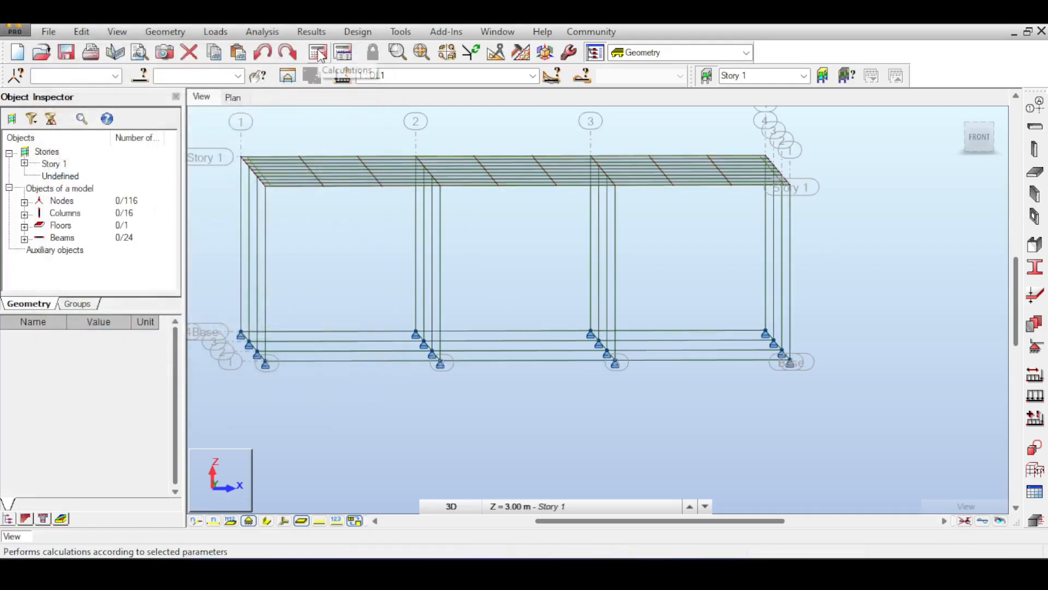
# Step: Calculate the structure with the elastic ground and display the My moment diagrams on the members
pyautogui.click(319, 54)
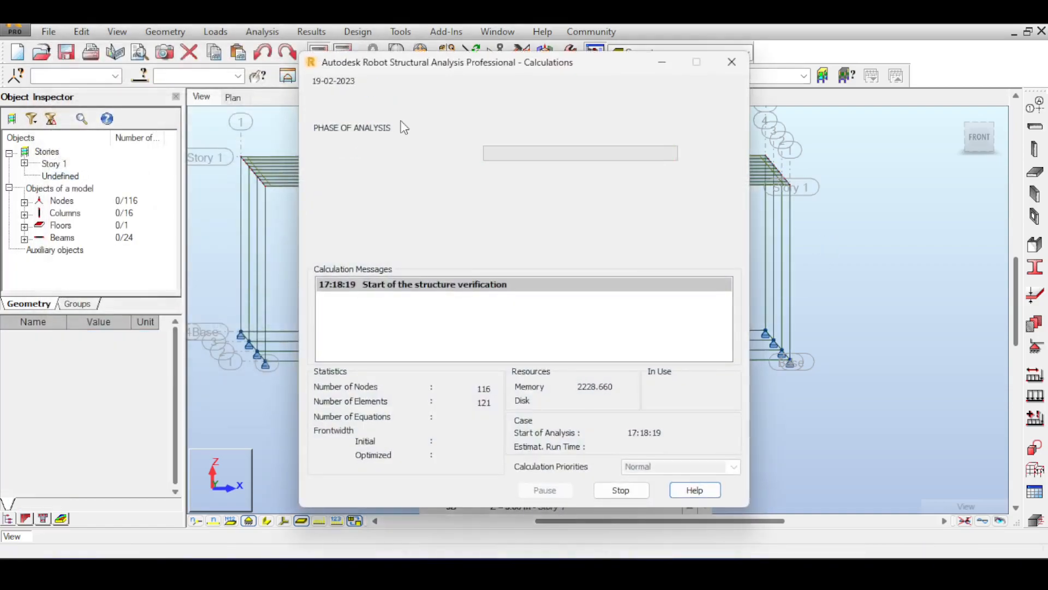
pyautogui.click(311, 31)
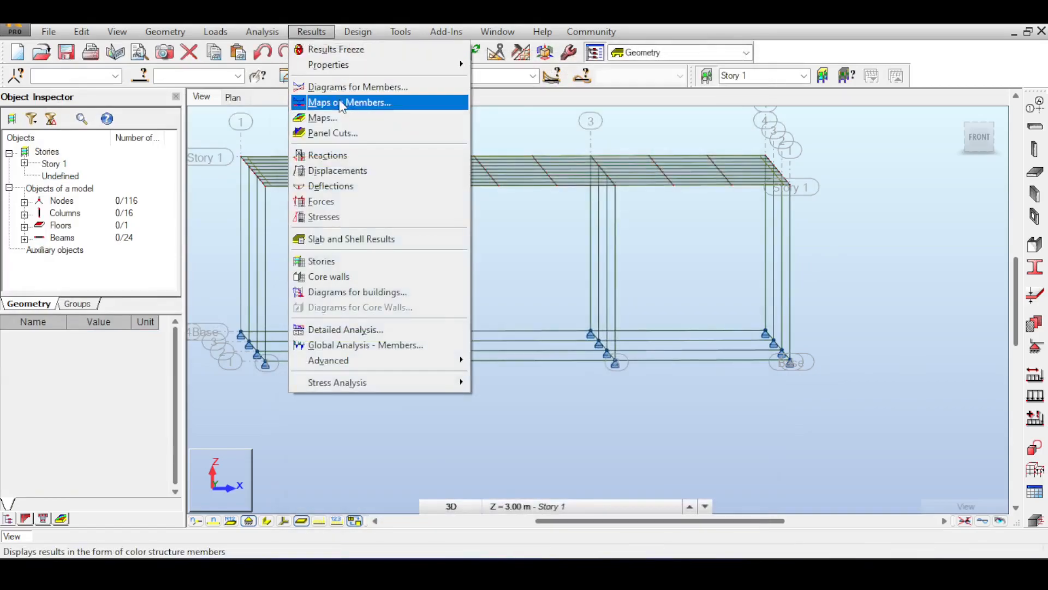
pyautogui.click(346, 87)
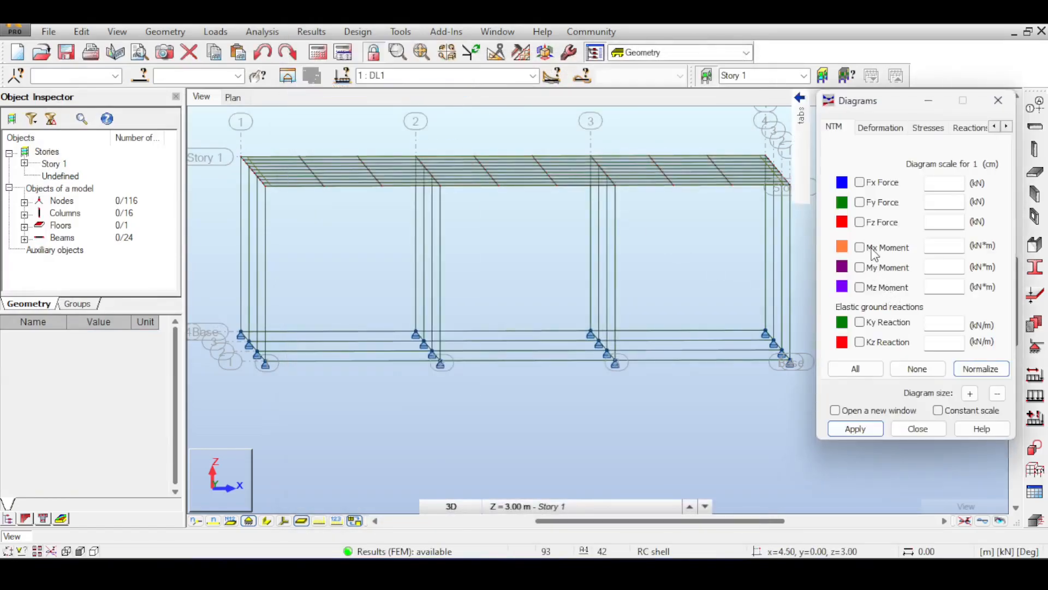
pyautogui.click(860, 267)
pyautogui.click(856, 429)
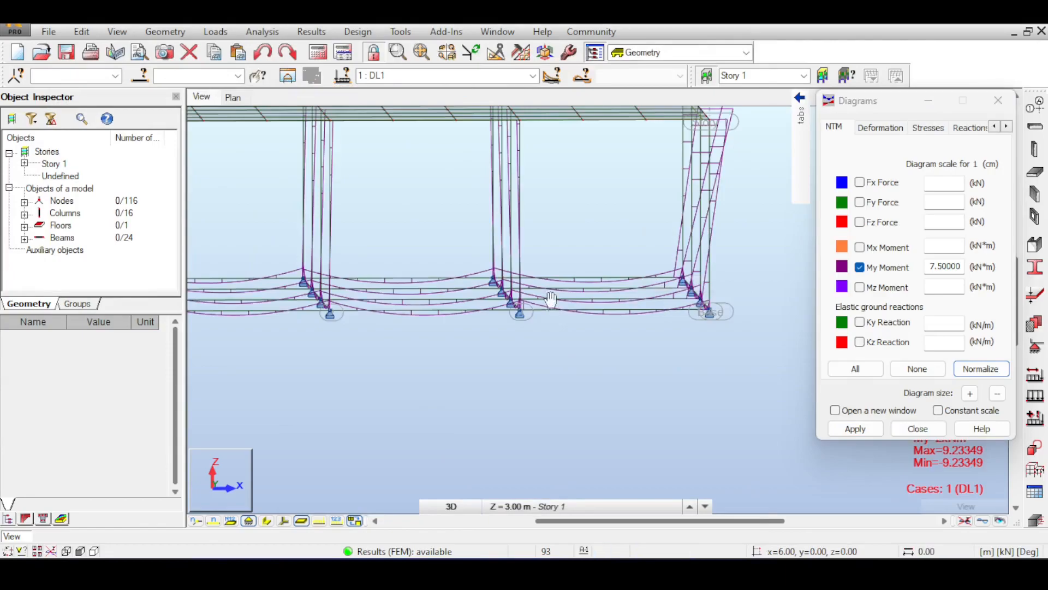
pyautogui.moveTo(545, 297)
pyautogui.mouseDown(button='middle')
pyautogui.moveTo(584, 319)
pyautogui.moveTo(610, 359)
pyautogui.mouseUp(button='middle')
pyautogui.scroll(-2, 582, 317)
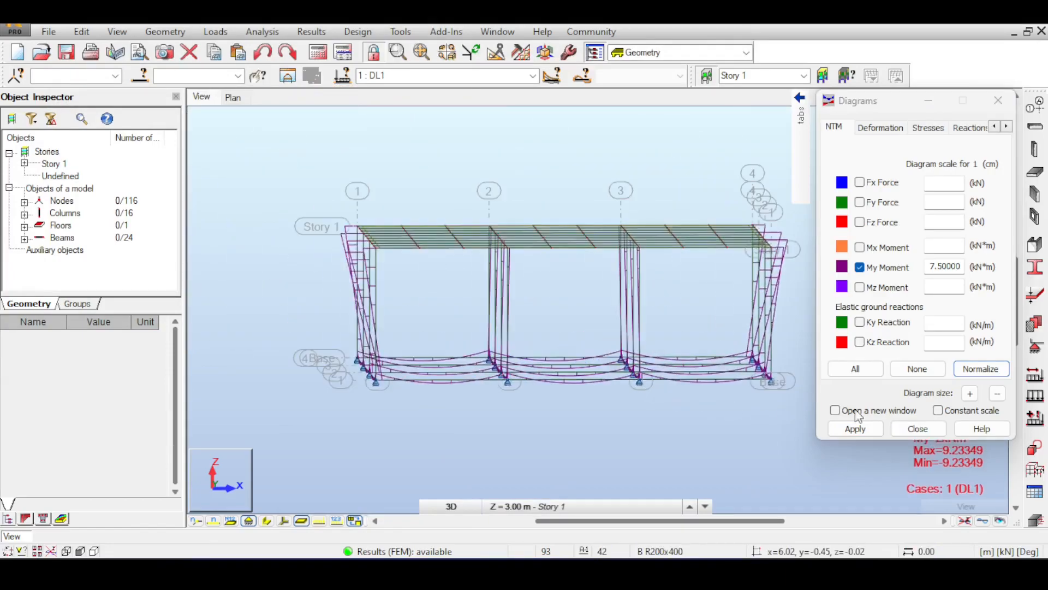
pyautogui.click(918, 428)
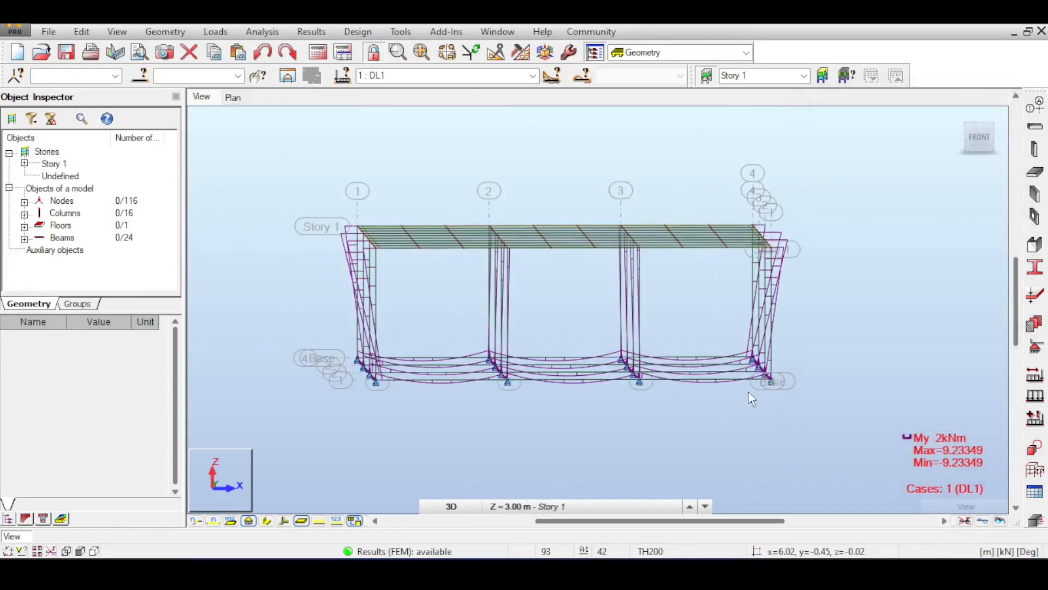
# Step: Delete the nodal supports from all base-level nodes, accepting the change of the result status, and clear the selection
pyautogui.moveTo(291, 325); pyautogui.dragTo(858, 408)
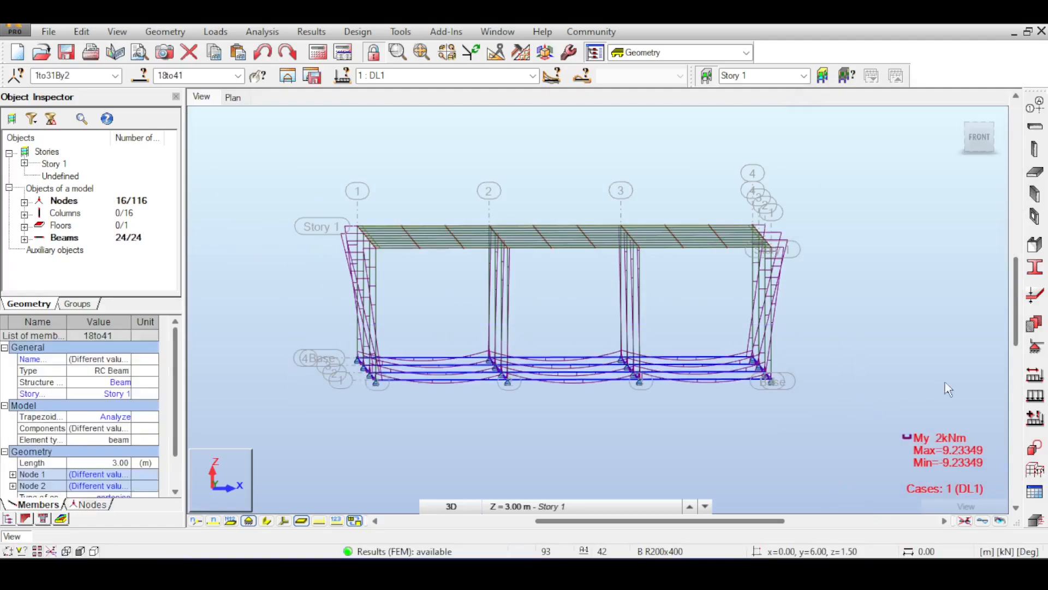
pyautogui.click(1035, 348)
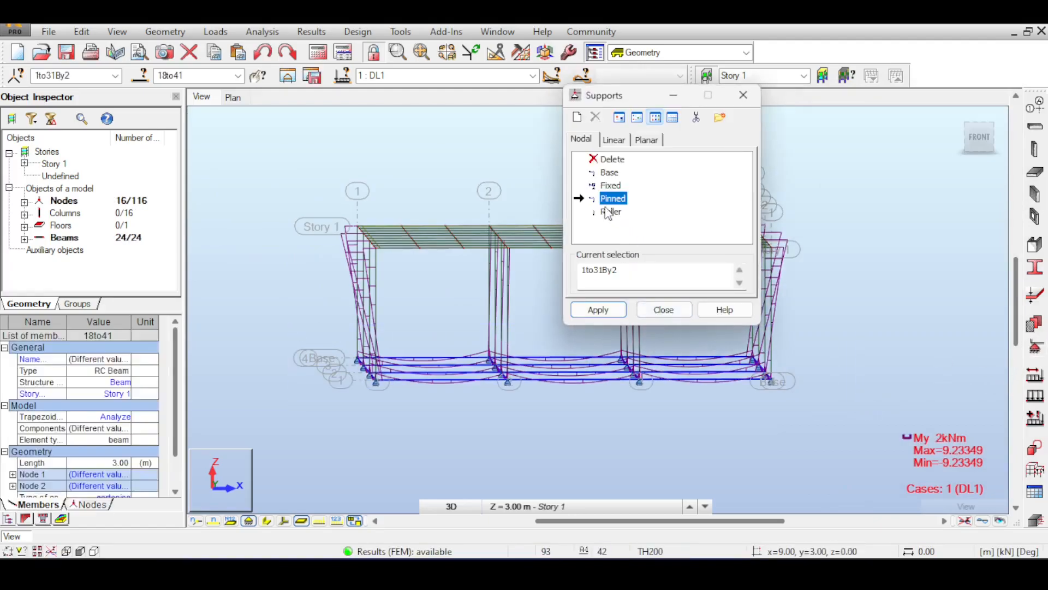
pyautogui.click(607, 160)
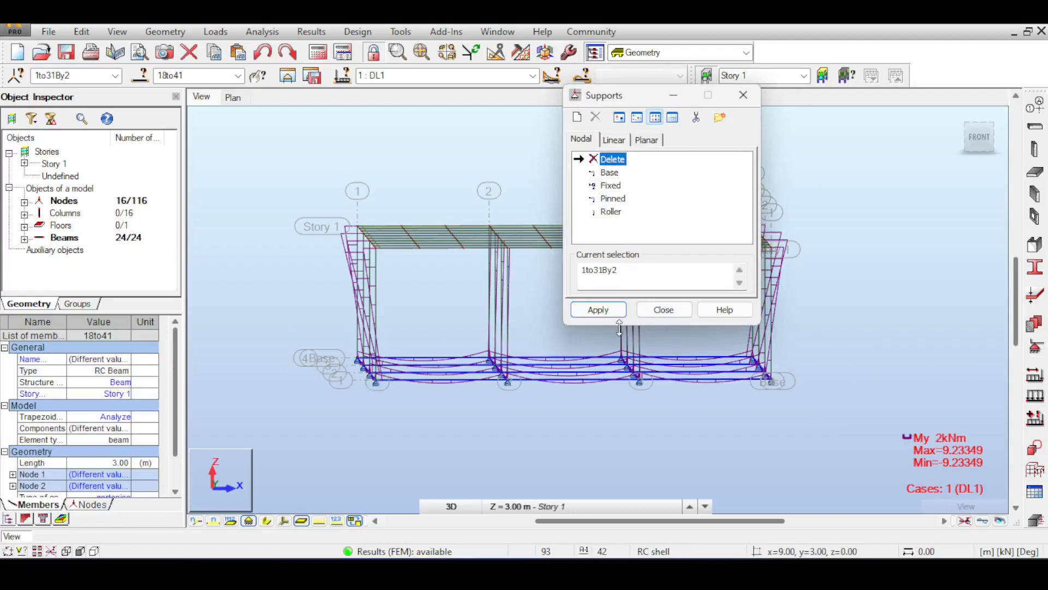
pyautogui.click(598, 309)
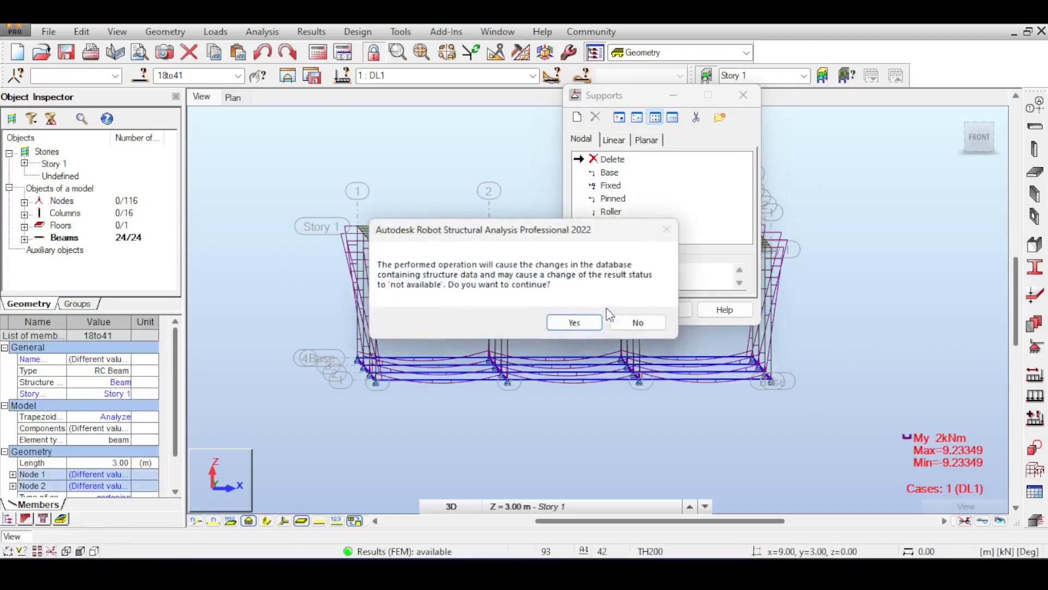
pyautogui.click(572, 322)
pyautogui.click(680, 313)
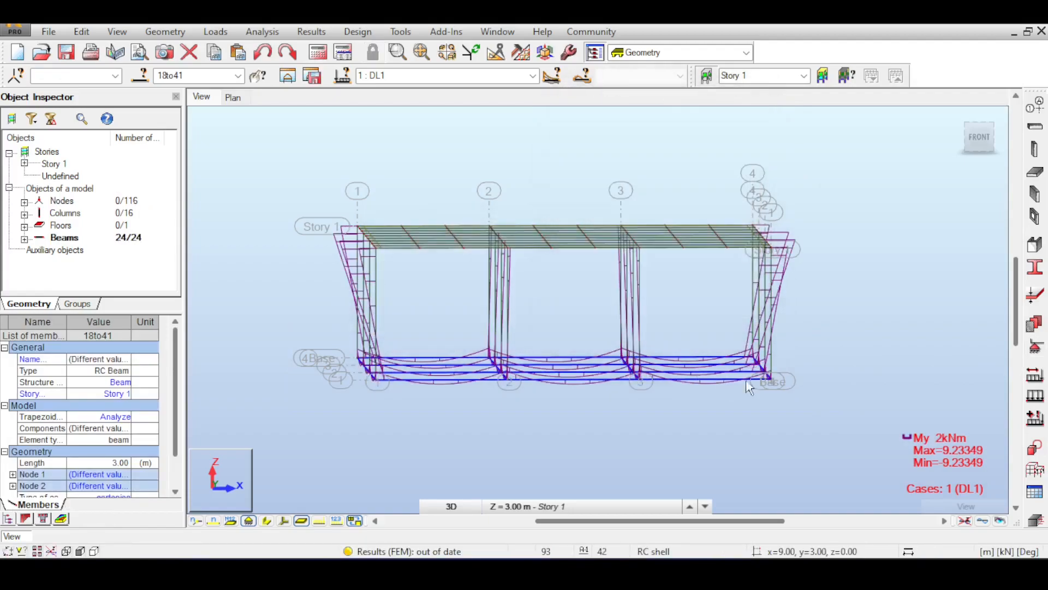
pyautogui.click(803, 381)
# Step: Recalculate the structure without nodal supports, continue past the instability warning, and close the calculation messages to view the My diagrams
pyautogui.scroll(3, 782, 381)
pyautogui.moveTo(748, 379); pyautogui.dragTo(825, 389, button='middle')
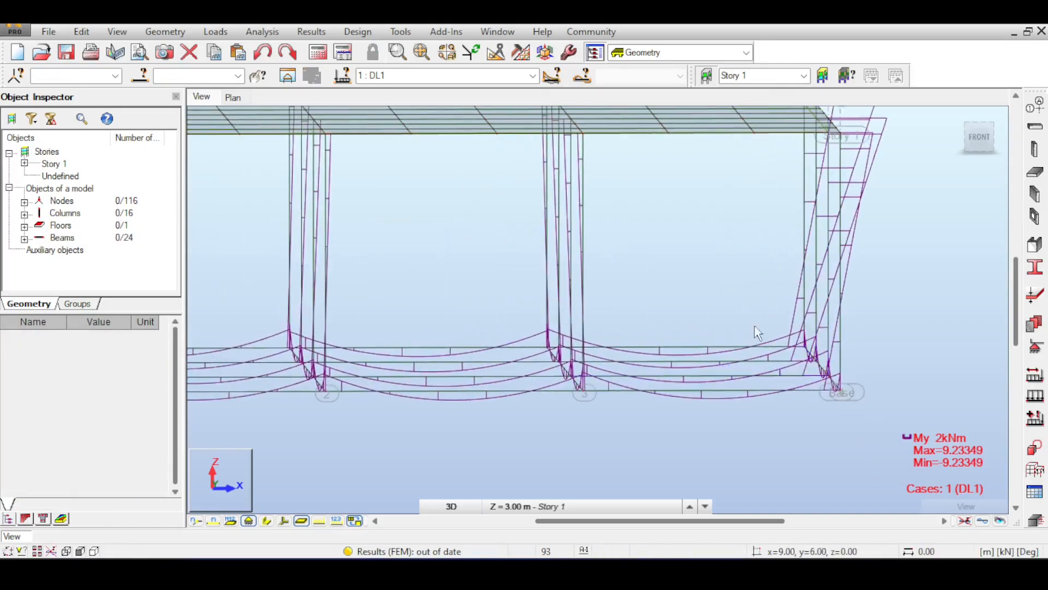
pyautogui.scroll(-4, 788, 299)
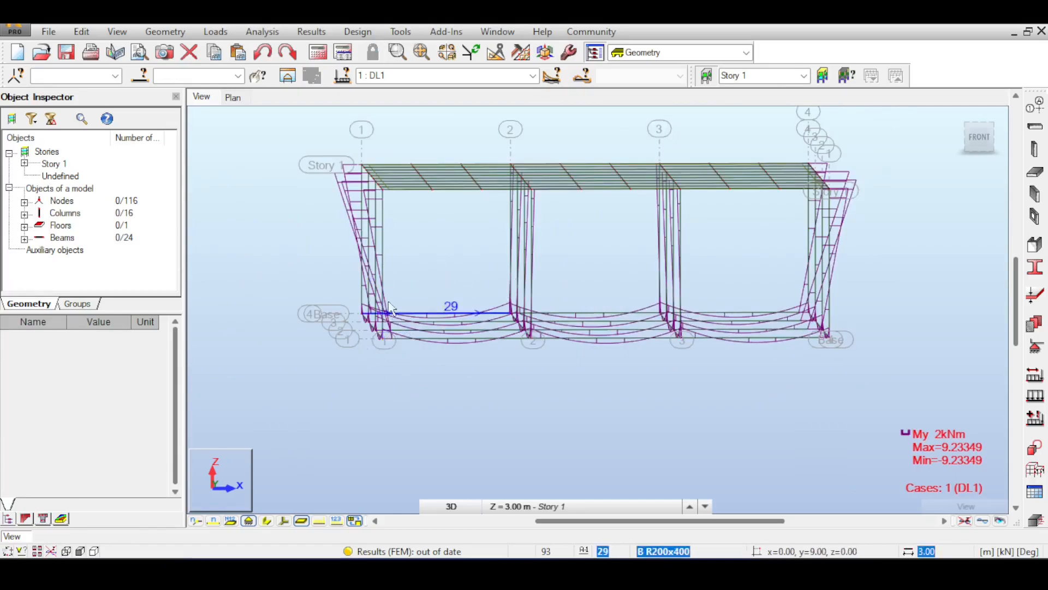
pyautogui.click(317, 53)
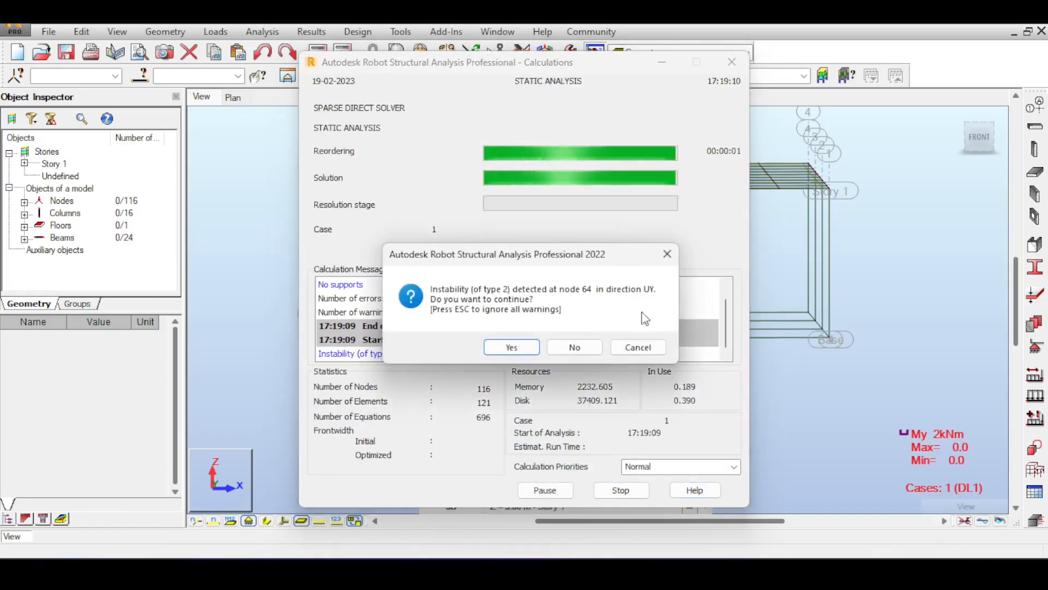
pyautogui.click(511, 346)
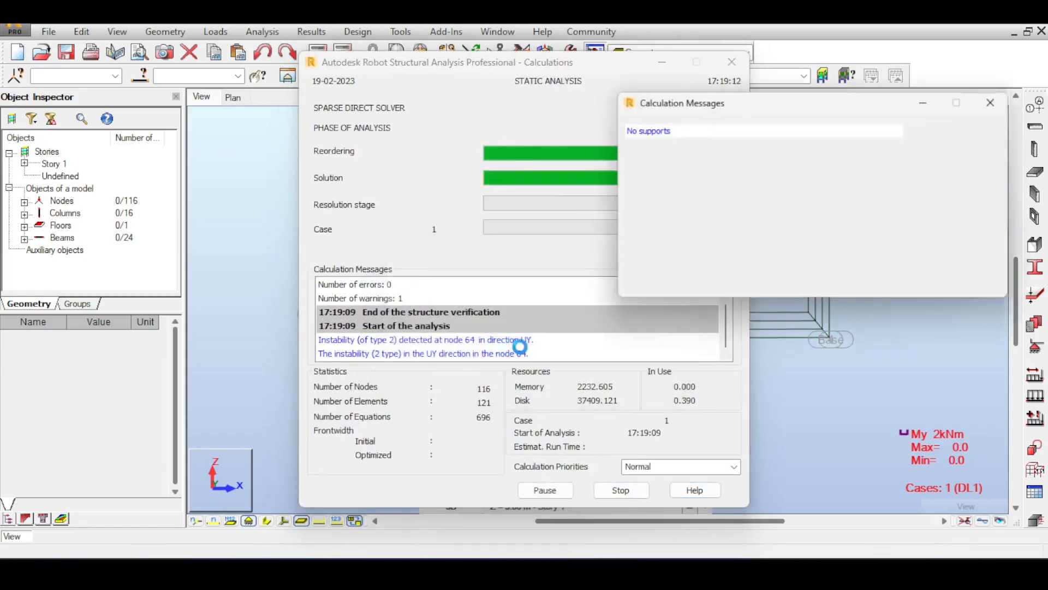
pyautogui.moveTo(524, 265); pyautogui.dragTo(426, 285, button='middle')
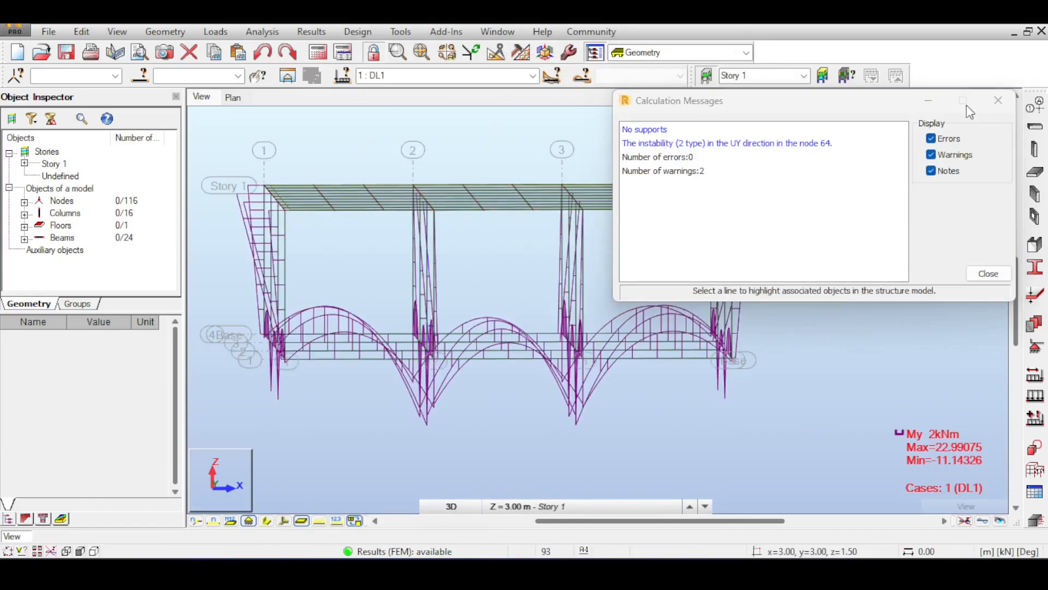
pyautogui.click(998, 102)
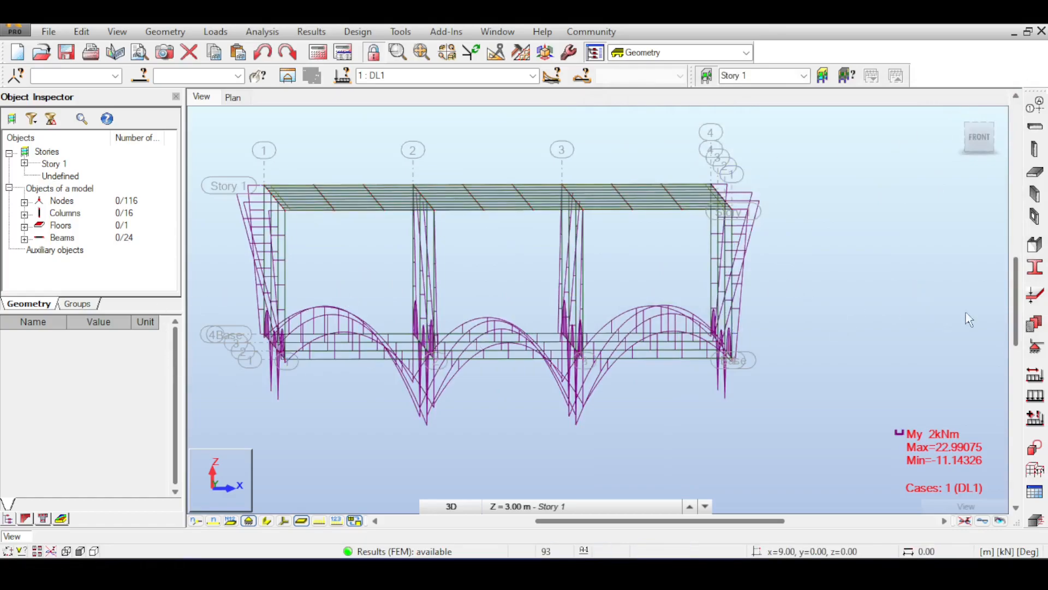
# Step: Assign Pinned supports to all base-level nodes, accepting the change of the result status, and close the support settings
pyautogui.click(1035, 347)
pyautogui.click(613, 199)
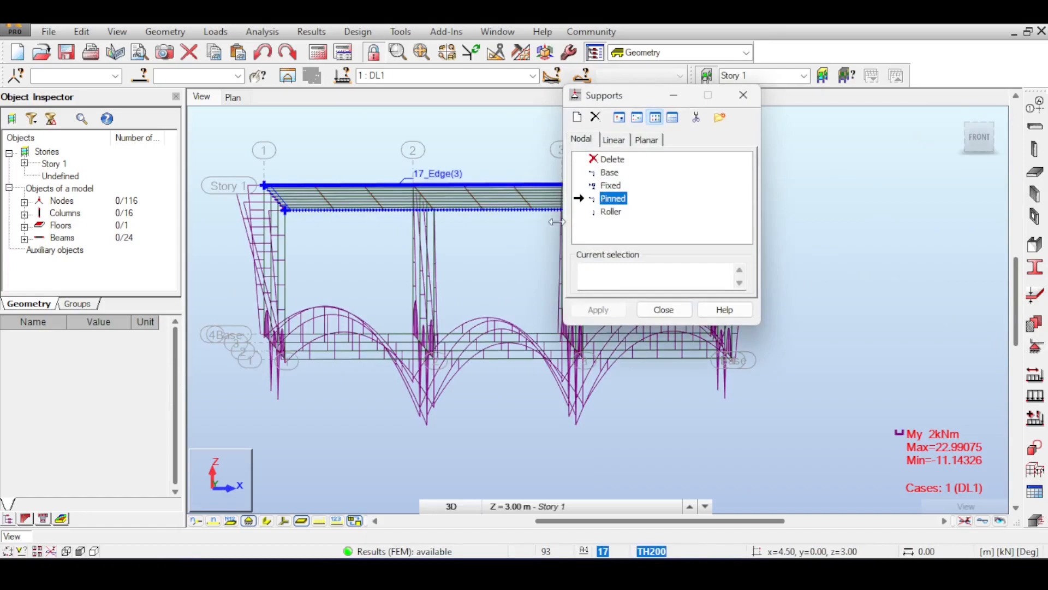
pyautogui.moveTo(221, 304); pyautogui.dragTo(772, 398)
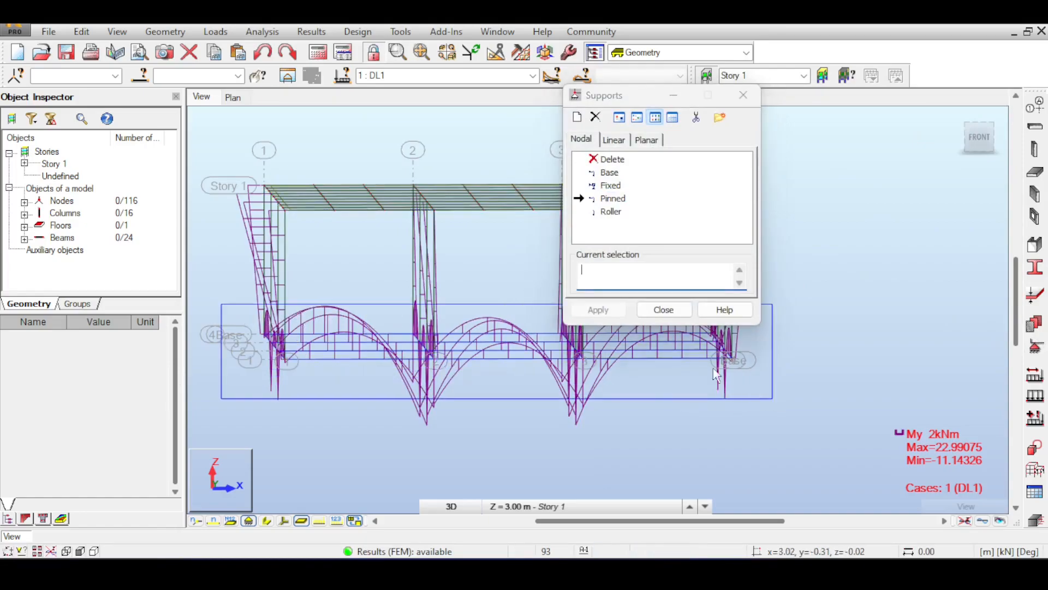
pyautogui.click(598, 310)
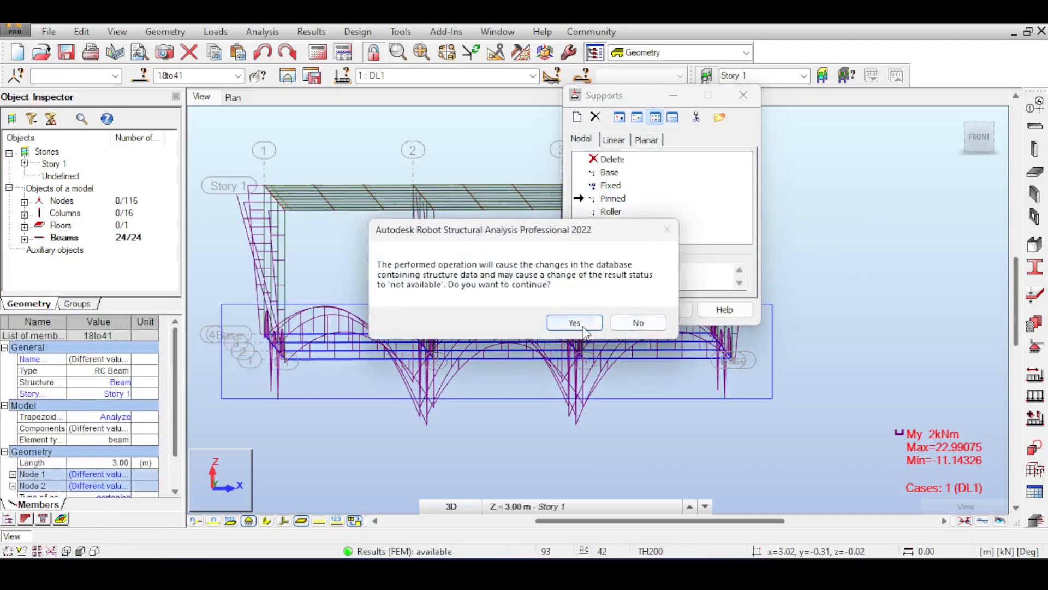
pyautogui.click(573, 321)
pyautogui.click(671, 309)
pyautogui.click(440, 135)
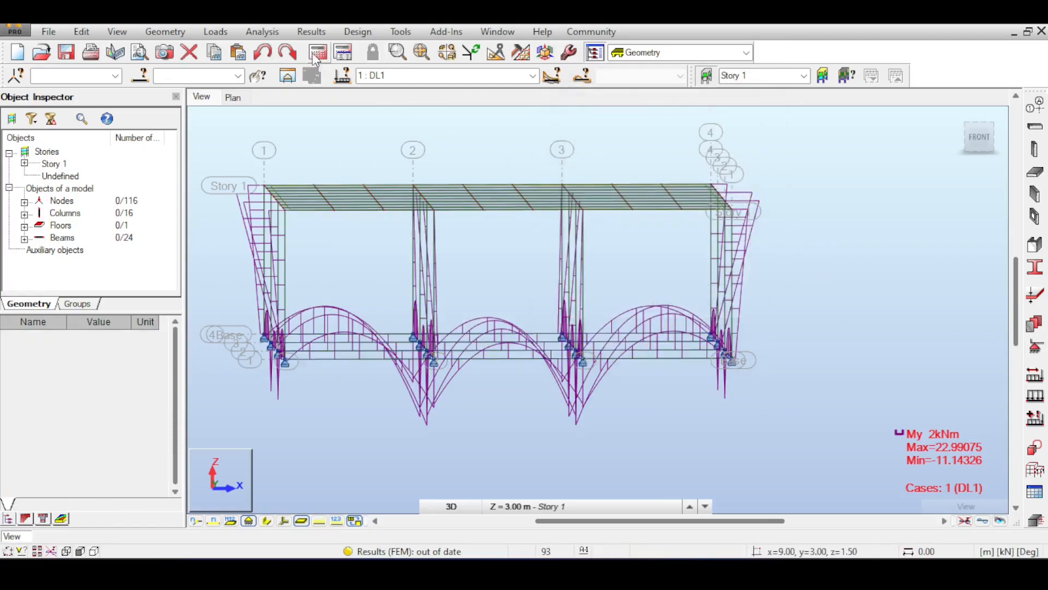
# Step: Recalculate the structure with the pinned supports and examine the My diagrams around the base supports at axis 4
pyautogui.click(318, 52)
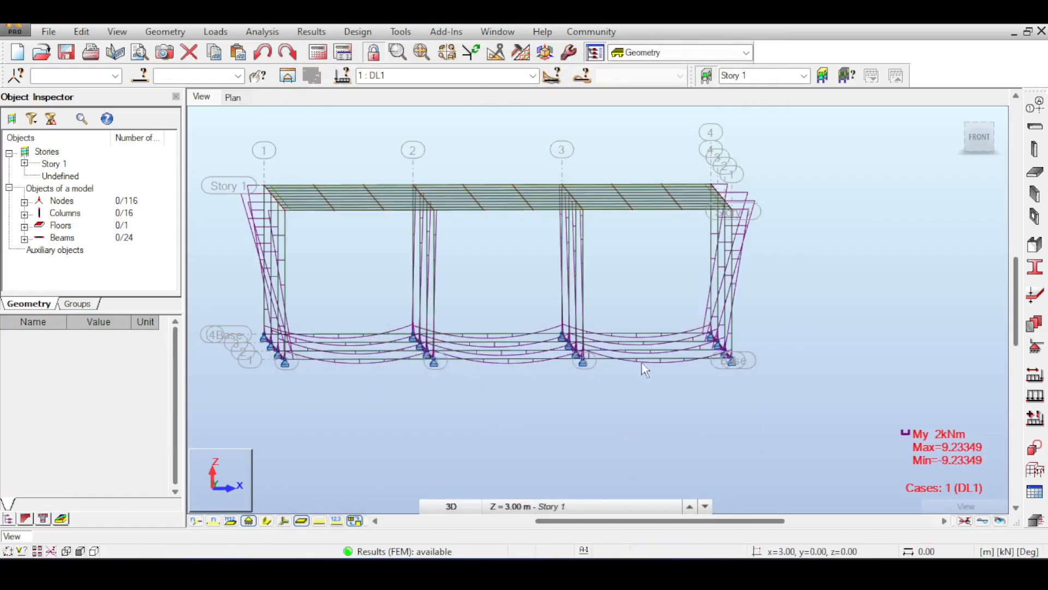
pyautogui.scroll(5, 743, 358)
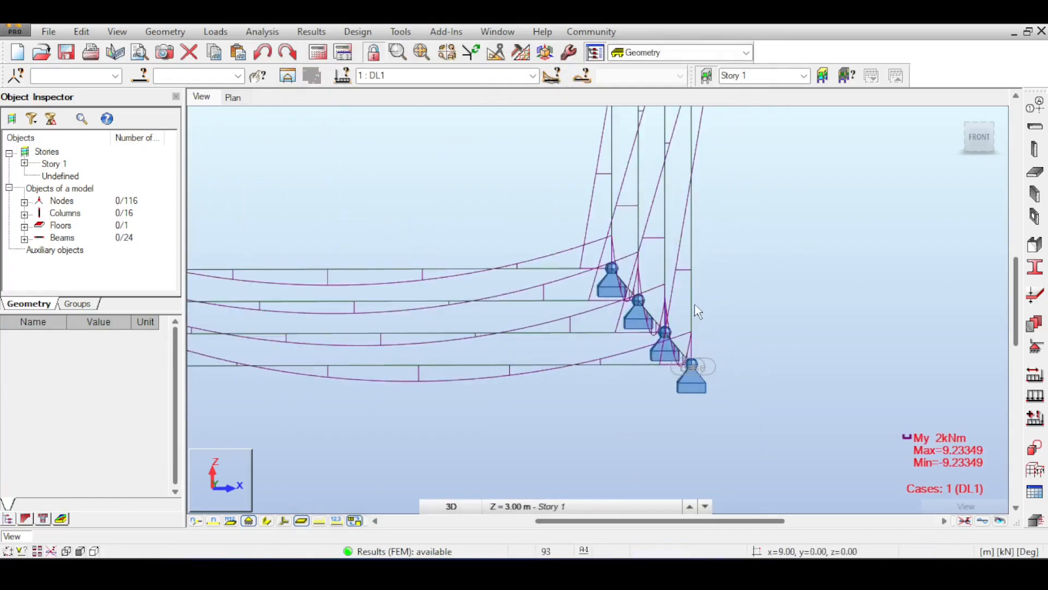
pyautogui.scroll(-2, 681, 288)
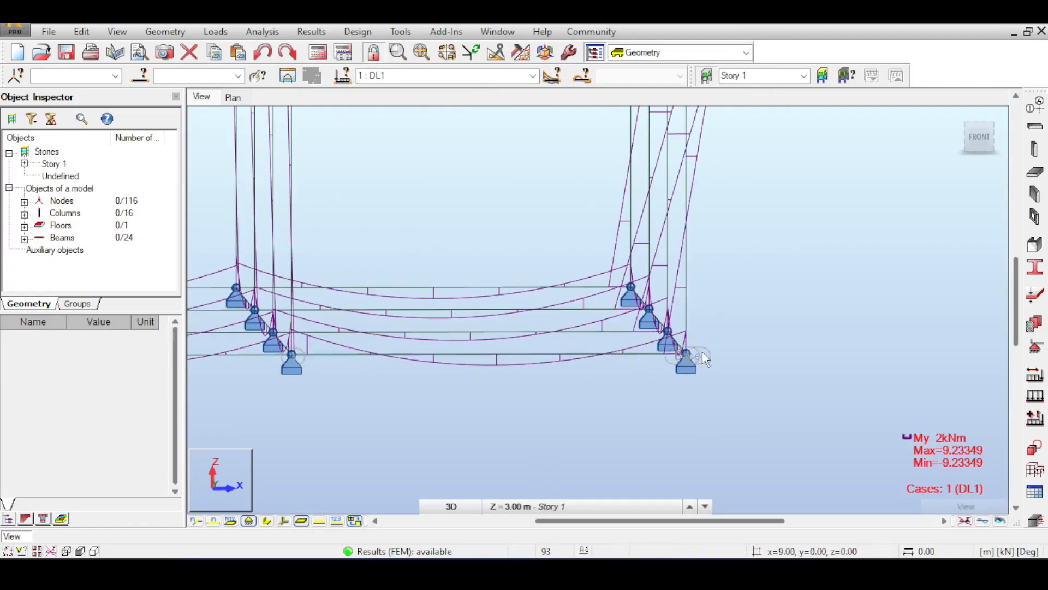
pyautogui.scroll(-4, 715, 342)
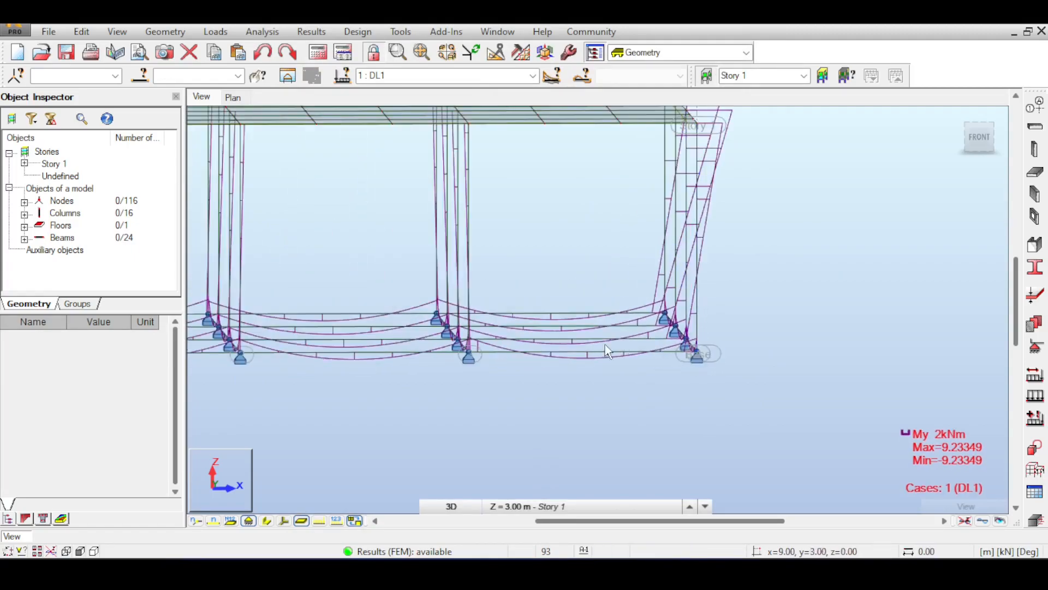
pyautogui.scroll(5, 717, 351)
pyautogui.scroll(4, 662, 341)
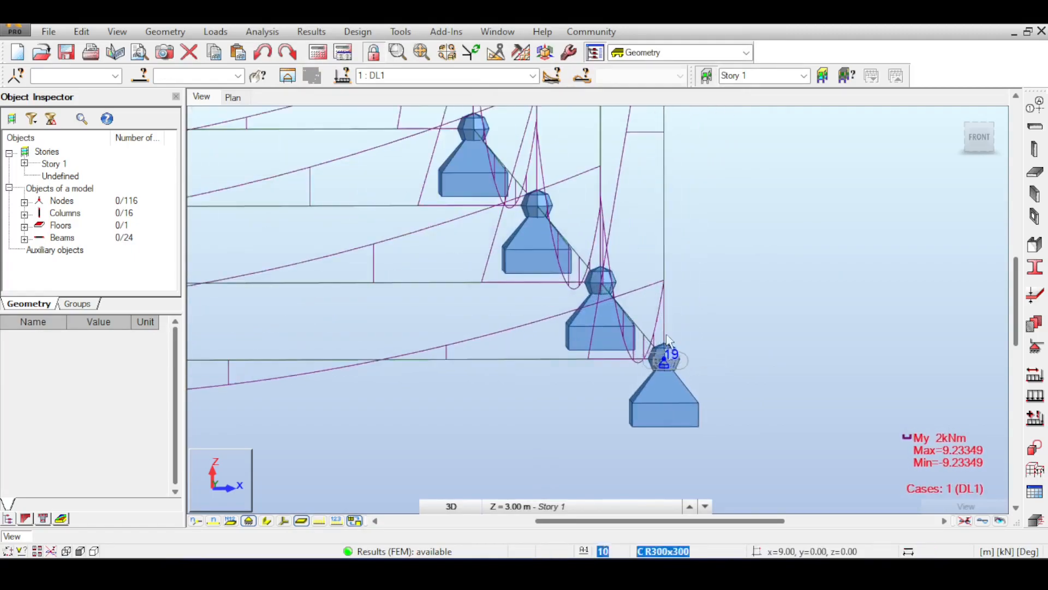
# Step: Examine the My diagrams of the base beams and columns across the whole pinned-support structure
pyautogui.scroll(-2, 598, 316)
pyautogui.scroll(-5, 516, 367)
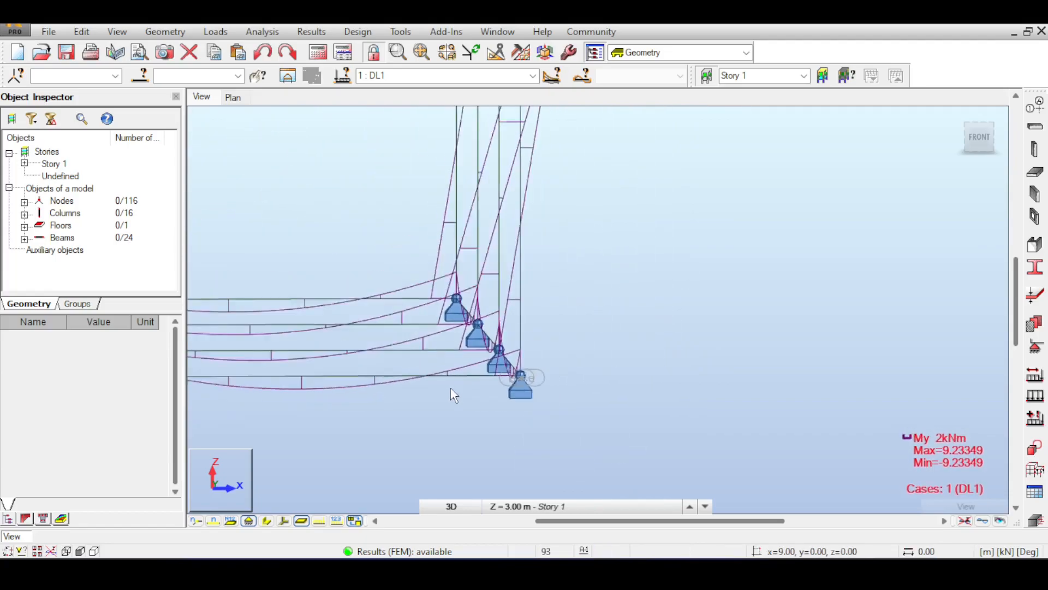
pyautogui.moveTo(377, 365); pyautogui.dragTo(727, 376, button='middle')
pyautogui.scroll(-2, 487, 375)
pyautogui.moveTo(541, 361); pyautogui.dragTo(327, 327, button='middle')
pyautogui.moveTo(526, 263); pyautogui.dragTo(672, 268, button='middle')
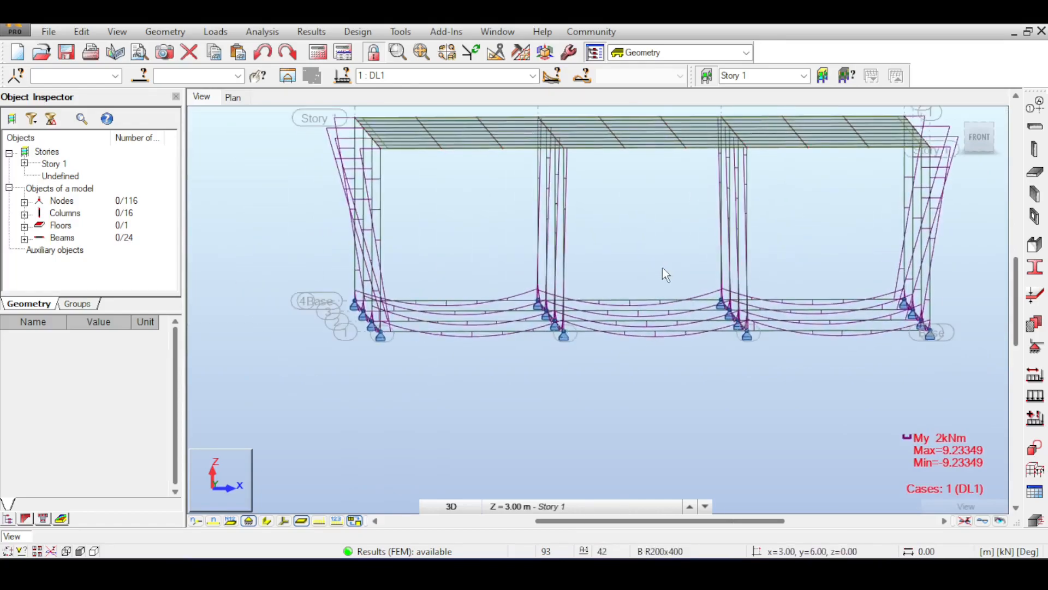
# Step: Delete the nodal supports from all base-level nodes, accept the change of the result status, and clear the beam selection
pyautogui.moveTo(304, 264); pyautogui.dragTo(470, 403)
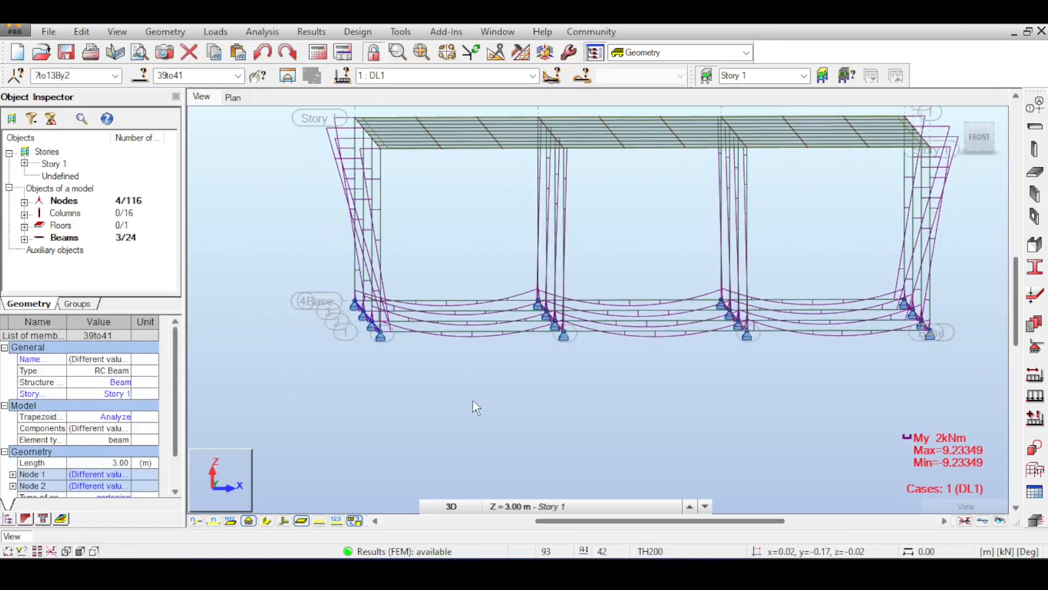
pyautogui.moveTo(289, 221); pyautogui.dragTo(985, 381)
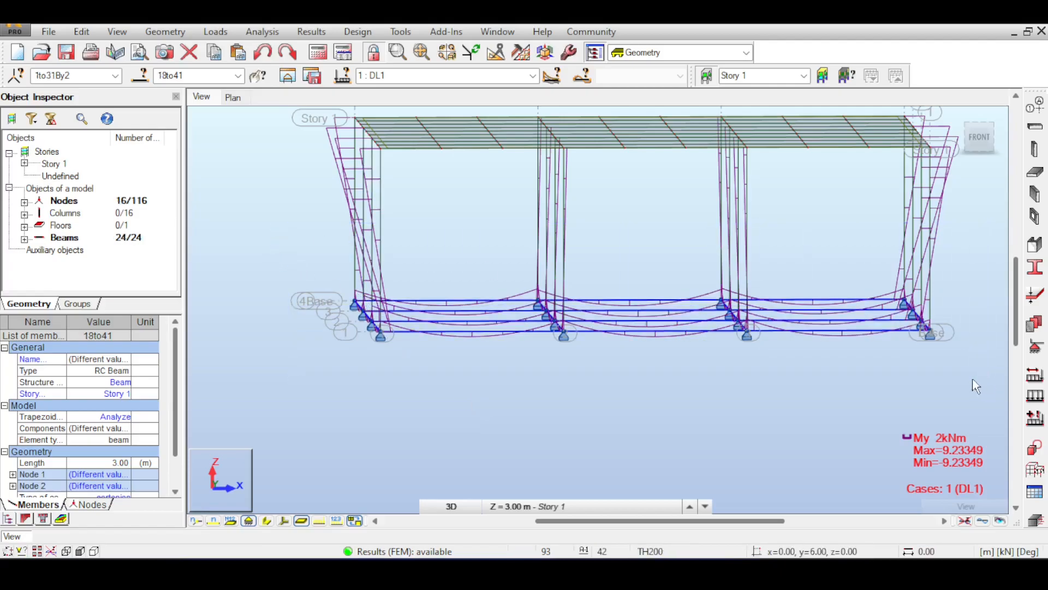
pyautogui.click(919, 363)
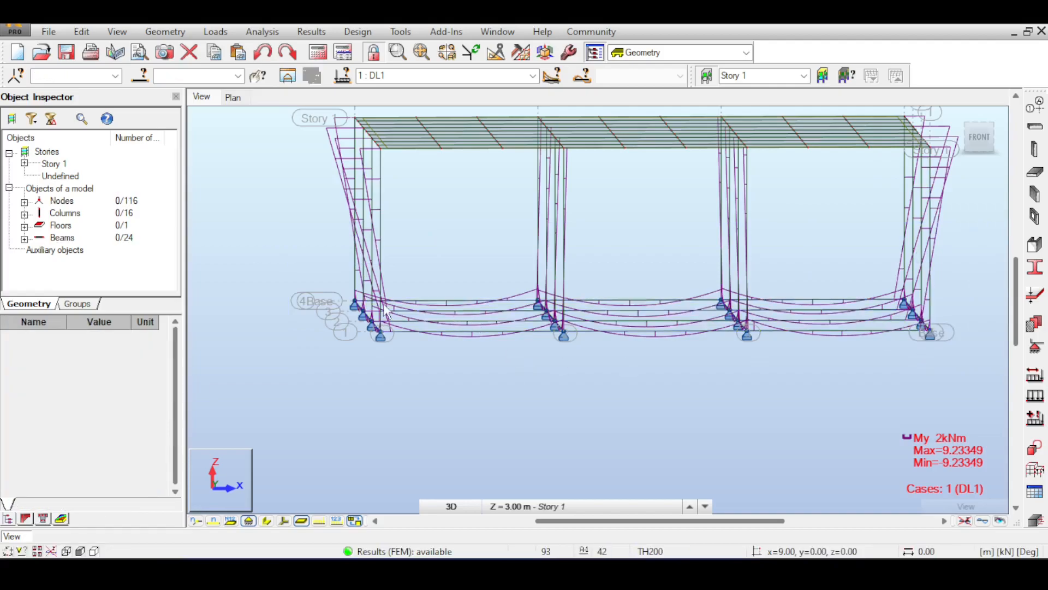
pyautogui.moveTo(277, 263); pyautogui.dragTo(994, 411)
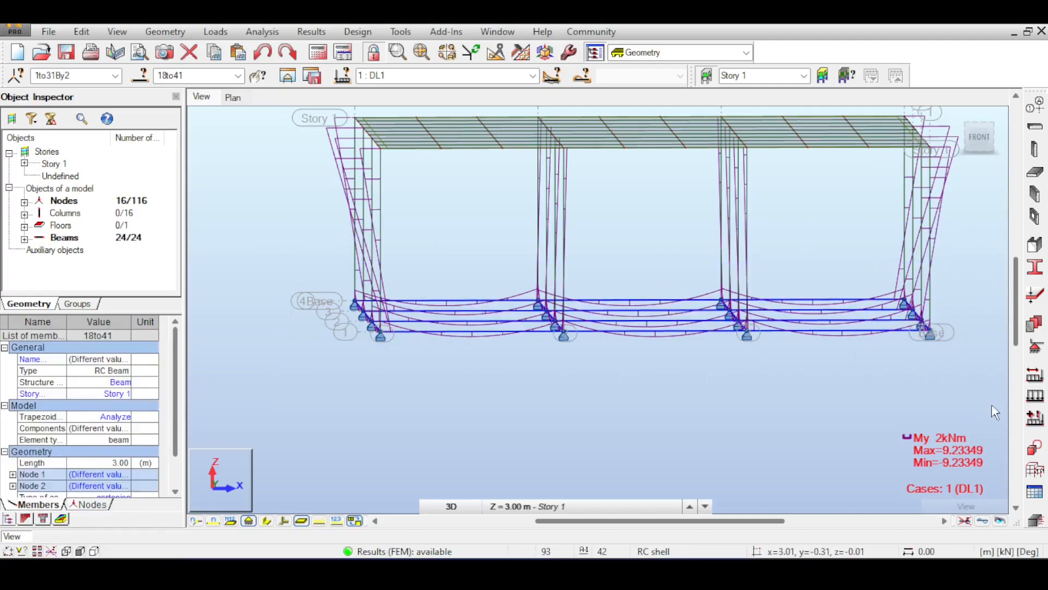
pyautogui.click(1037, 345)
pyautogui.click(609, 160)
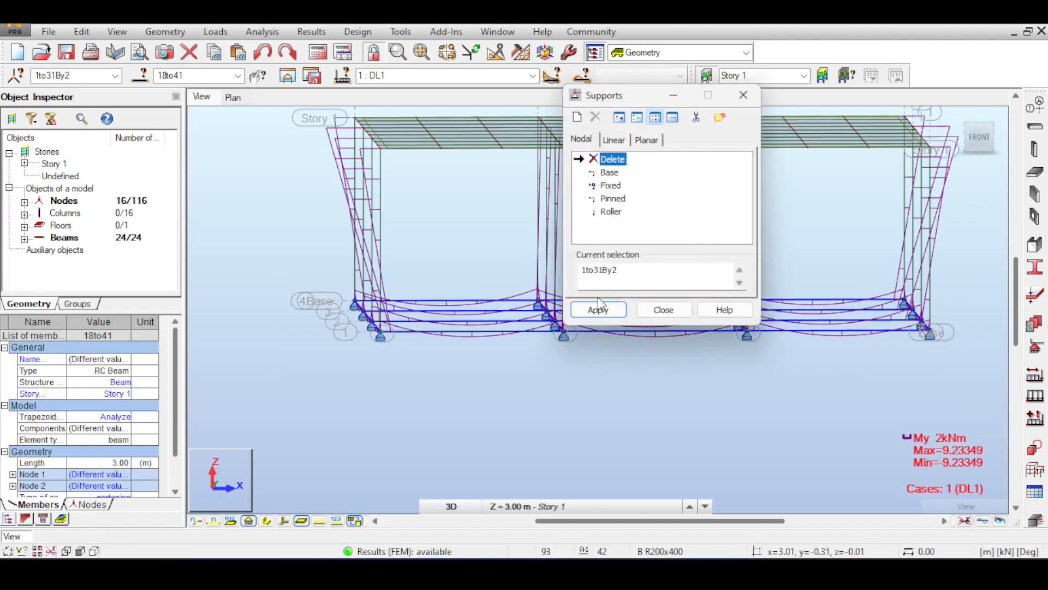
pyautogui.click(598, 309)
pyautogui.click(625, 322)
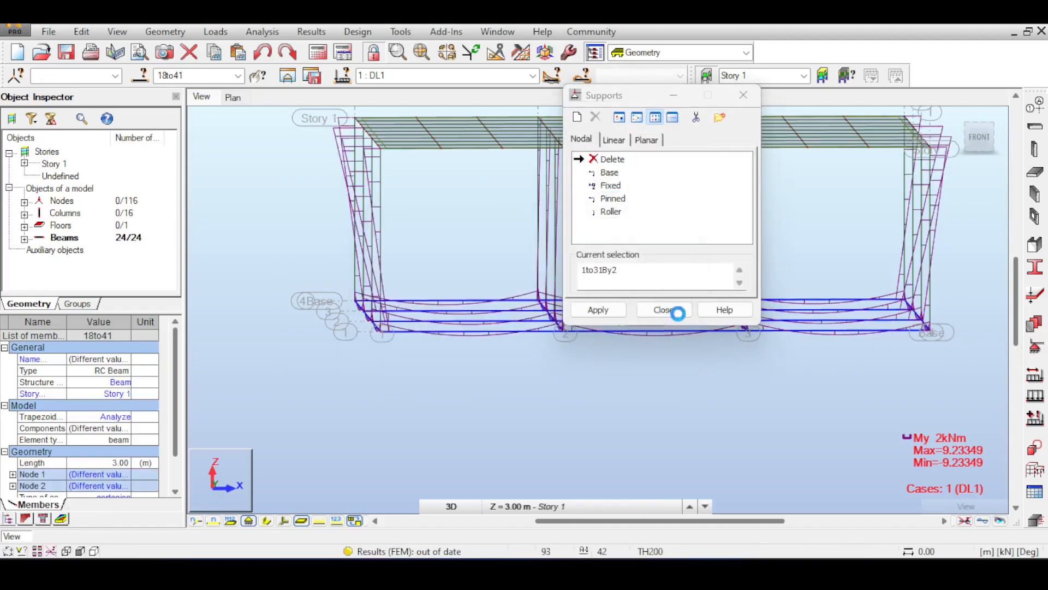
pyautogui.click(664, 310)
pyautogui.scroll(4, 616, 401)
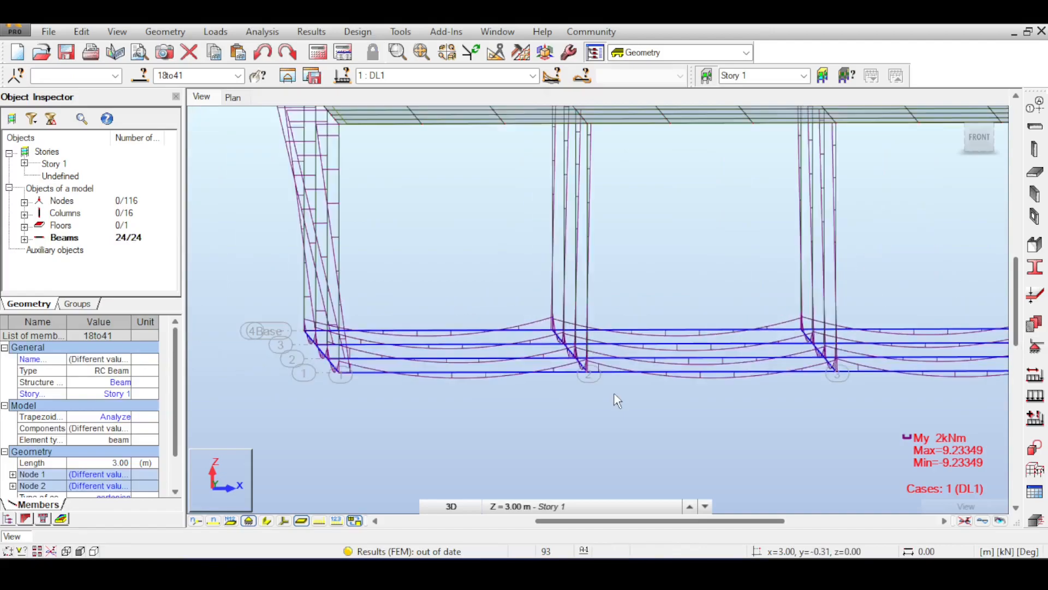
pyautogui.click(659, 409)
# Step: Examine the unsupported structure in perspective, focusing on the base beam grid and its joints with the columns
pyautogui.moveTo(977, 152); pyautogui.dragTo(992, 163)
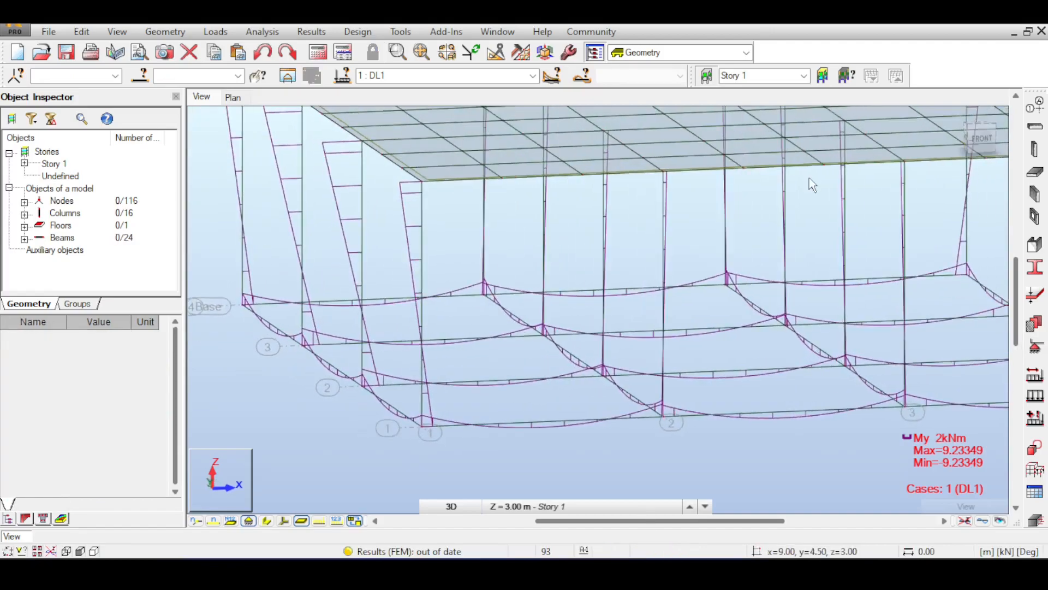
pyautogui.scroll(-4, 809, 178)
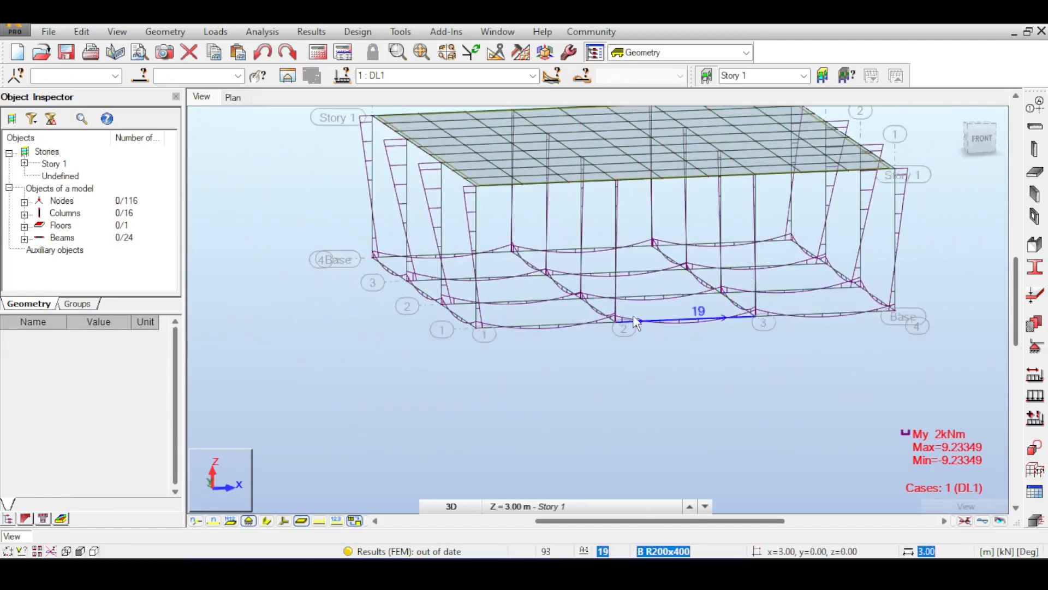
pyautogui.scroll(3, 546, 287)
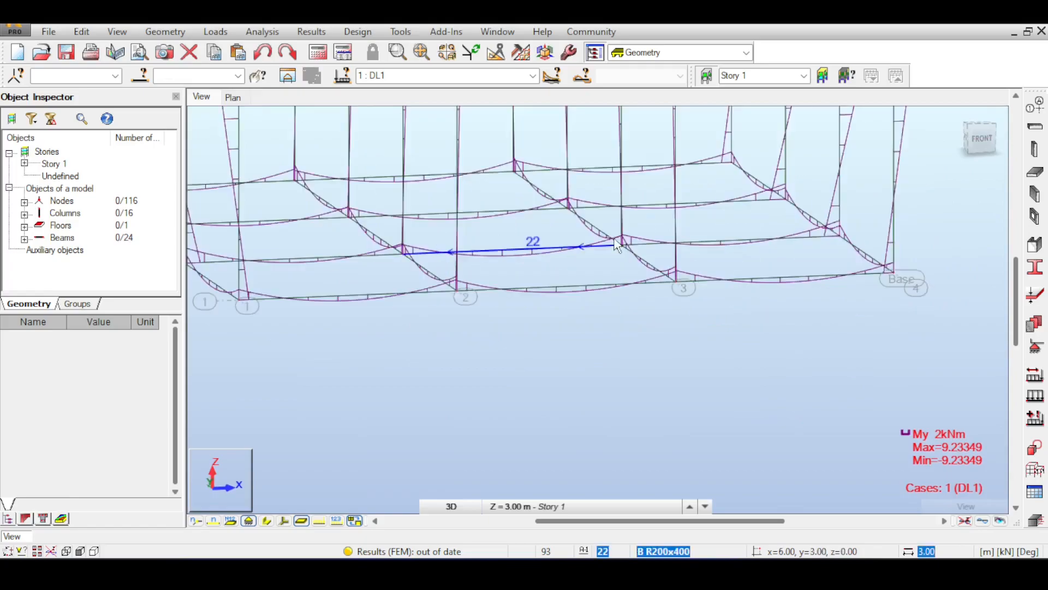
pyautogui.scroll(-1, 614, 240)
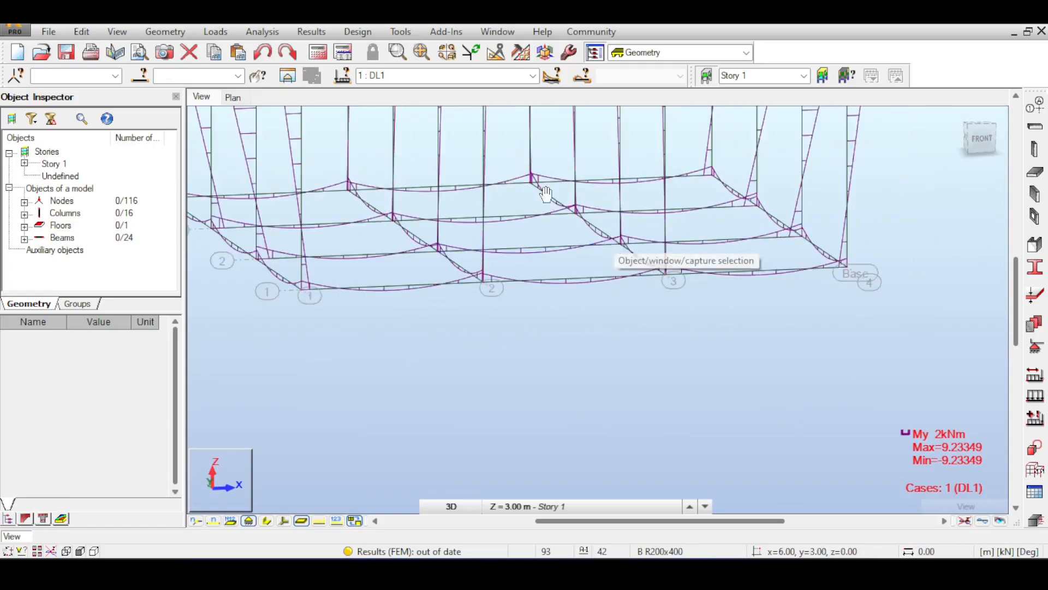
pyautogui.moveTo(546, 195); pyautogui.dragTo(627, 221, button='middle')
pyautogui.scroll(-2, 628, 227)
pyautogui.scroll(-1, 569, 277)
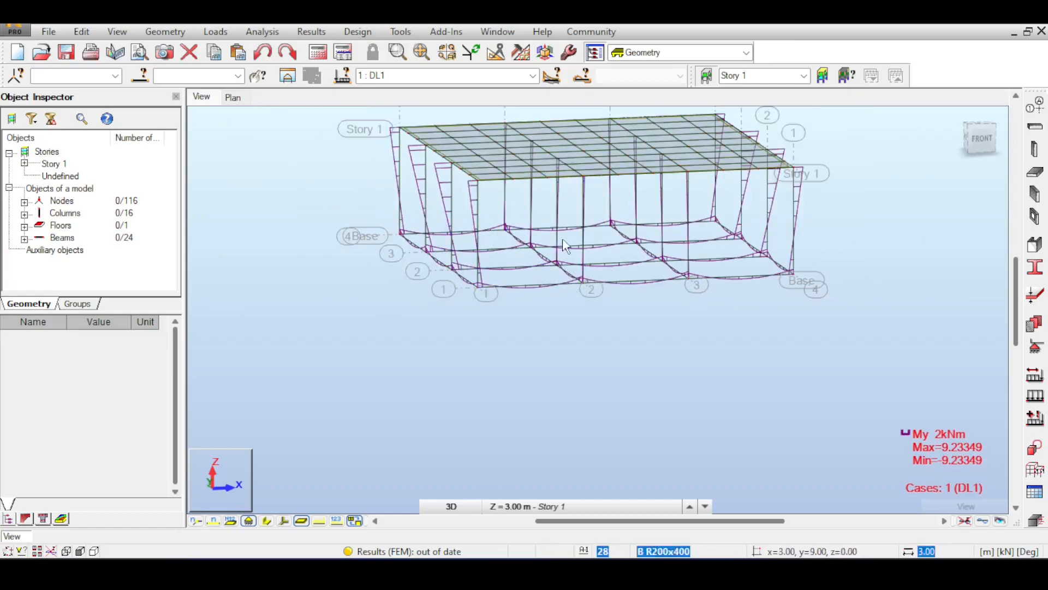
pyautogui.scroll(-1, 575, 242)
pyautogui.scroll(2, 664, 229)
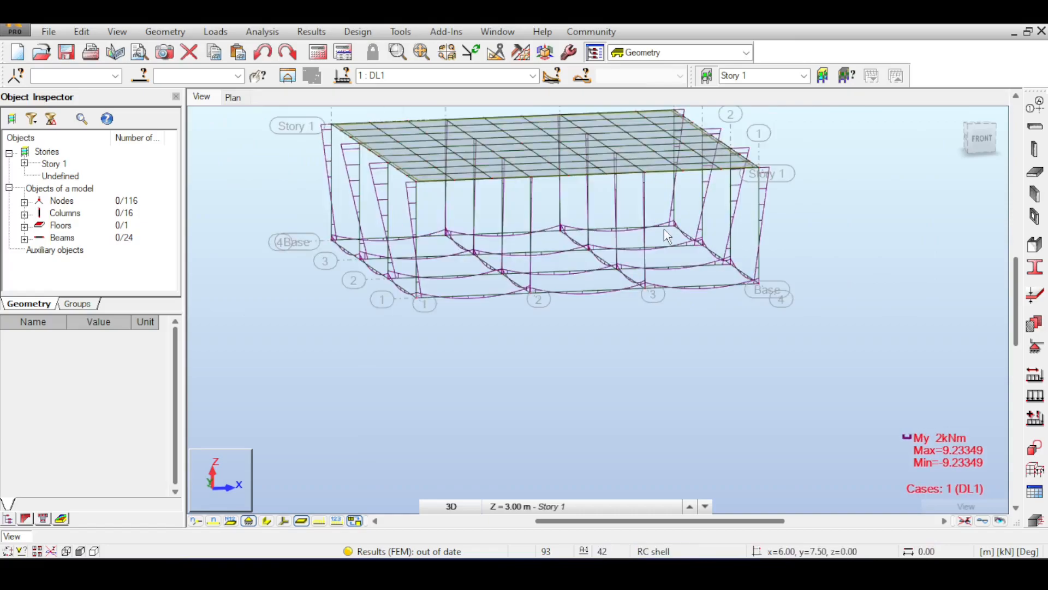
pyautogui.scroll(1, 664, 228)
# Step: Display the member section shapes and examine the joints between the base beams and columns near axes 3 and 4
pyautogui.click(266, 520)
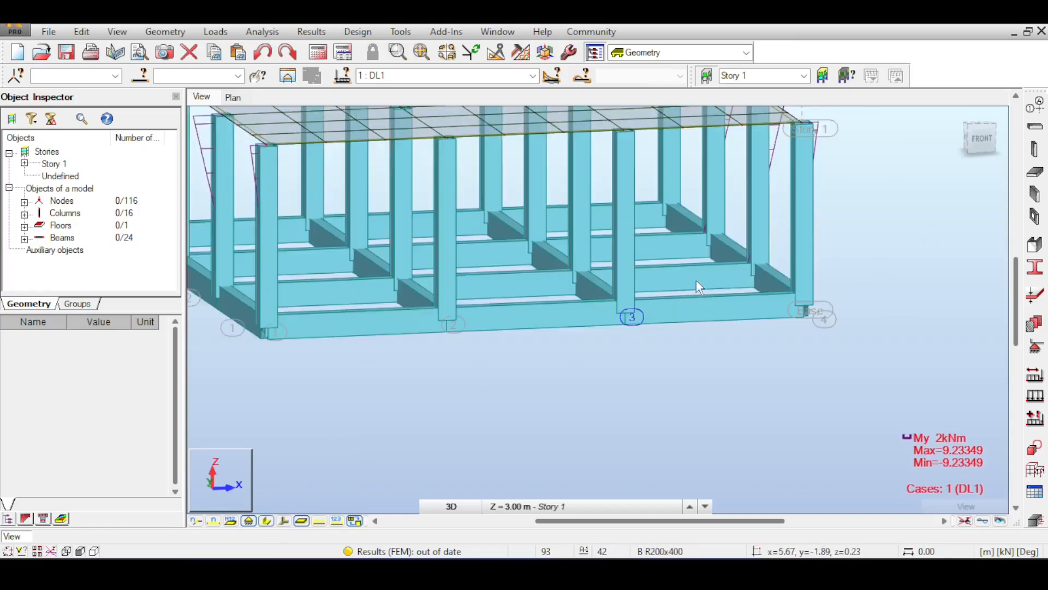
pyautogui.scroll(2, 696, 280)
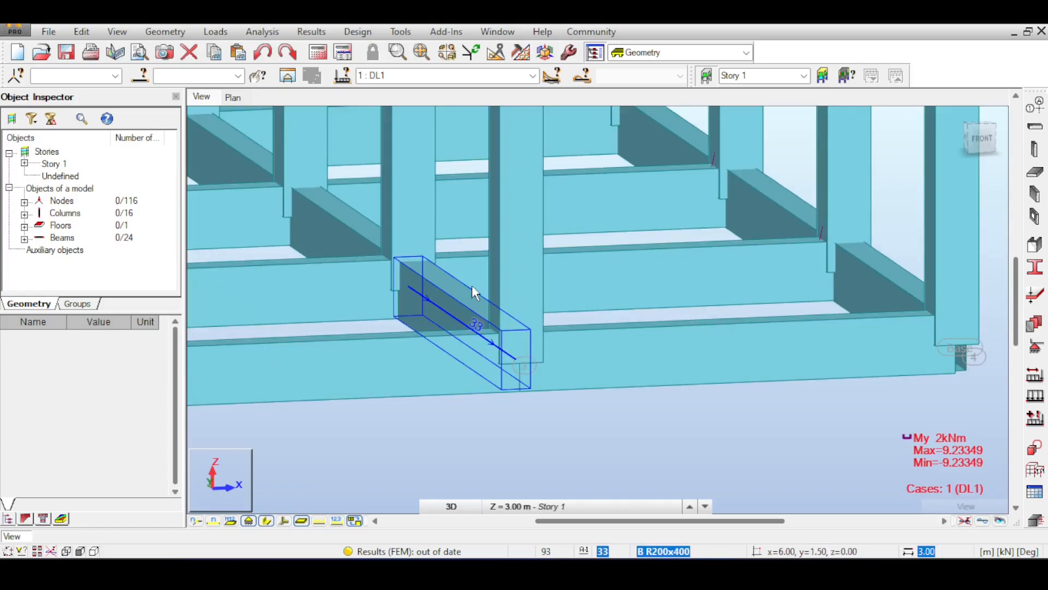
pyautogui.moveTo(741, 262); pyautogui.dragTo(805, 290, button='middle')
pyautogui.scroll(1, 860, 322)
pyautogui.moveTo(862, 322); pyautogui.dragTo(682, 319, button='middle')
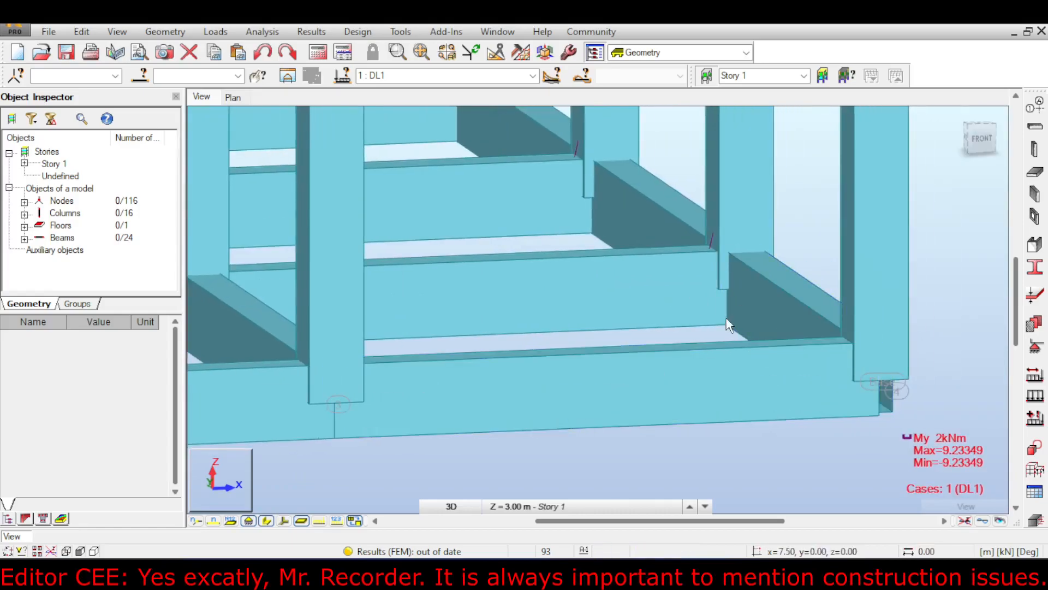
pyautogui.moveTo(743, 334); pyautogui.dragTo(735, 316, button='middle')
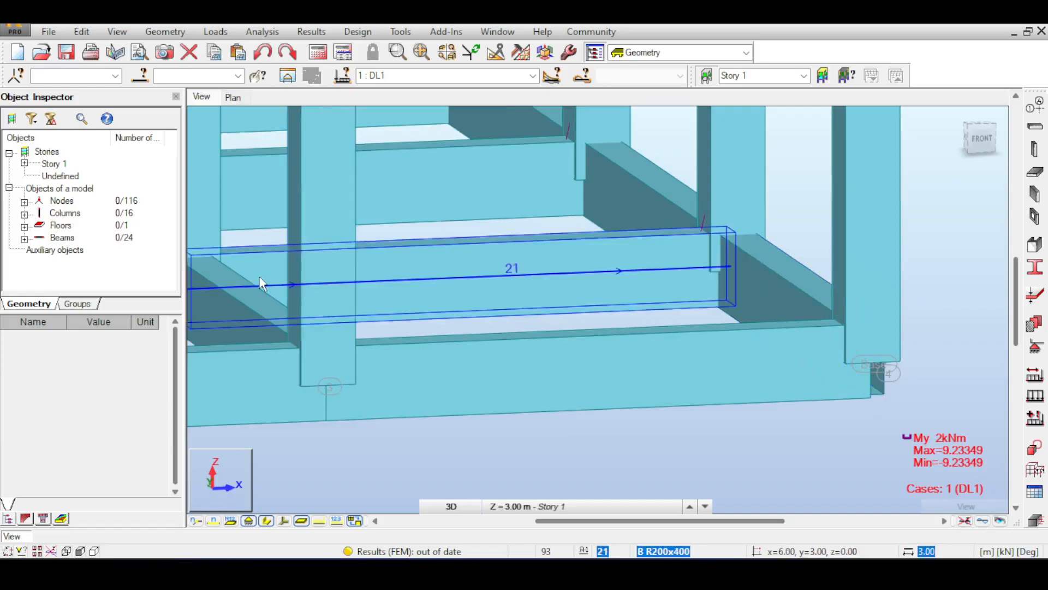
pyautogui.moveTo(262, 280); pyautogui.dragTo(369, 297, button='middle')
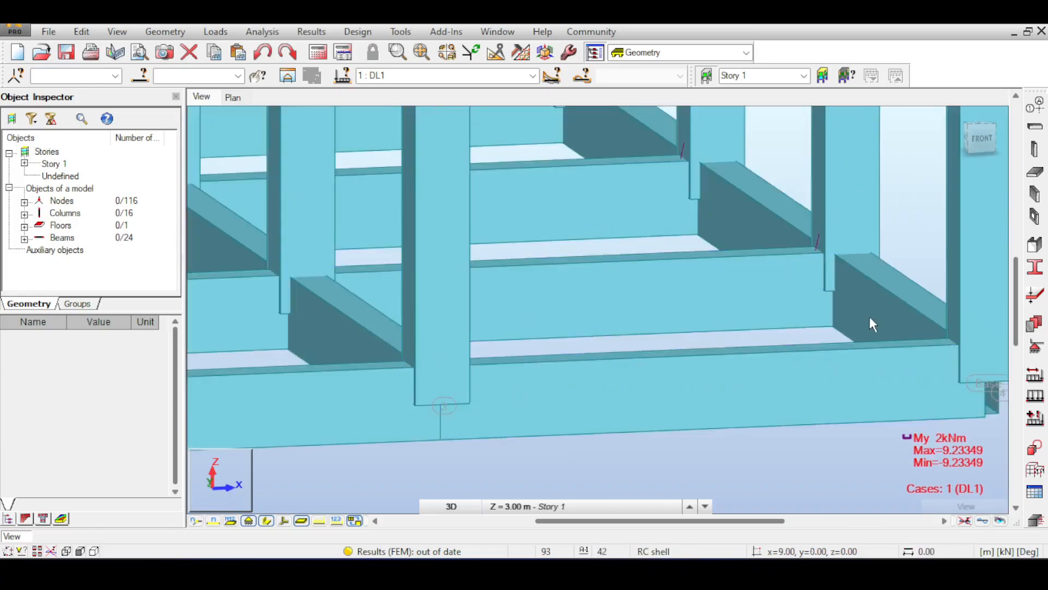
# Step: Examine how the interior columns meet the crossing base beams around axes 2 and 3, and review the whole structure
pyautogui.scroll(-2, 869, 316)
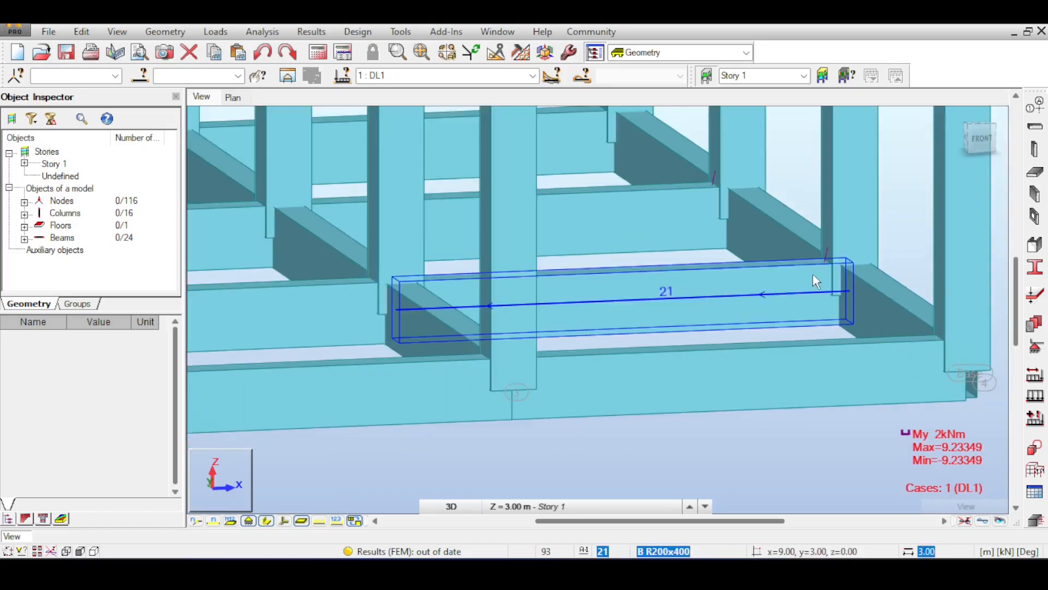
pyautogui.scroll(-1, 814, 273)
pyautogui.scroll(-2, 816, 280)
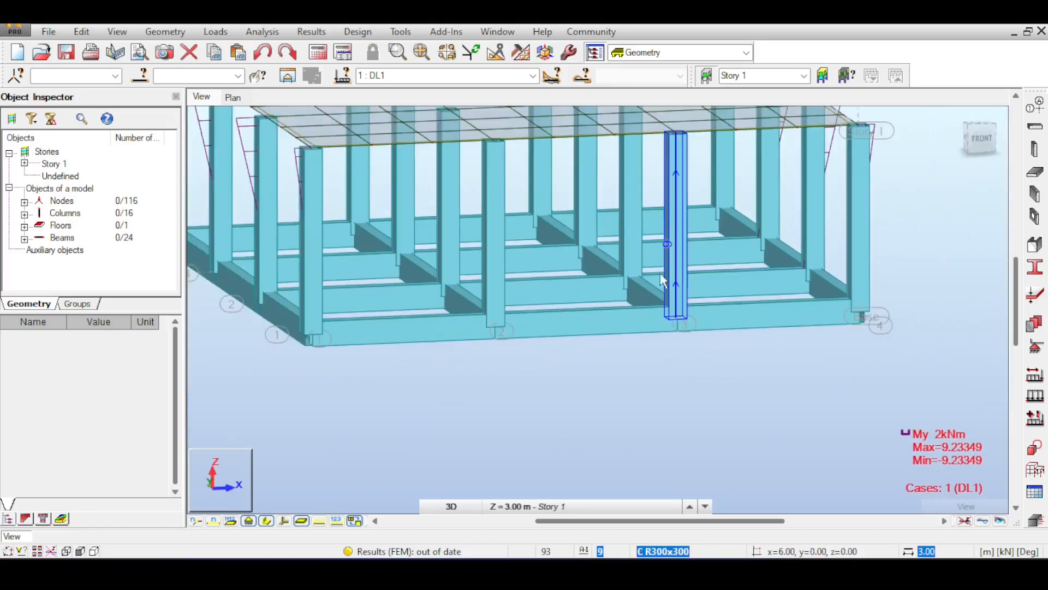
pyautogui.scroll(3, 582, 294)
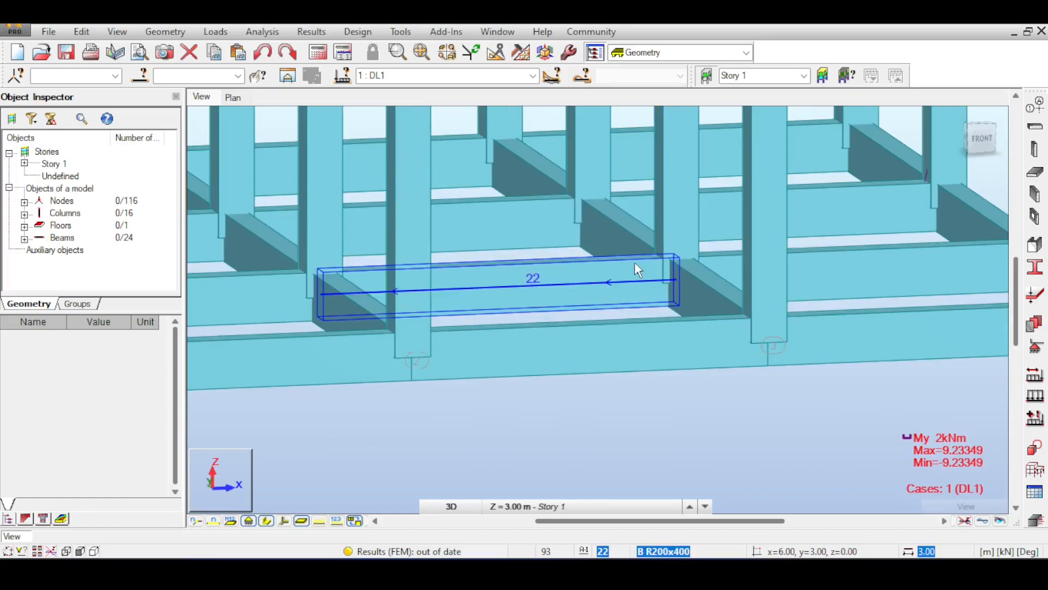
pyautogui.scroll(3, 644, 273)
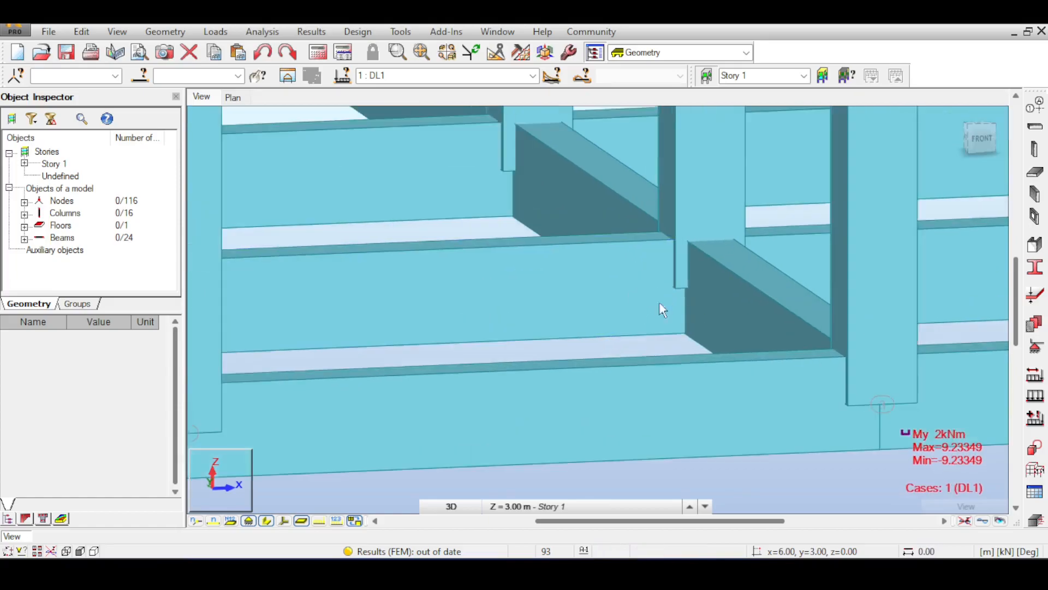
pyautogui.scroll(2, 662, 310)
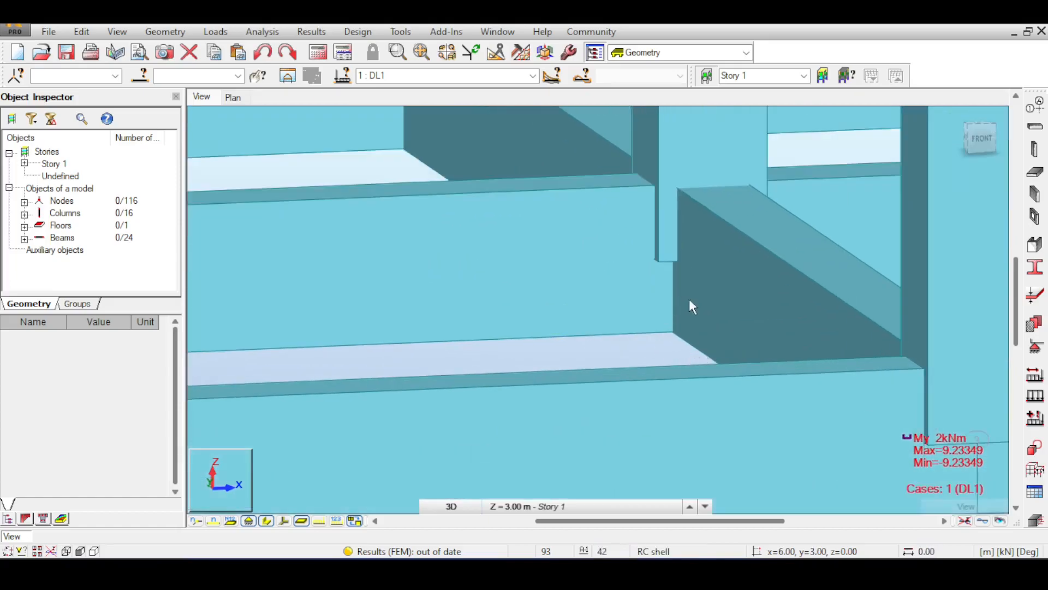
pyautogui.scroll(-2, 683, 290)
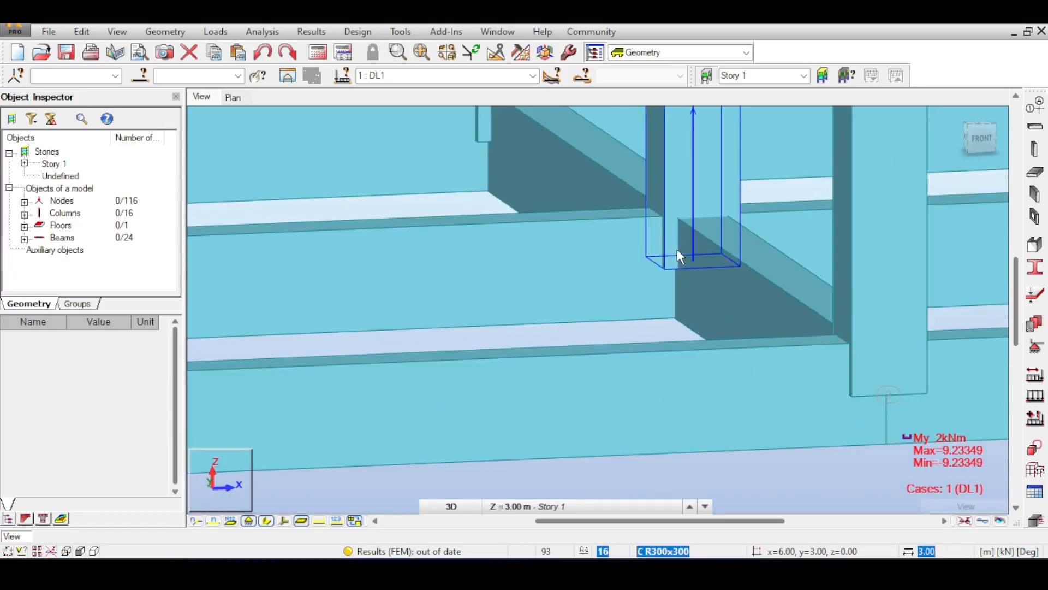
pyautogui.scroll(-5, 686, 247)
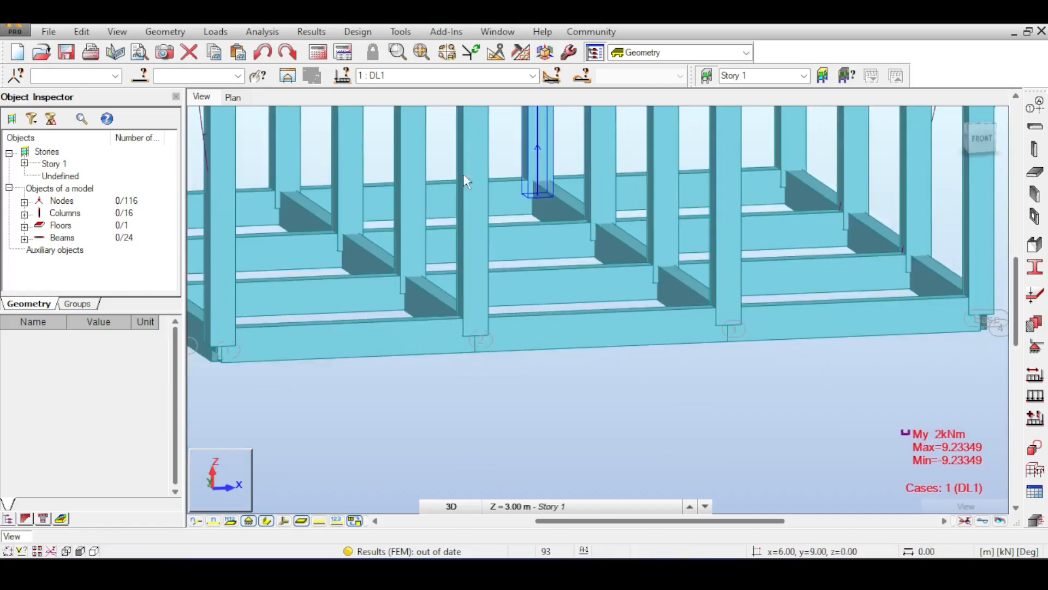
pyautogui.moveTo(708, 267); pyautogui.dragTo(710, 284, button='middle')
pyautogui.scroll(-3, 709, 283)
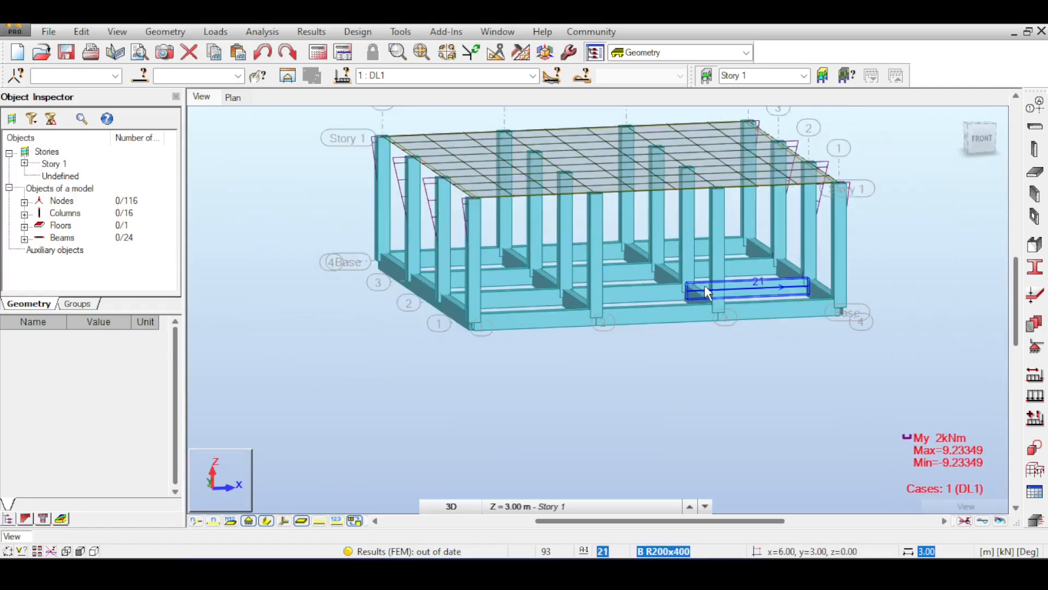
pyautogui.scroll(2, 705, 284)
pyautogui.scroll(-2, 666, 278)
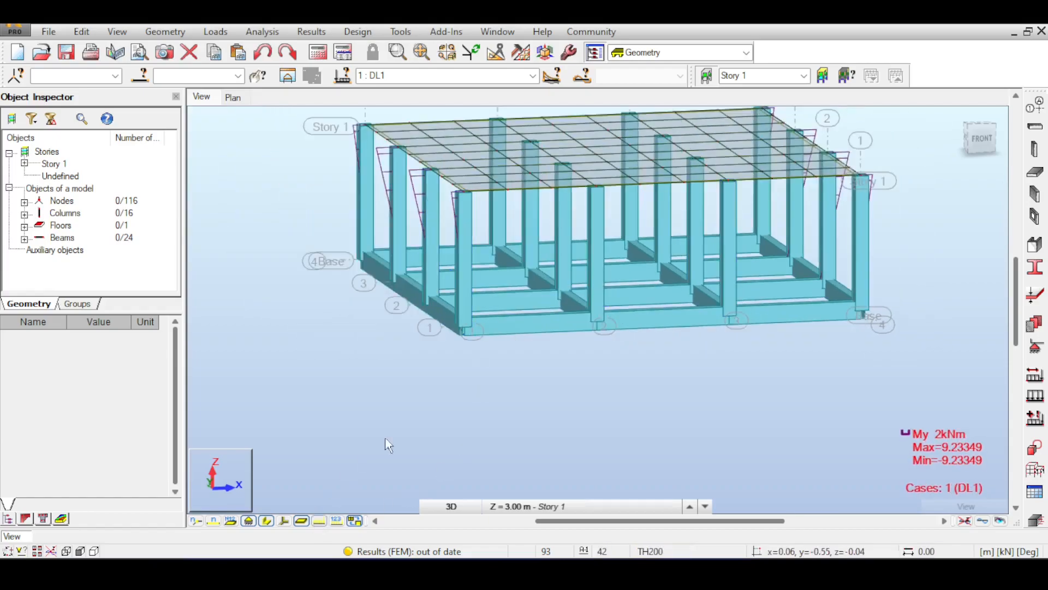
# Step: Define a rigid nodal support labelled Stab with the UX and UY directions fixed, and add it to the support list
pyautogui.click(1036, 346)
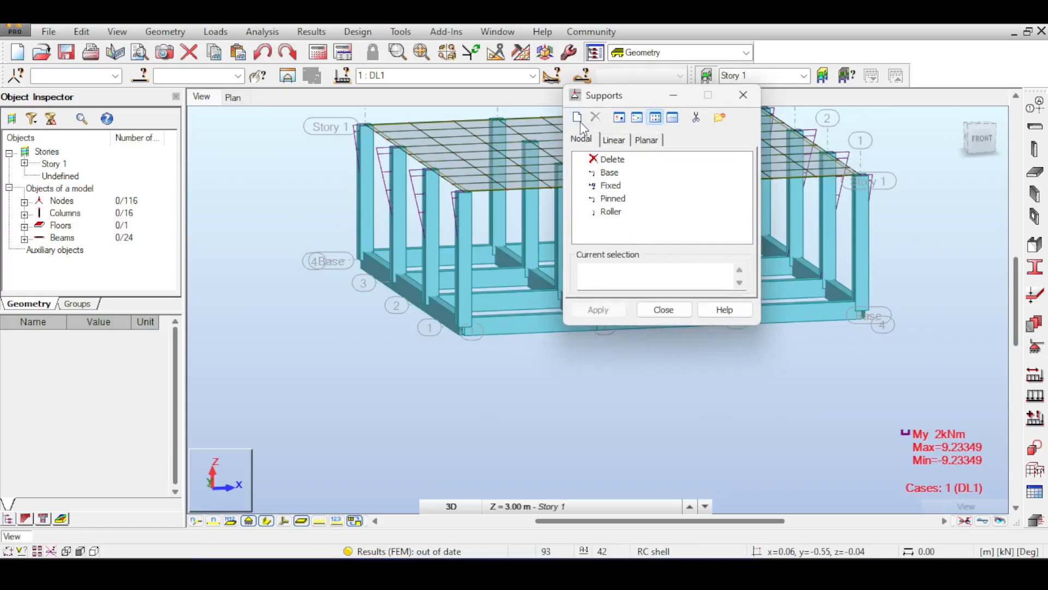
pyautogui.click(577, 118)
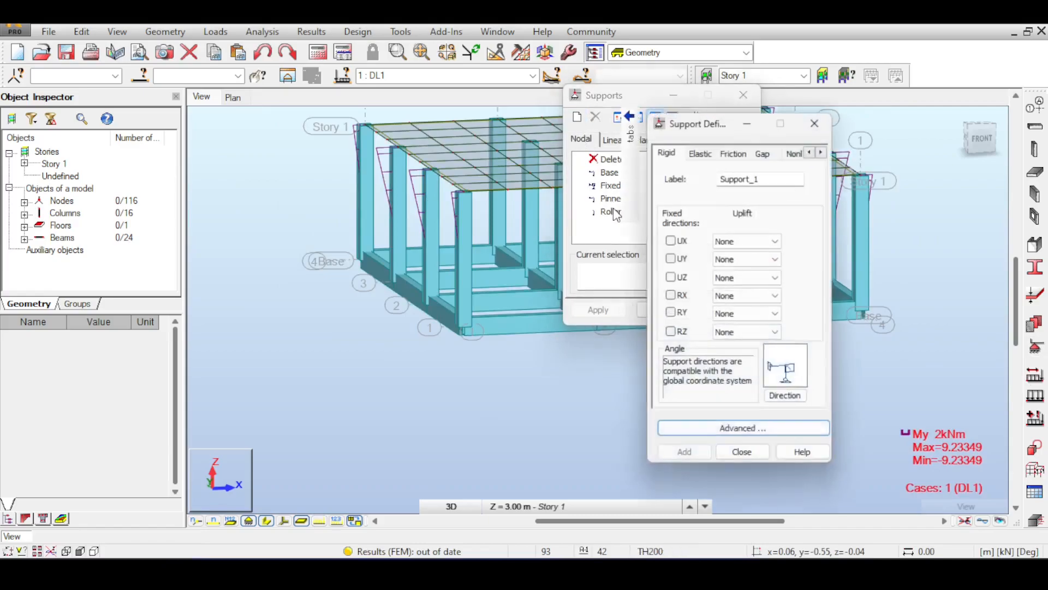
pyautogui.doubleClick(758, 176)
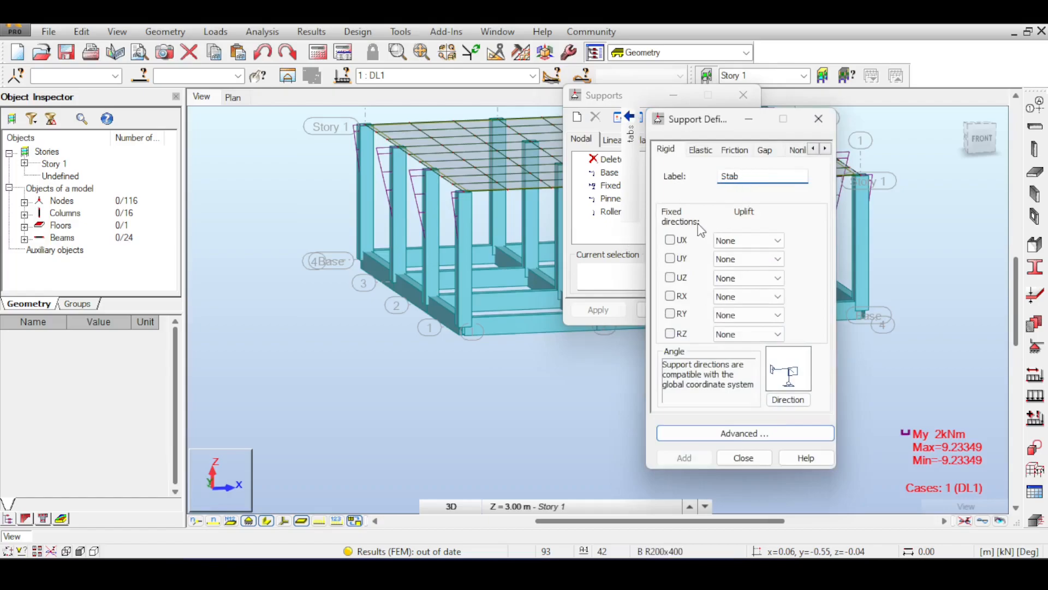
pyautogui.click(670, 241)
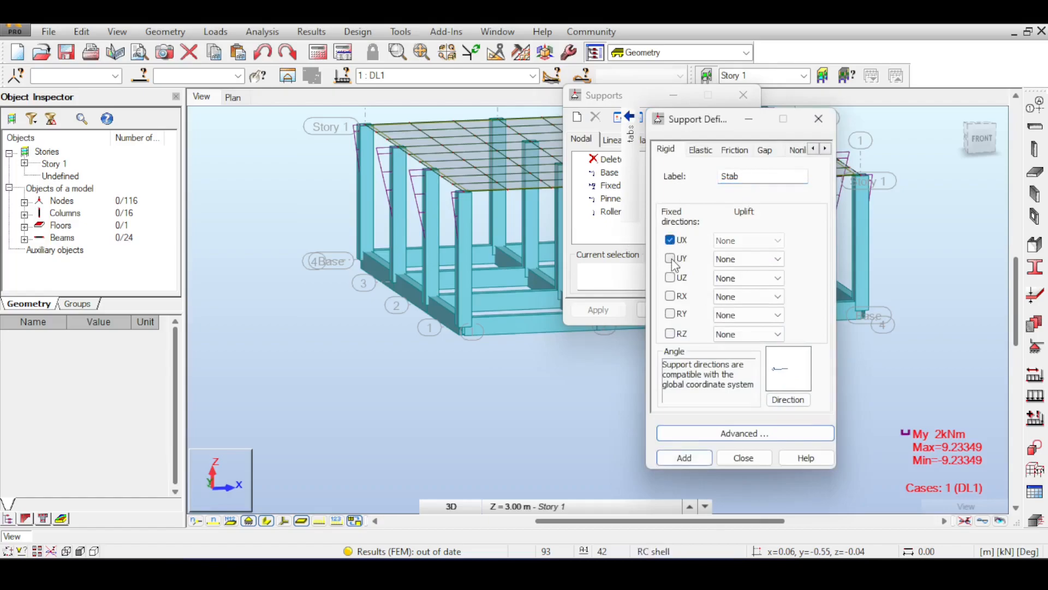
pyautogui.click(671, 258)
pyautogui.click(683, 460)
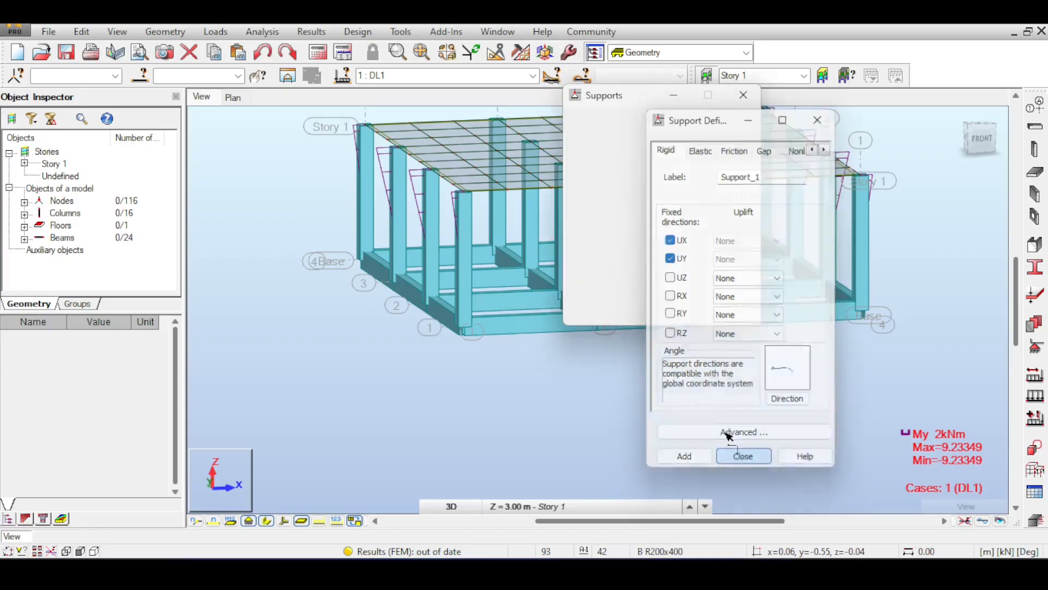
pyautogui.click(742, 457)
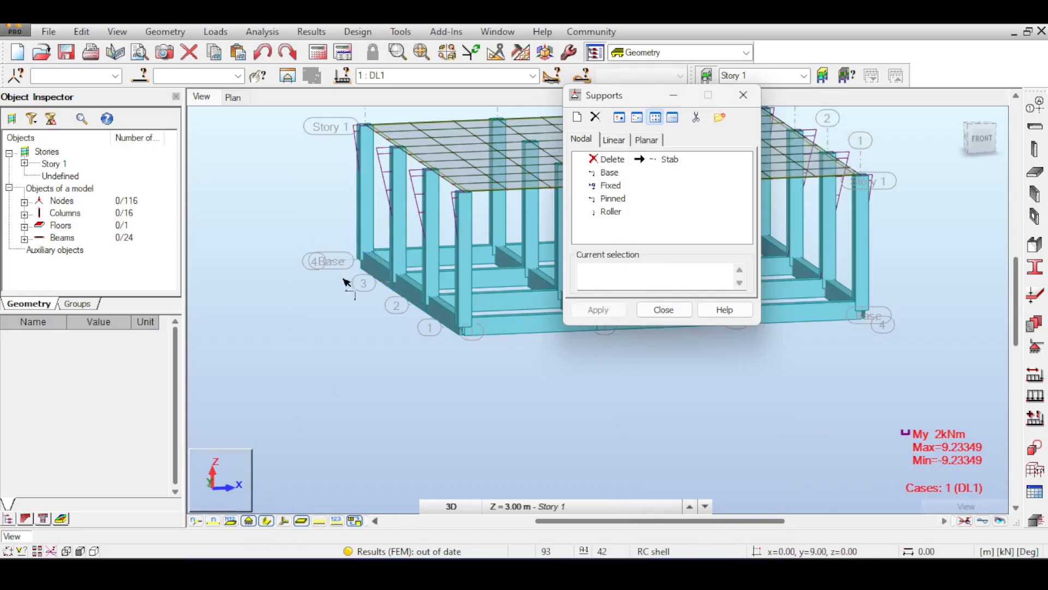
# Step: Apply the Stab nodal support to the base corner node by axis 4 and close the support definition
pyautogui.moveTo(331, 226); pyautogui.dragTo(381, 276)
pyautogui.click(607, 315)
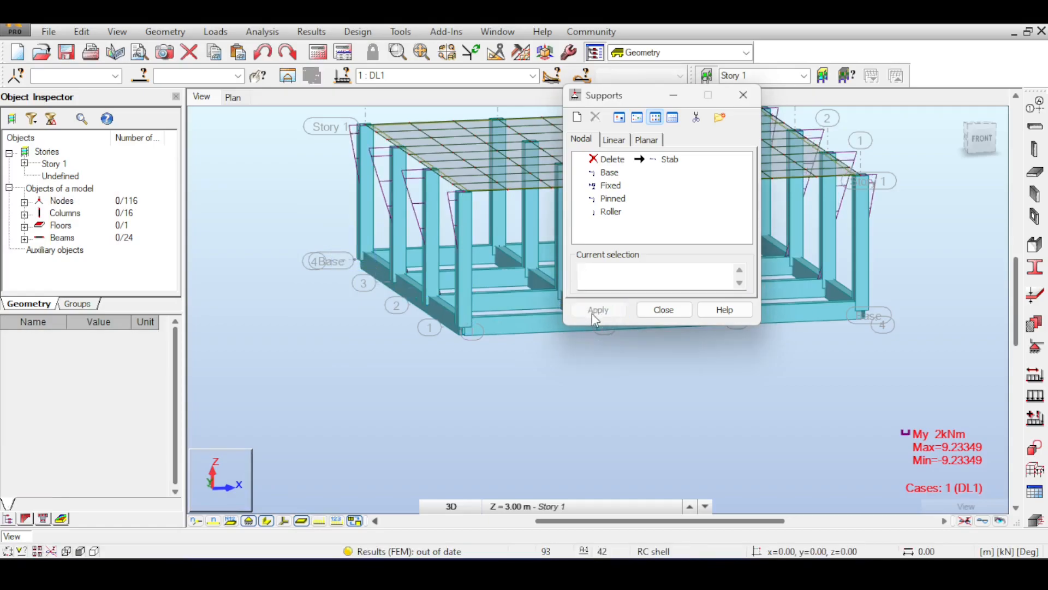
pyautogui.moveTo(450, 334); pyautogui.dragTo(407, 317, button='middle')
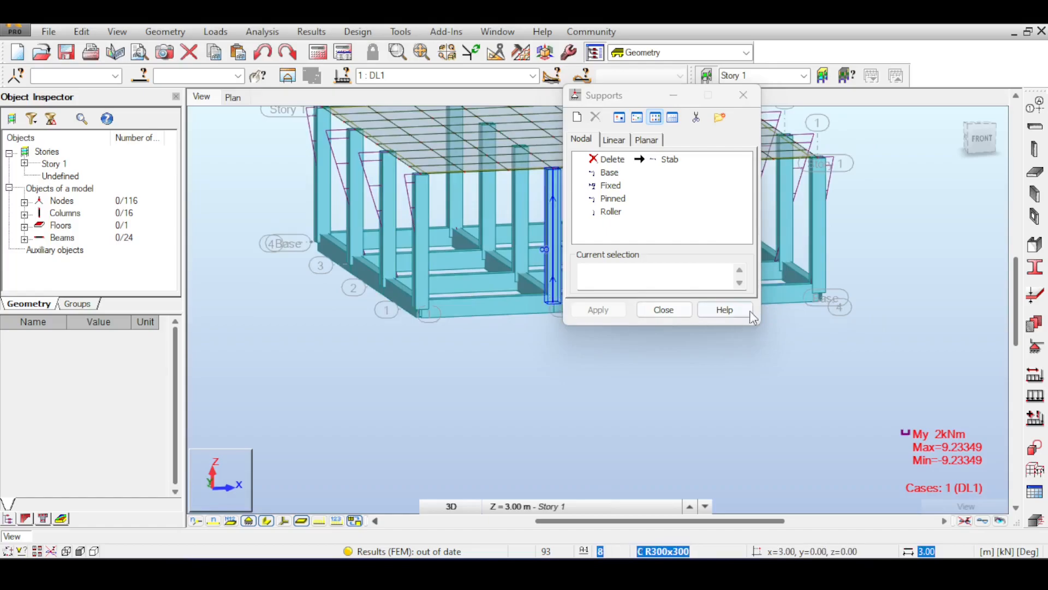
pyautogui.moveTo(480, 309); pyautogui.dragTo(398, 413, button='middle')
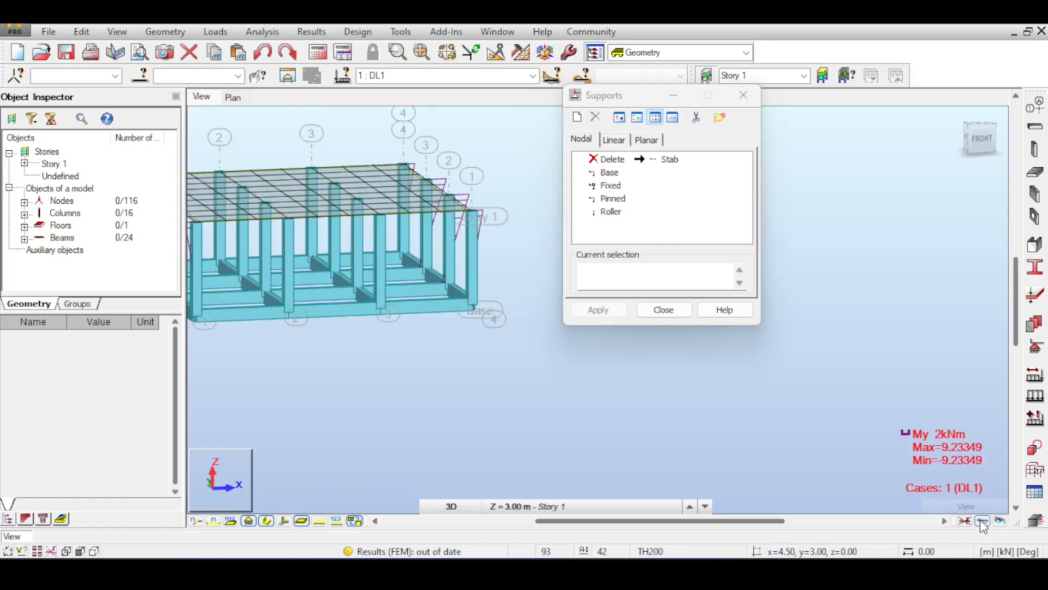
pyautogui.scroll(-6, 351, 364)
pyautogui.moveTo(351, 364); pyautogui.dragTo(449, 363, button='middle')
pyautogui.scroll(5, 361, 302)
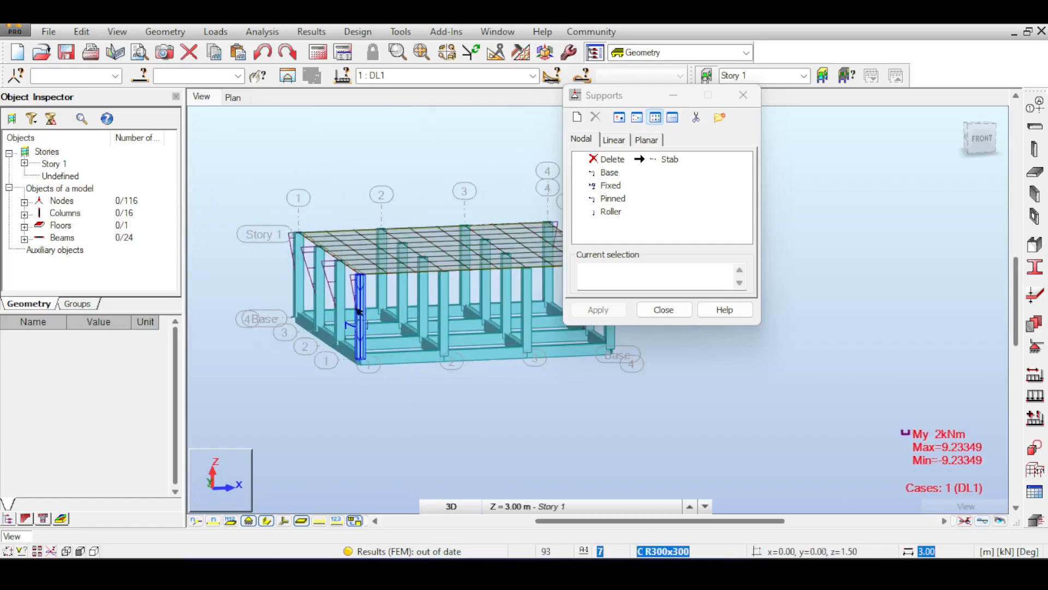
pyautogui.click(743, 95)
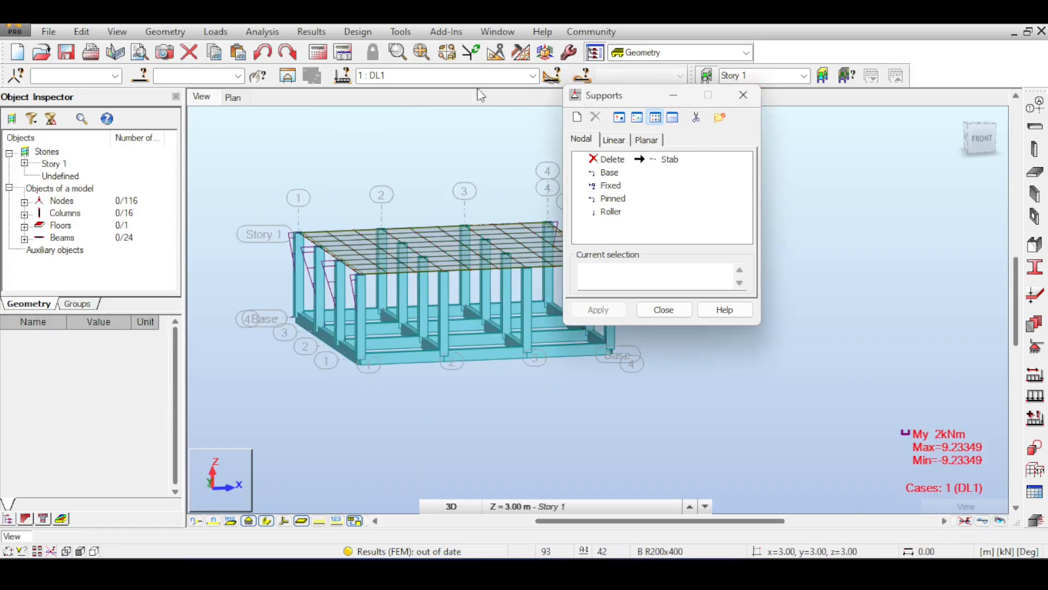
# Step: Run the structural analysis and examine the My moment diagrams under DL1 from the front and left sides
pyautogui.click(318, 55)
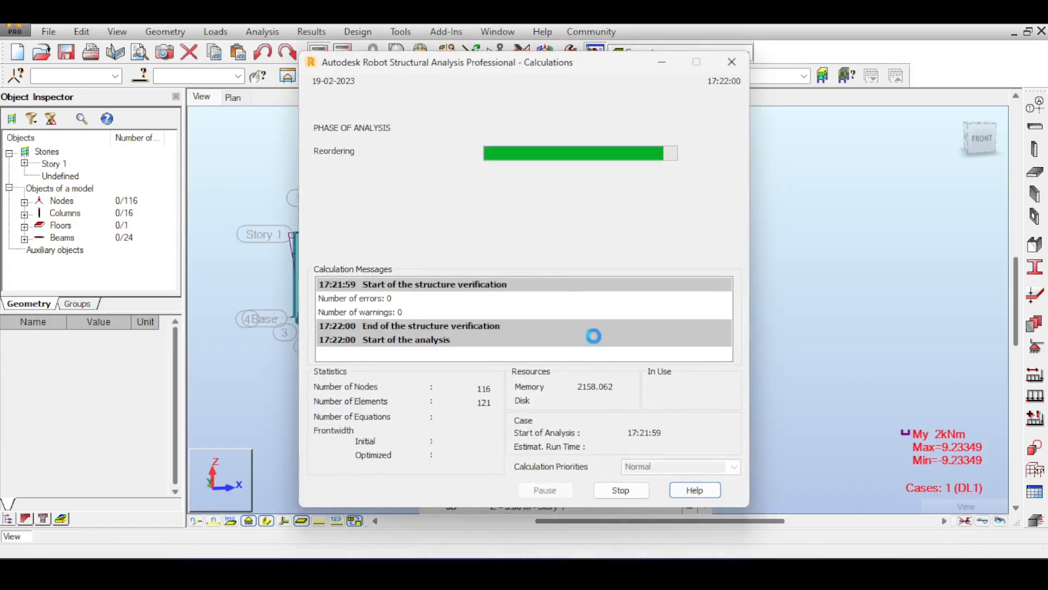
pyautogui.moveTo(518, 296); pyautogui.dragTo(547, 271, button='middle')
pyautogui.scroll(5, 680, 220)
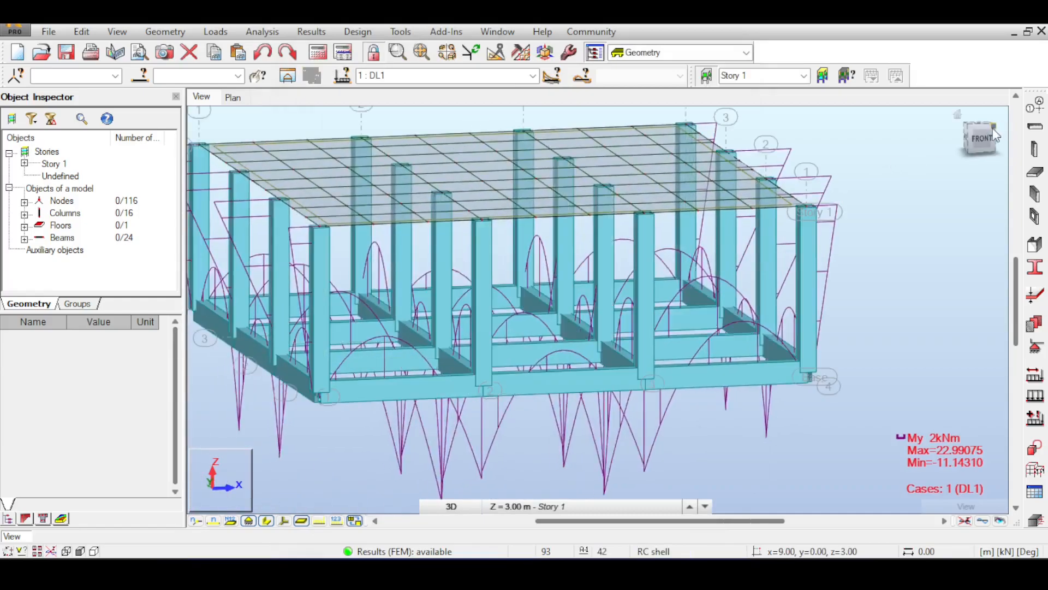
pyautogui.keyDown('shift'); pyautogui.moveTo(681, 221); pyautogui.dragTo(667, 190, button='middle'); pyautogui.keyUp('shift')
pyautogui.click(987, 134)
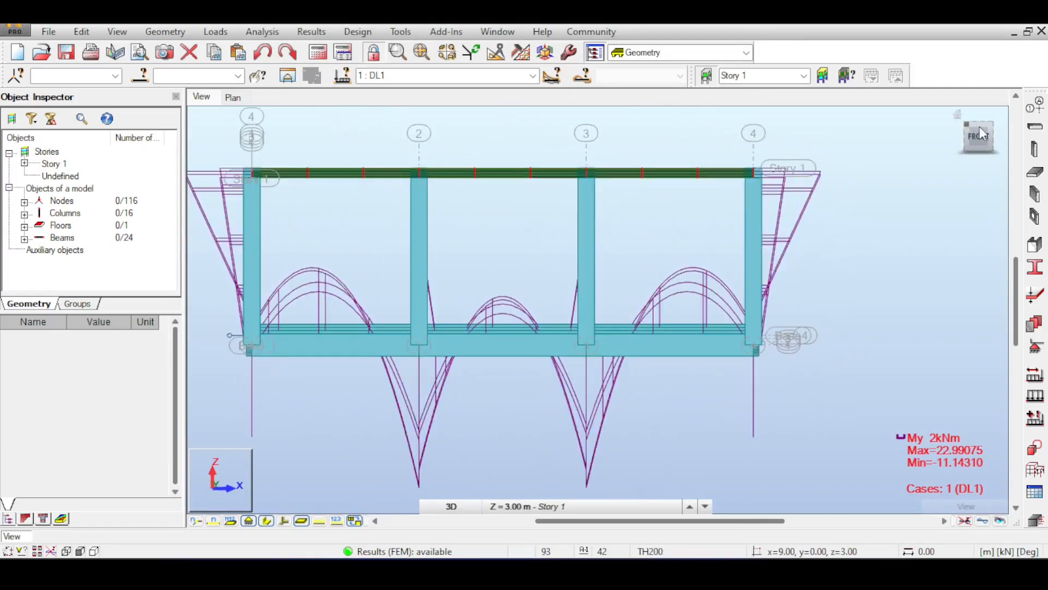
pyautogui.click(994, 159)
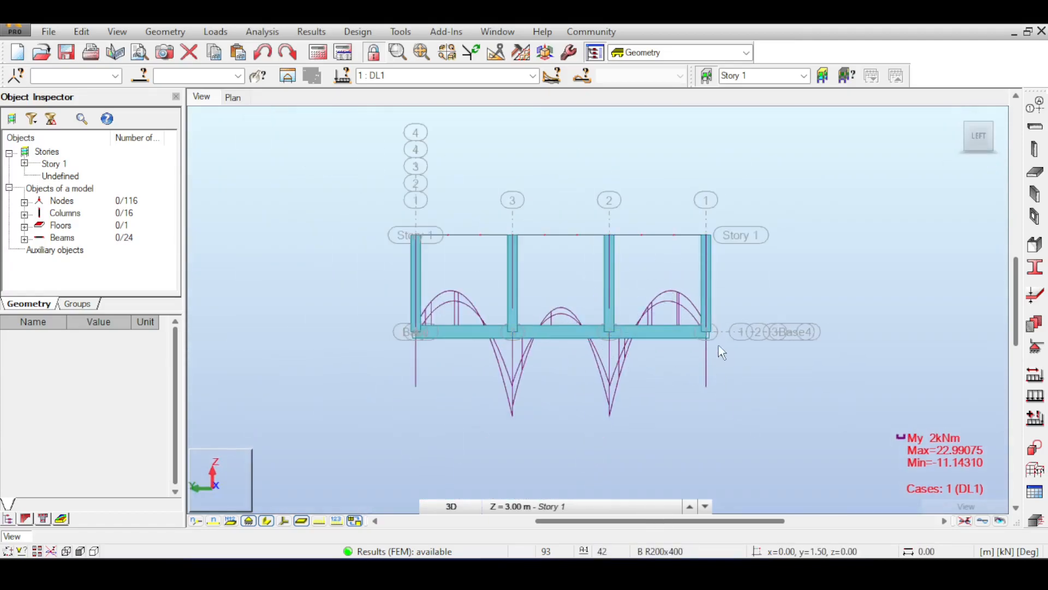
# Step: Select the outer row of base beams on axis 1 and replace the My diagrams with Kz elastic ground reactions
pyautogui.rightClick(299, 257)
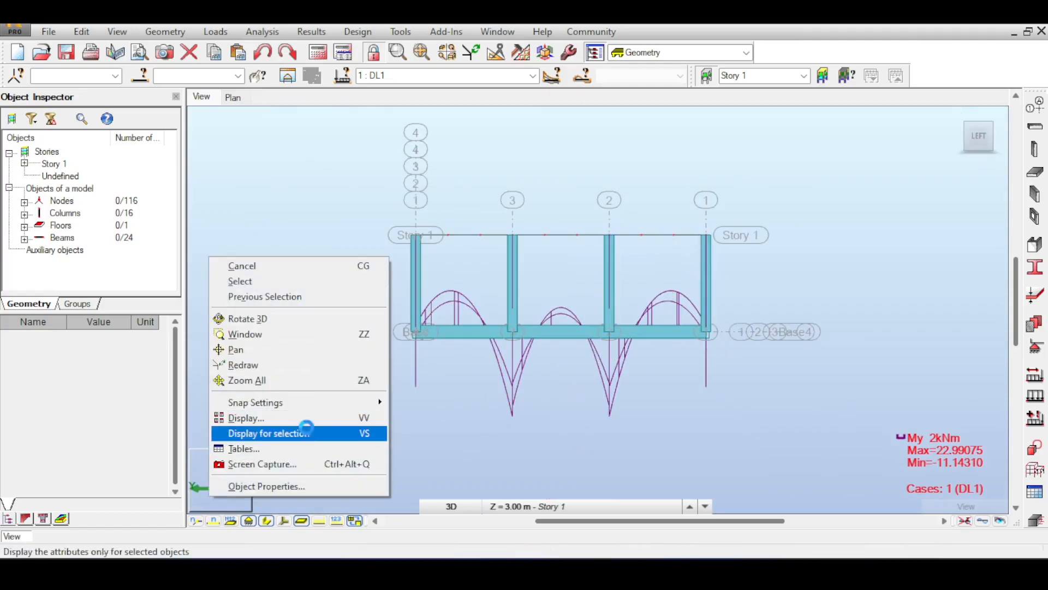
pyautogui.click(662, 330)
pyautogui.click(312, 31)
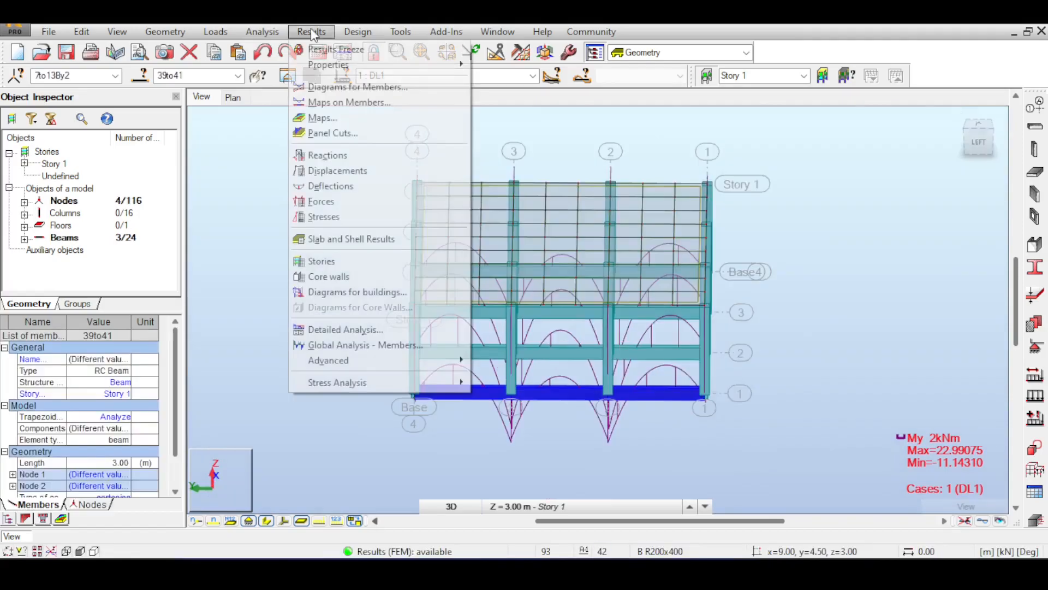
pyautogui.click(361, 87)
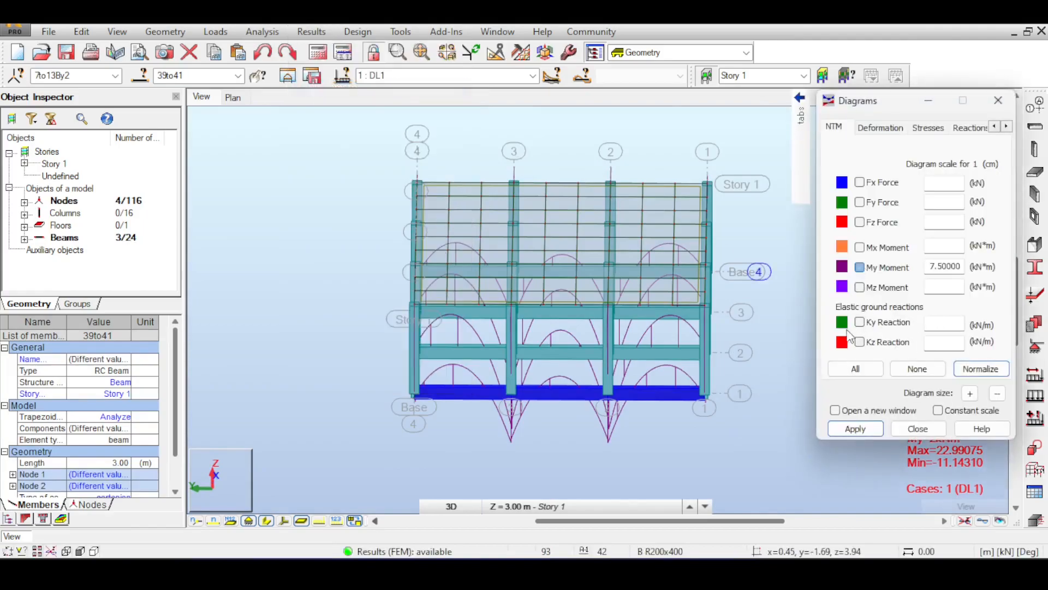
pyautogui.click(859, 429)
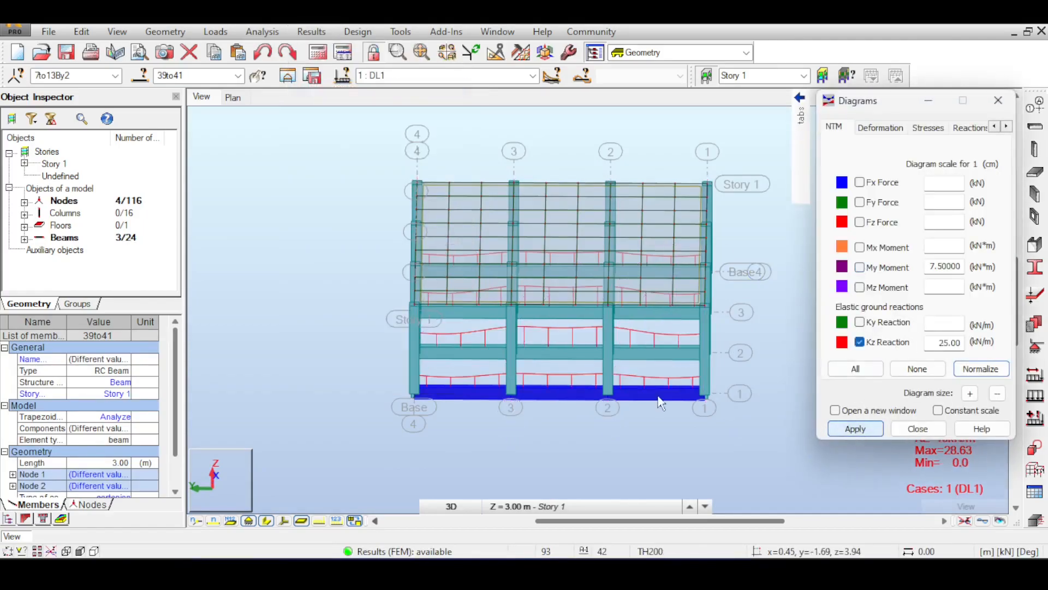
# Step: Examine the Kz reaction diagrams on the base beams around axes 2 and 3, and close the diagram settings
pyautogui.scroll(2, 617, 401)
pyautogui.moveTo(884, 101); pyautogui.dragTo(925, 238)
pyautogui.click(980, 142)
pyautogui.moveTo(981, 143)
pyautogui.mouseDown()
pyautogui.moveTo(949, 132)
pyautogui.moveTo(995, 149)
pyautogui.moveTo(975, 140)
pyautogui.mouseUp()
pyautogui.scroll(4, 643, 378)
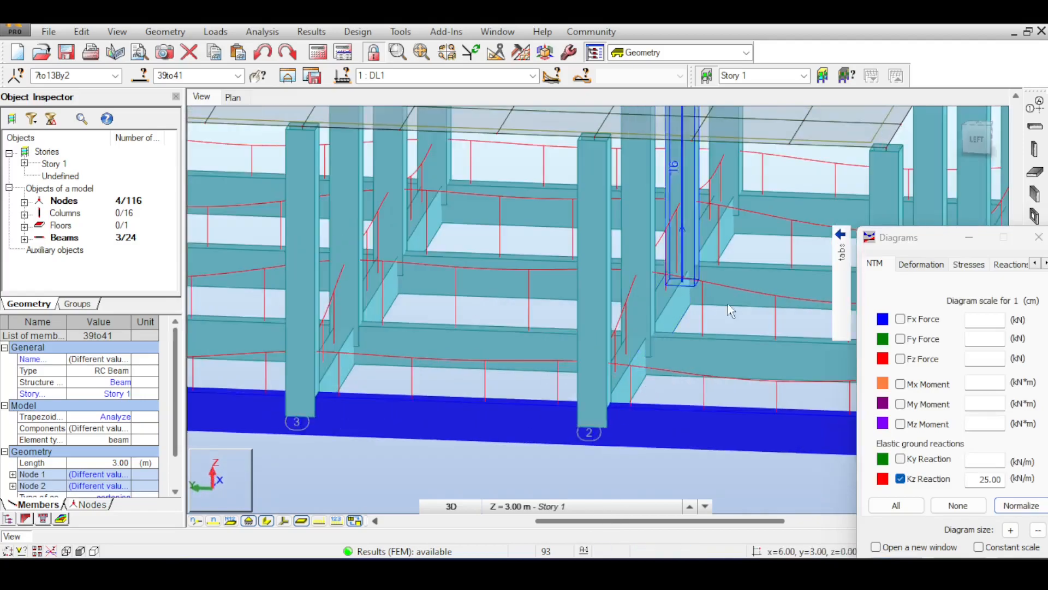
pyautogui.scroll(-1, 678, 344)
pyautogui.scroll(-3, 677, 350)
pyautogui.scroll(-2, 583, 356)
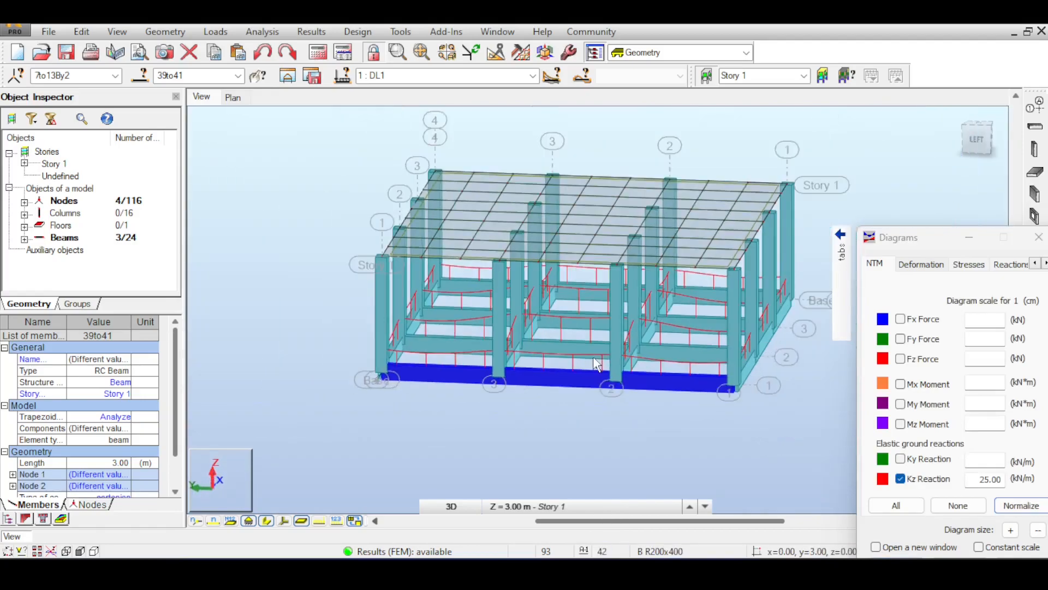
pyautogui.moveTo(922, 237); pyautogui.dragTo(661, 224)
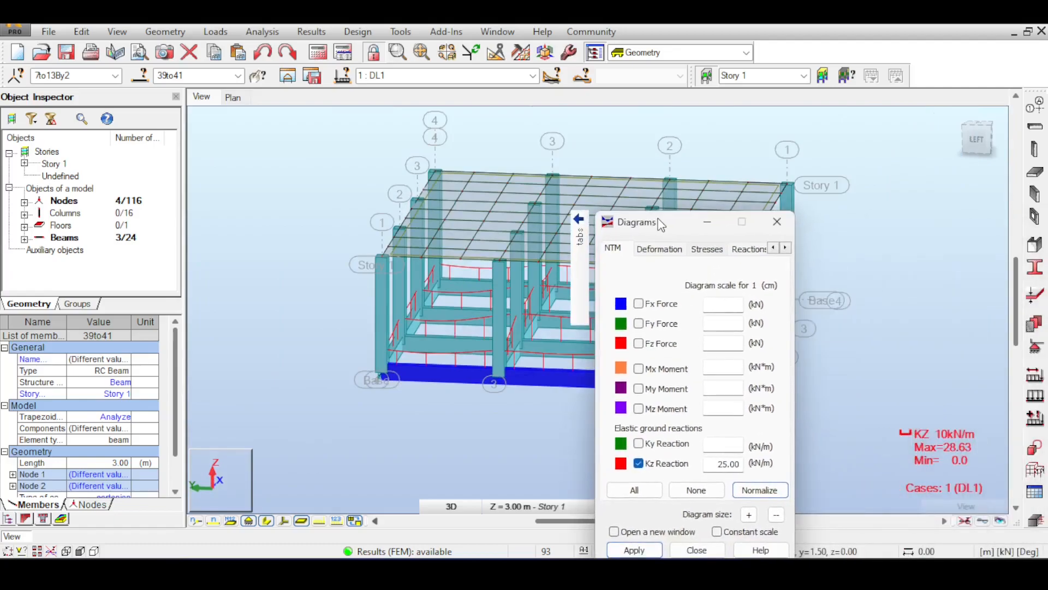
pyautogui.click(785, 230)
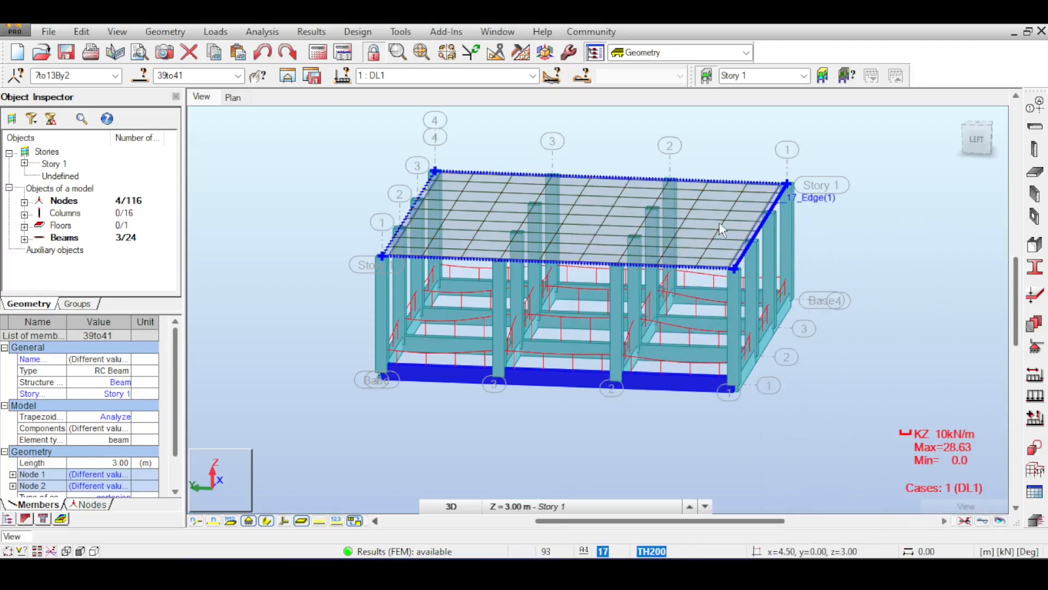
# Step: Compare the Kz reactions on the outer and interior base beams across the whole structure
pyautogui.scroll(2, 710, 356)
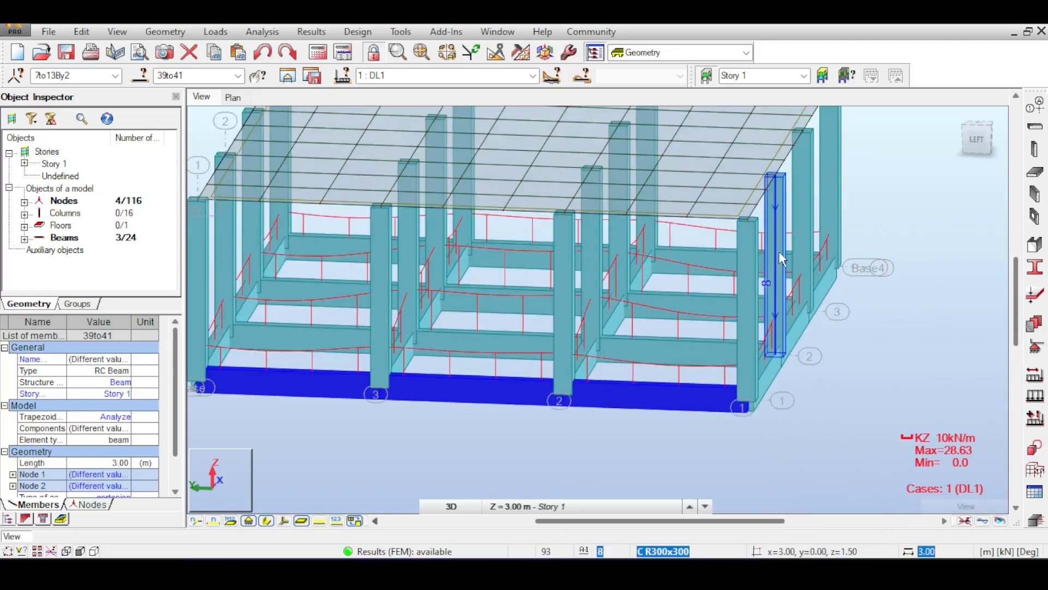
pyautogui.scroll(-3, 780, 259)
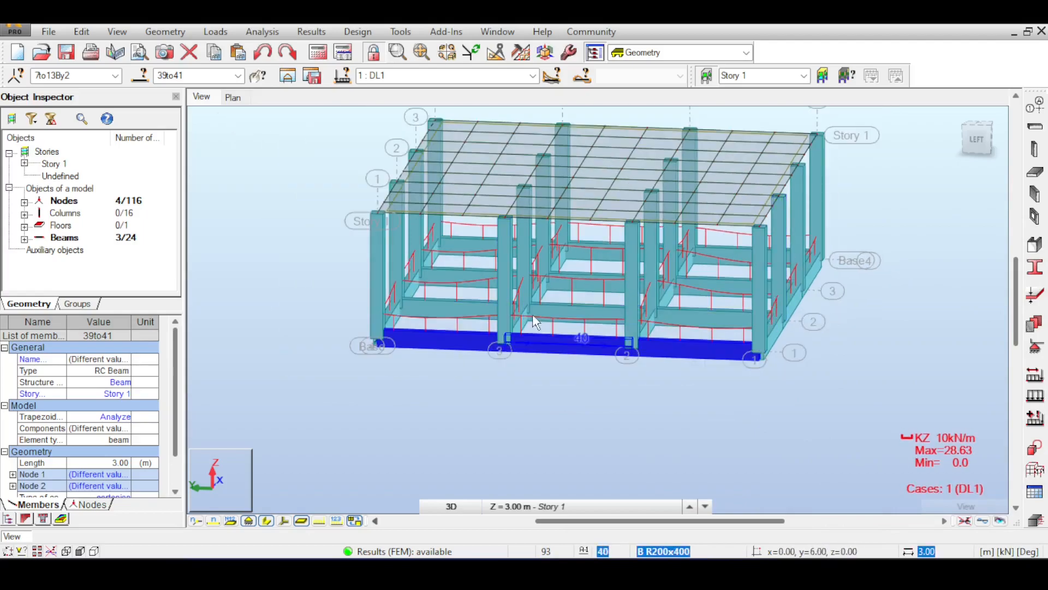
pyautogui.scroll(-3, 796, 303)
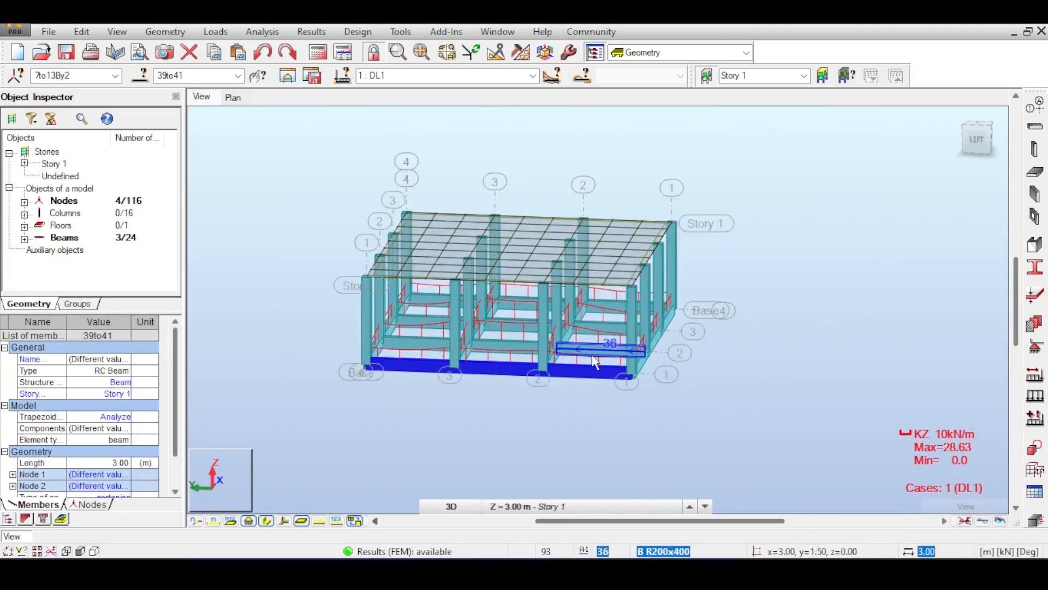
pyautogui.scroll(2, 595, 361)
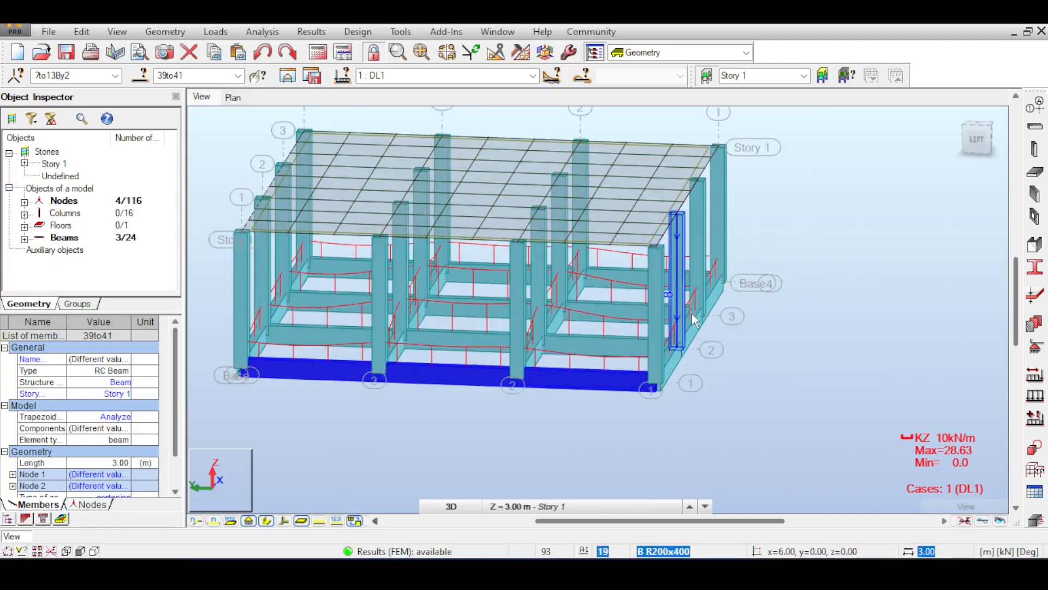
pyautogui.moveTo(692, 316); pyautogui.dragTo(732, 351, button='middle')
pyautogui.scroll(-4, 731, 355)
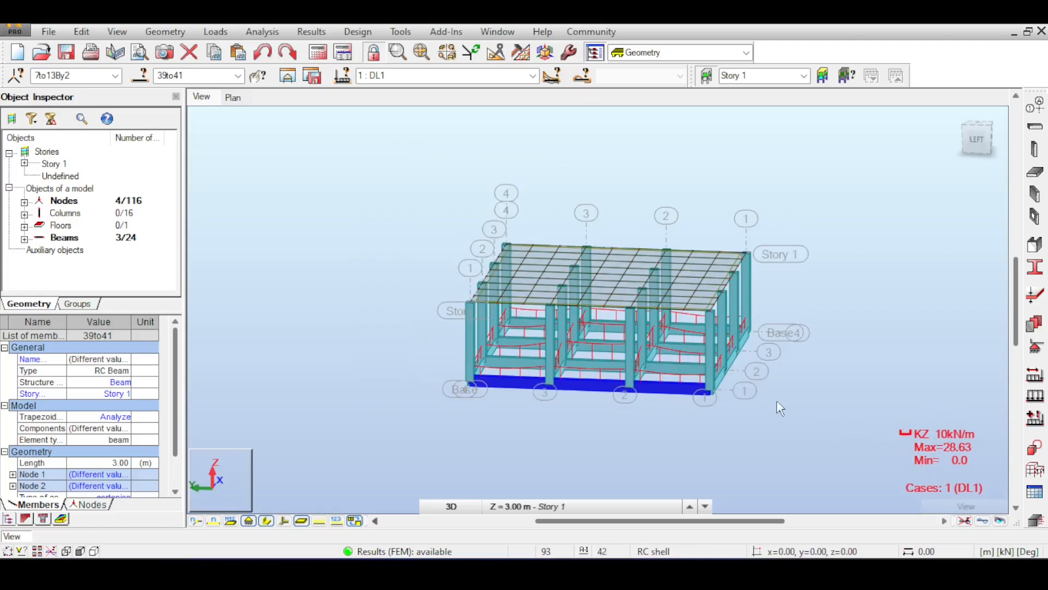
pyautogui.scroll(2, 631, 361)
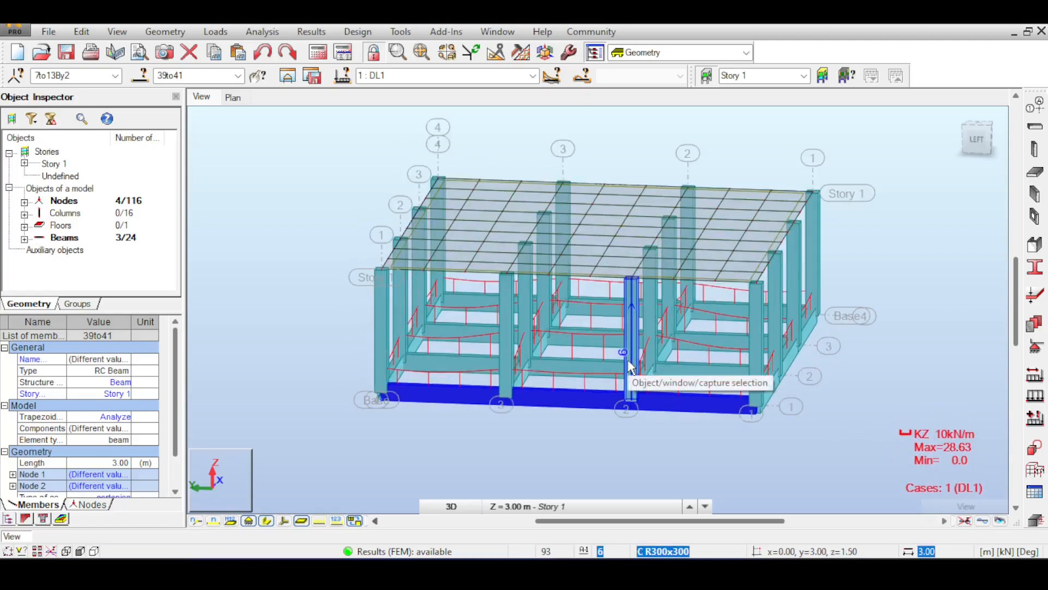
# Step: Clear the beam selection and view the Kz reaction diagrams from a steeper angle on the left side
pyautogui.click(985, 136)
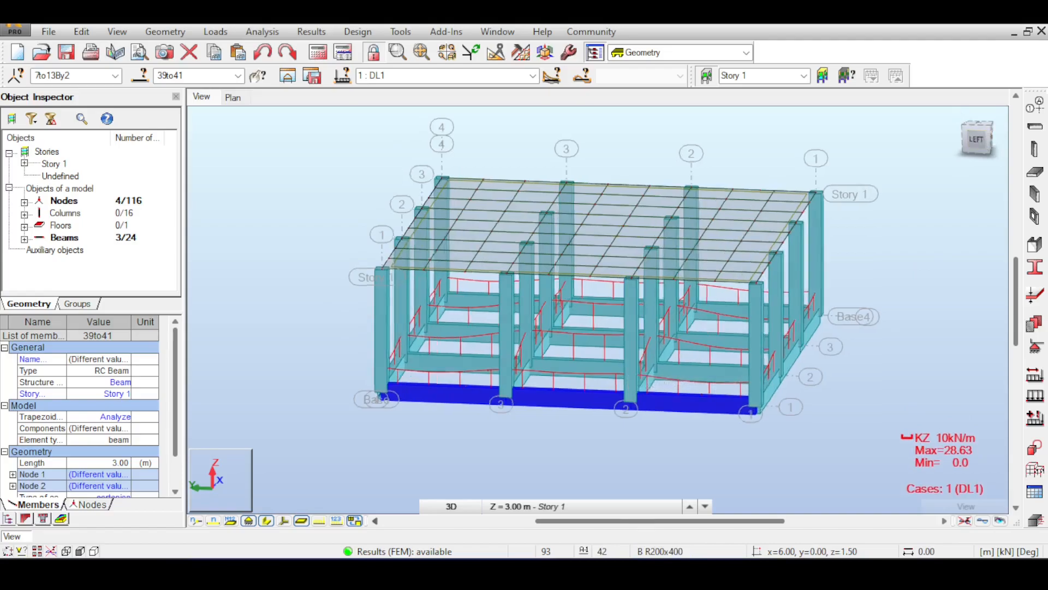
pyautogui.moveTo(985, 137); pyautogui.dragTo(1004, 163)
pyautogui.moveTo(896, 383); pyautogui.dragTo(935, 386)
pyautogui.click(923, 376)
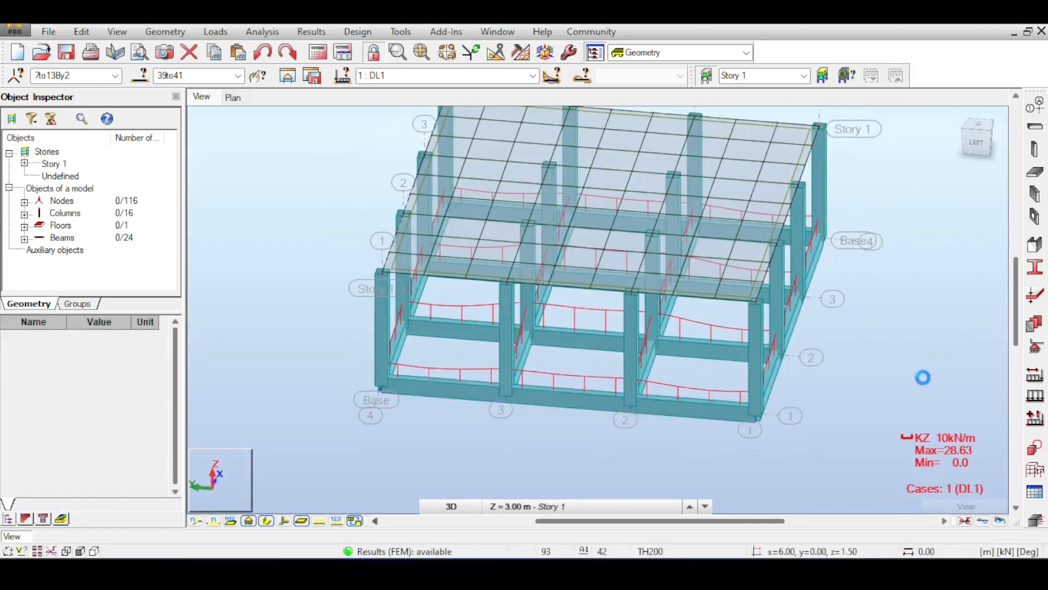
pyautogui.moveTo(921, 394); pyautogui.dragTo(879, 345, button='middle')
pyautogui.scroll(1, 880, 345)
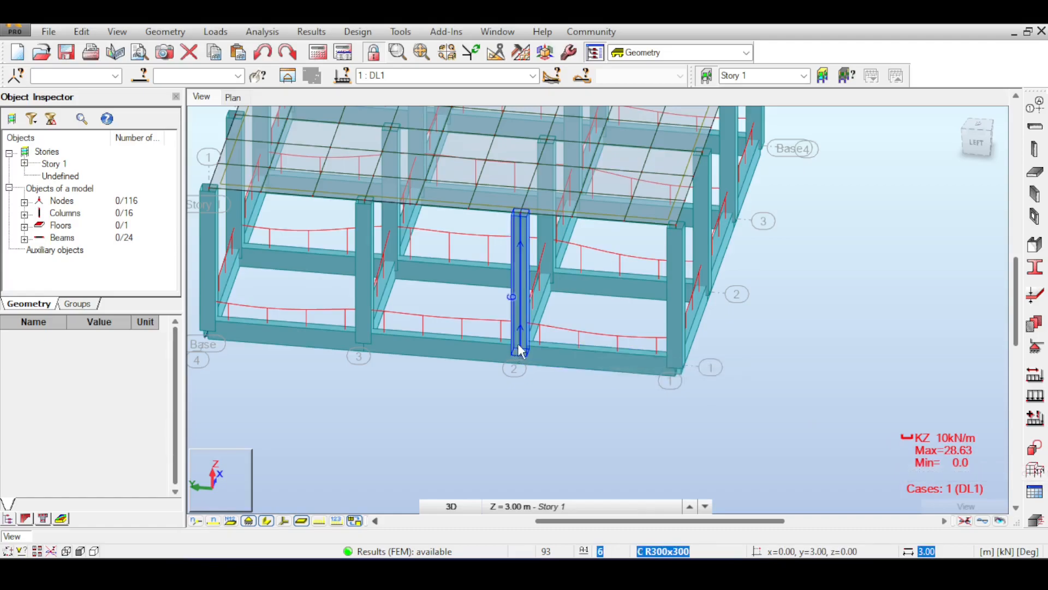
# Step: Examine the Kz reaction along the outer base beam between axes 1 and 2
pyautogui.scroll(2, 517, 343)
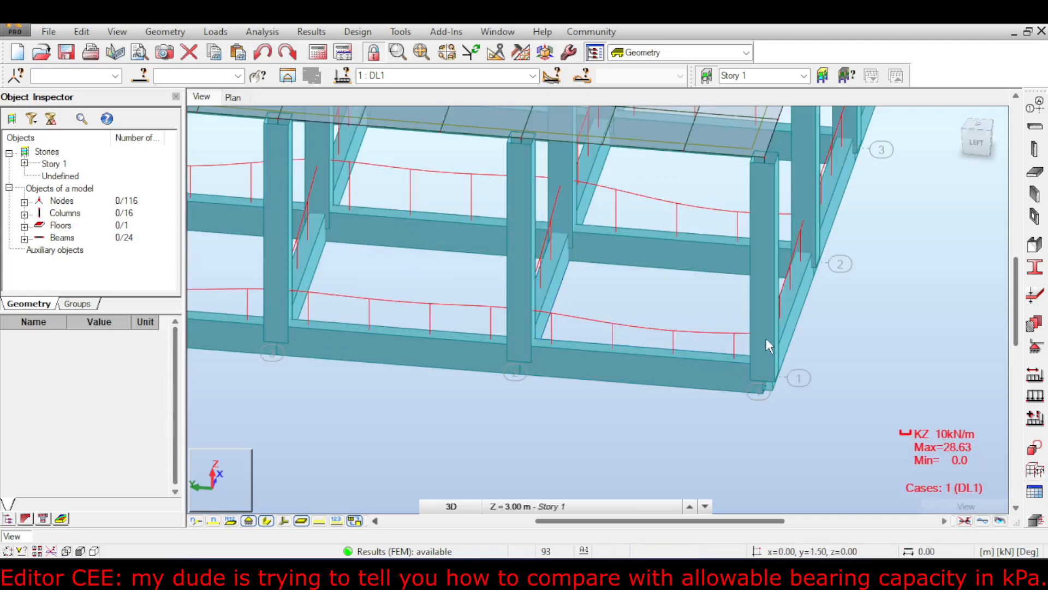
pyautogui.scroll(-2, 685, 322)
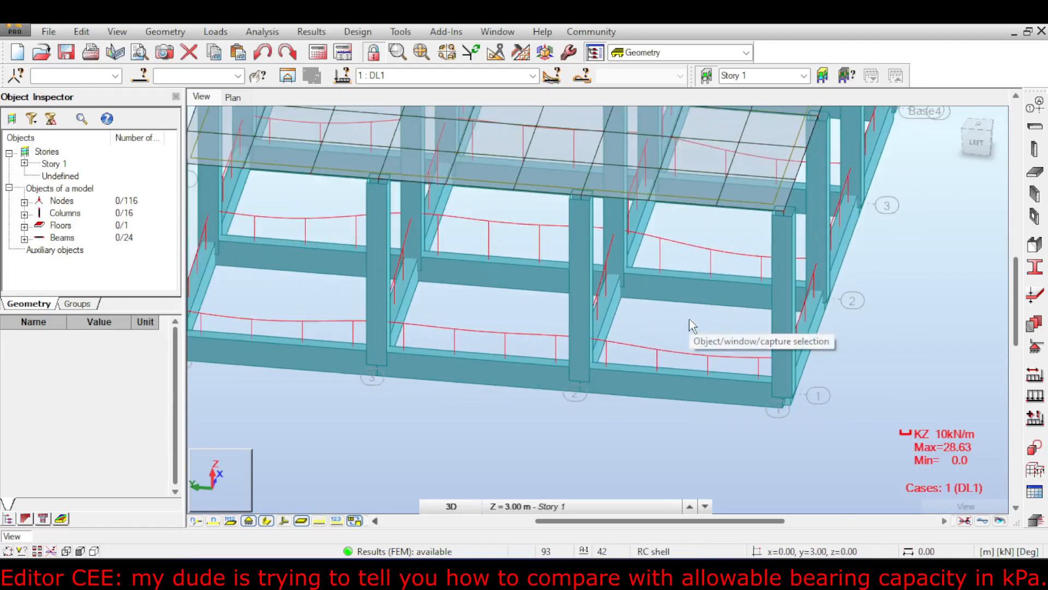
pyautogui.scroll(1, 690, 326)
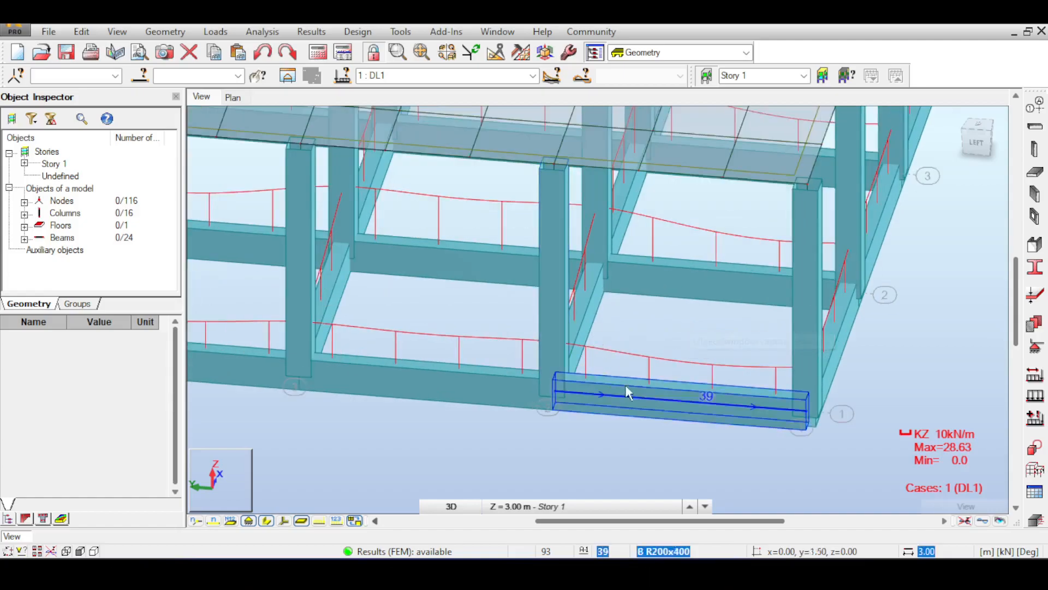
pyautogui.scroll(-1, 628, 388)
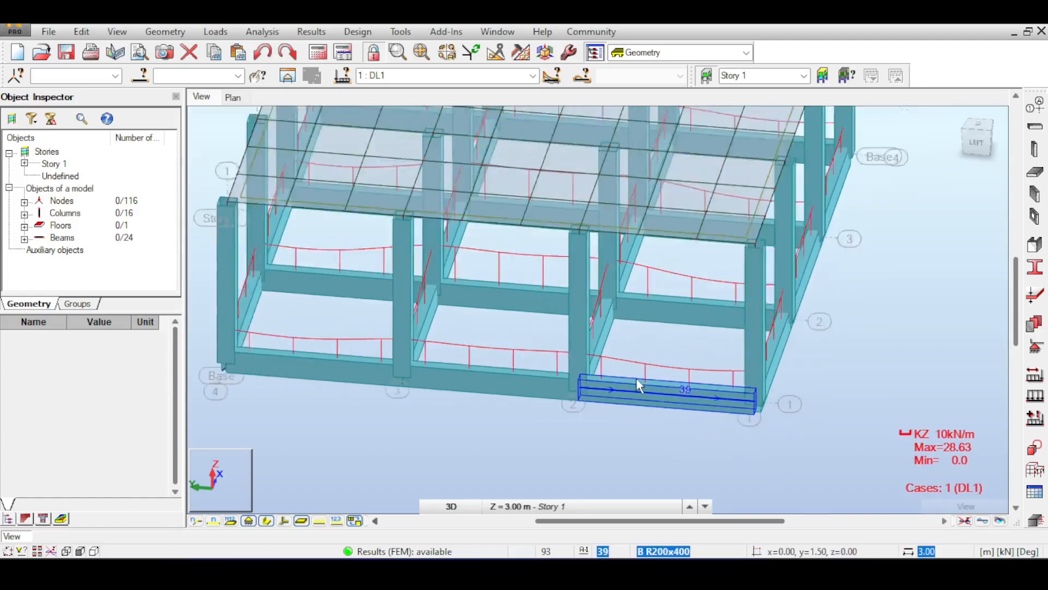
pyautogui.scroll(-2, 636, 378)
pyautogui.scroll(1, 617, 377)
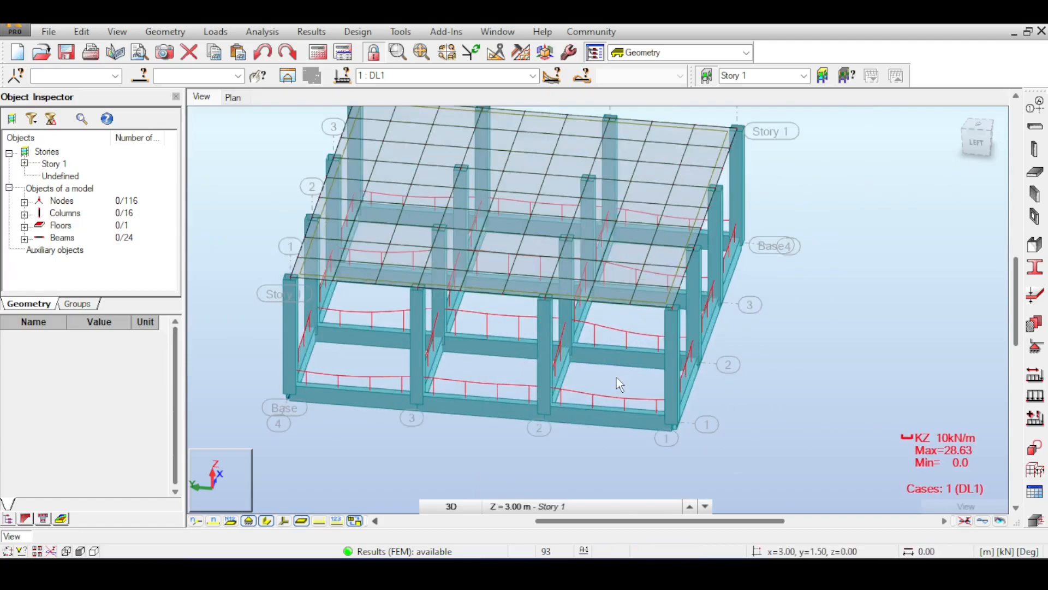
pyautogui.scroll(1, 616, 378)
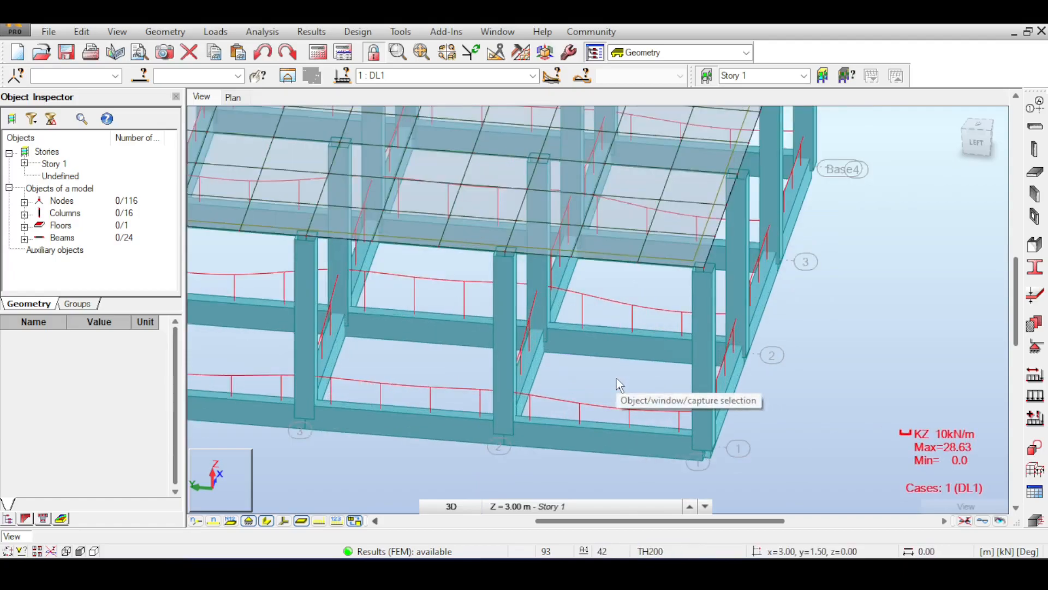
# Step: Start defining a new floor and set its definition method to a rectangle
pyautogui.scroll(-2, 617, 378)
pyautogui.keyDown('shift'); pyautogui.moveTo(617, 378); pyautogui.dragTo(567, 359, button='middle'); pyautogui.keyUp('shift')
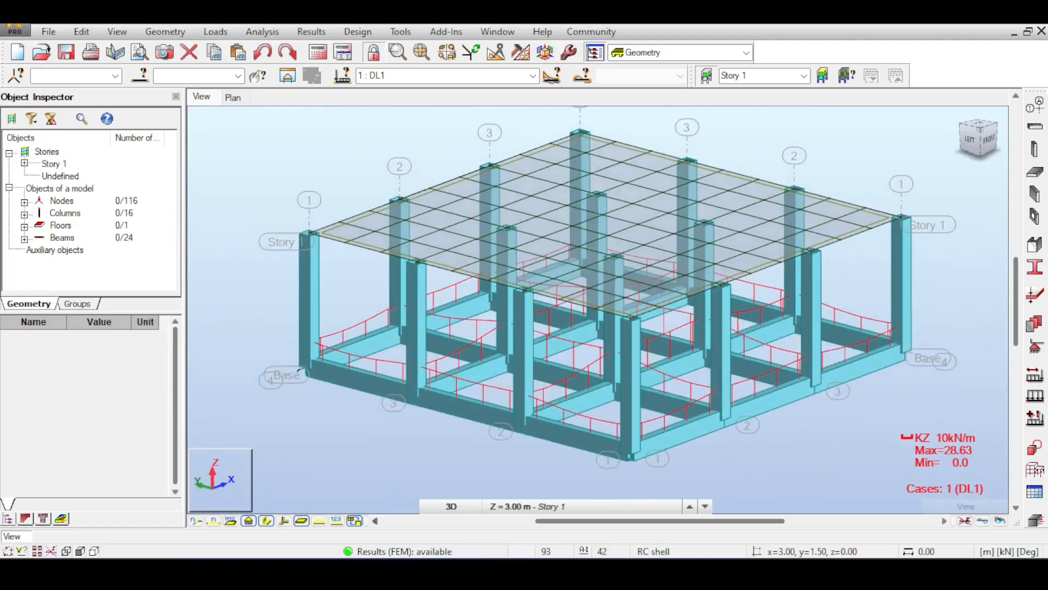
pyautogui.click(972, 142)
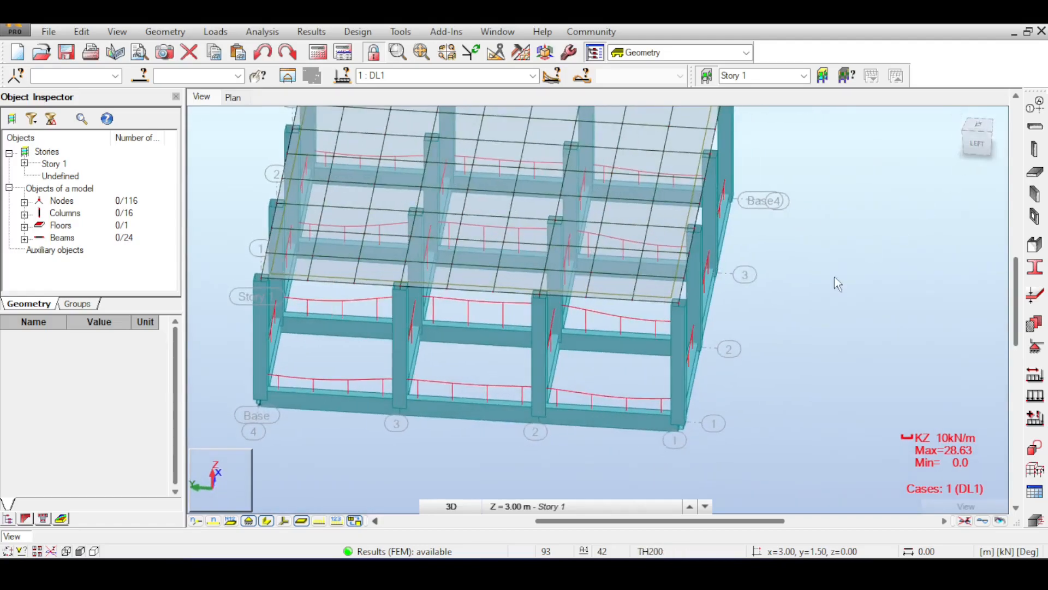
pyautogui.moveTo(836, 281); pyautogui.dragTo(884, 263, button='middle')
pyautogui.click(1035, 172)
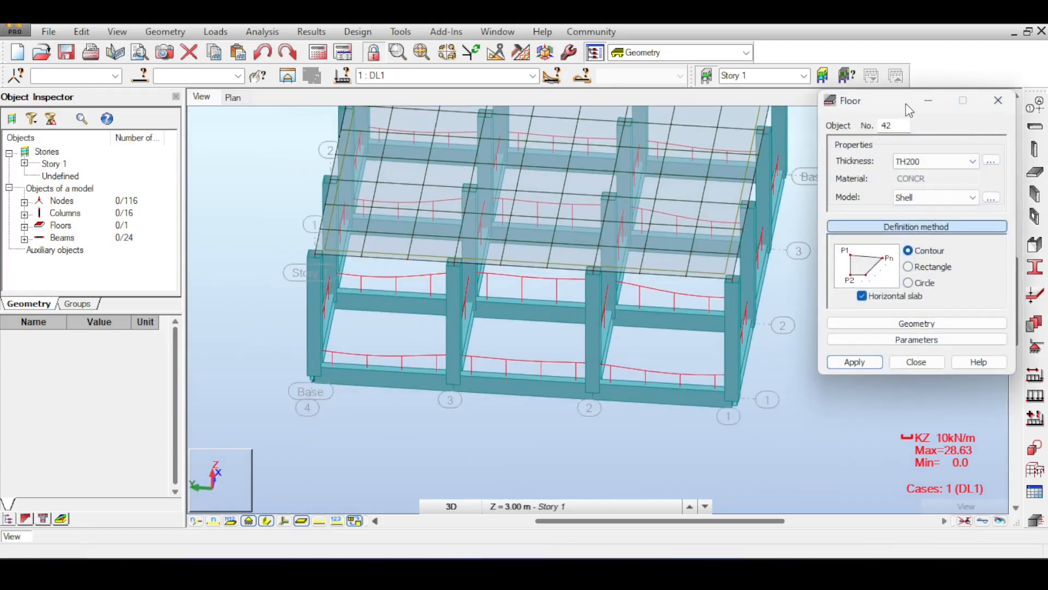
pyautogui.moveTo(906, 103); pyautogui.dragTo(928, 211)
pyautogui.moveTo(980, 142)
pyautogui.mouseDown()
pyautogui.moveTo(963, 140)
pyautogui.moveTo(970, 130)
pyautogui.moveTo(1018, 131)
pyautogui.moveTo(970, 142)
pyautogui.mouseUp()
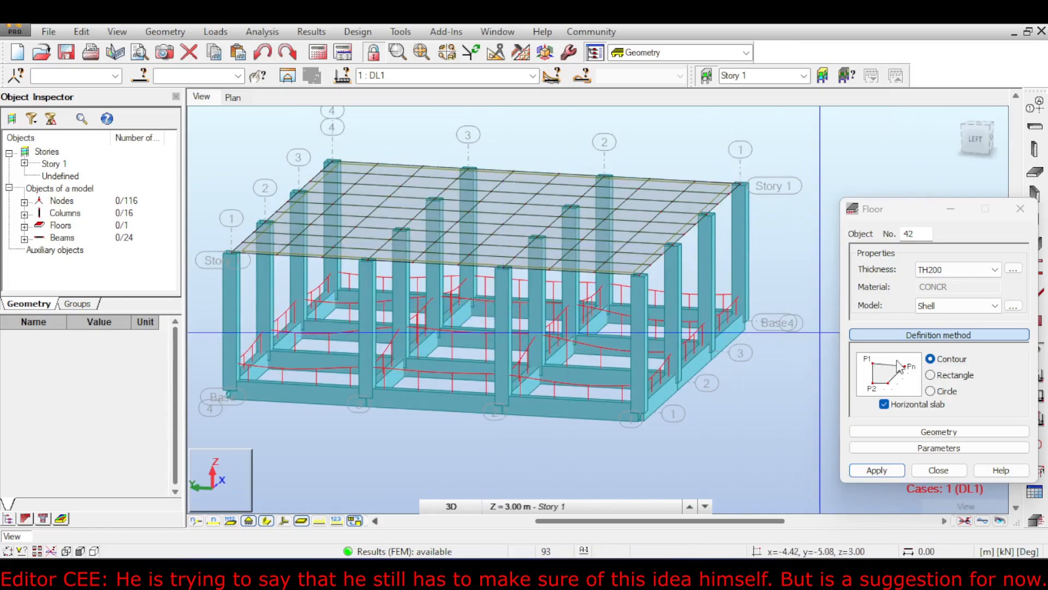
pyautogui.click(936, 375)
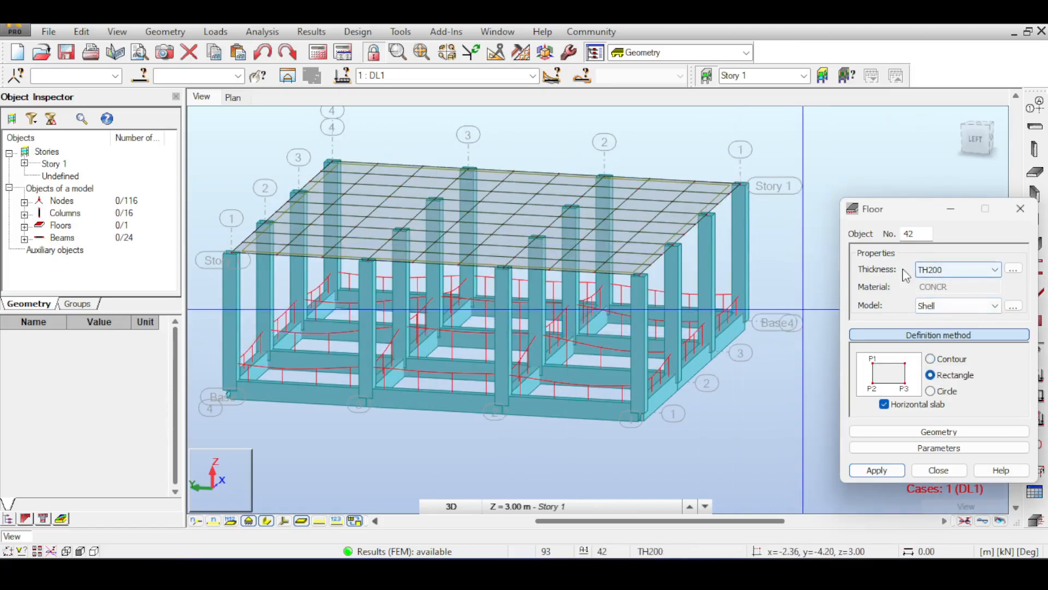
# Step: Set up a new homogeneous floor thickness labelled TH150R with a constant thickness of 150 mm
pyautogui.click(941, 271)
pyautogui.click(941, 273)
pyautogui.scroll(3, 584, 356)
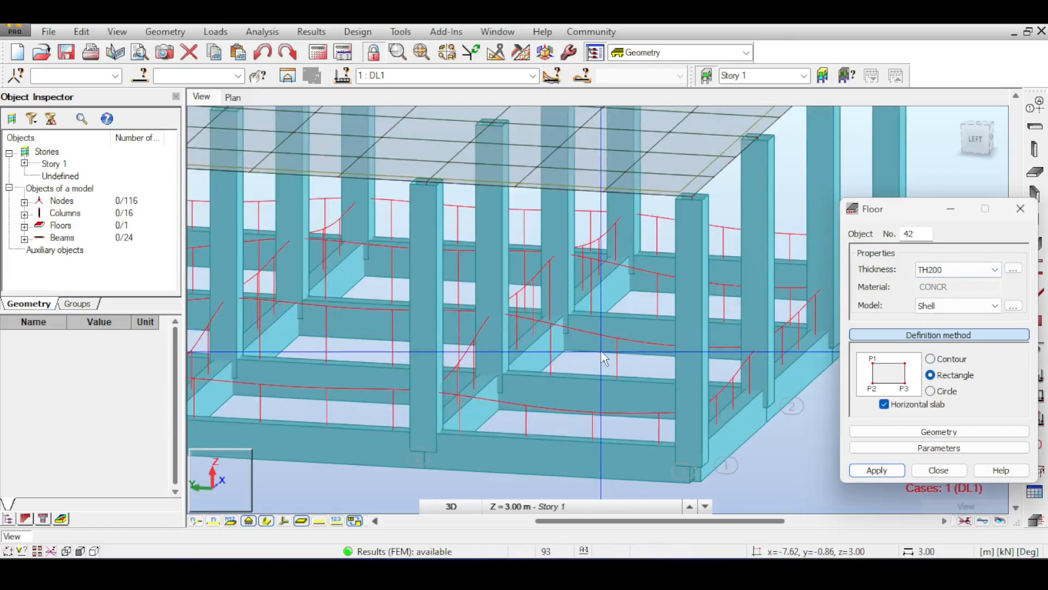
pyautogui.scroll(-1, 603, 357)
pyautogui.click(994, 269)
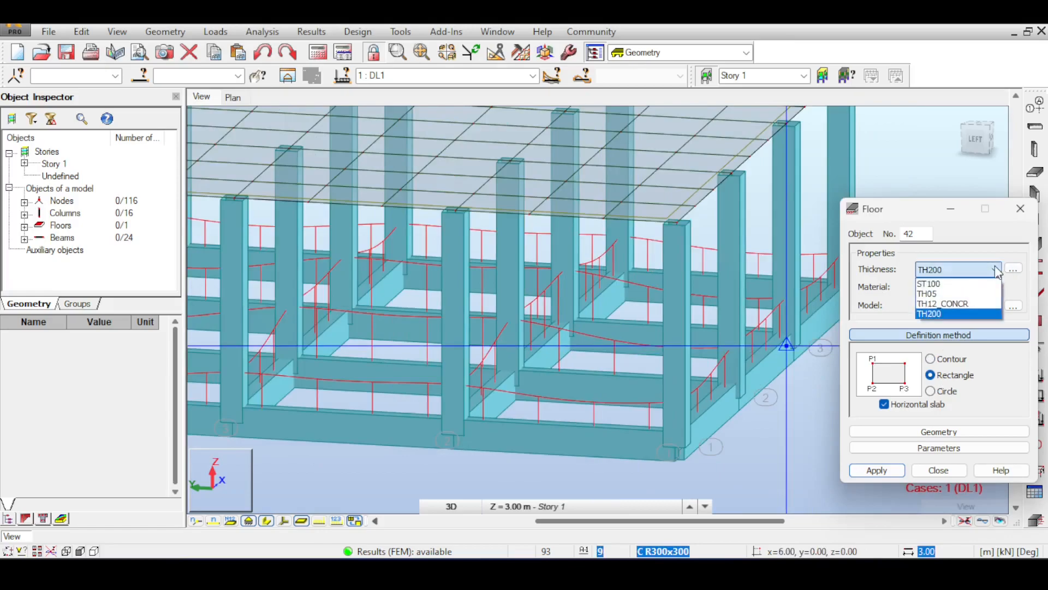
pyautogui.click(1013, 269)
pyautogui.click(1013, 269)
pyautogui.doubleClick(866, 301)
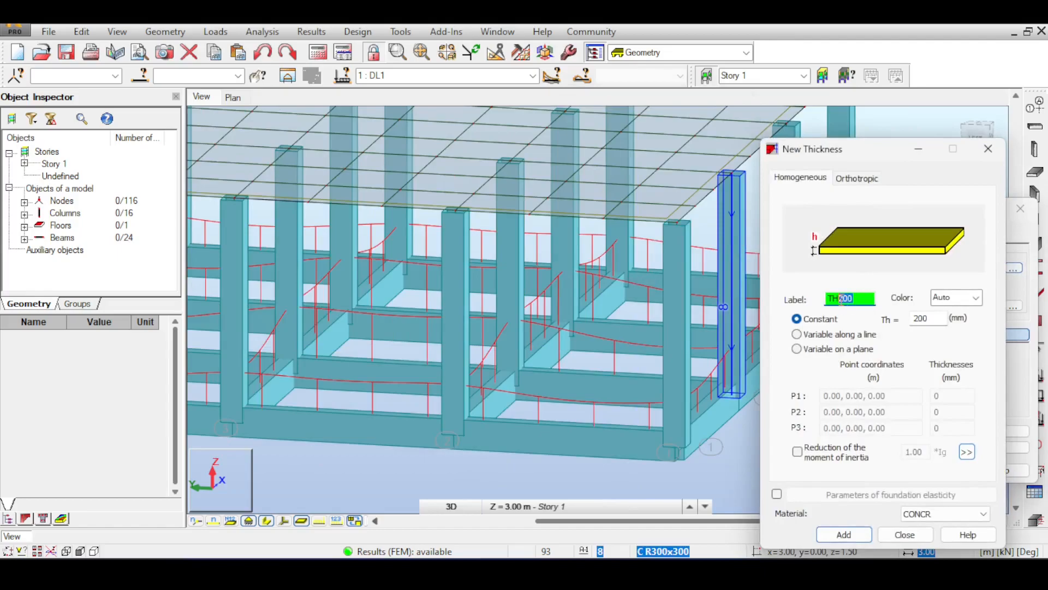
pyautogui.doubleClick(924, 320)
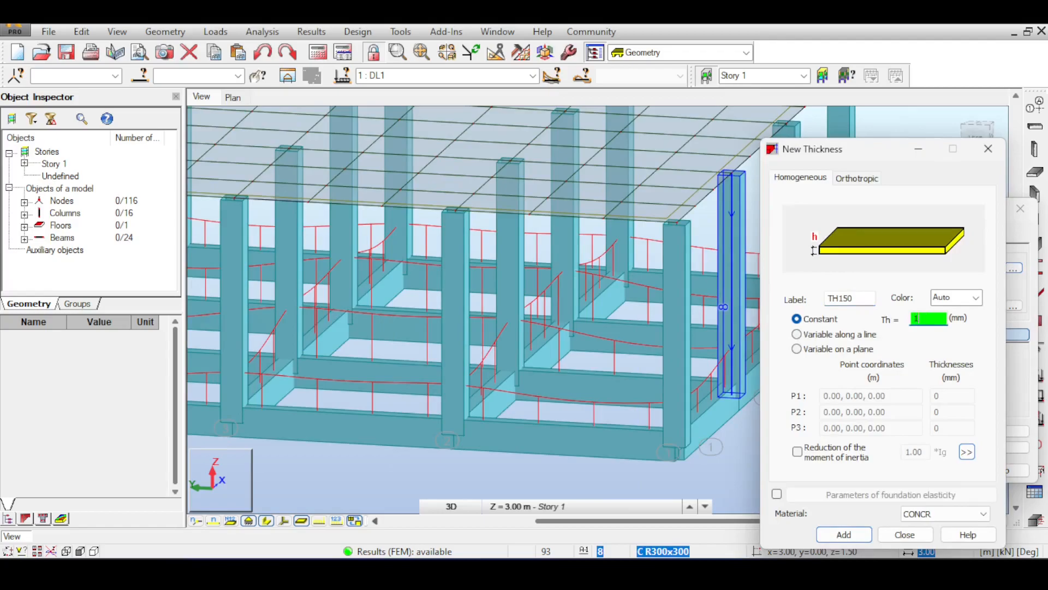
pyautogui.click(868, 297)
pyautogui.write('R')
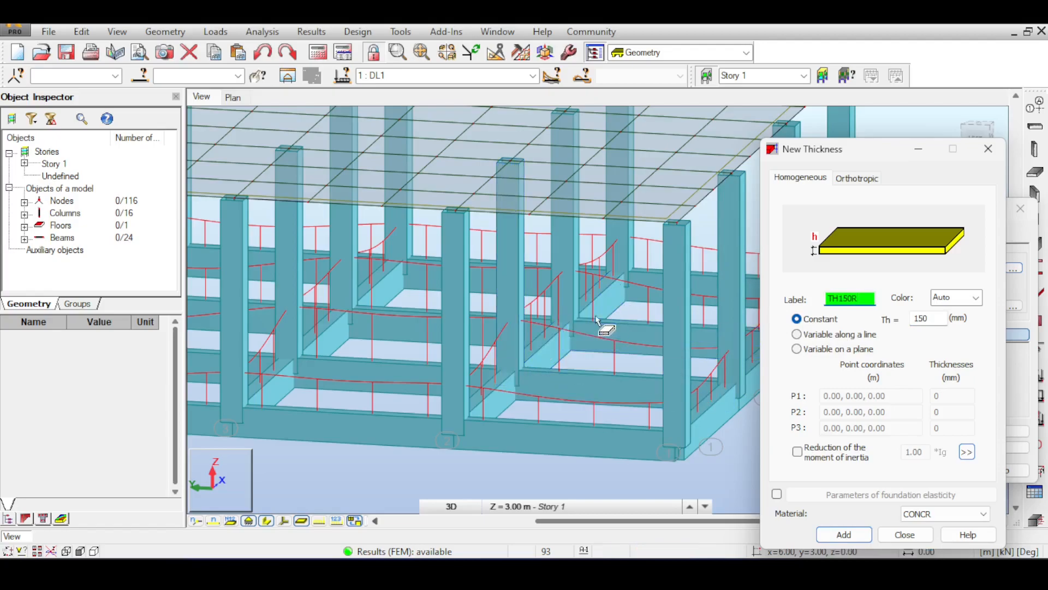
# Step: Enable the foundation elasticity parameters for the TH150R thickness
pyautogui.scroll(3, 596, 320)
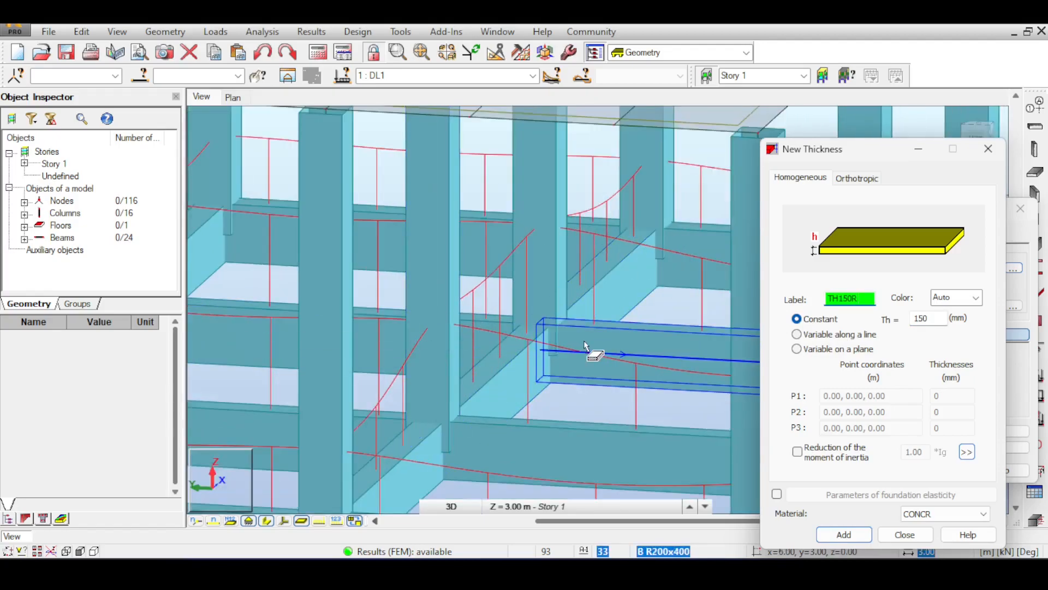
pyautogui.scroll(-3, 585, 345)
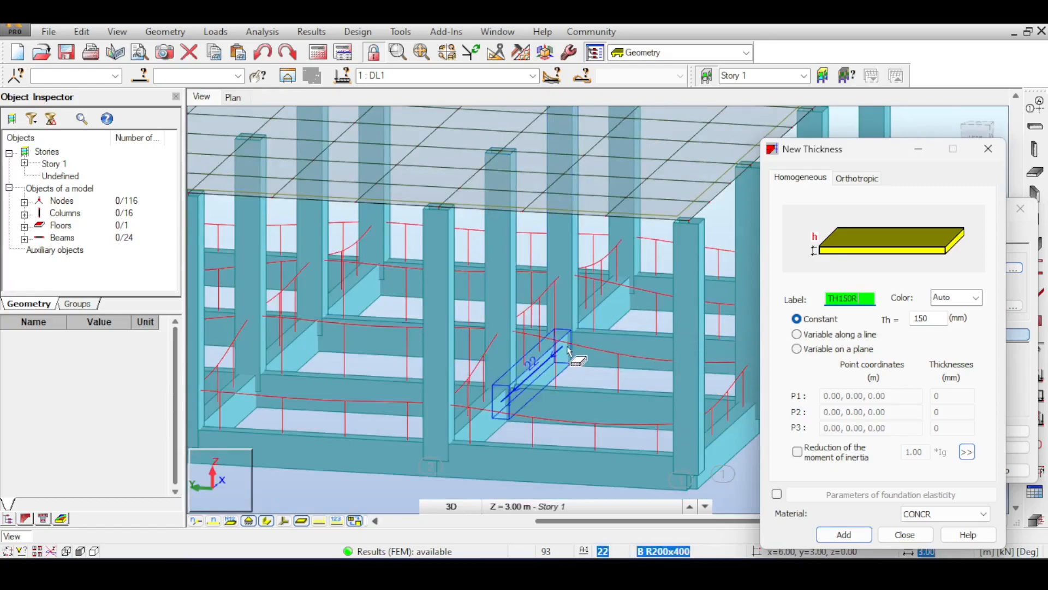
pyautogui.scroll(1, 523, 310)
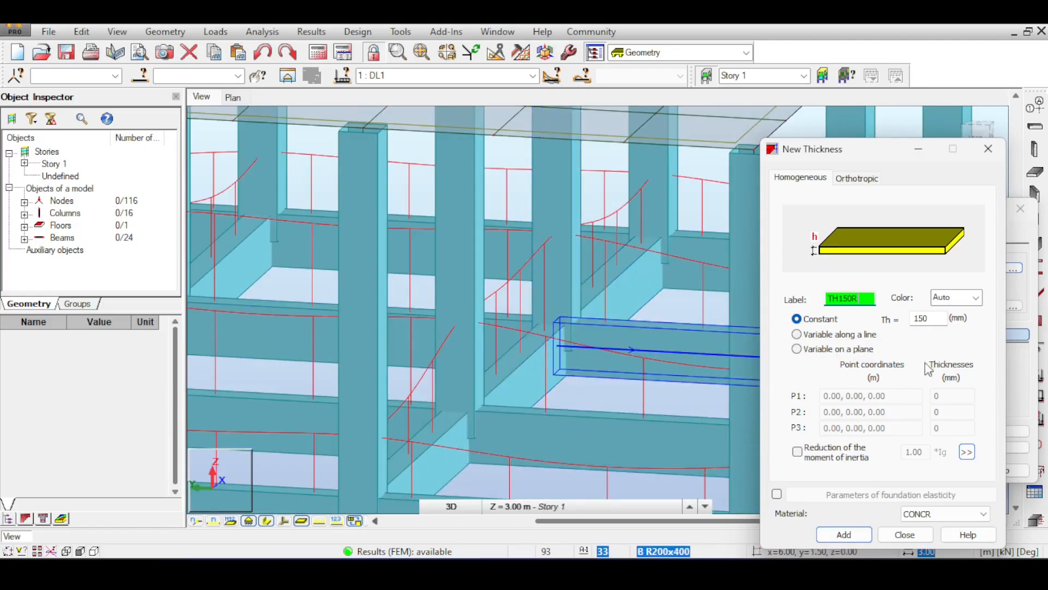
pyautogui.click(777, 494)
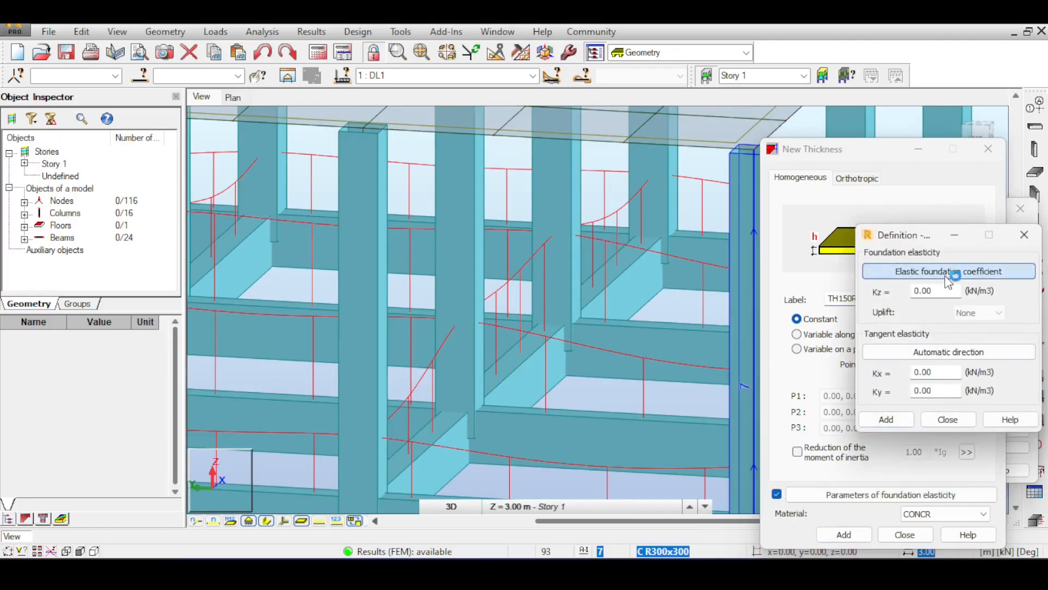
# Step: Try to calculate the elastic foundation coefficient, starting with a clayey fine sands soil layer
pyautogui.click(895, 272)
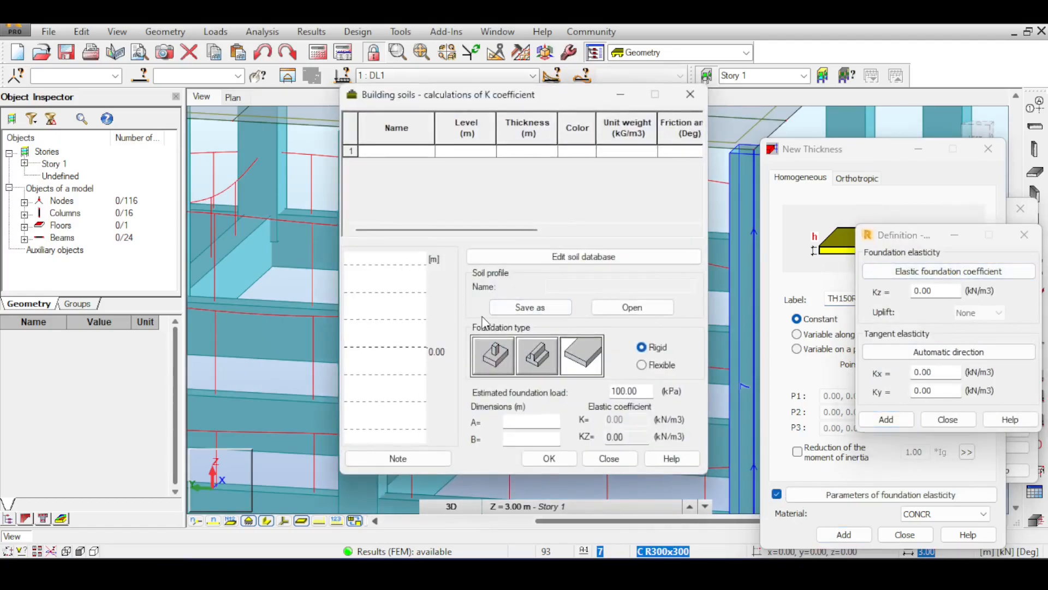
pyautogui.moveTo(515, 101); pyautogui.dragTo(612, 99)
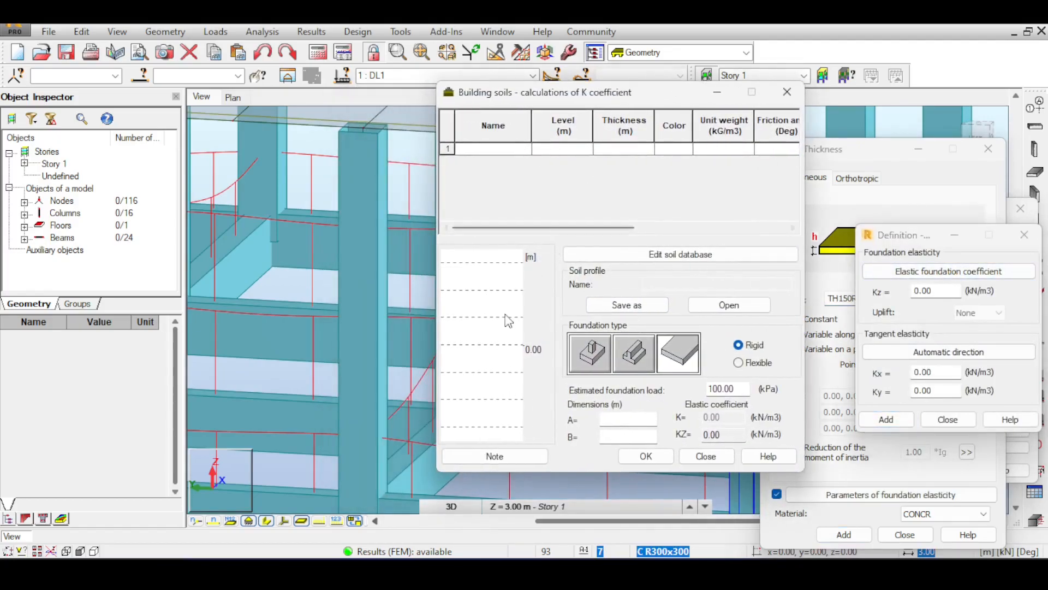
pyautogui.click(526, 149)
pyautogui.click(508, 164)
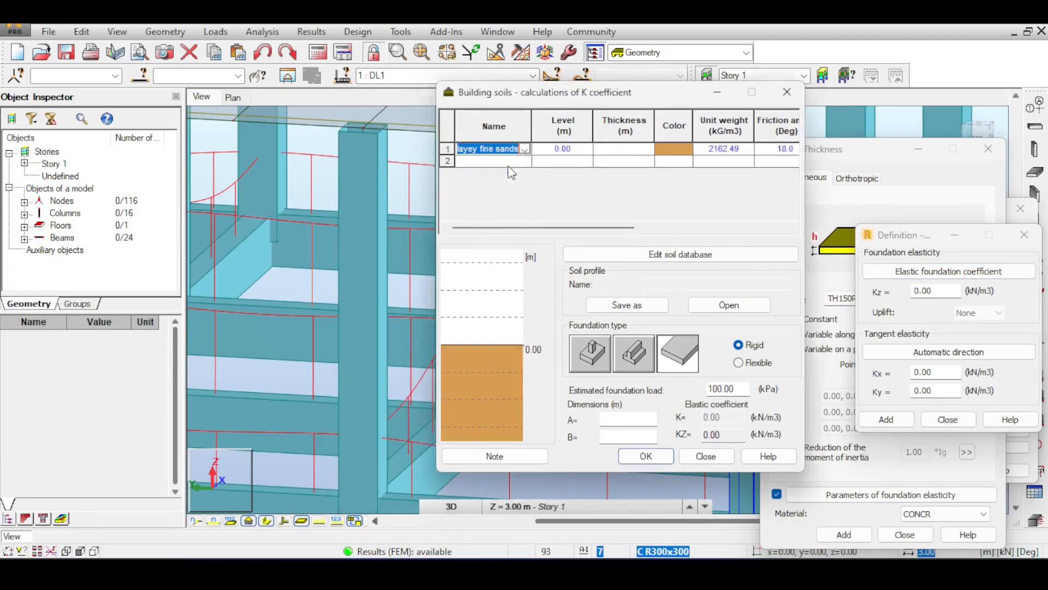
# Step: Enter slab foundation dimensions A and B of 9 m, and close the soil calculation without applying it
pyautogui.click(620, 418)
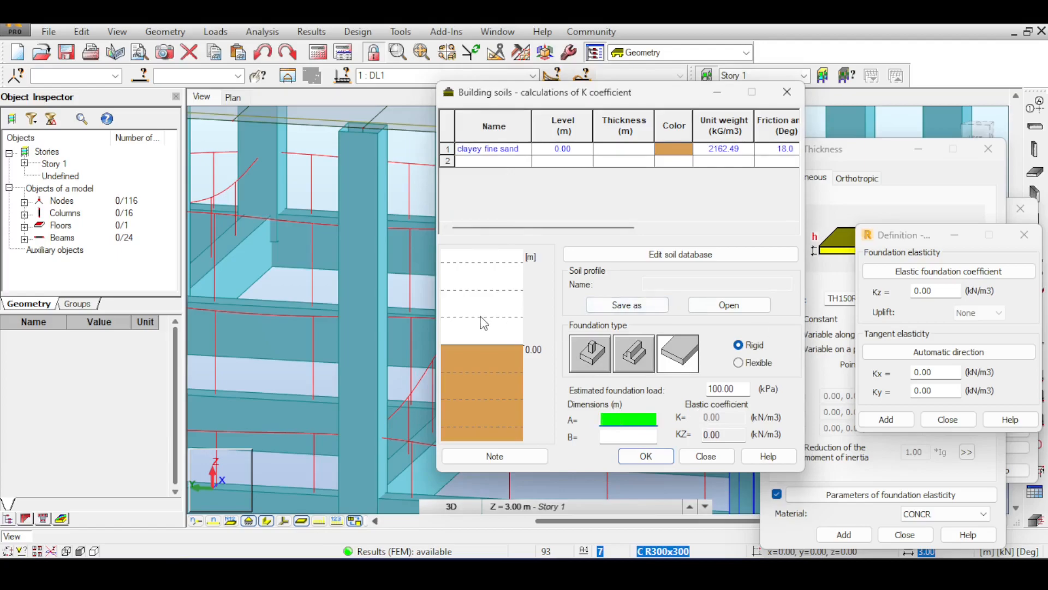
pyautogui.press('Escape')
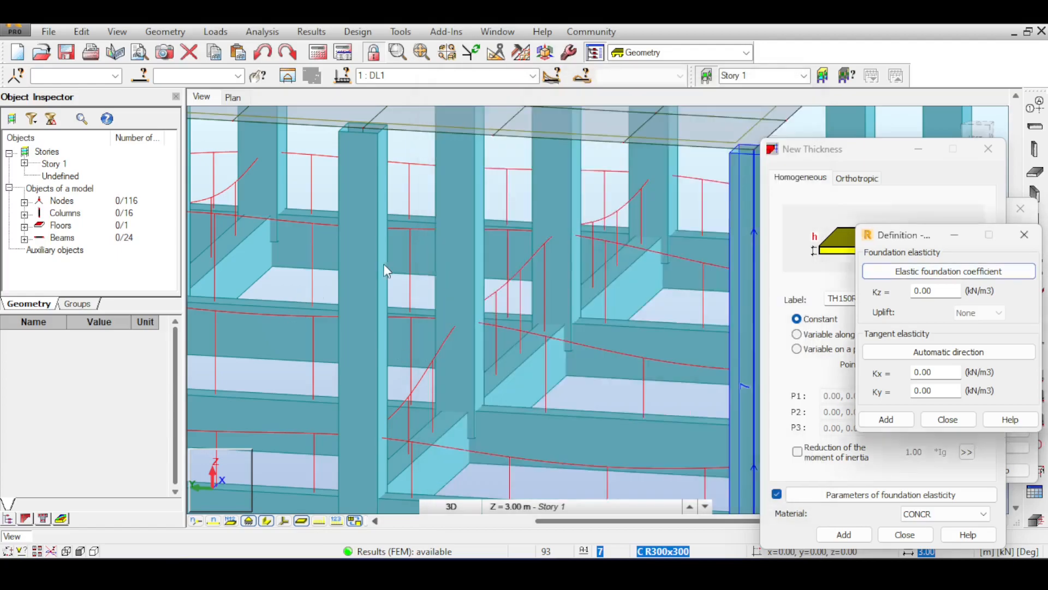
pyautogui.click(662, 573)
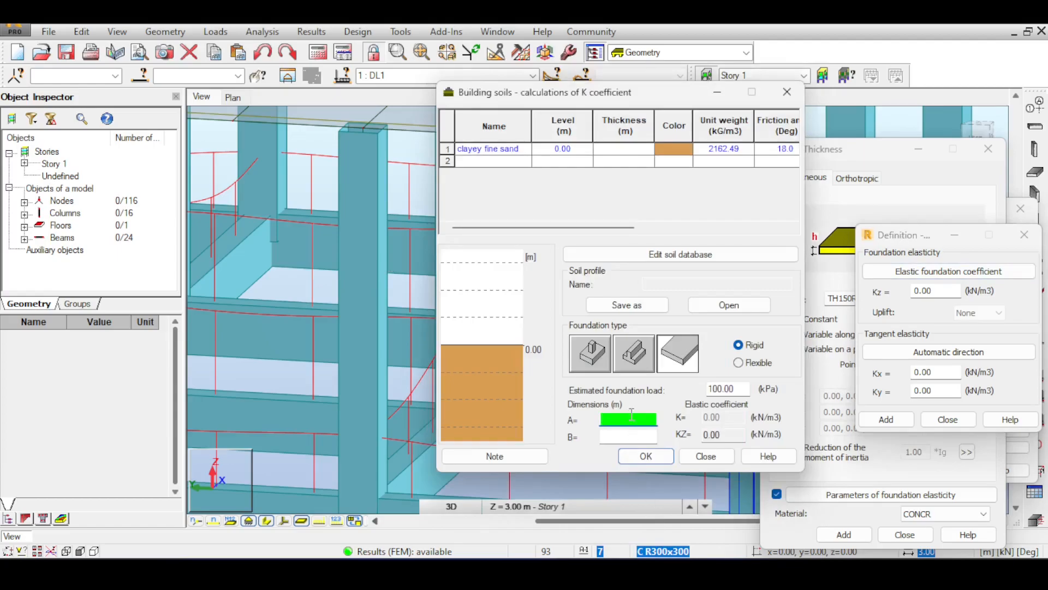
pyautogui.write('9')
pyautogui.click(629, 437)
pyautogui.press('Tab')
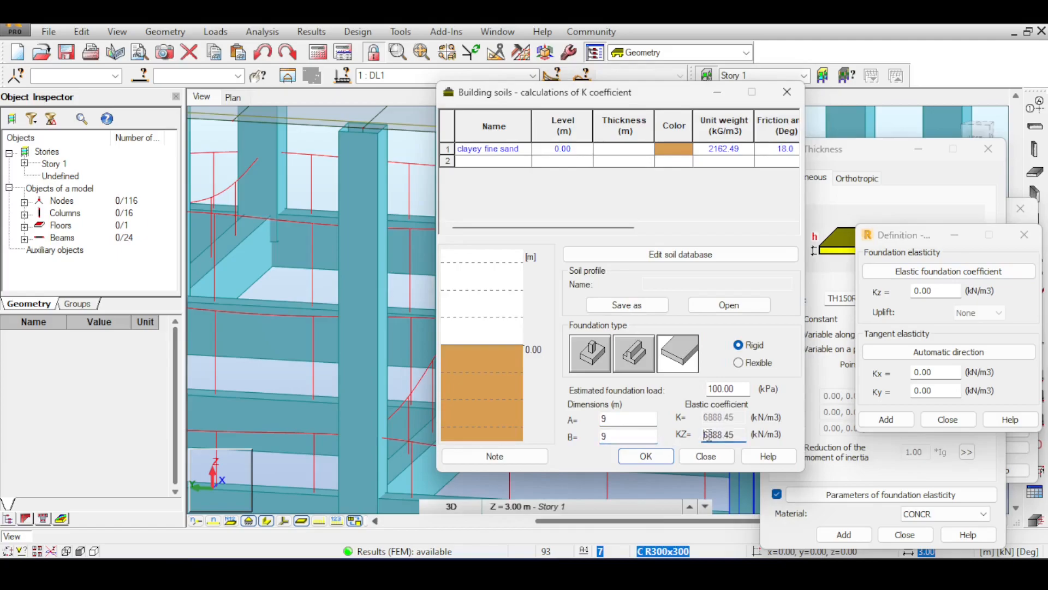
pyautogui.click(722, 388)
pyautogui.doubleClick(722, 388)
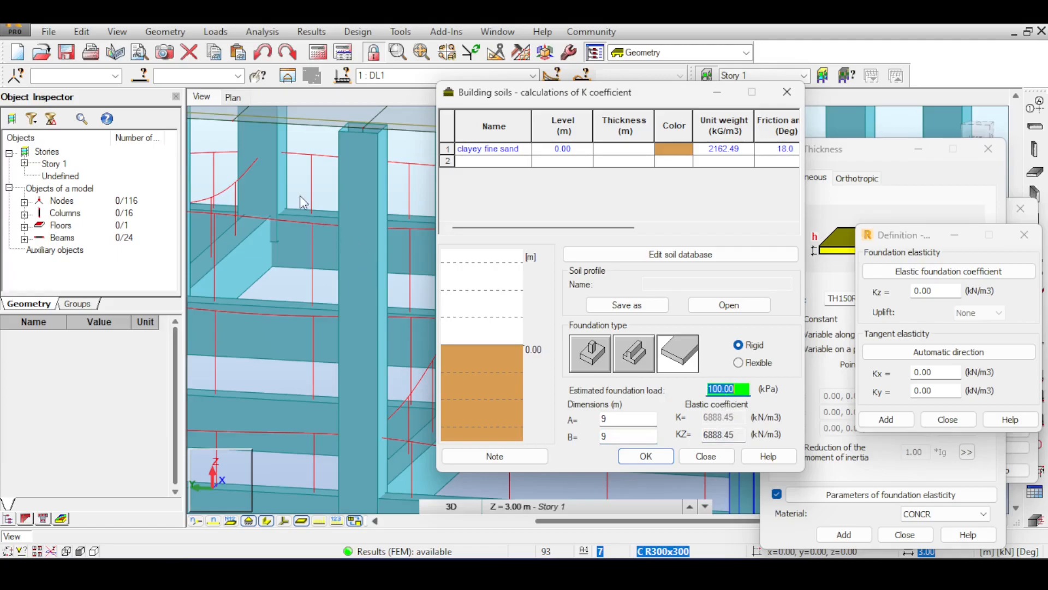
pyautogui.click(706, 456)
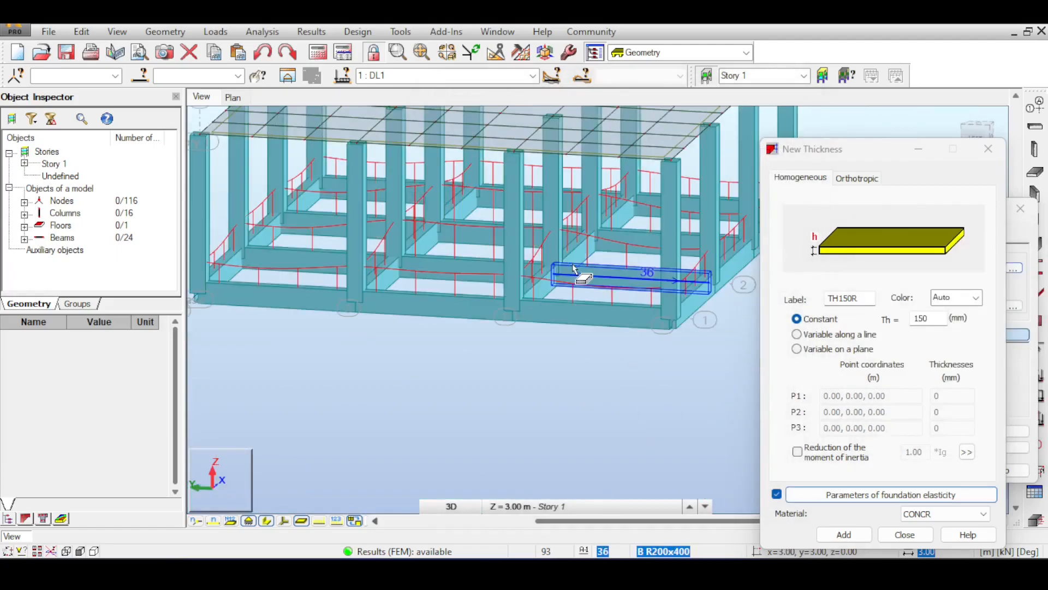
# Step: Open the reactions table and examine the sum of the vertical reactions FZ for case DL1
pyautogui.click(224, 29)
pyautogui.moveTo(298, 33)
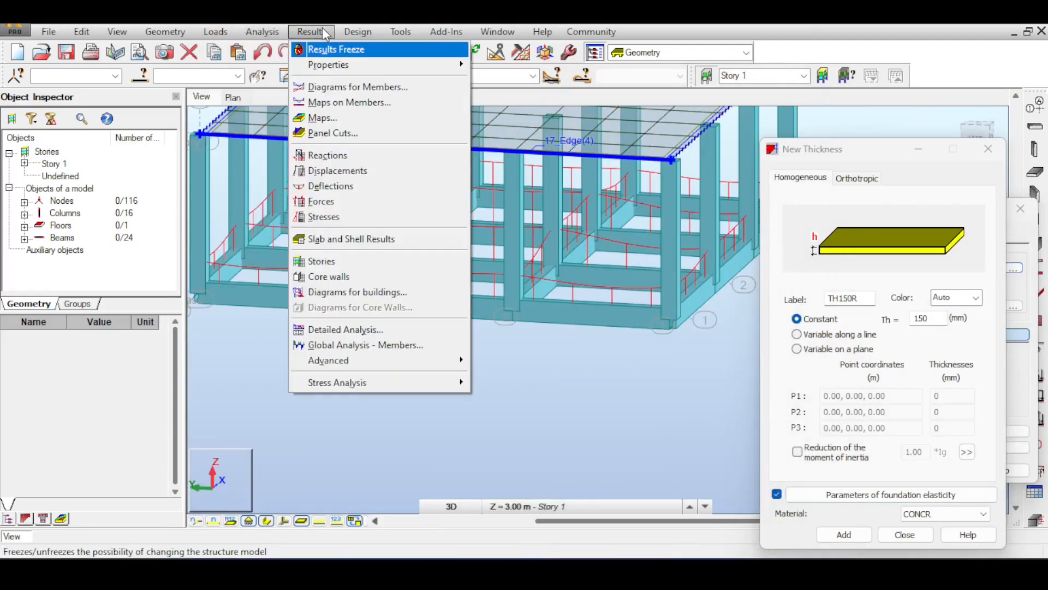
pyautogui.click(385, 155)
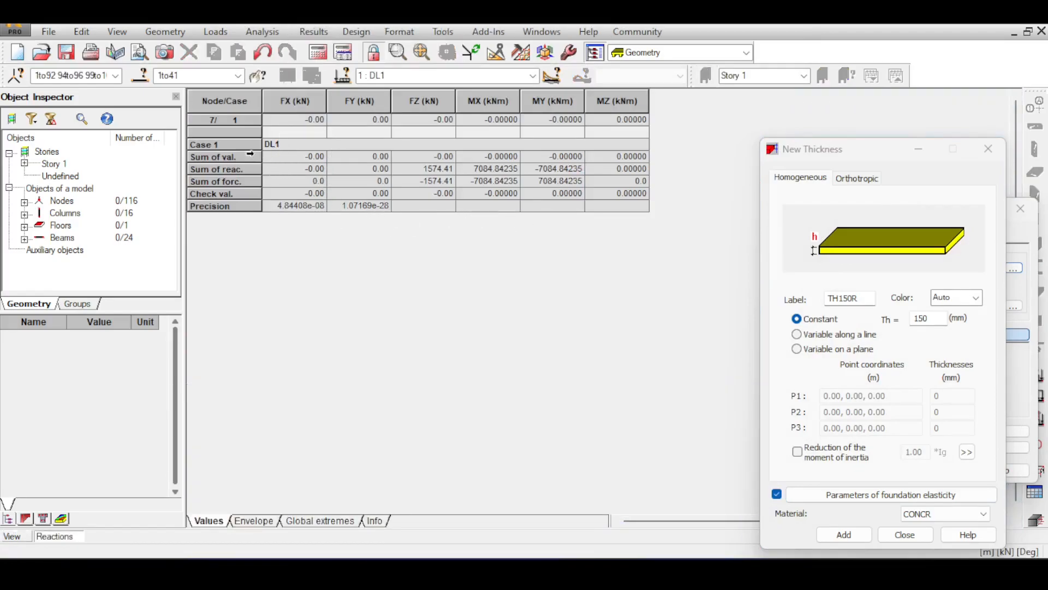
pyautogui.click(438, 168)
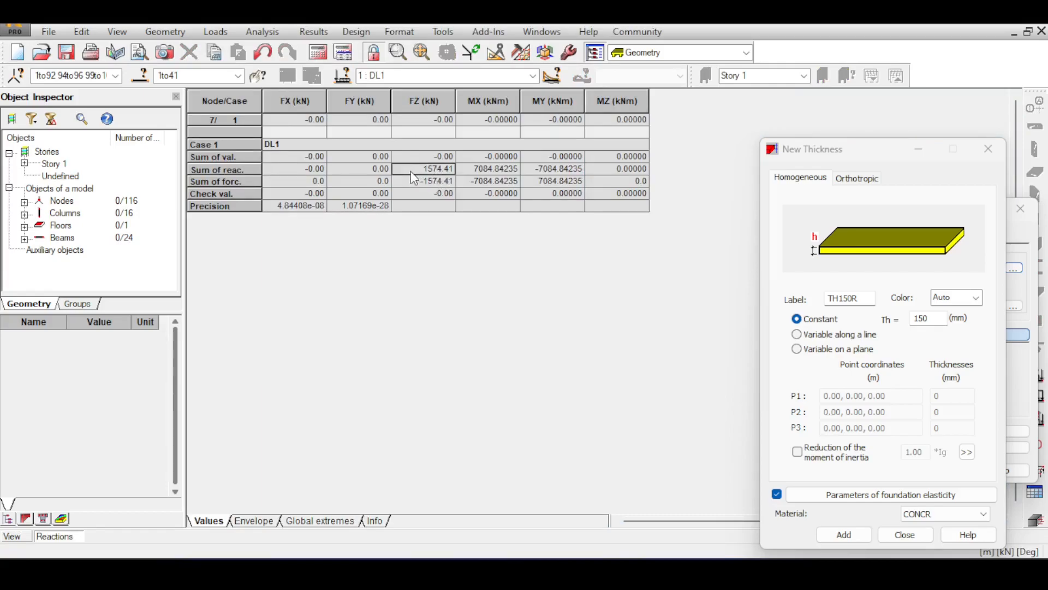
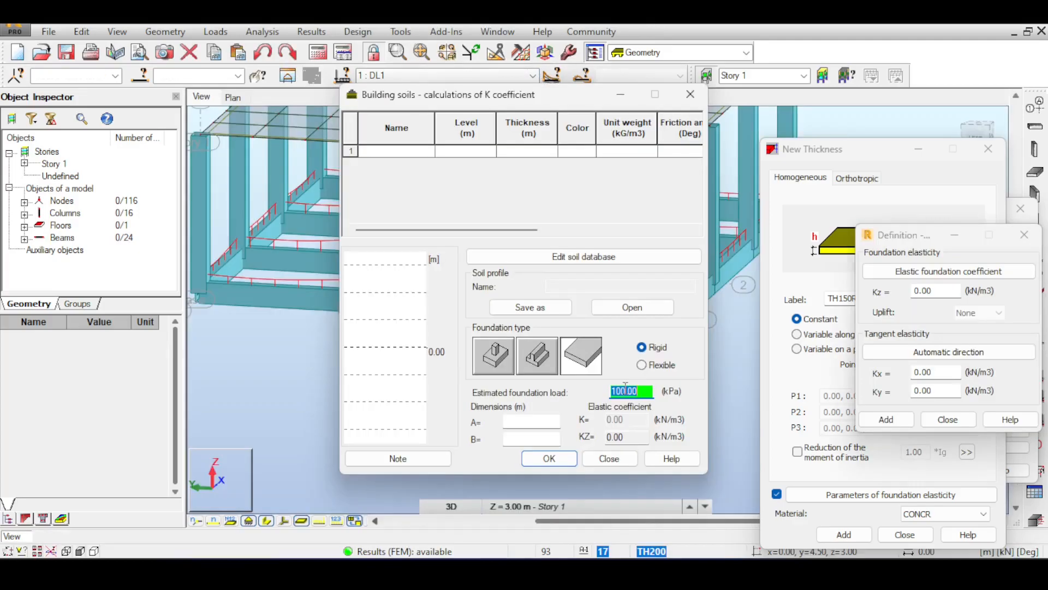
# Step: Set the slab foundation's estimated load to 20 kPa and its dimensions A and B to 9 m
pyautogui.write('20')
pyautogui.click(509, 422)
pyautogui.write('9')
pyautogui.click(526, 438)
pyautogui.write('9')
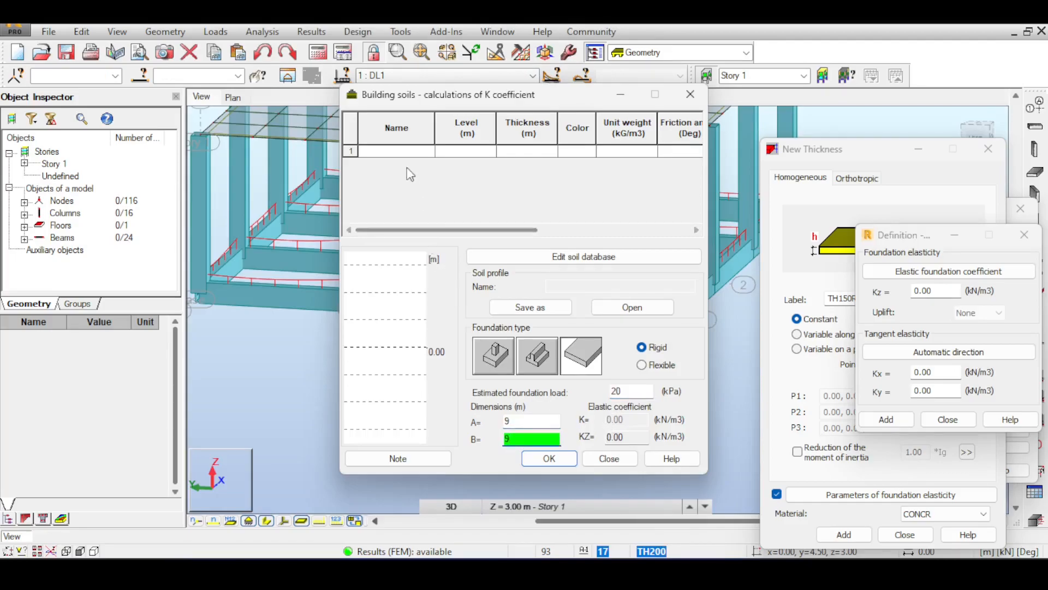
# Step: Assign a clayey fine sands layer at level 0.00, apply the calculated coefficient to Kz, and close the soil calculation
pyautogui.click(428, 152)
pyautogui.click(430, 153)
pyautogui.click(420, 166)
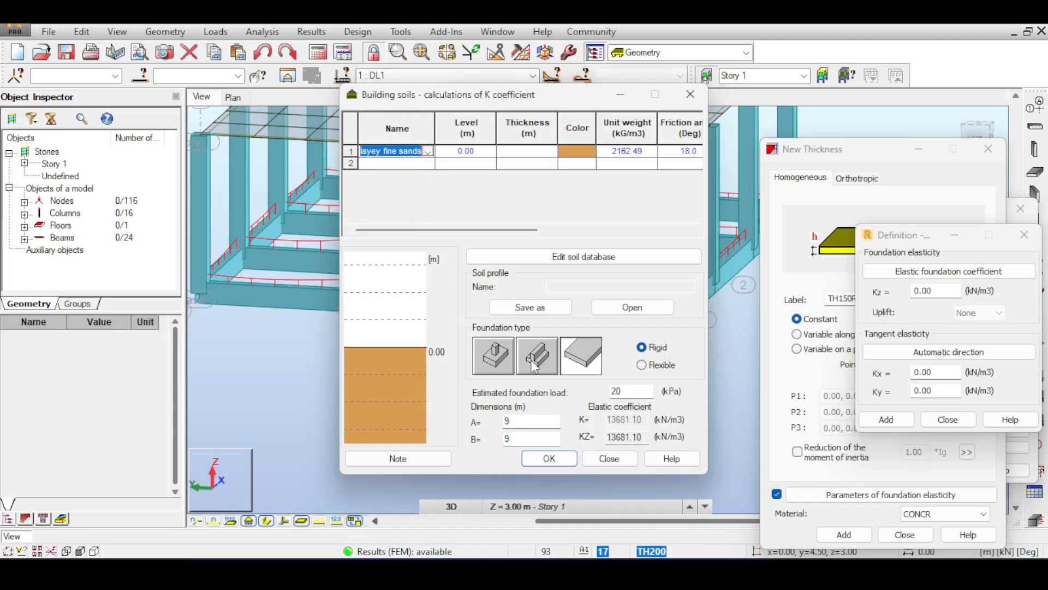
pyautogui.press('Tab')
pyautogui.press('Tab')
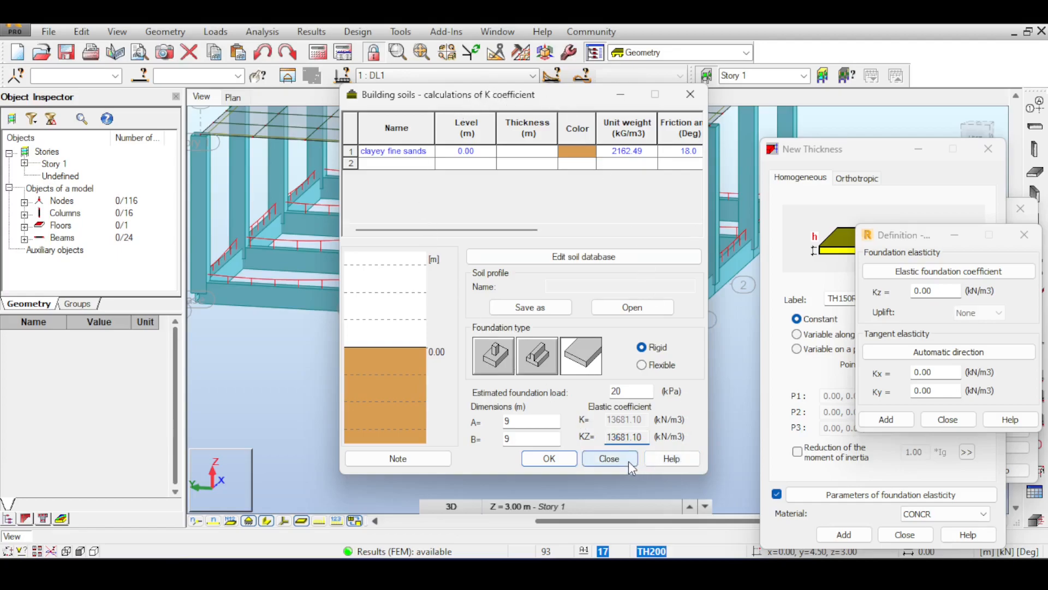
pyautogui.click(546, 458)
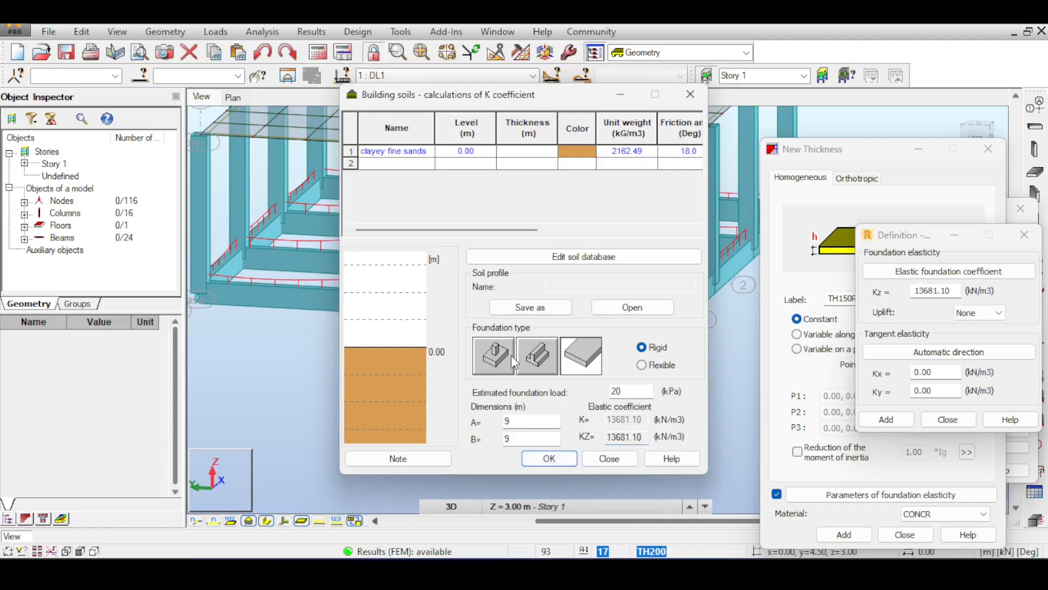
pyautogui.click(606, 460)
# Step: Accept the foundation elasticity with Kx and Ky at 0.00, and add the 150 mm TH150R thickness
pyautogui.doubleClick(935, 290)
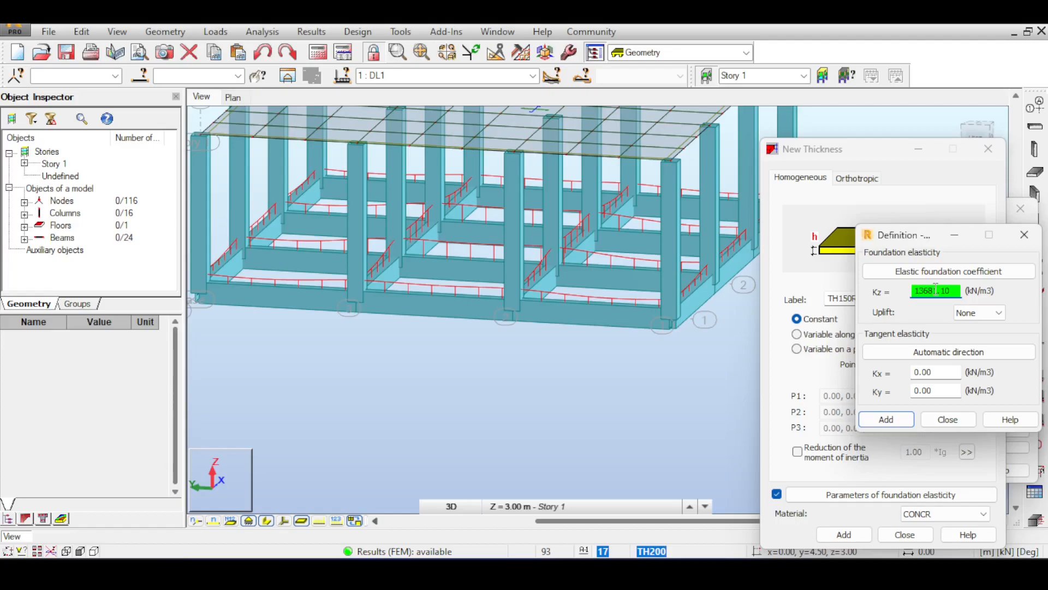
pyautogui.moveTo(954, 292); pyautogui.dragTo(876, 292)
pyautogui.click(938, 373)
pyautogui.click(937, 391)
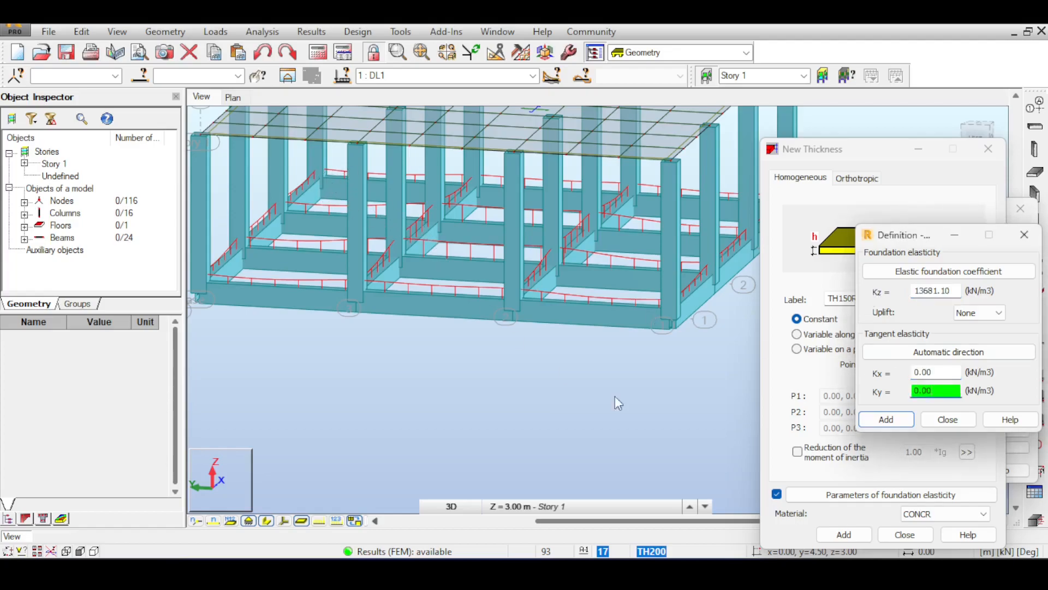
pyautogui.click(883, 419)
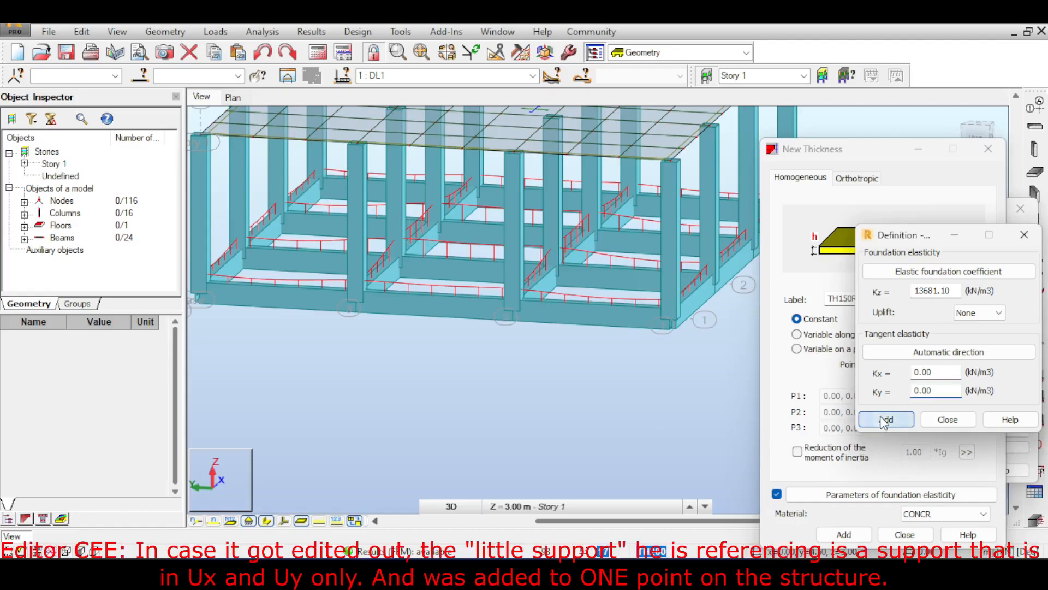
pyautogui.click(844, 534)
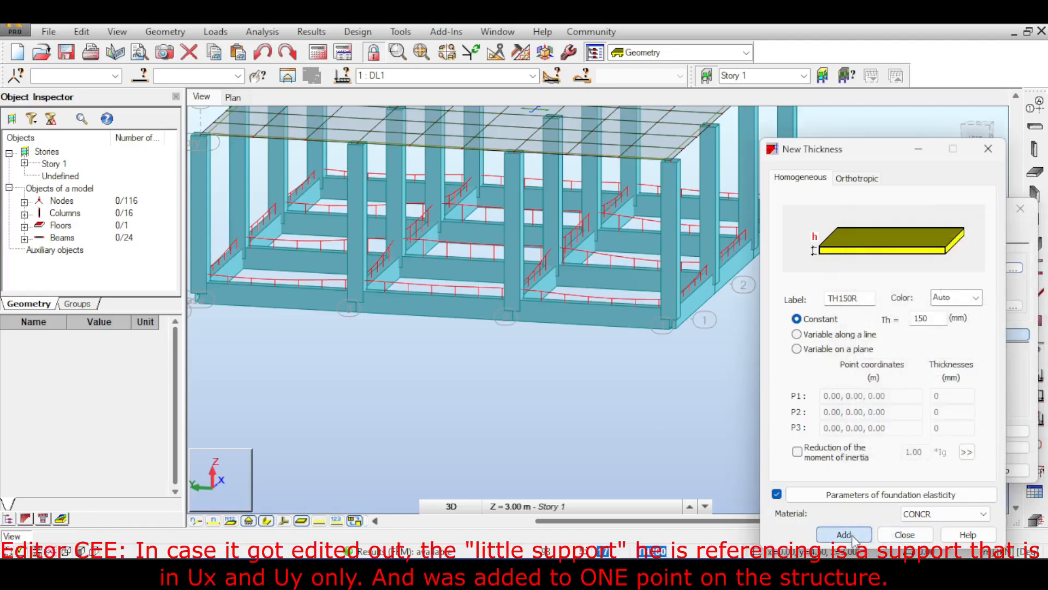
pyautogui.click(904, 535)
# Step: Create a rectangular 9 by 9 m TH150R floor at base level through the outer column corners, accepting the result status change
pyautogui.click(946, 269)
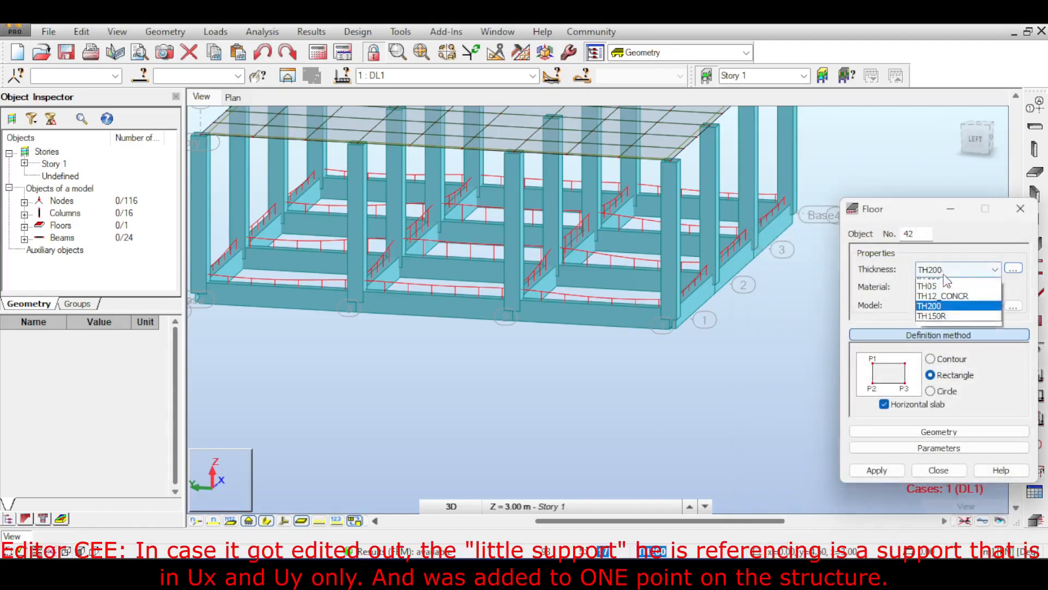
pyautogui.click(947, 317)
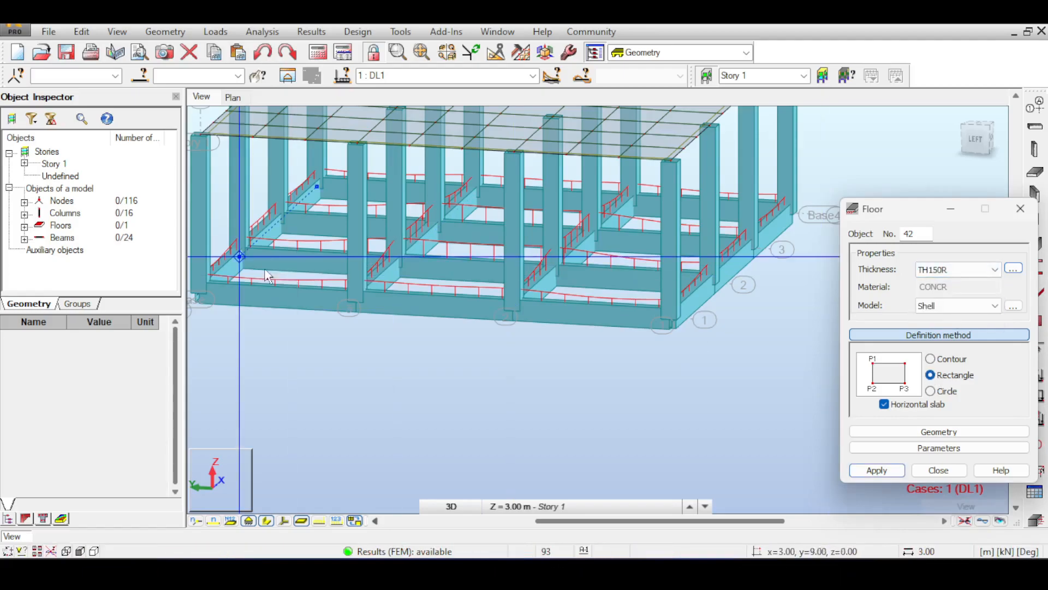
pyautogui.moveTo(211, 285); pyautogui.dragTo(323, 307, button='middle')
pyautogui.click(318, 309)
pyautogui.moveTo(569, 281); pyautogui.dragTo(442, 261, button='middle')
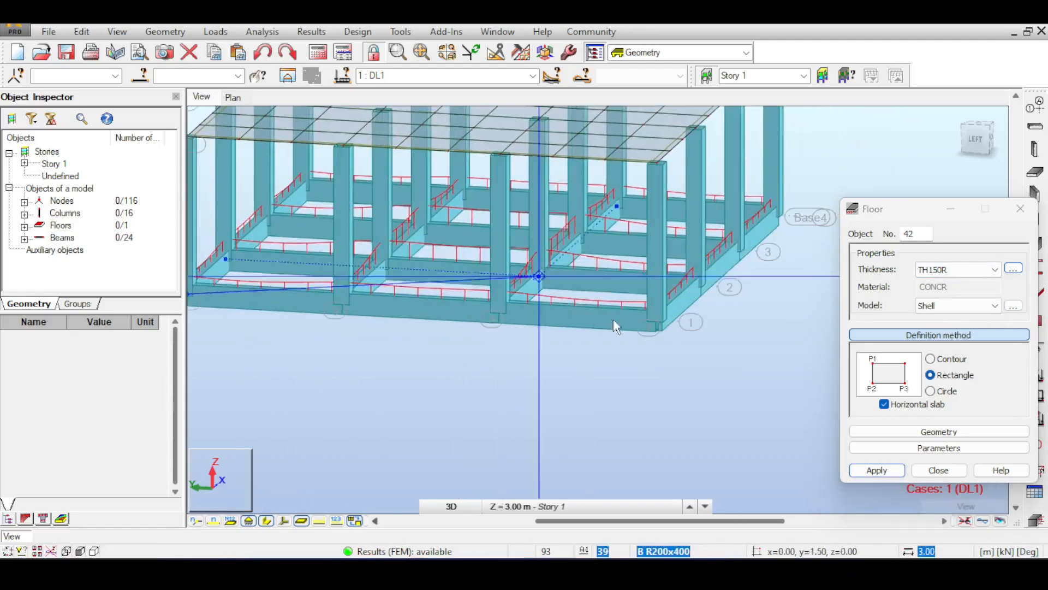
pyautogui.click(658, 320)
pyautogui.click(783, 213)
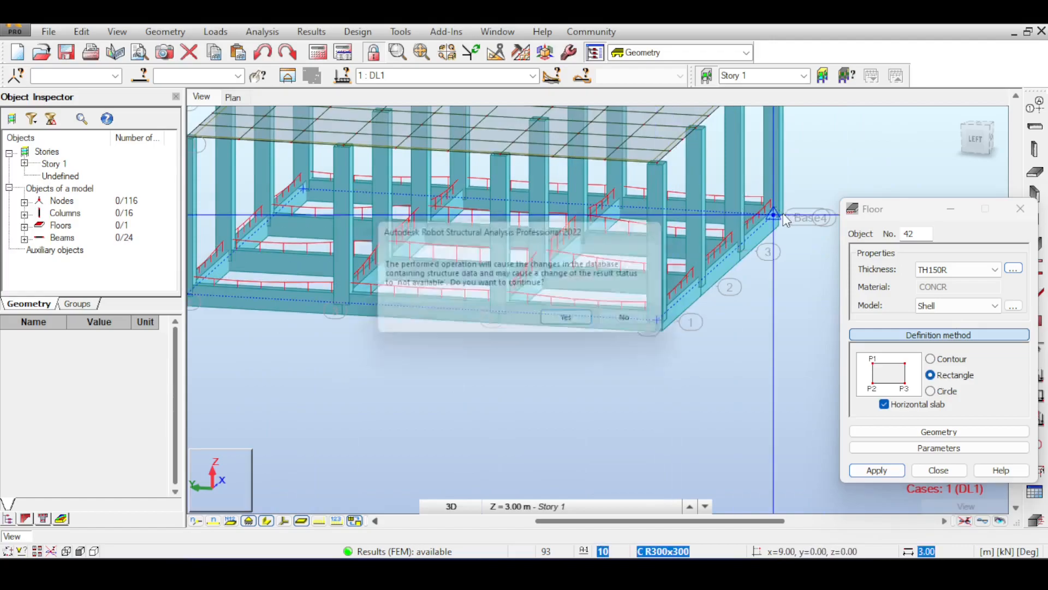
pyautogui.click(573, 323)
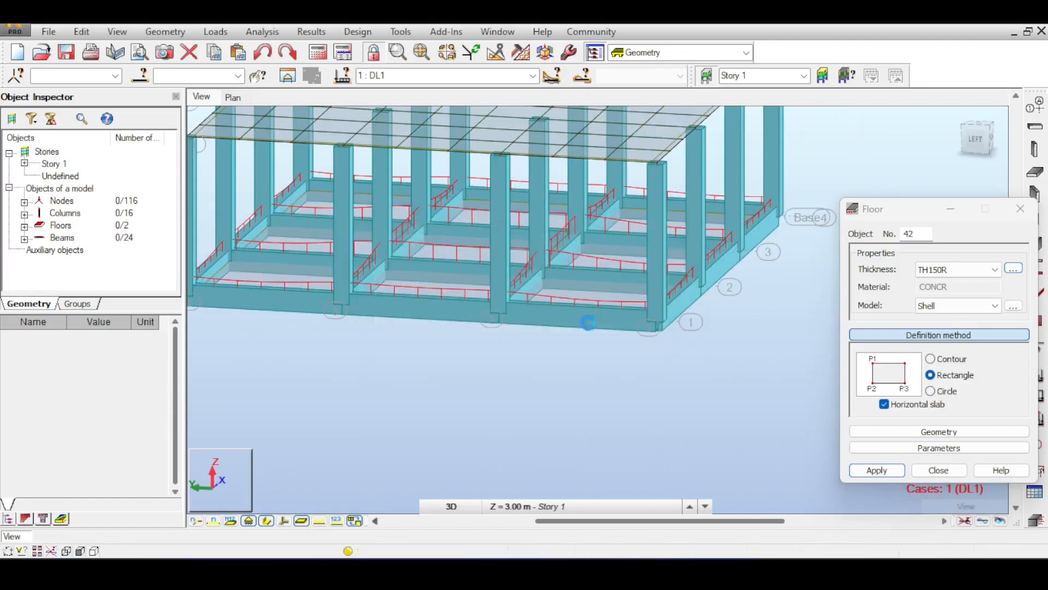
pyautogui.click(938, 470)
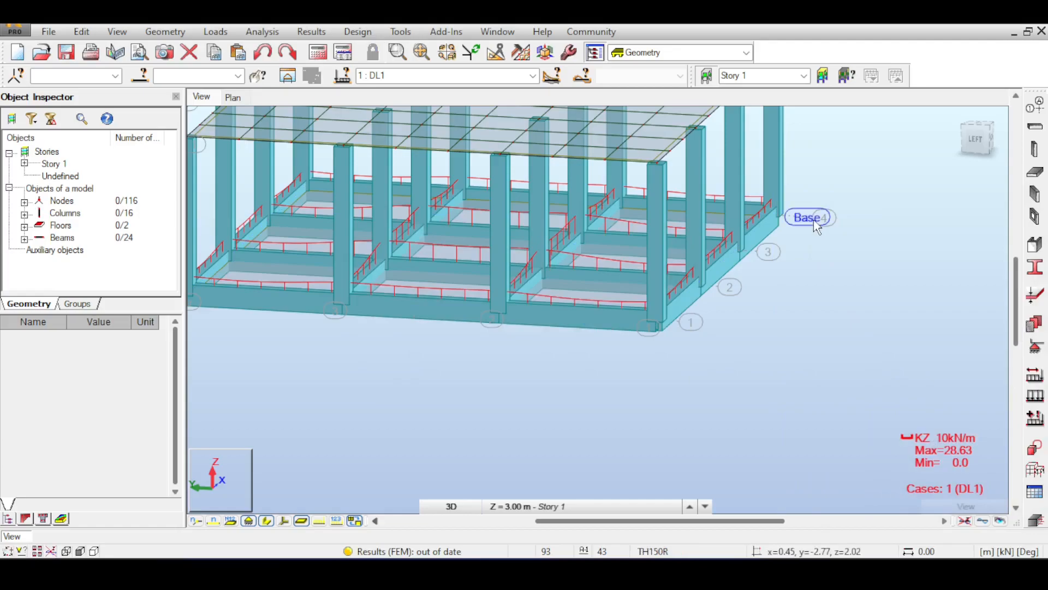
# Step: Recalculate the structure and inspect the Kz reactions on the base beams around the new ground slab
pyautogui.scroll(-3, 816, 229)
pyautogui.moveTo(815, 191); pyautogui.dragTo(787, 247, button='middle')
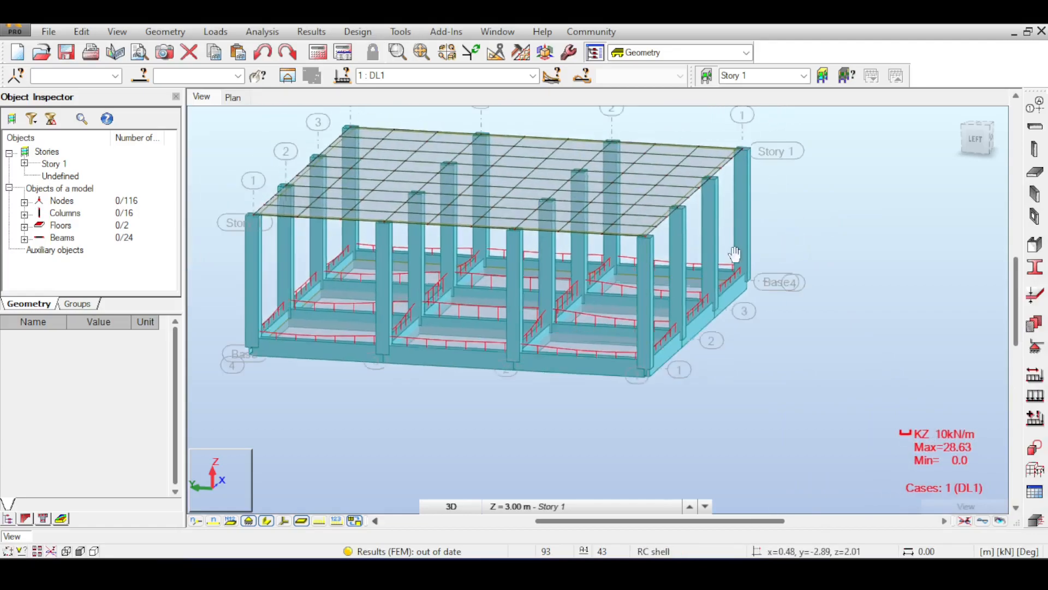
pyautogui.click(313, 55)
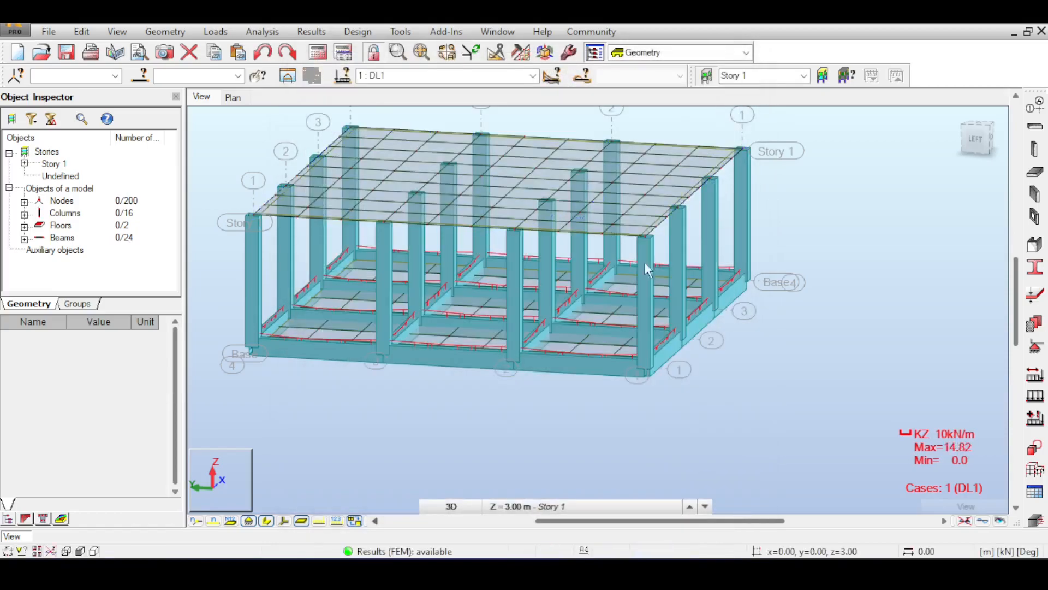
pyautogui.scroll(2, 555, 339)
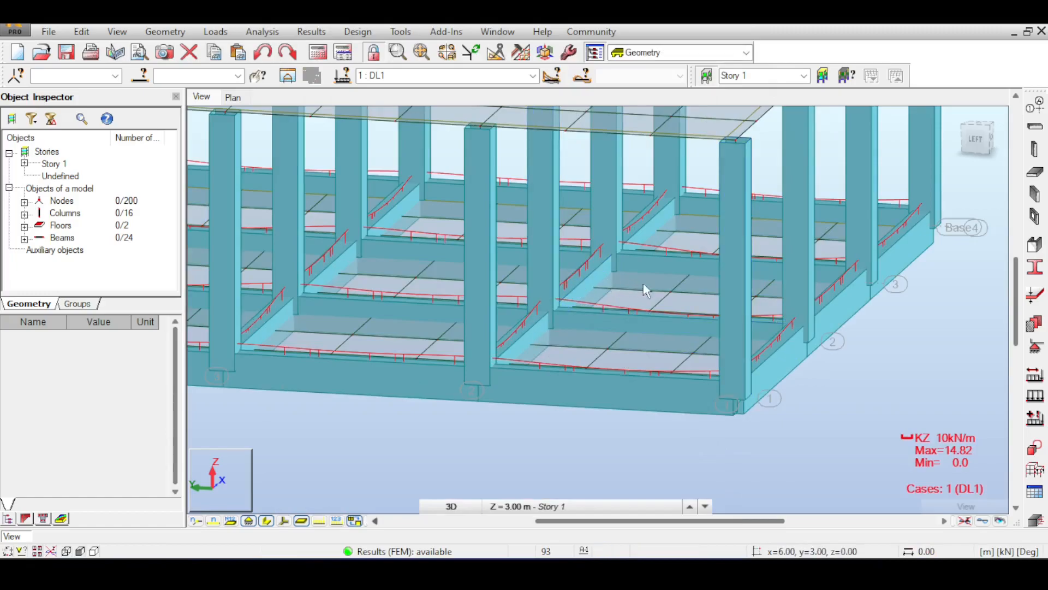
pyautogui.scroll(-2, 753, 426)
pyautogui.scroll(-2, 737, 409)
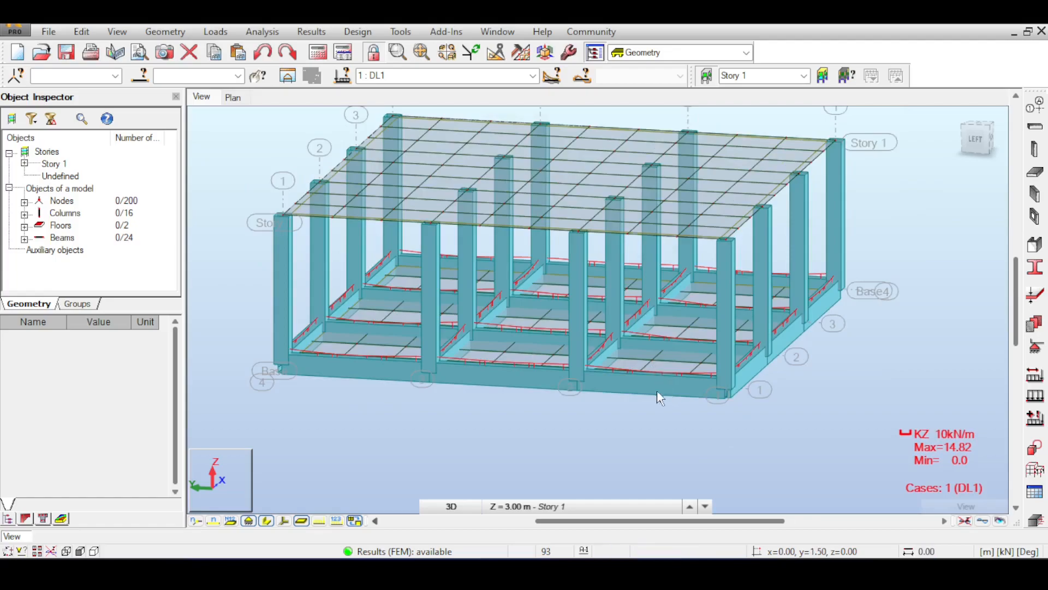
pyautogui.click(312, 31)
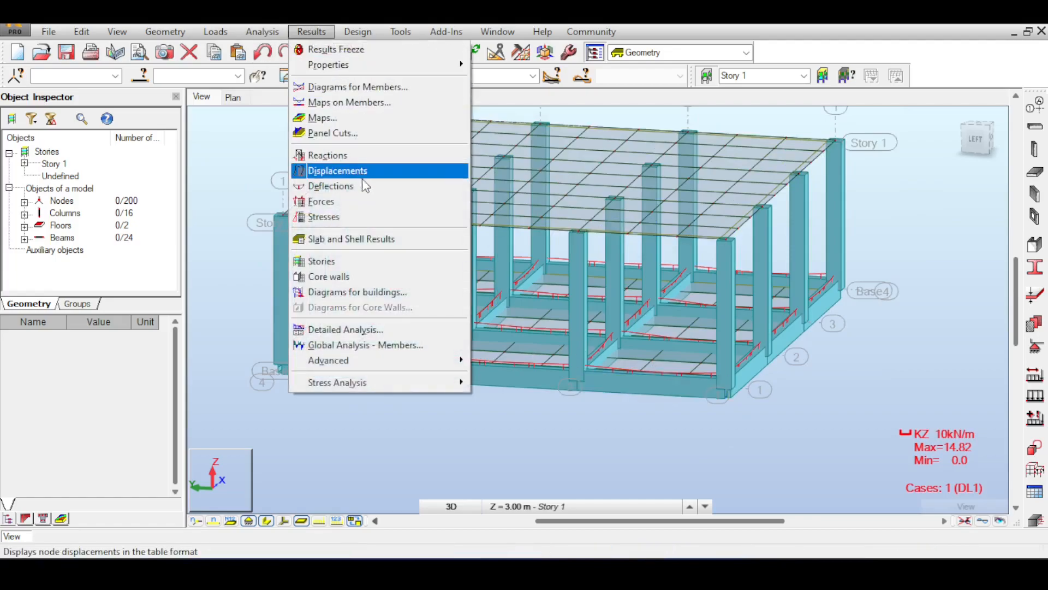
pyautogui.click(351, 103)
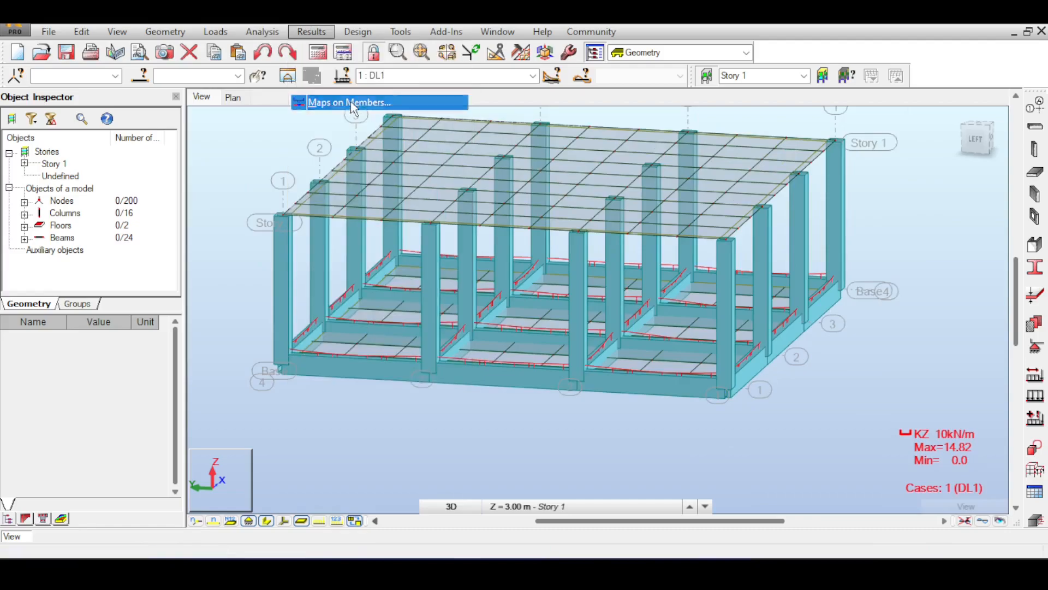
pyautogui.click(998, 100)
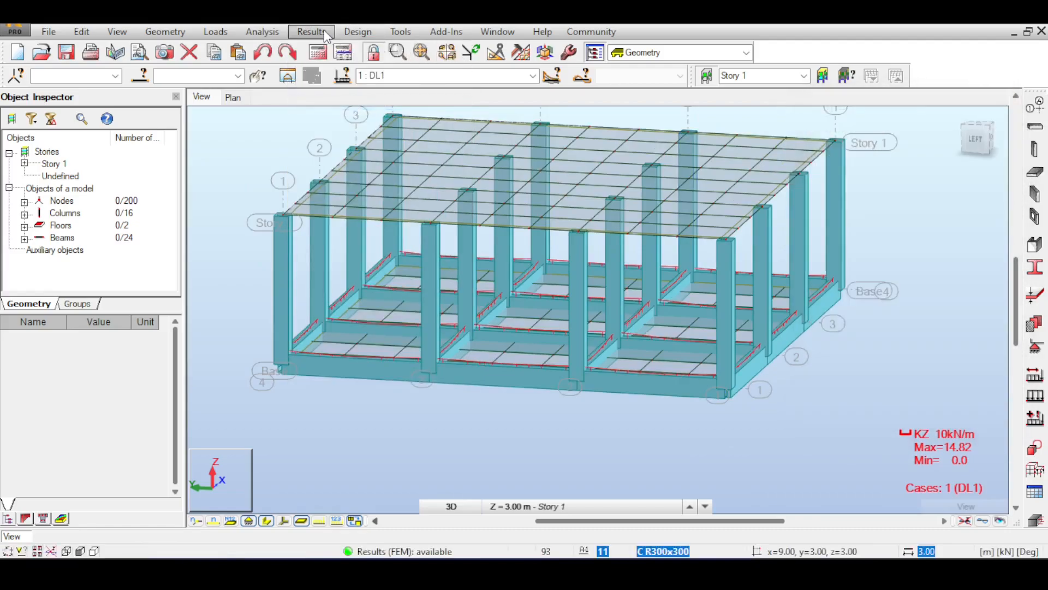
# Step: Display the soil reactions K map in the z direction on the panels, and close the map settings
pyautogui.click(323, 31)
pyautogui.click(328, 118)
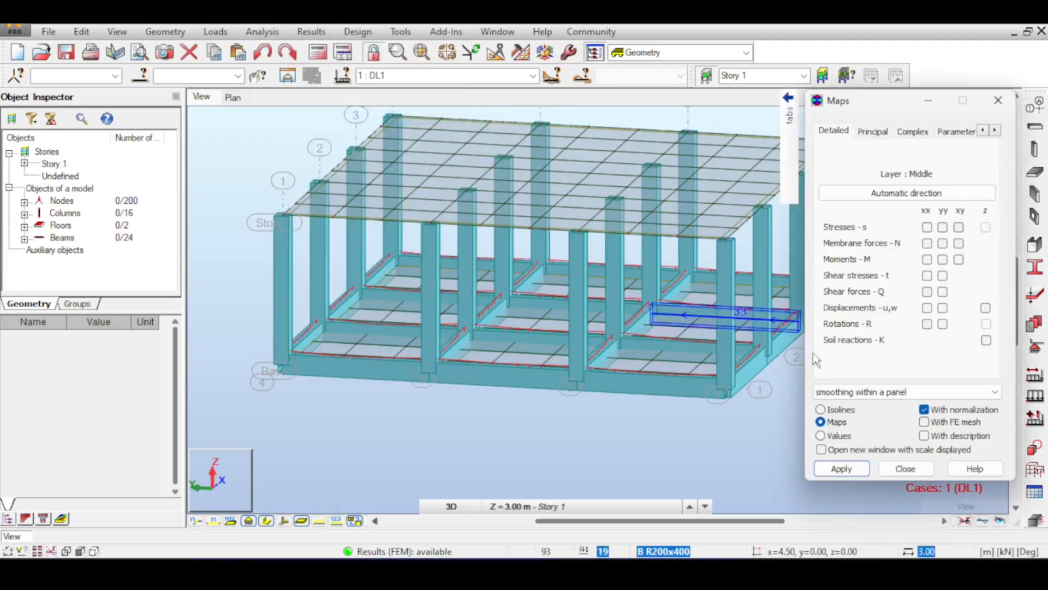
pyautogui.click(986, 339)
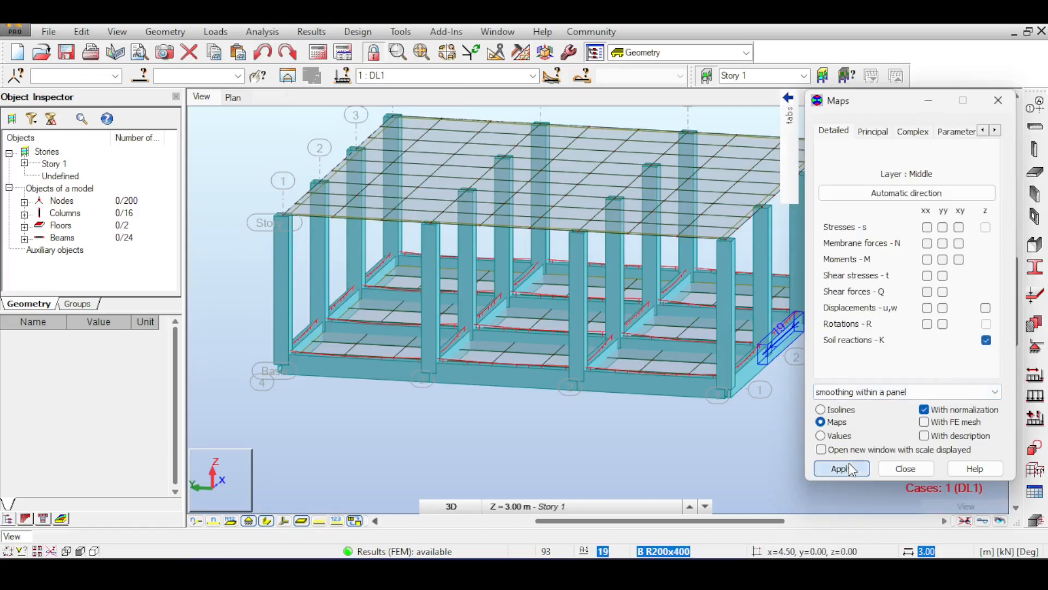
pyautogui.click(842, 468)
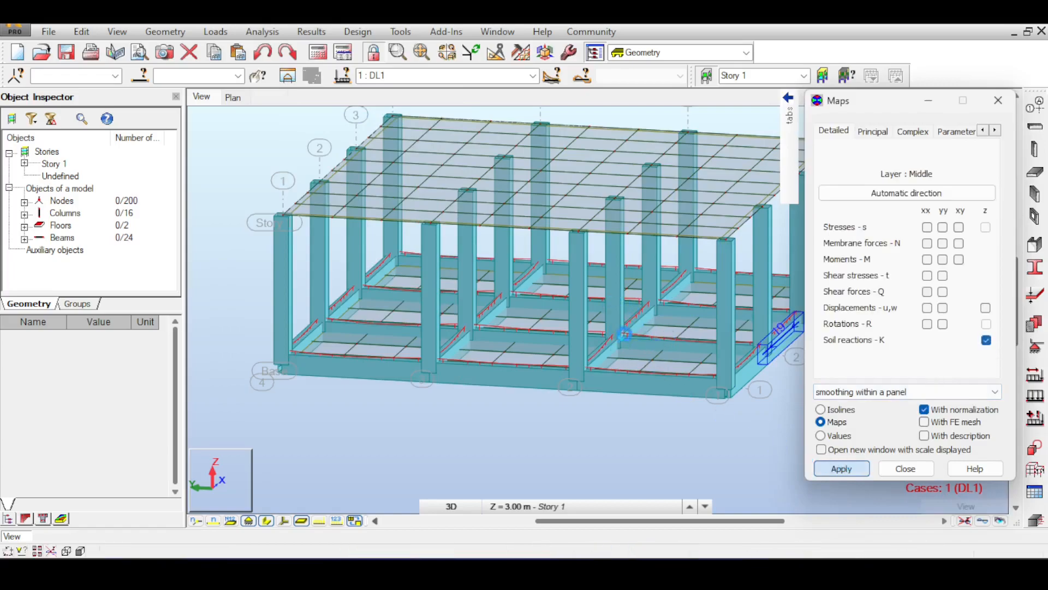
pyautogui.moveTo(705, 336); pyautogui.dragTo(641, 355, button='middle')
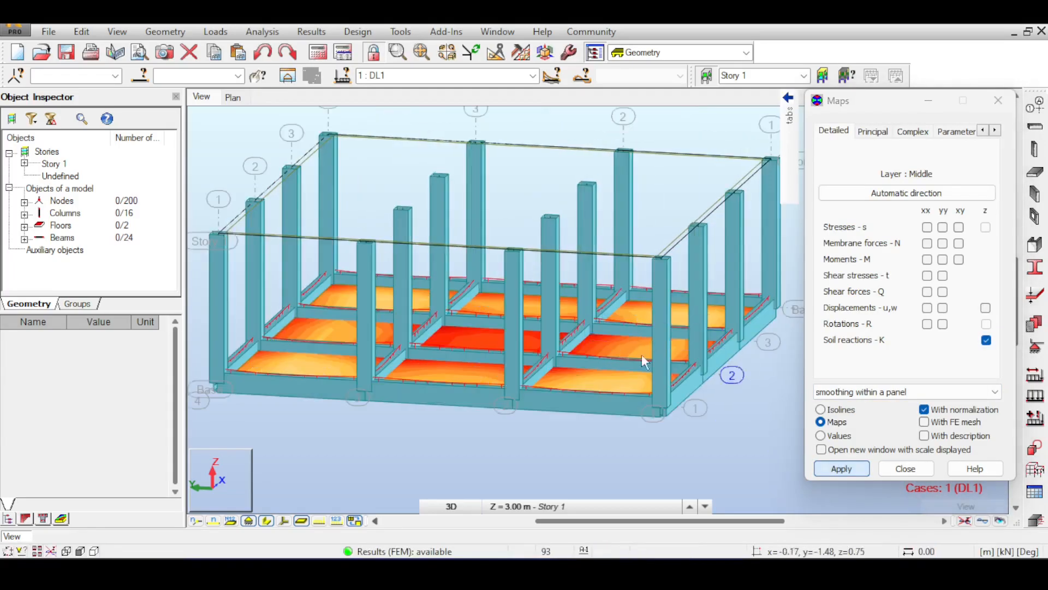
pyautogui.click(998, 100)
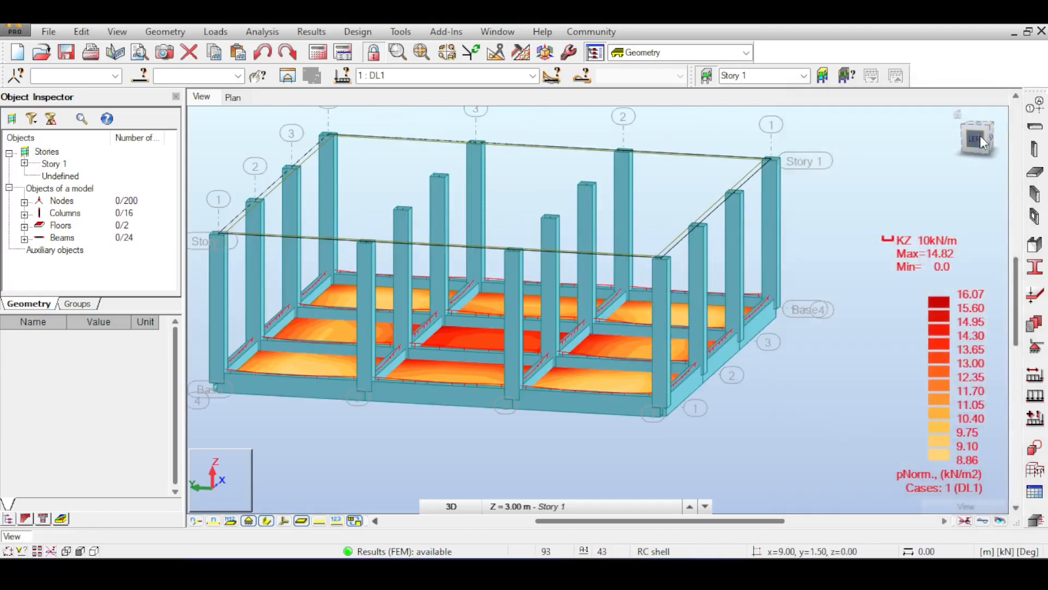
# Step: Examine the soil reaction map over the ground slab's bays from above and from an angled front view
pyautogui.scroll(2, 981, 135)
pyautogui.keyDown('shift'); pyautogui.moveTo(568, 240); pyautogui.dragTo(566, 338, button='middle'); pyautogui.keyUp('shift')
pyautogui.moveTo(978, 164); pyautogui.dragTo(977, 137)
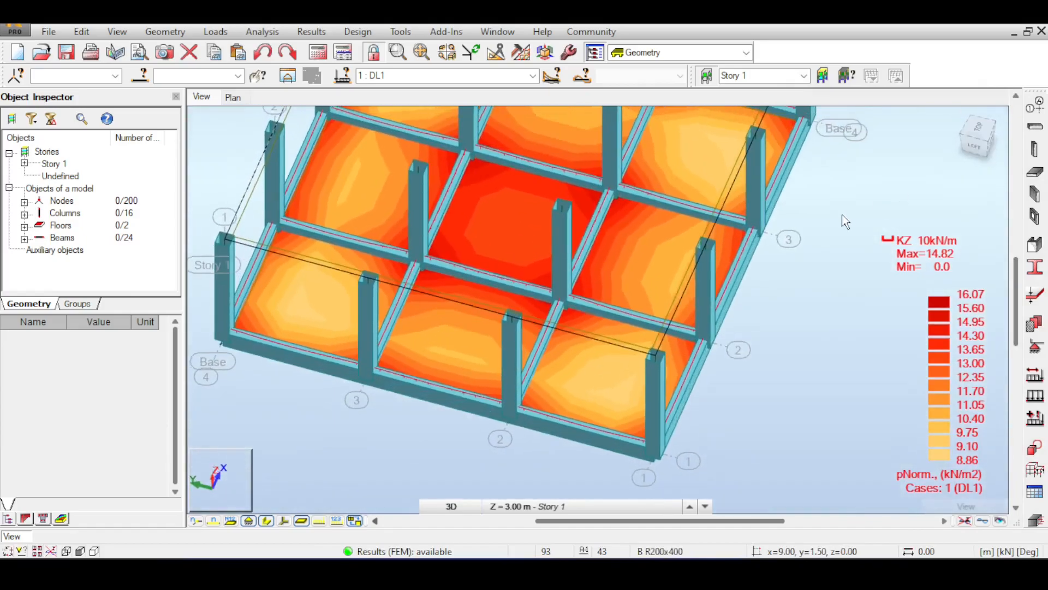
pyautogui.moveTo(840, 216); pyautogui.dragTo(812, 273, button='middle')
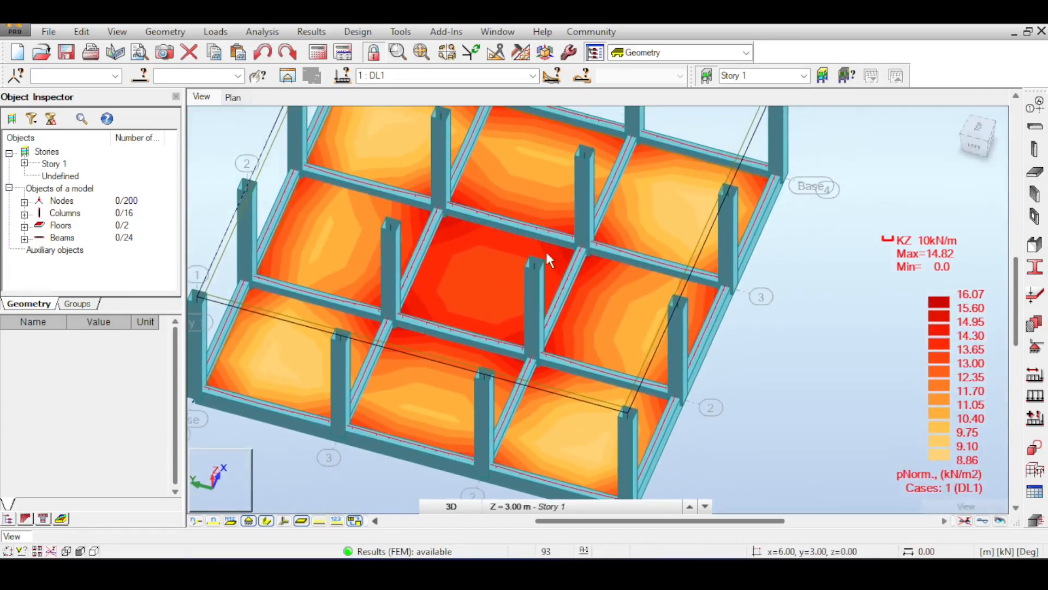
pyautogui.moveTo(618, 278); pyautogui.dragTo(619, 310, button='middle')
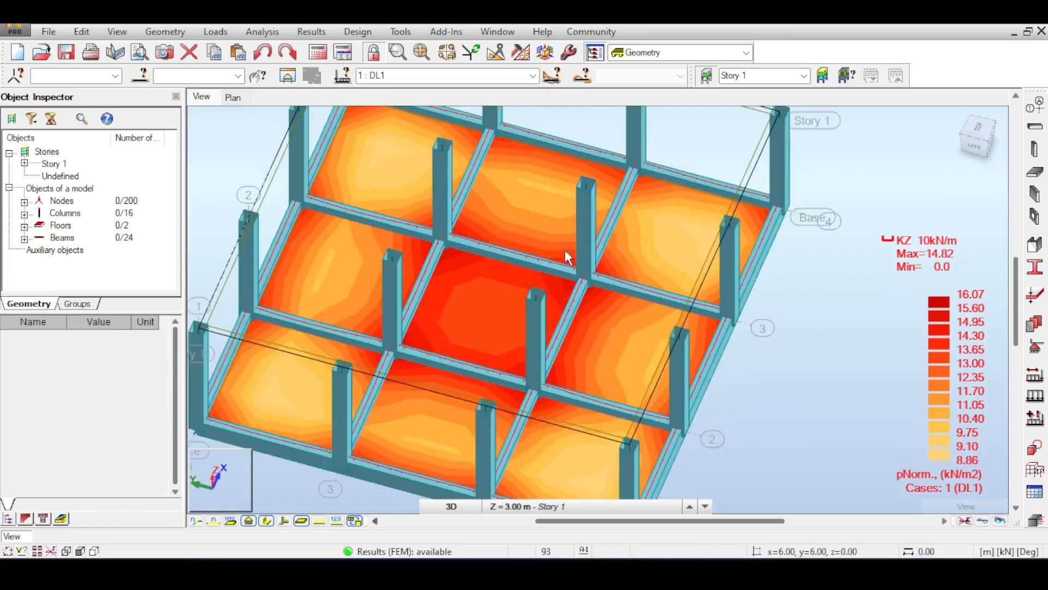
pyautogui.click(977, 143)
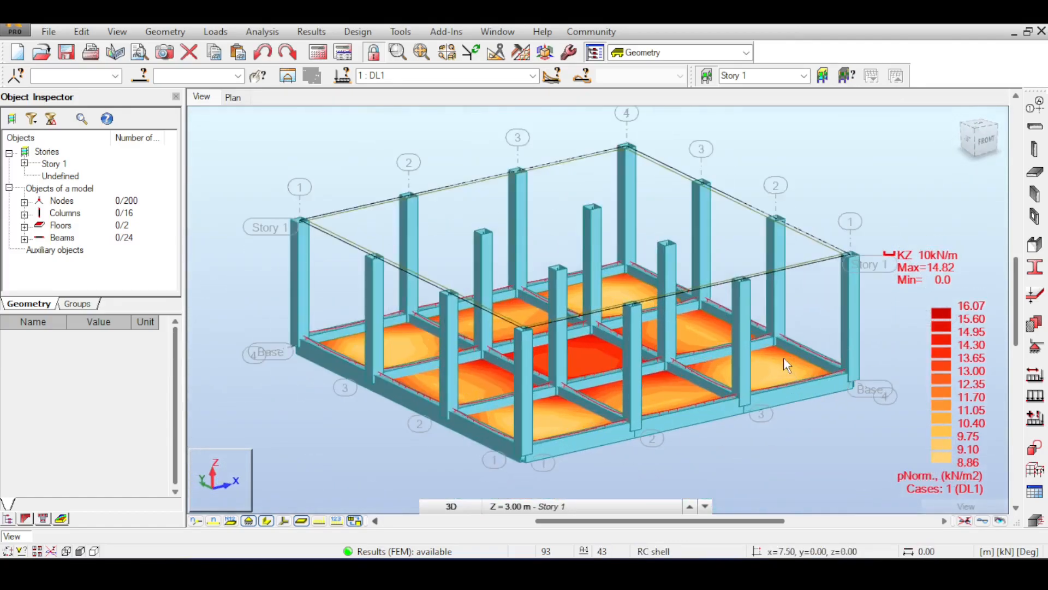
pyautogui.scroll(5, 783, 356)
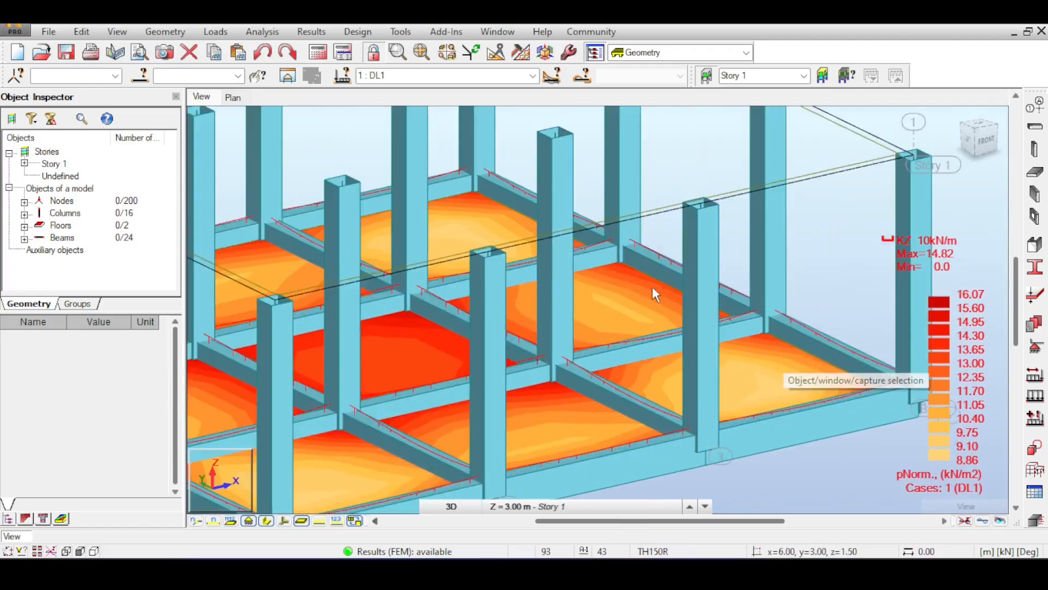
pyautogui.scroll(-5, 663, 286)
pyautogui.click(712, 357)
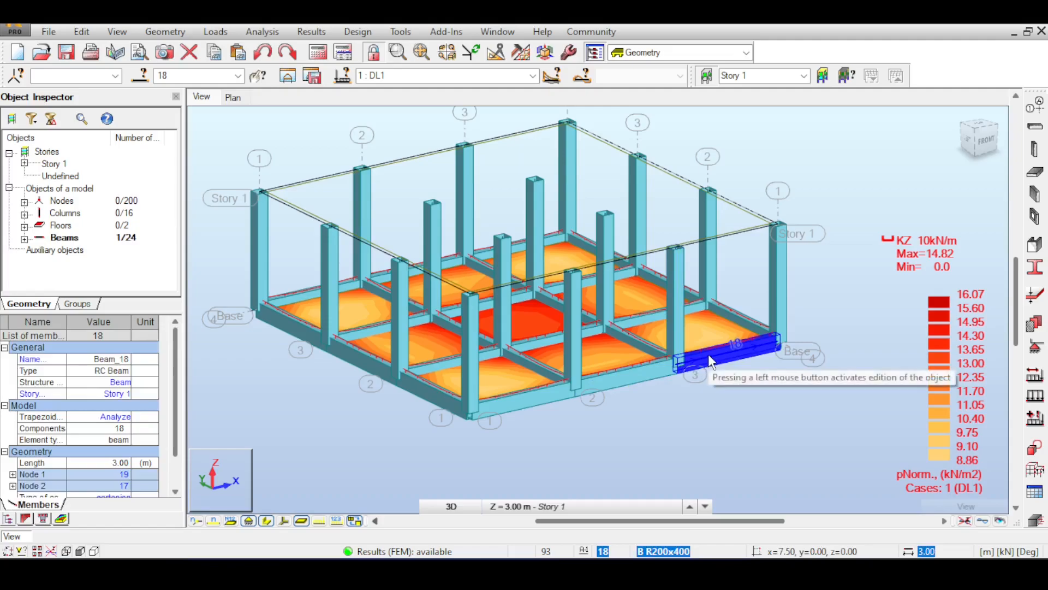
pyautogui.click(319, 31)
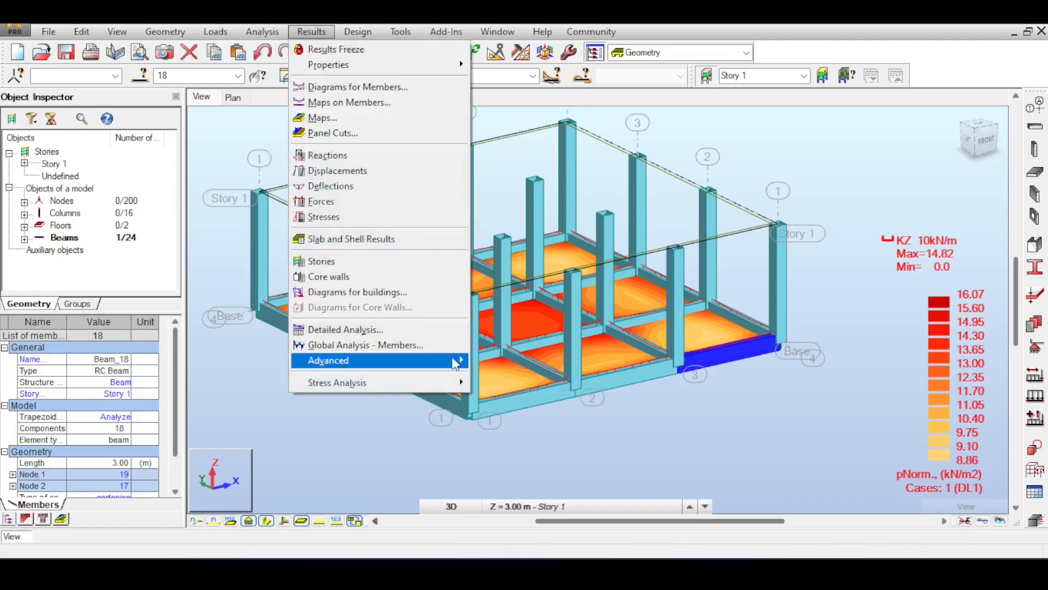
pyautogui.click(651, 438)
pyautogui.click(650, 431)
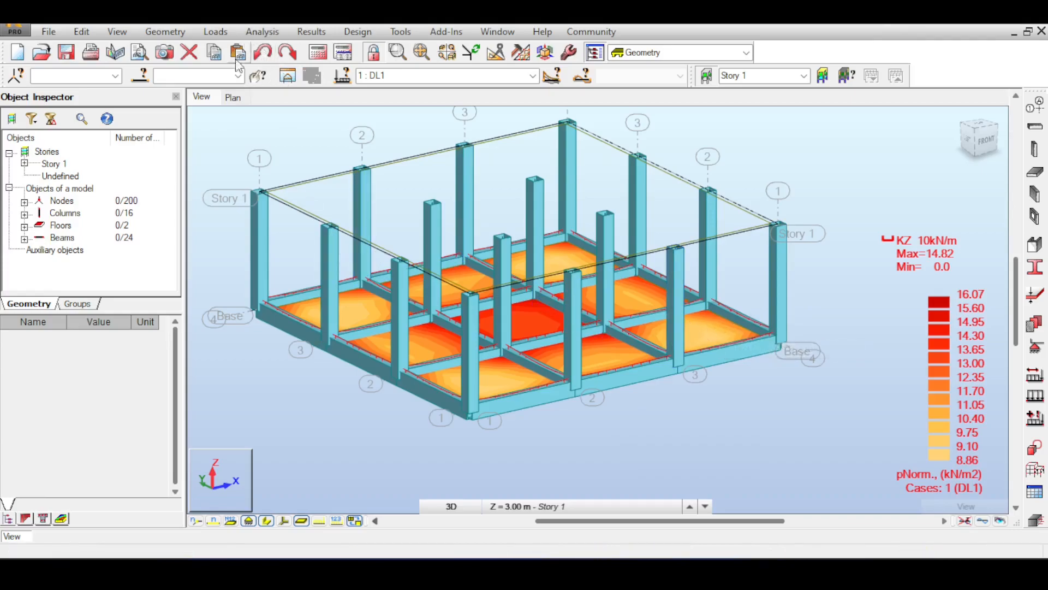
# Step: Clear the soil reaction map and Kz diagrams, and hide the member section shapes
pyautogui.click(967, 522)
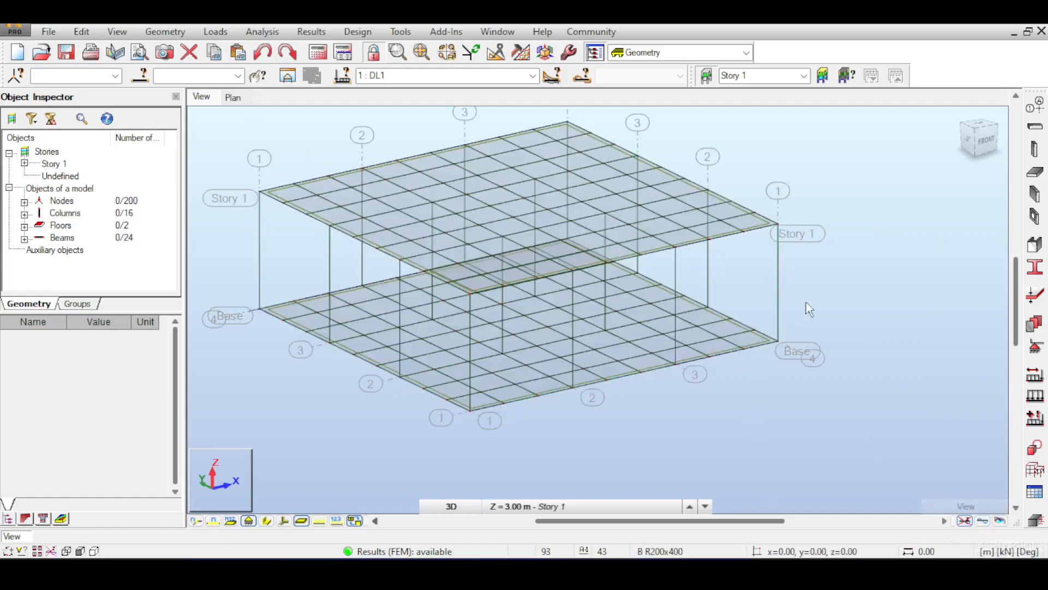
# Step: Render the structure realistically with materials, shadows and ground, and show the member section shapes
pyautogui.click(1001, 521)
pyautogui.click(283, 520)
pyautogui.click(283, 520)
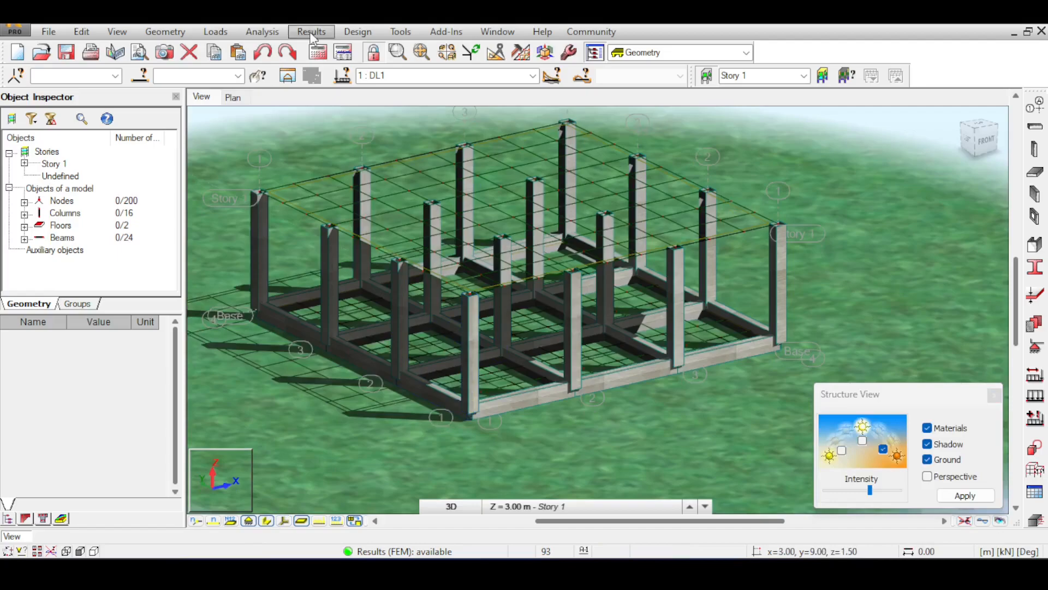
# Step: Display the moments M map in the xx direction on the slabs, smoothed within a panel, and move the map settings clear of the model
pyautogui.click(356, 31)
pyautogui.moveTo(262, 31)
pyautogui.moveTo(303, 35)
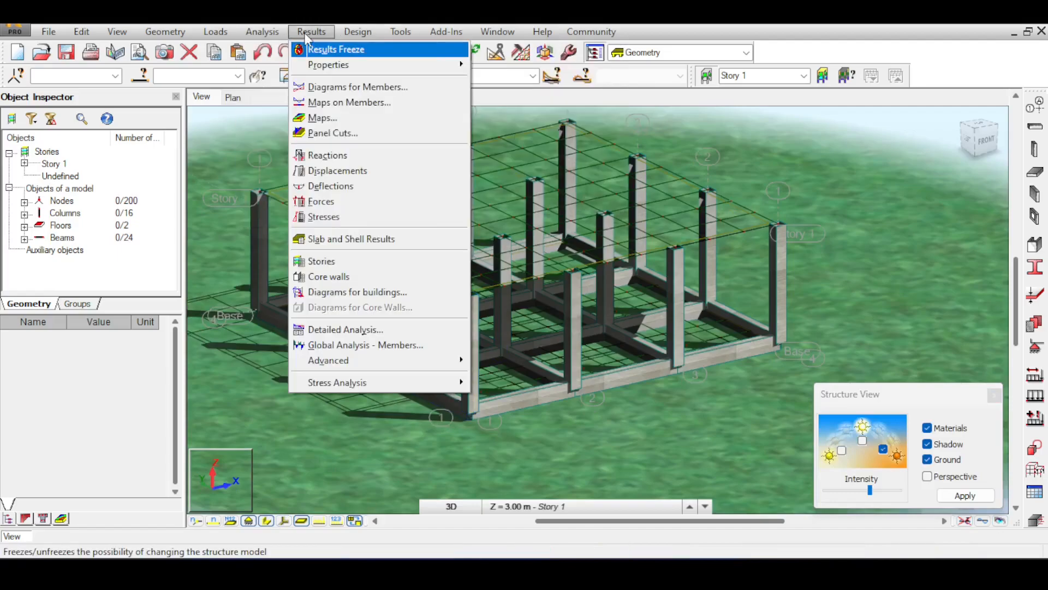
pyautogui.click(323, 118)
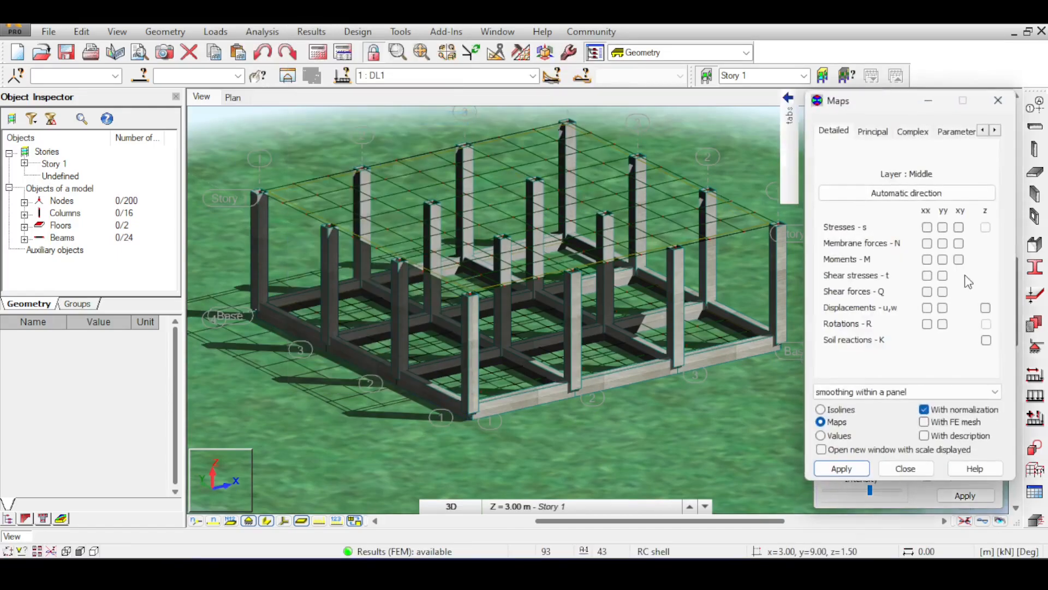
pyautogui.click(847, 469)
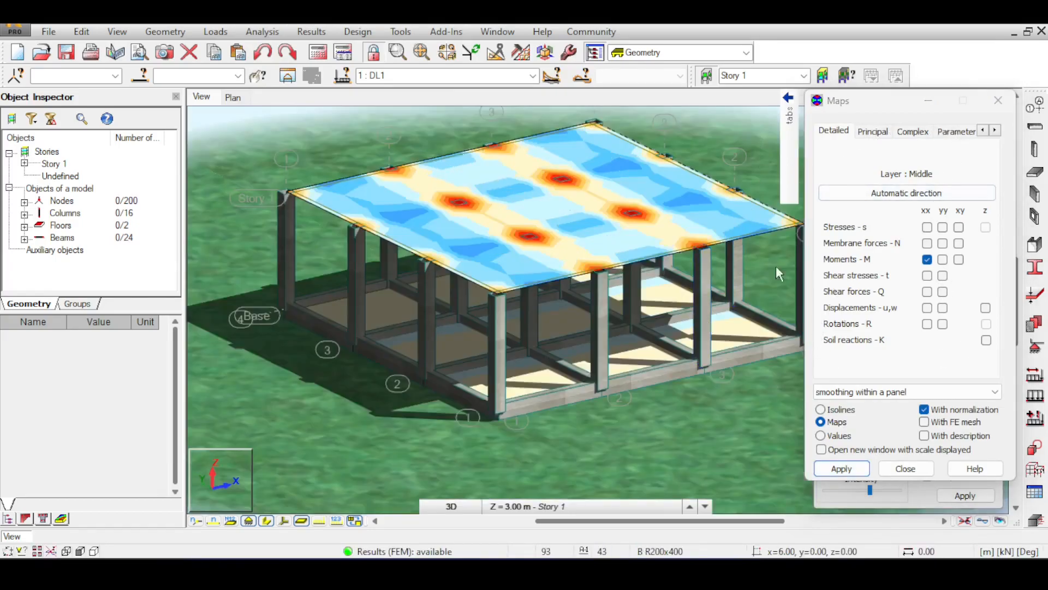
pyautogui.moveTo(859, 105); pyautogui.dragTo(925, 288)
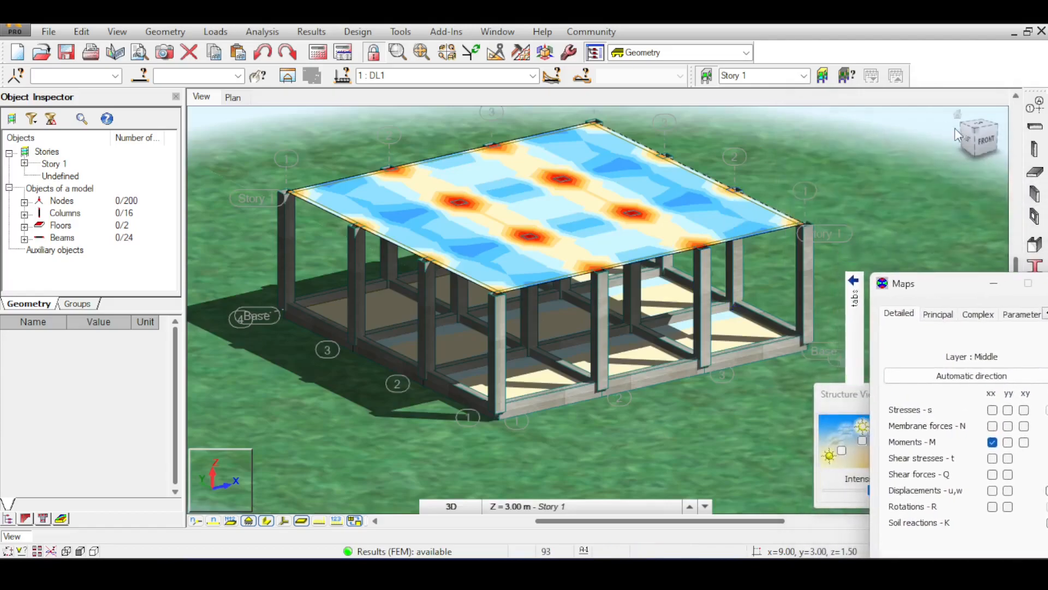
# Step: Examine the xx moment map on the roof and ground slabs of the rendered structure from a corner view
pyautogui.click(975, 135)
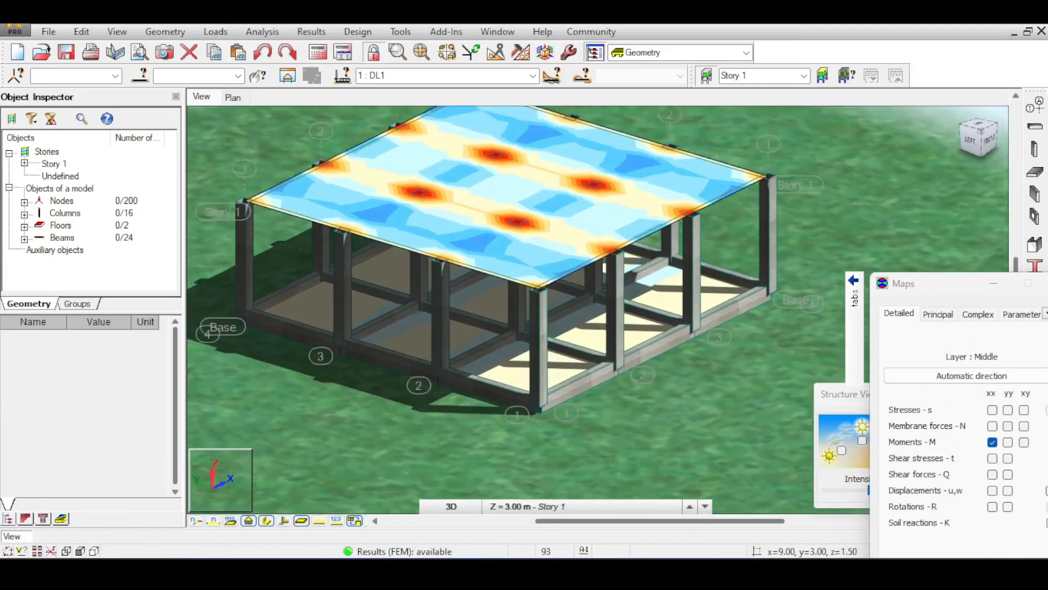
pyautogui.moveTo(845, 200); pyautogui.dragTo(792, 178, button='middle')
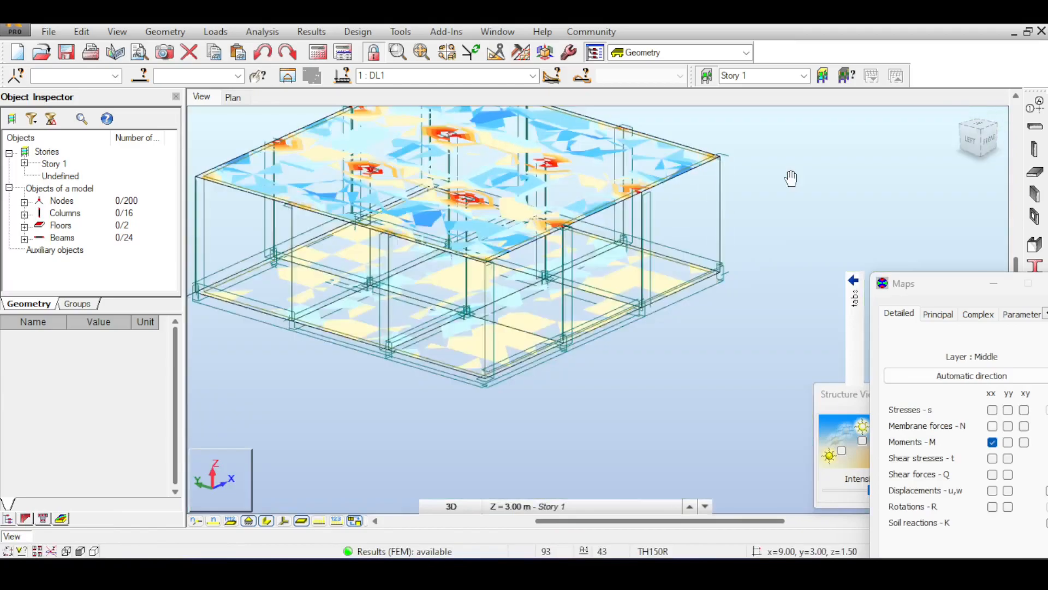
pyautogui.scroll(-3, 808, 199)
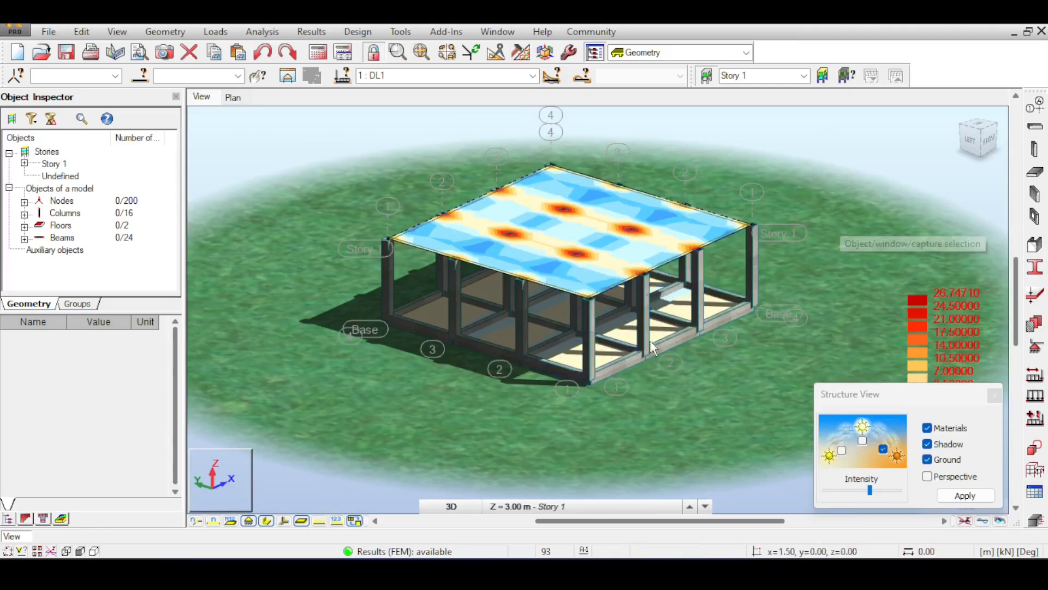
pyautogui.scroll(3, 650, 331)
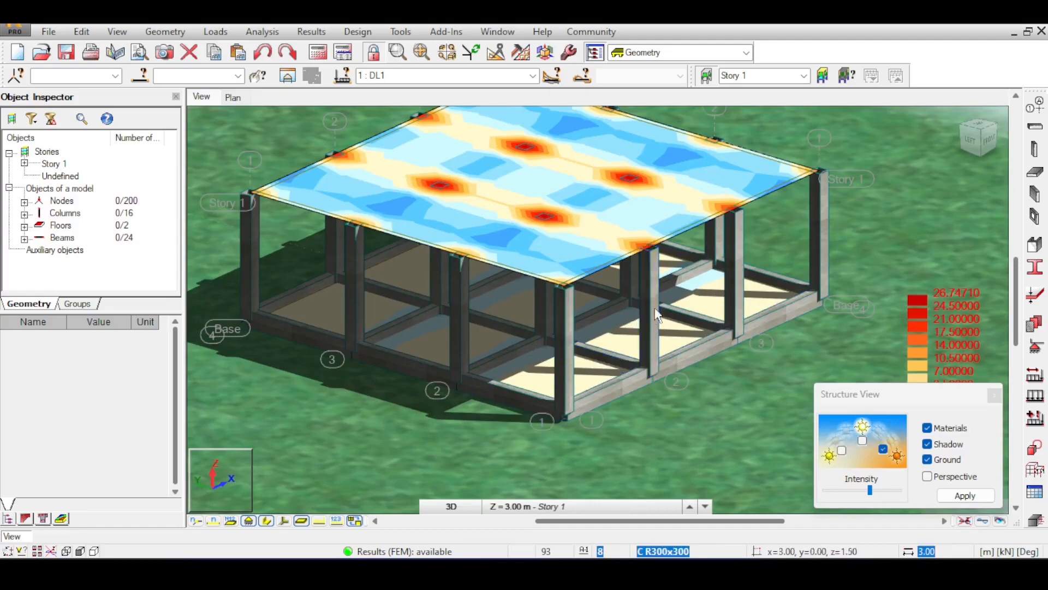
pyautogui.scroll(-4, 645, 322)
pyautogui.moveTo(751, 169); pyautogui.dragTo(700, 168, button='middle')
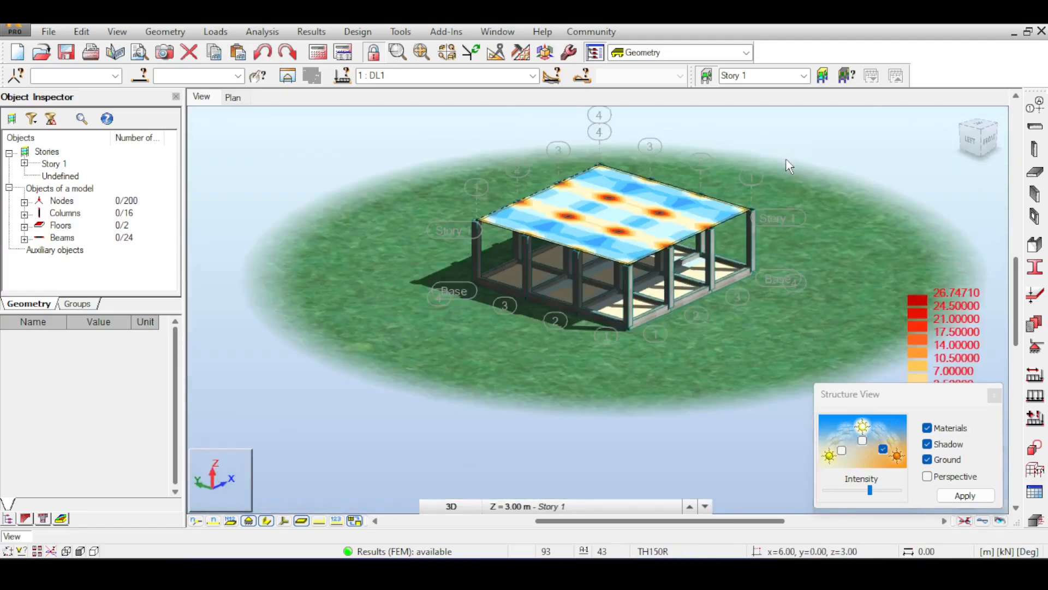
pyautogui.scroll(5, 788, 166)
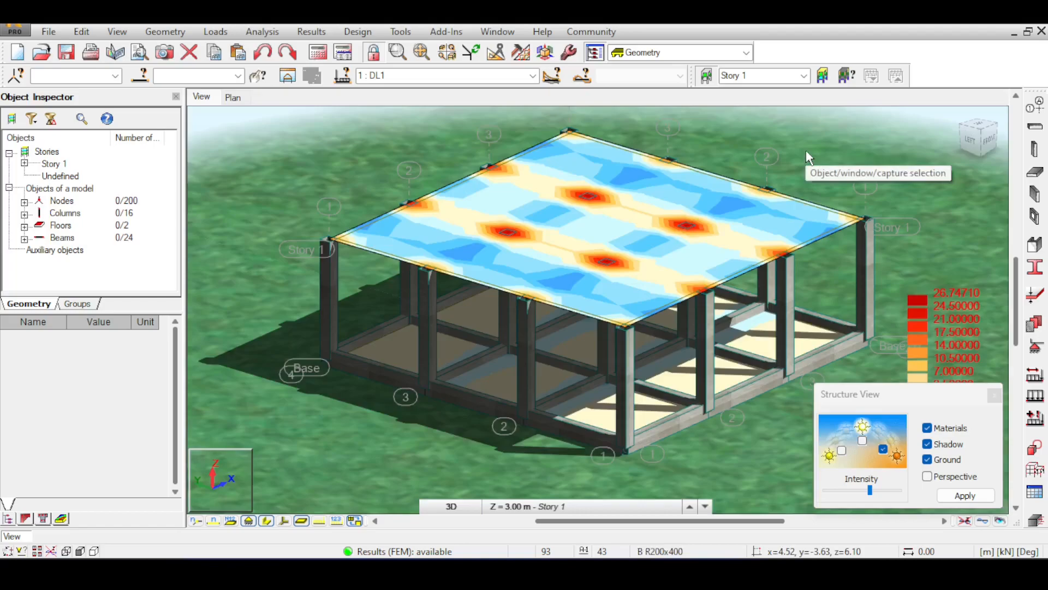
pyautogui.moveTo(959, 237); pyautogui.dragTo(948, 233, button='middle')
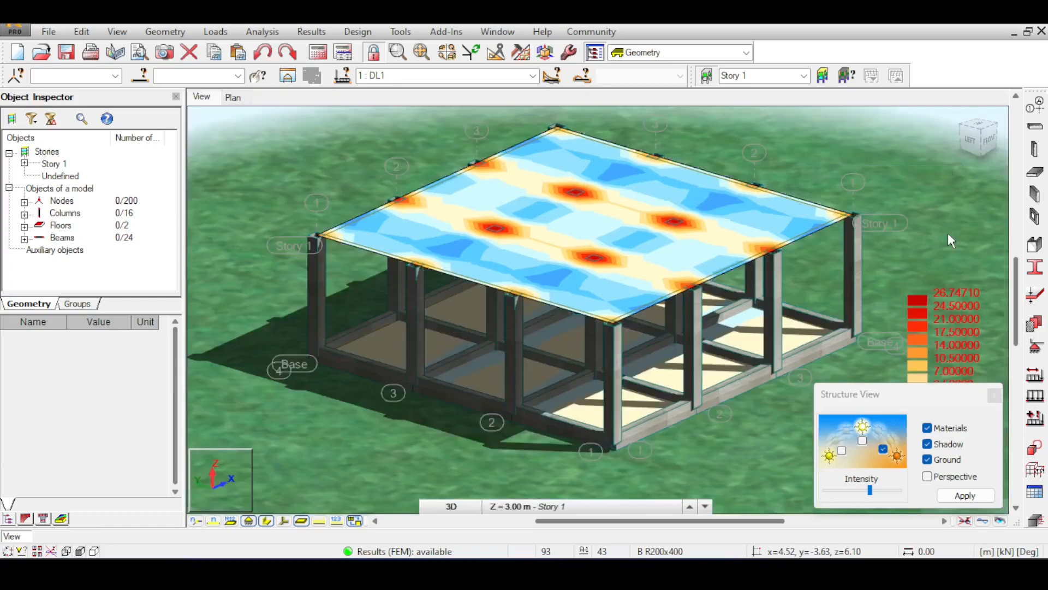